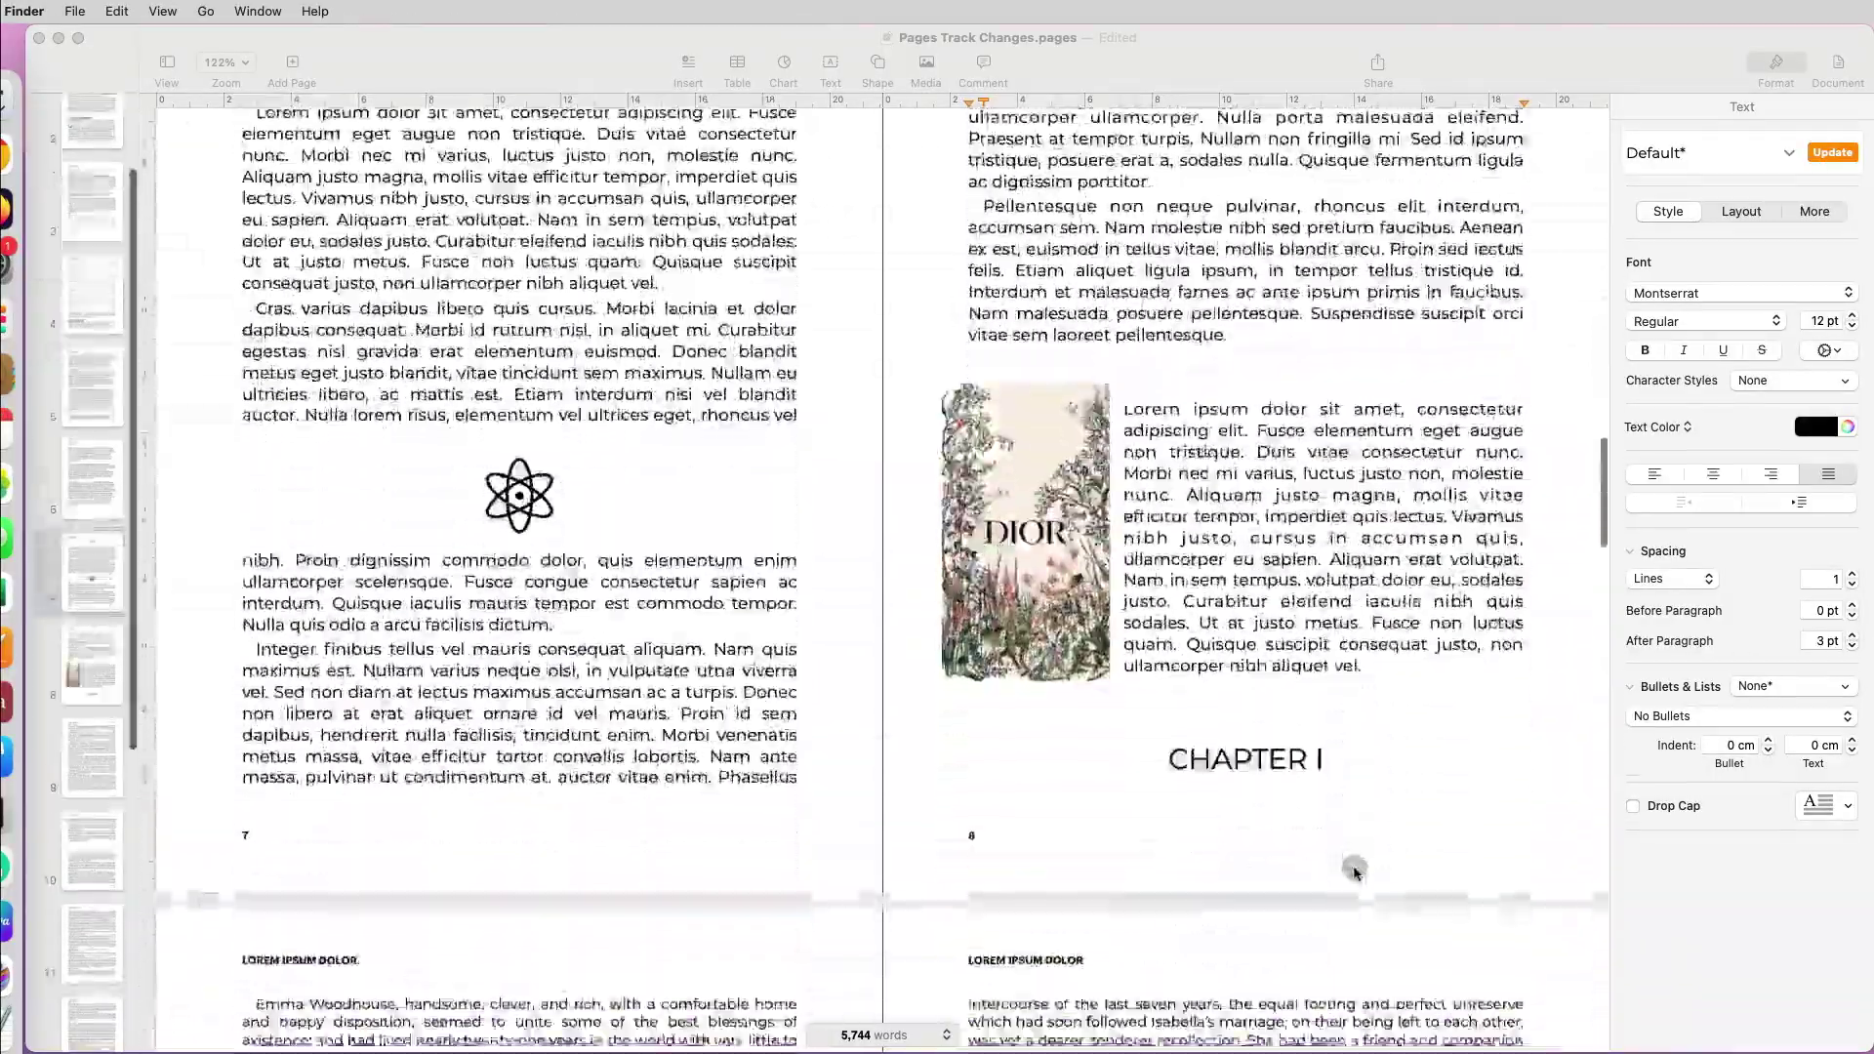
Turn on change tracking for the document and show the comments and changes pane.
scroll(1354, 872, "up", 20)
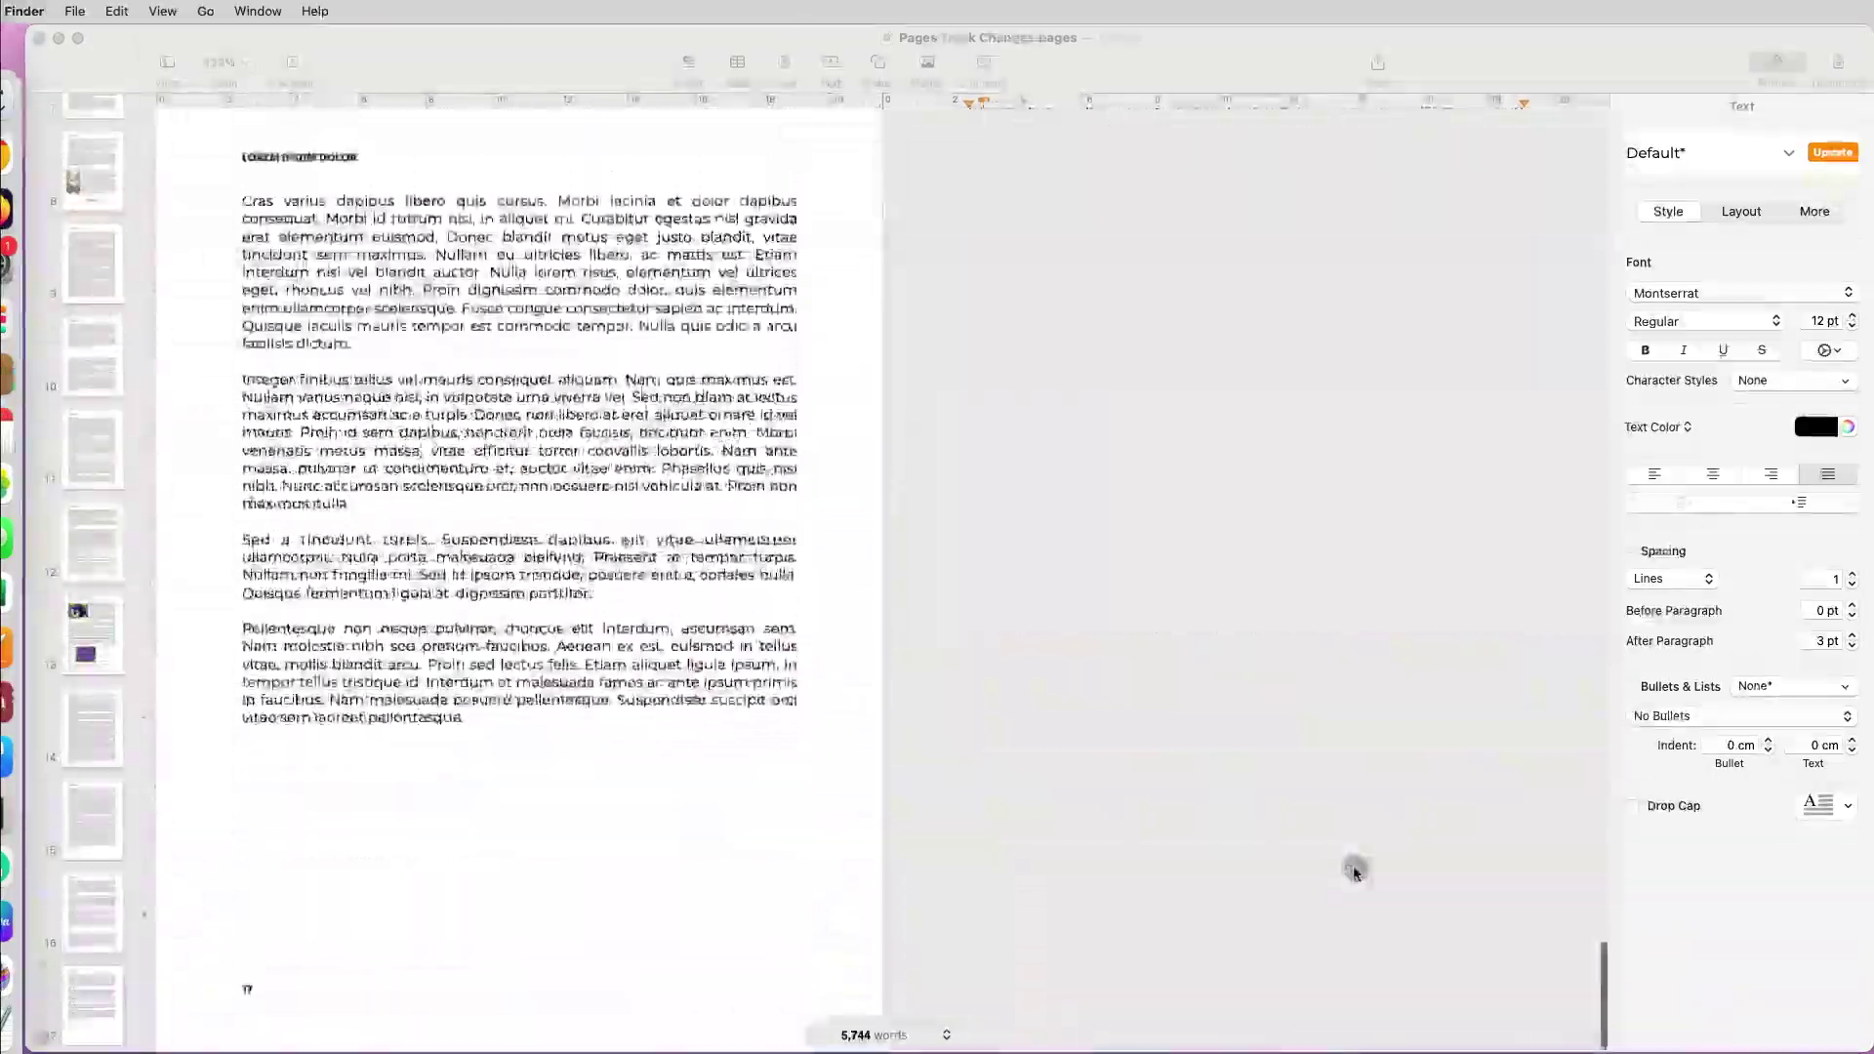
scroll(1355, 871, "up", 10)
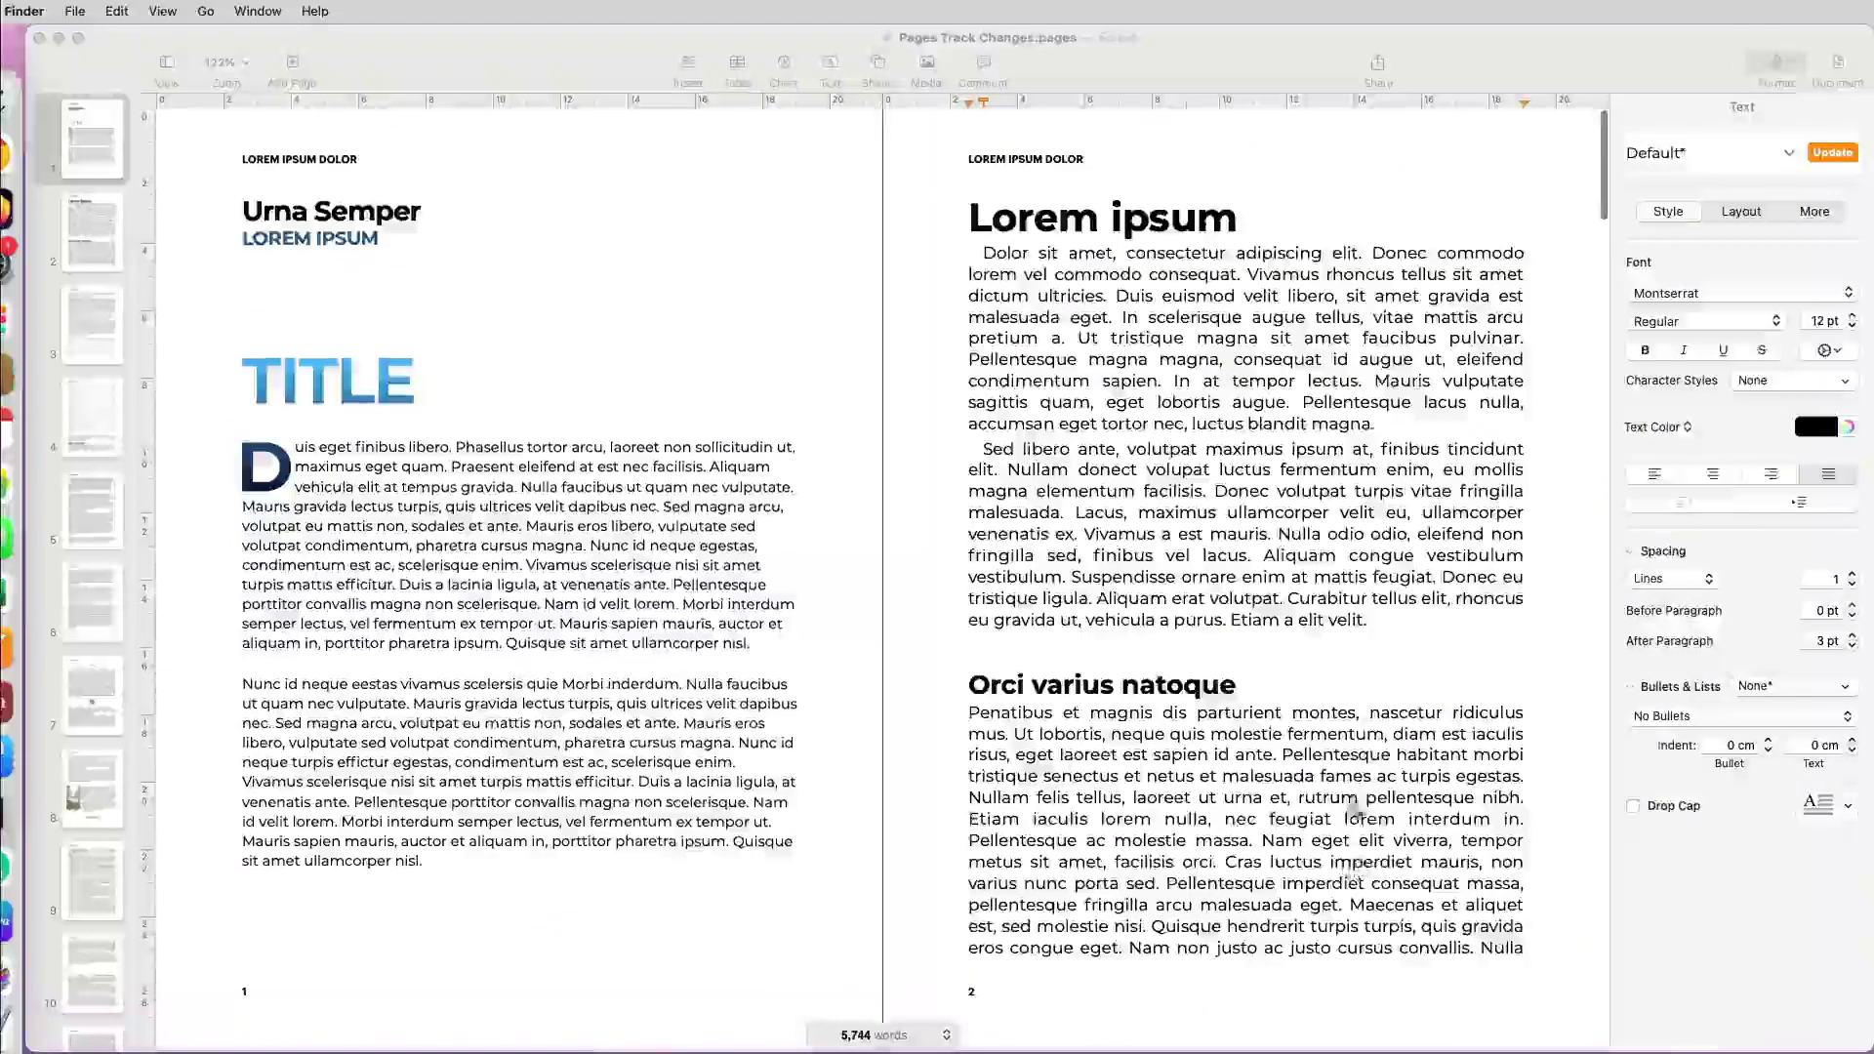
left_click(1347, 597)
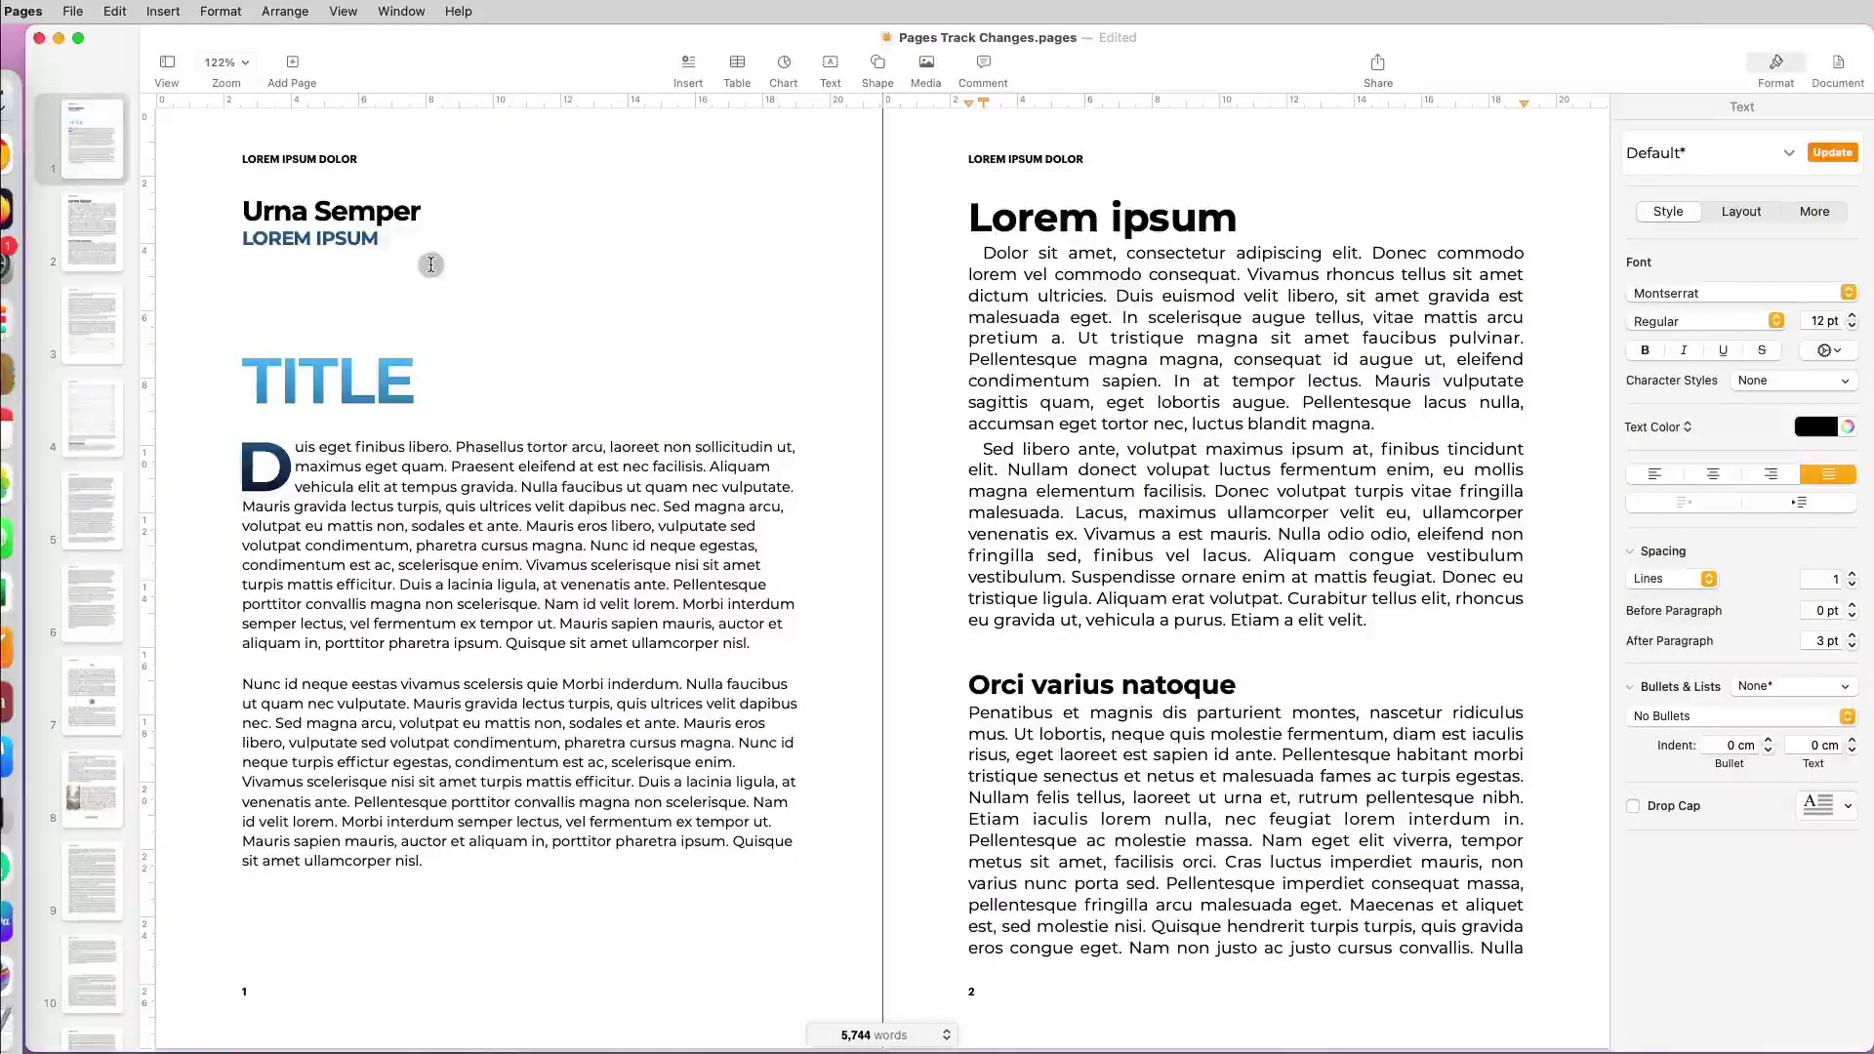
left_click(114, 7)
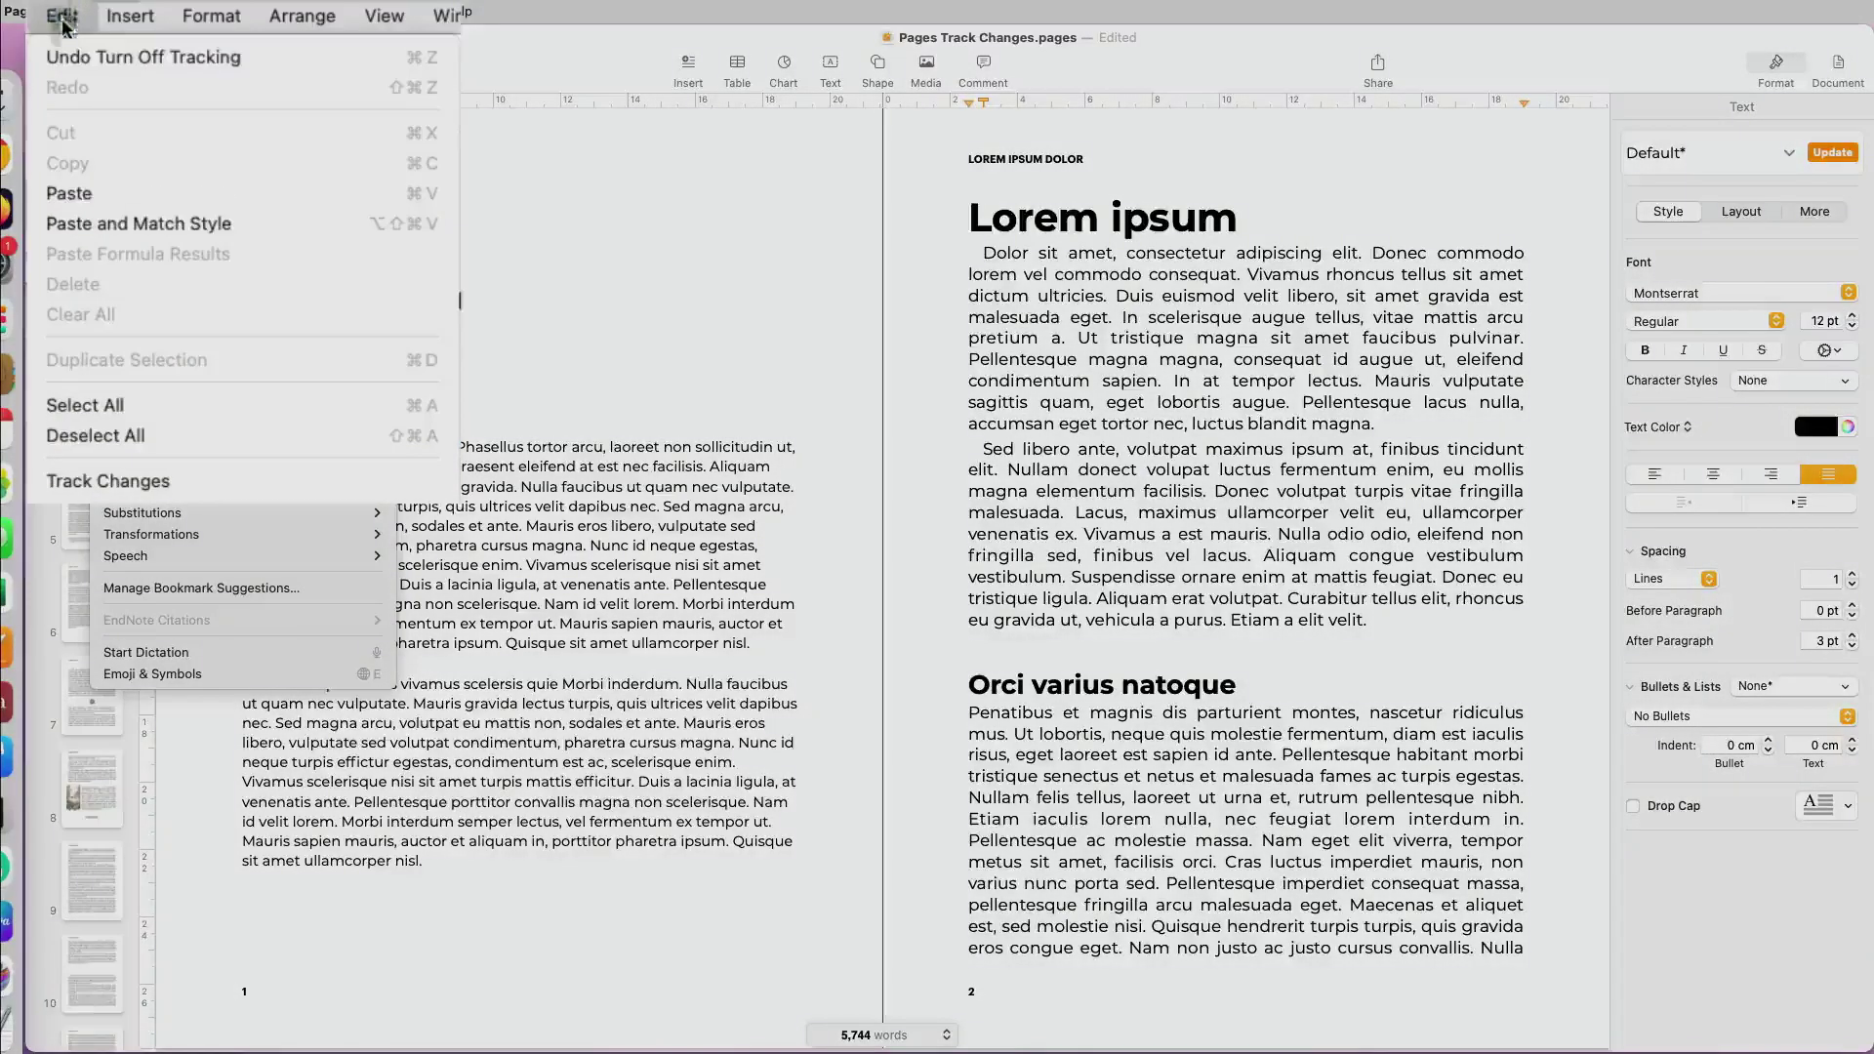
left_click(104, 484)
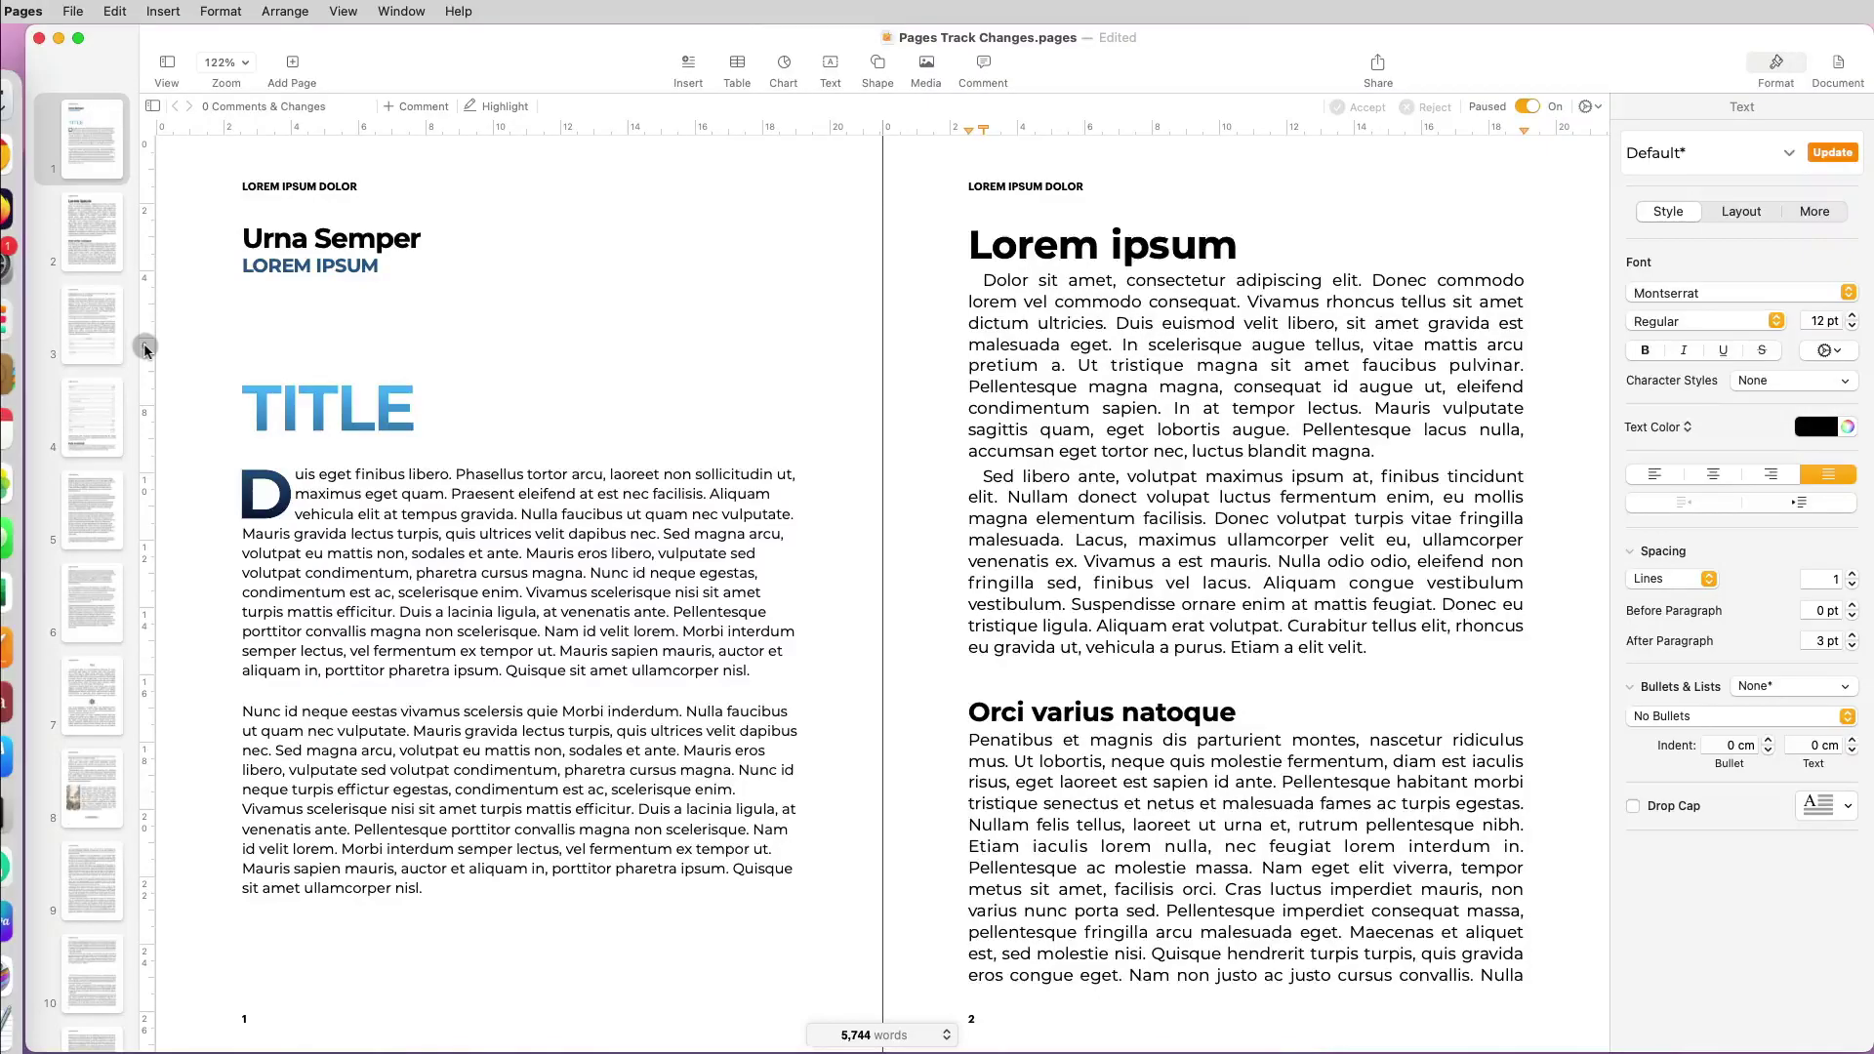
left_click(167, 64)
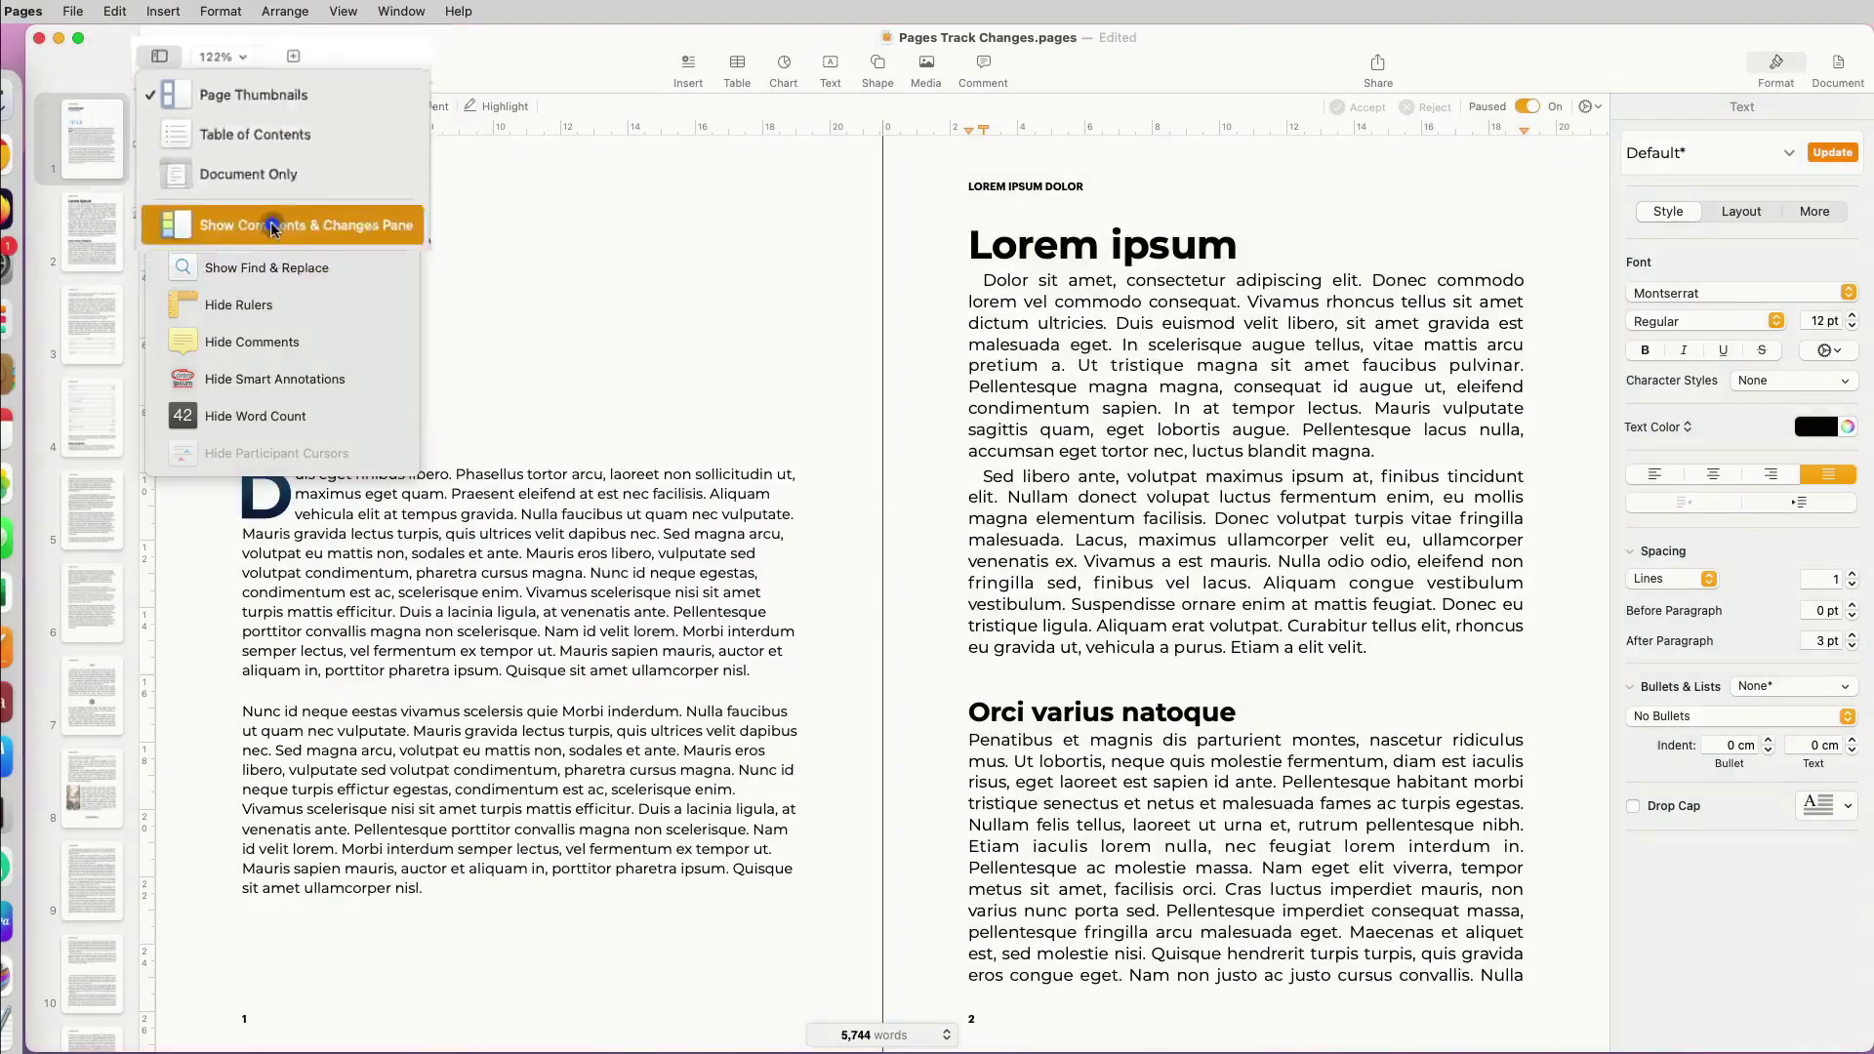
left_click(271, 219)
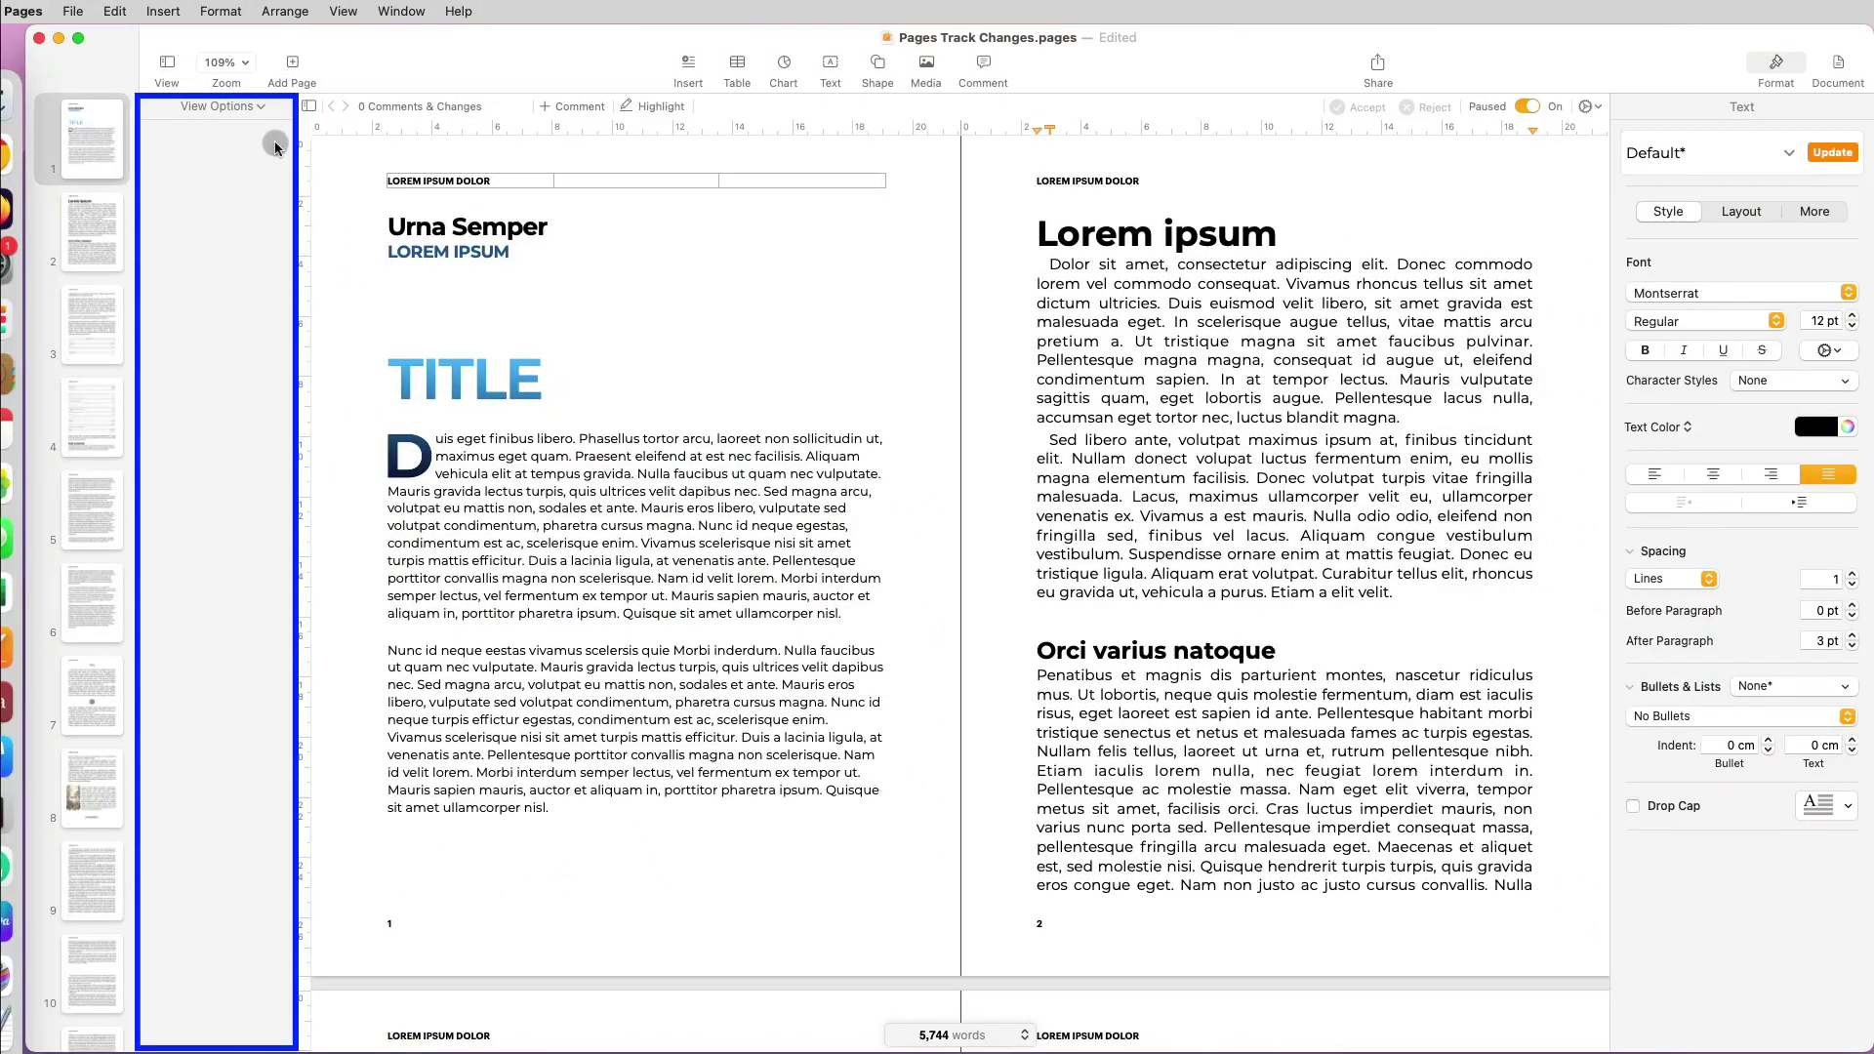
On page 1, replace the title with "New Title" and delete the body text from "Vivamus scelerisque nisi" through "convallis magna non scelerisque.".
double_click(468, 377)
type("NEW  TITLE")
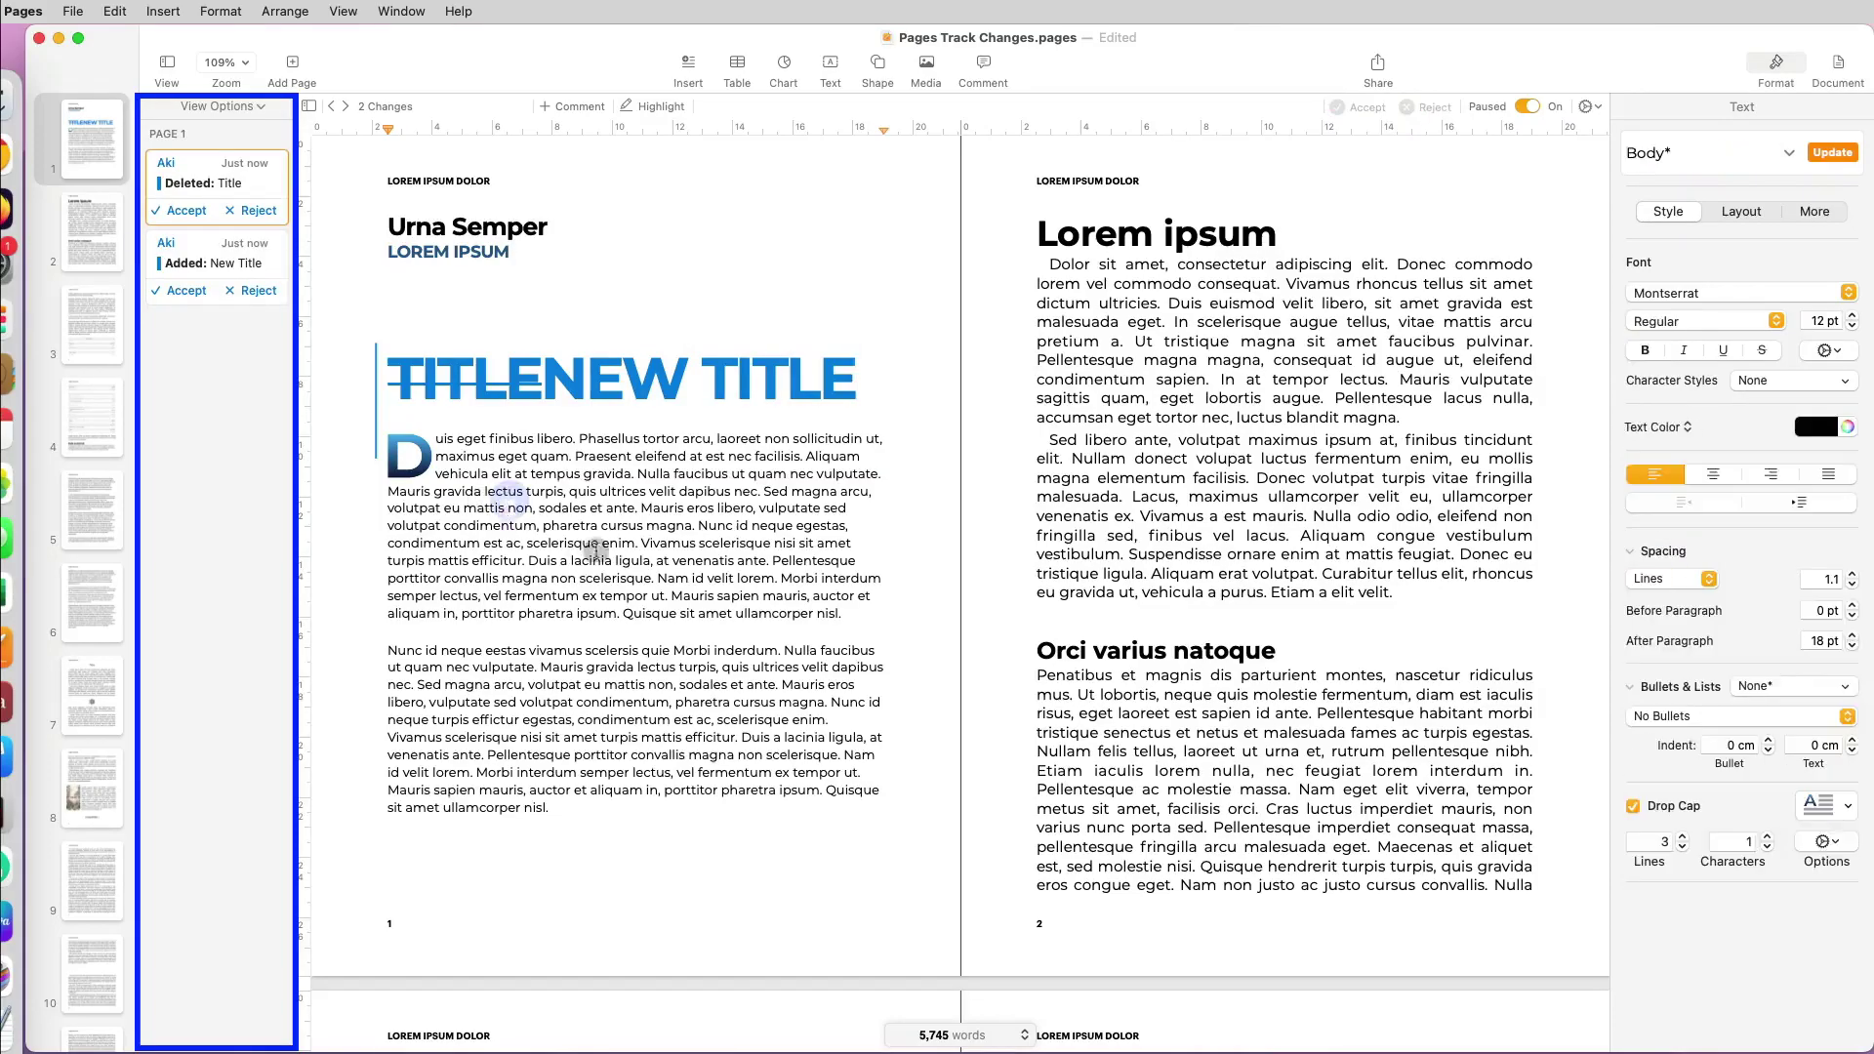
left_click(508, 500)
left_click_drag(642, 543, 674, 576)
key("BackSpace")
Insert "Duis a lacinia ligula at venetasi ante. Pelelentesque portiotin convalis manga non seclerisuq. Quise rinis lullmanoce et maore helolilis." before "Lacus" on page 2.
left_click(1132, 497)
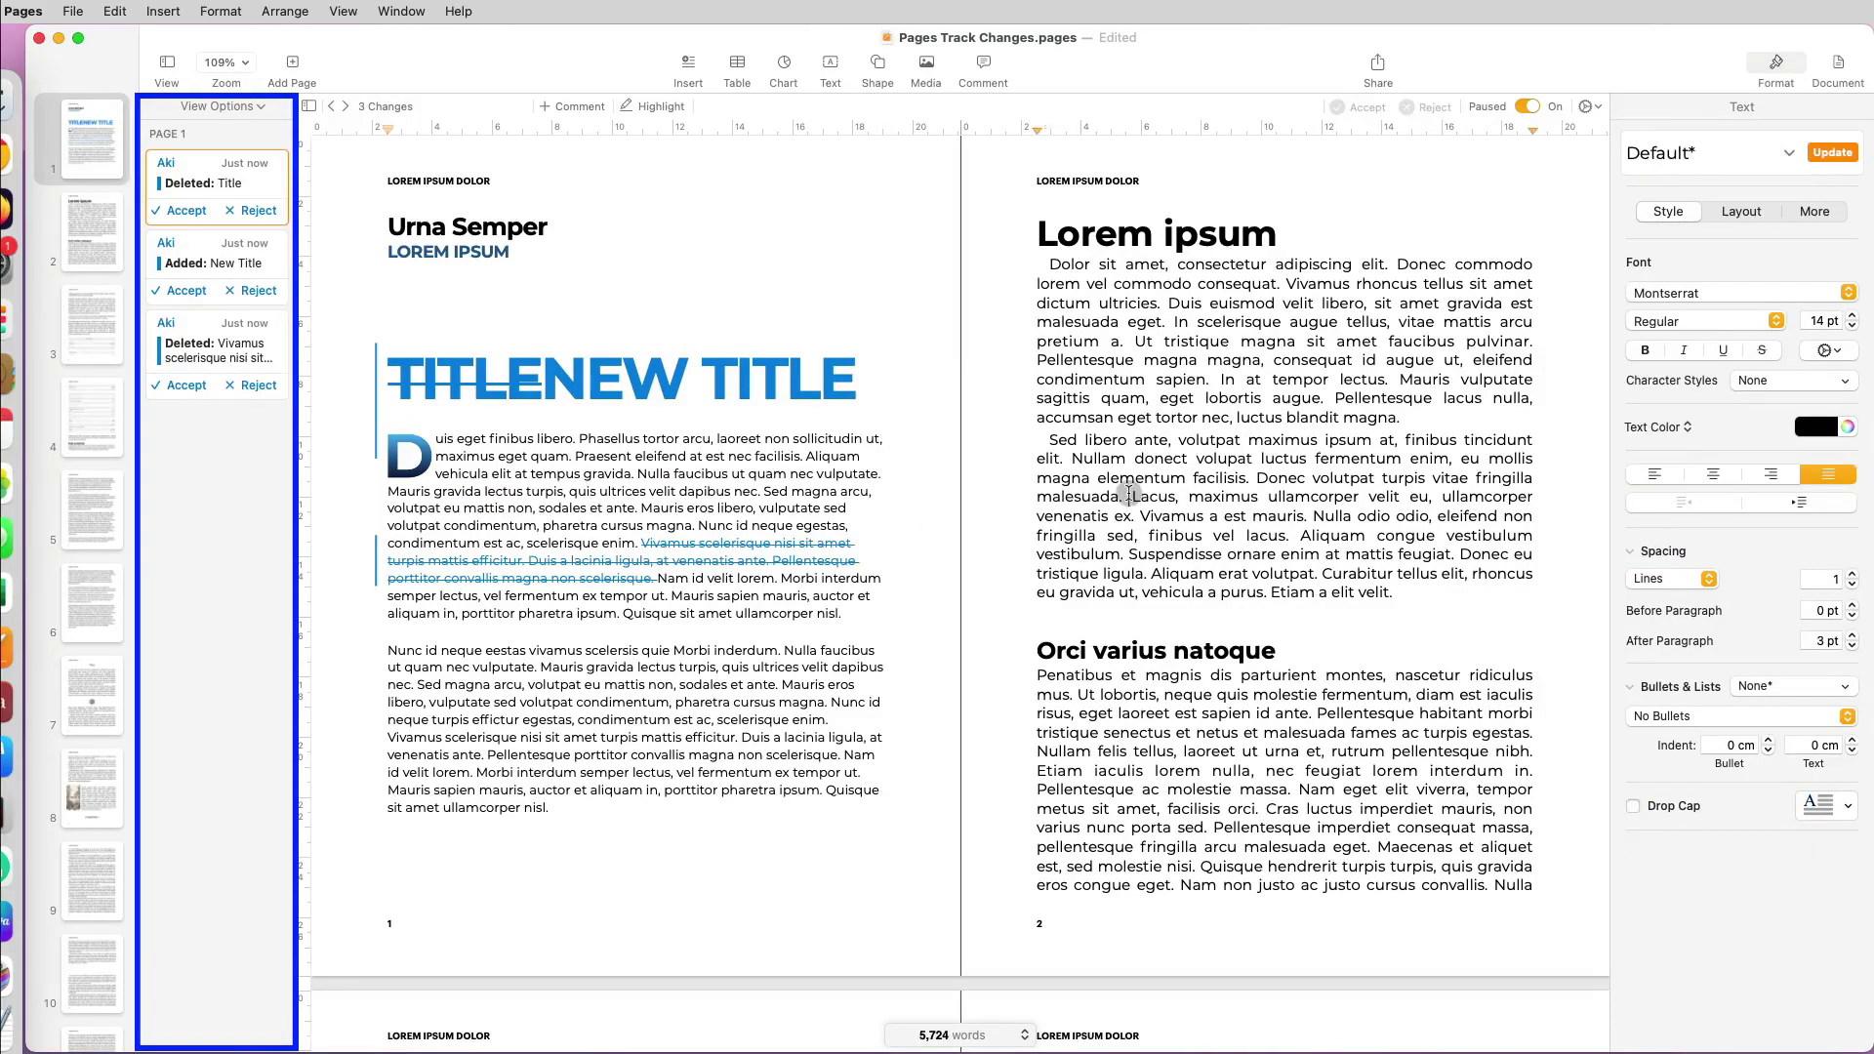
type("Duis a laci")
type("nia ligula at venetasi ante. Pelelente")
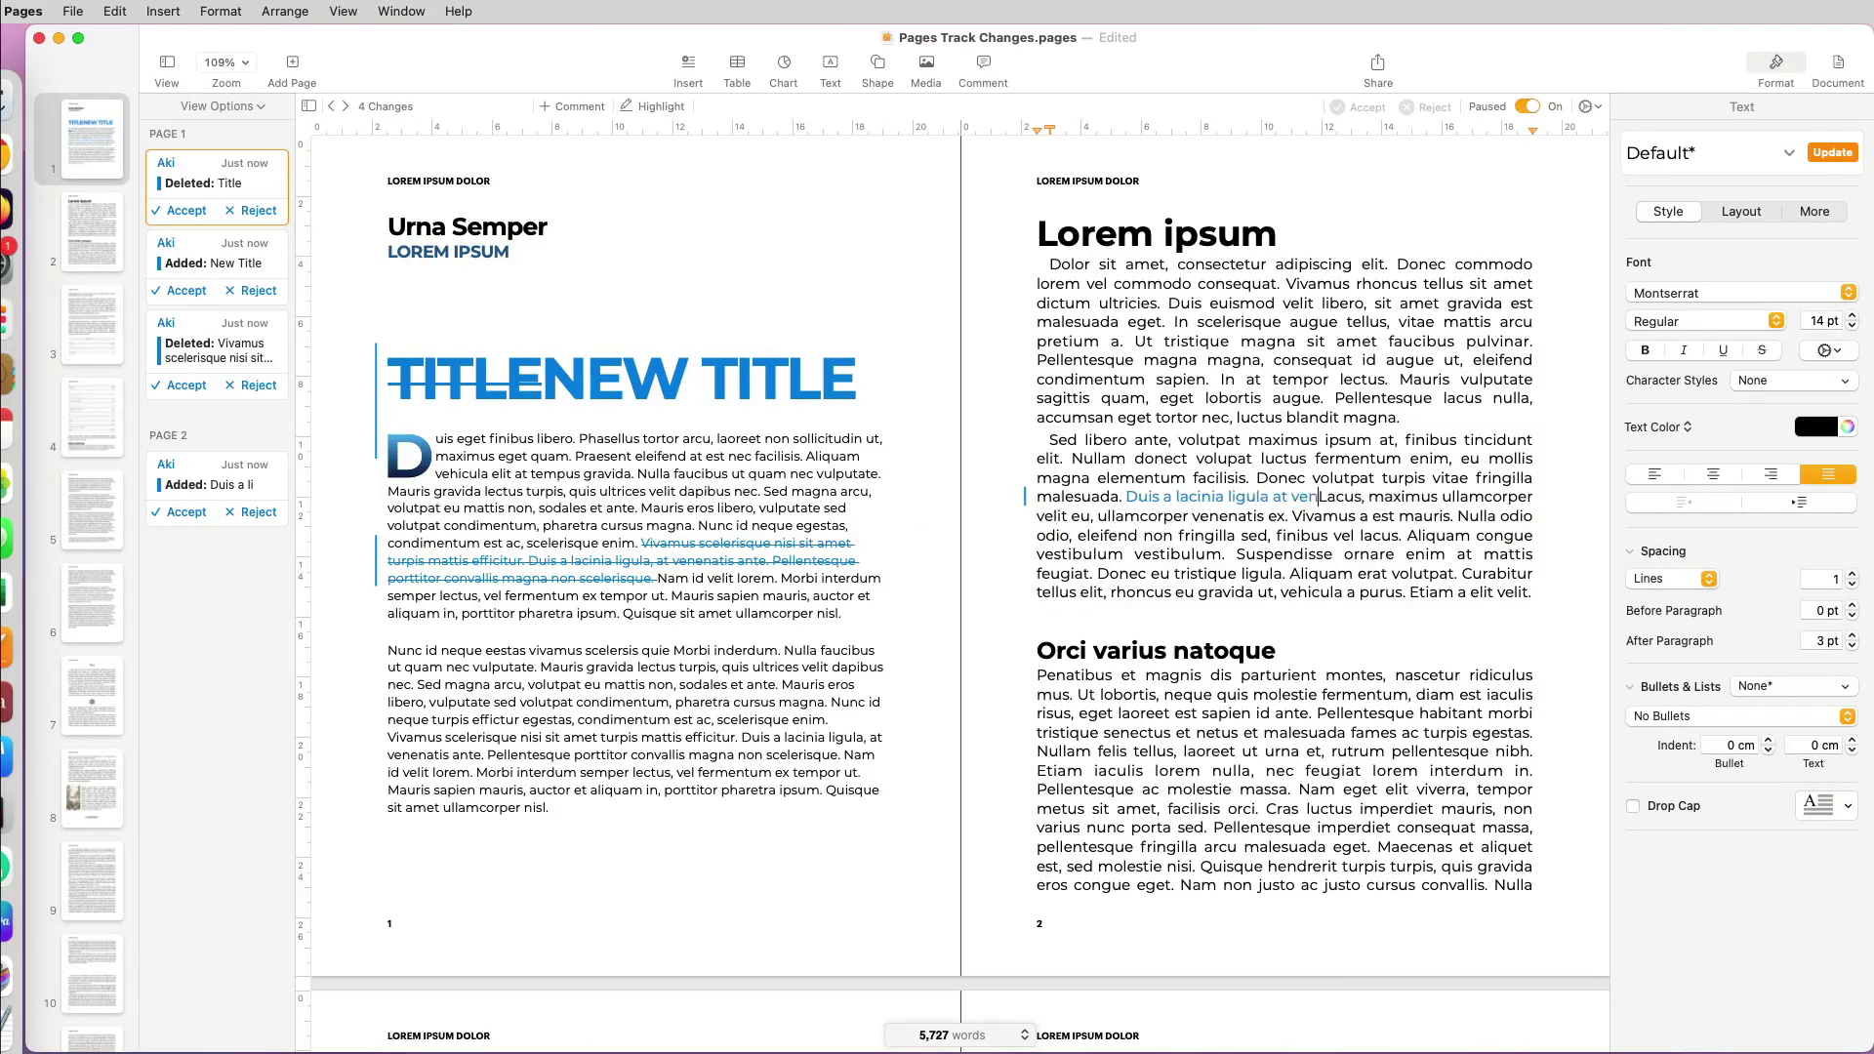
type("sque portiotin convalis manga non secleri")
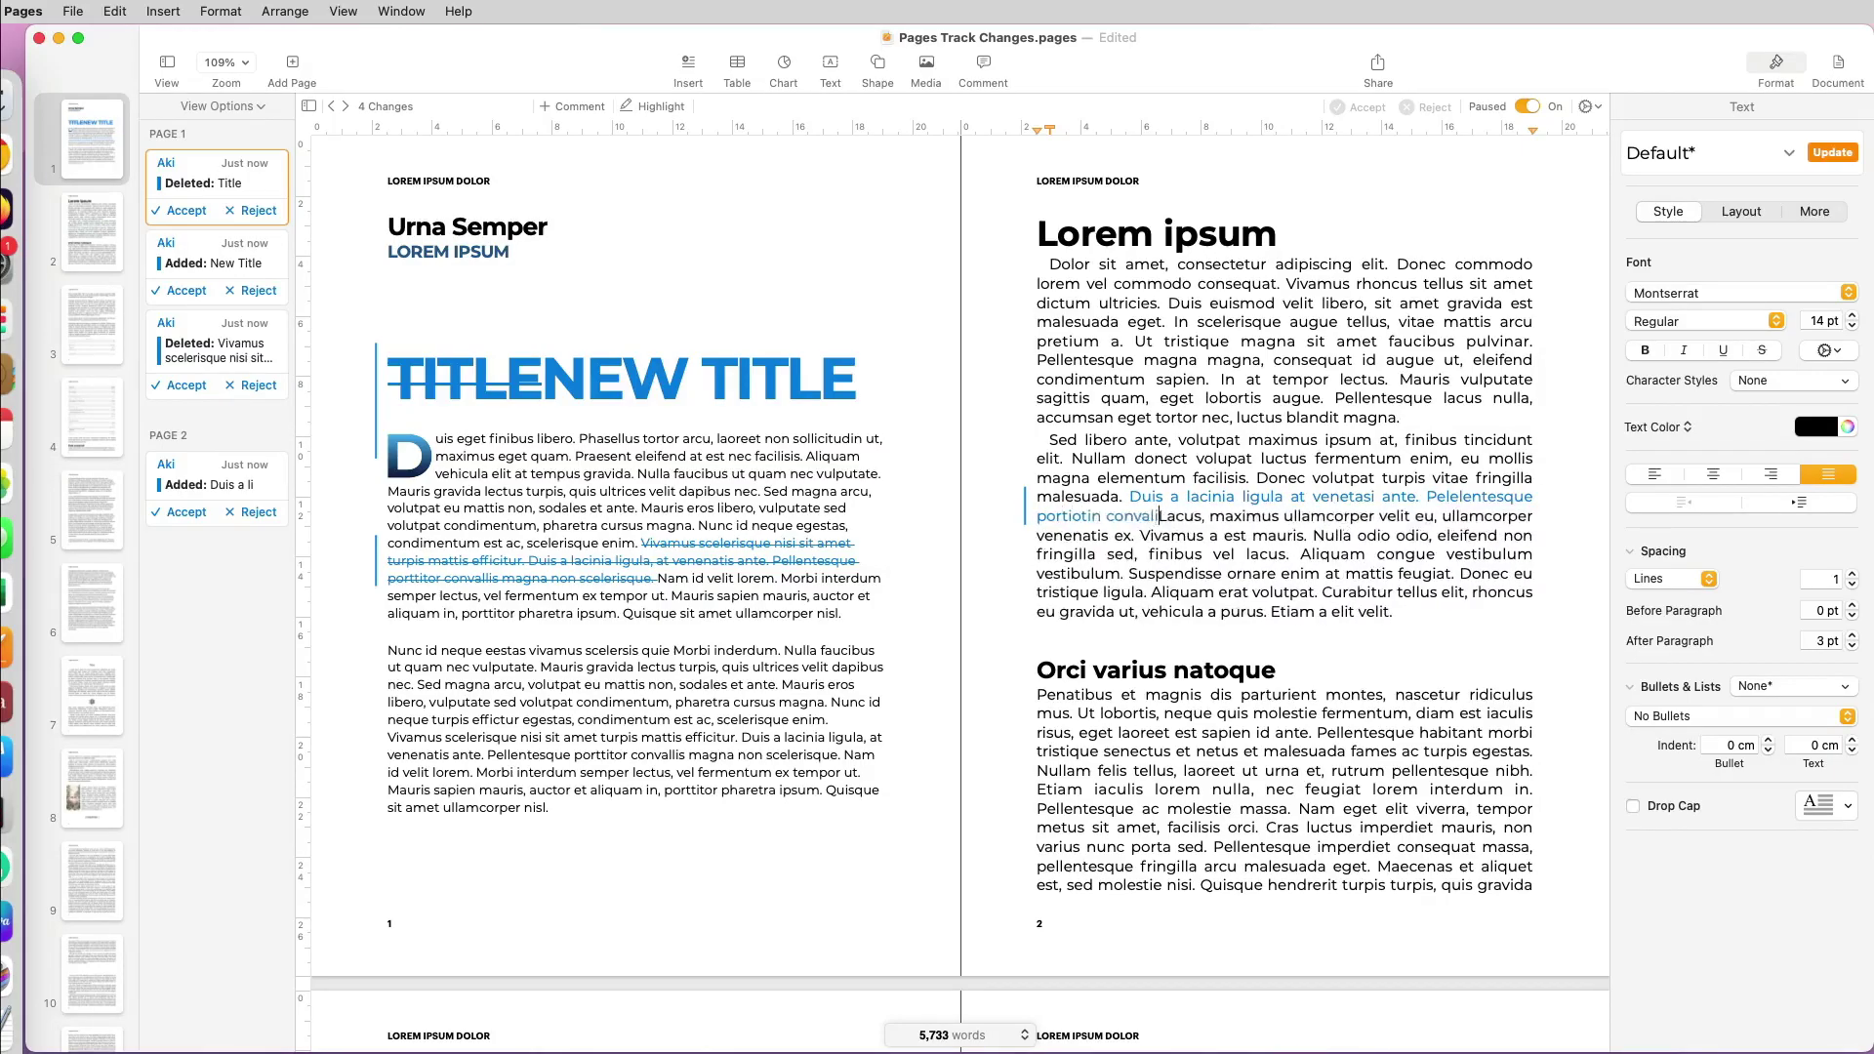
type("s")
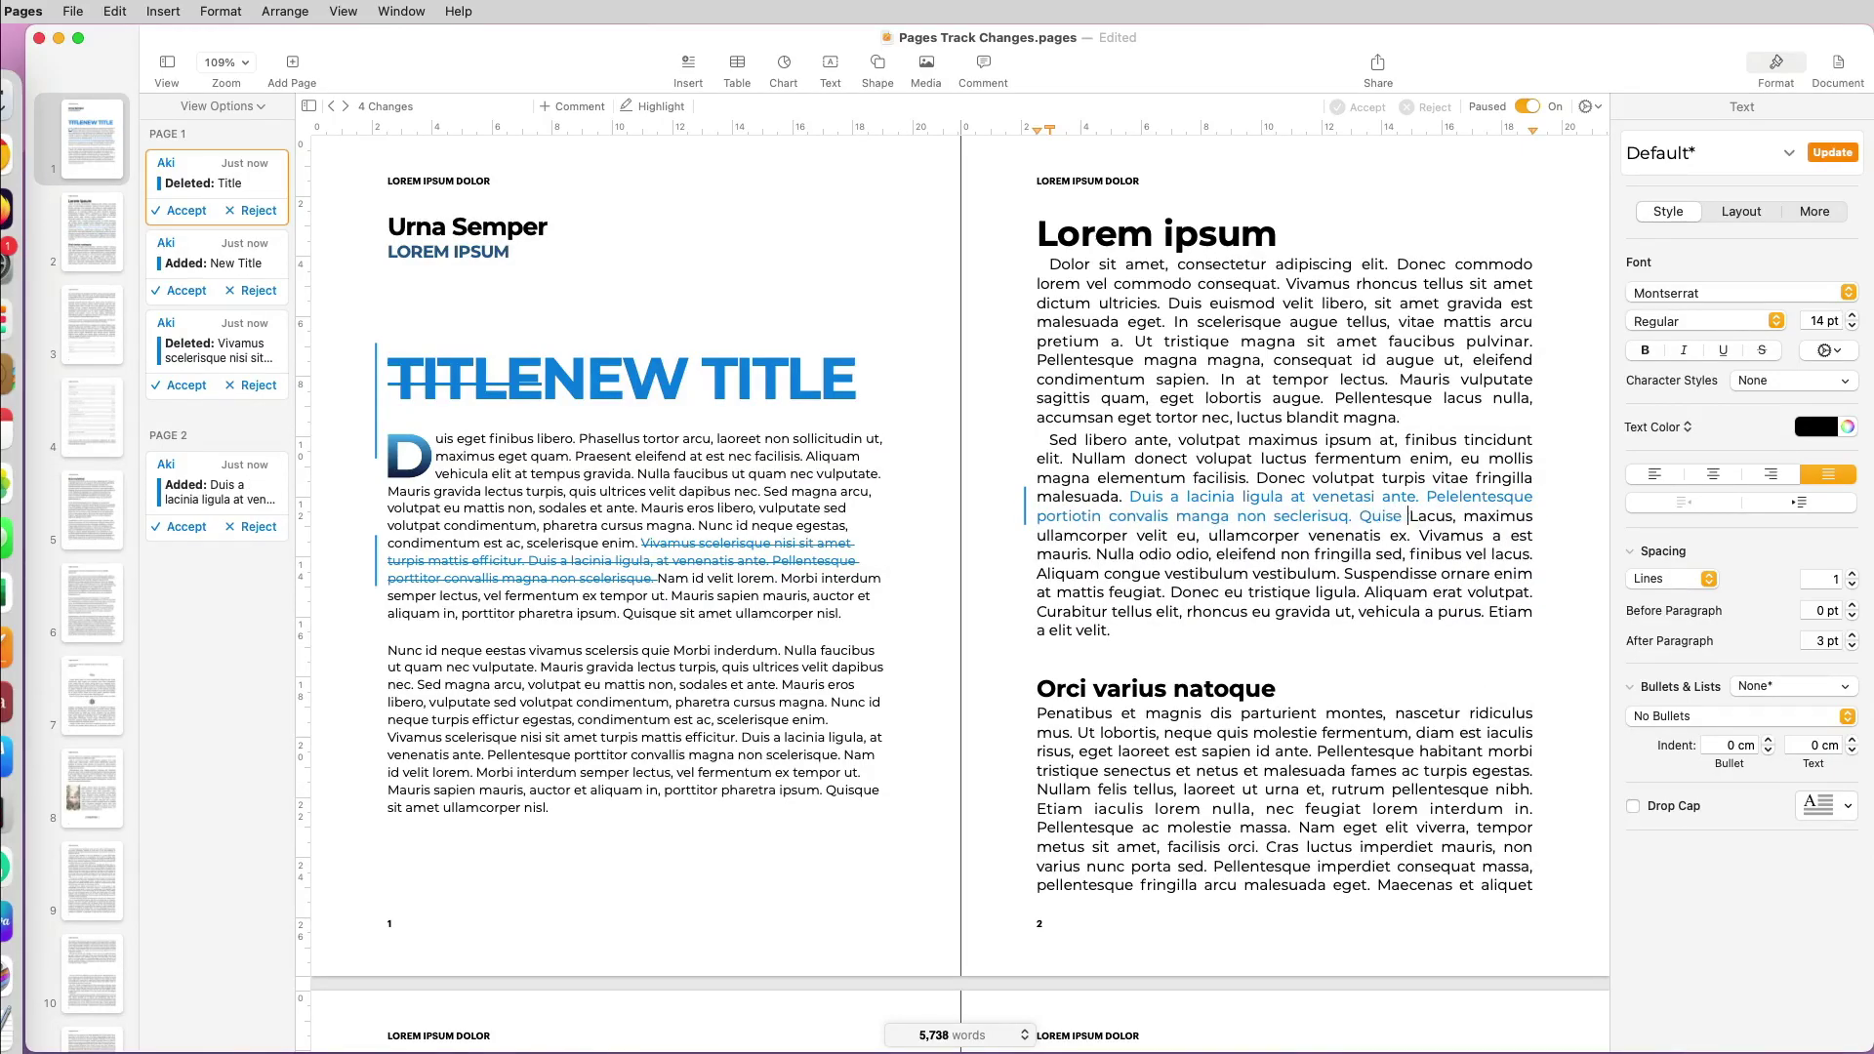
type("uq. Quise rinis lullmanoce et maore hell.")
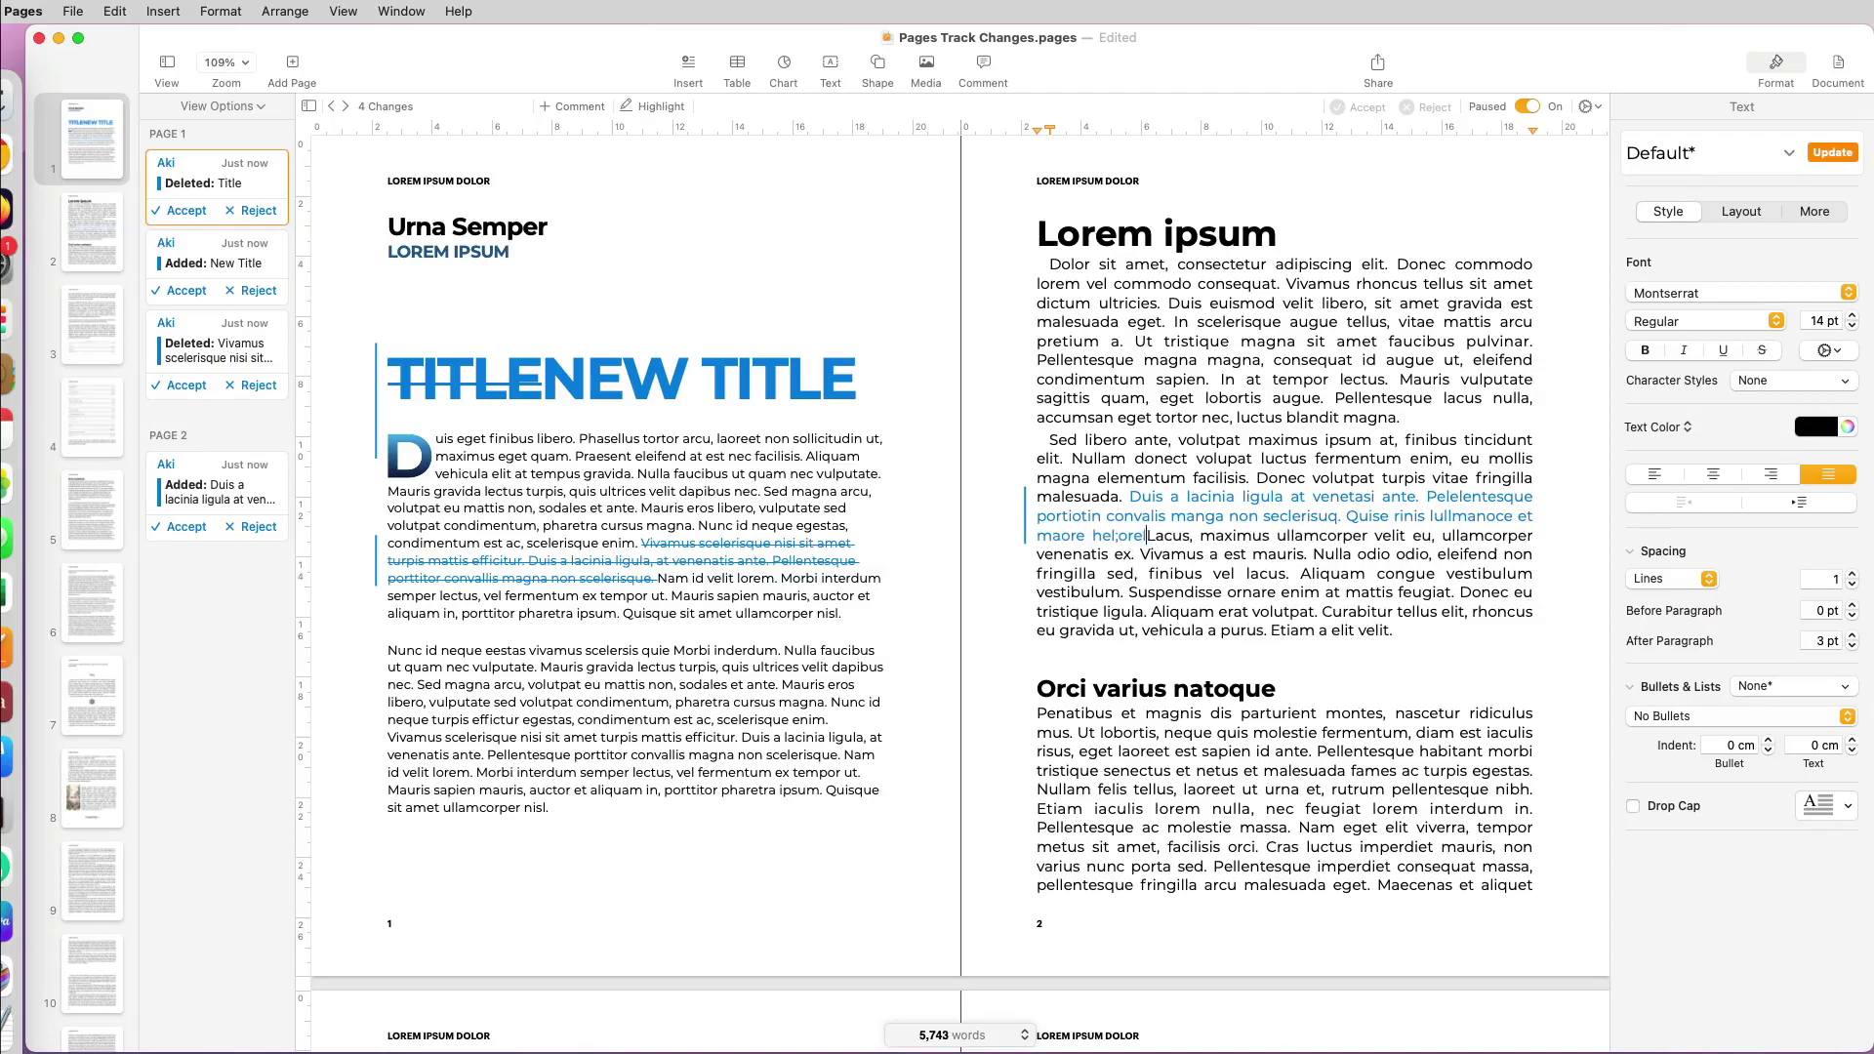
key("BackSpace")
key("BackSpace")
key("BackSpace")
type("olilis.")
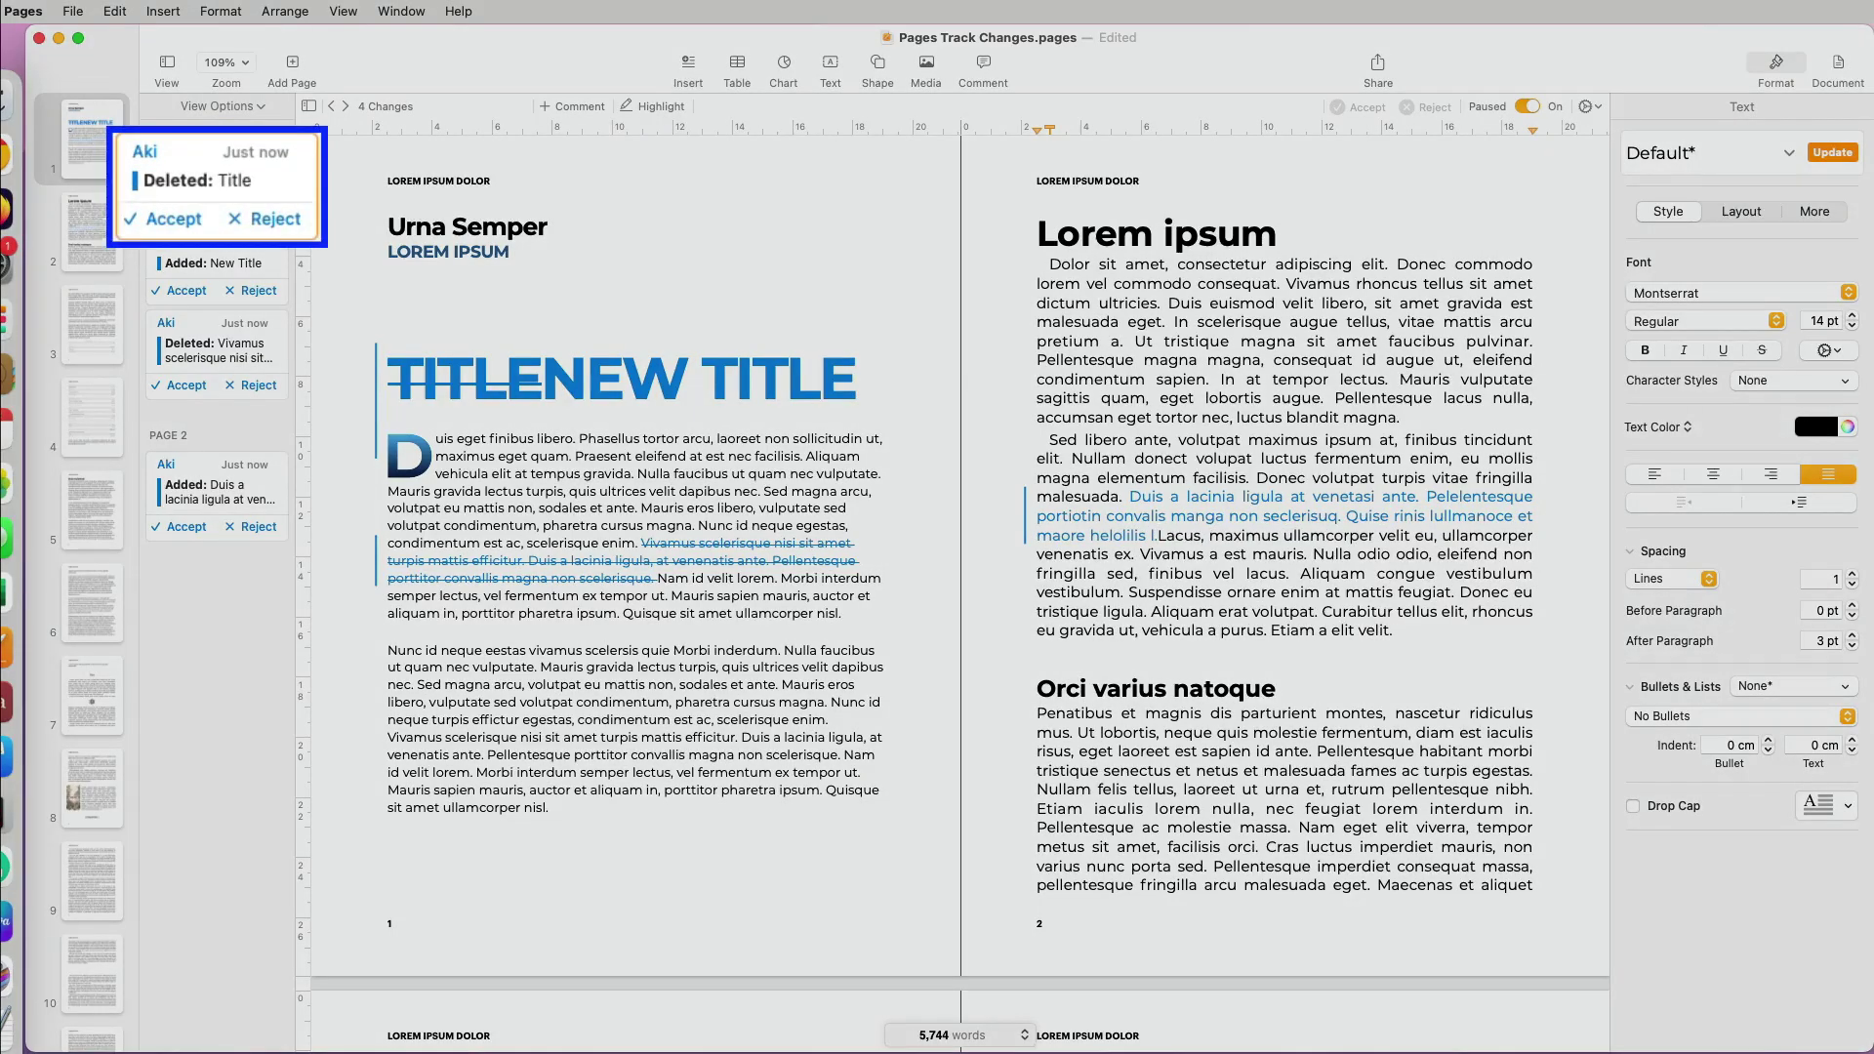
On page 2, replace the "Nulla odio odio" sentence with "Curabil telus etium purus." and the heading "Orci varius natoque" with "Vorcras lutucs".
left_click_drag(1312, 553, 1042, 615)
type("Curabil telus etium purus.")
scroll(1074, 617, "down", 2)
left_click(1350, 750)
left_click_drag(1283, 617, 1040, 617)
type("Vor")
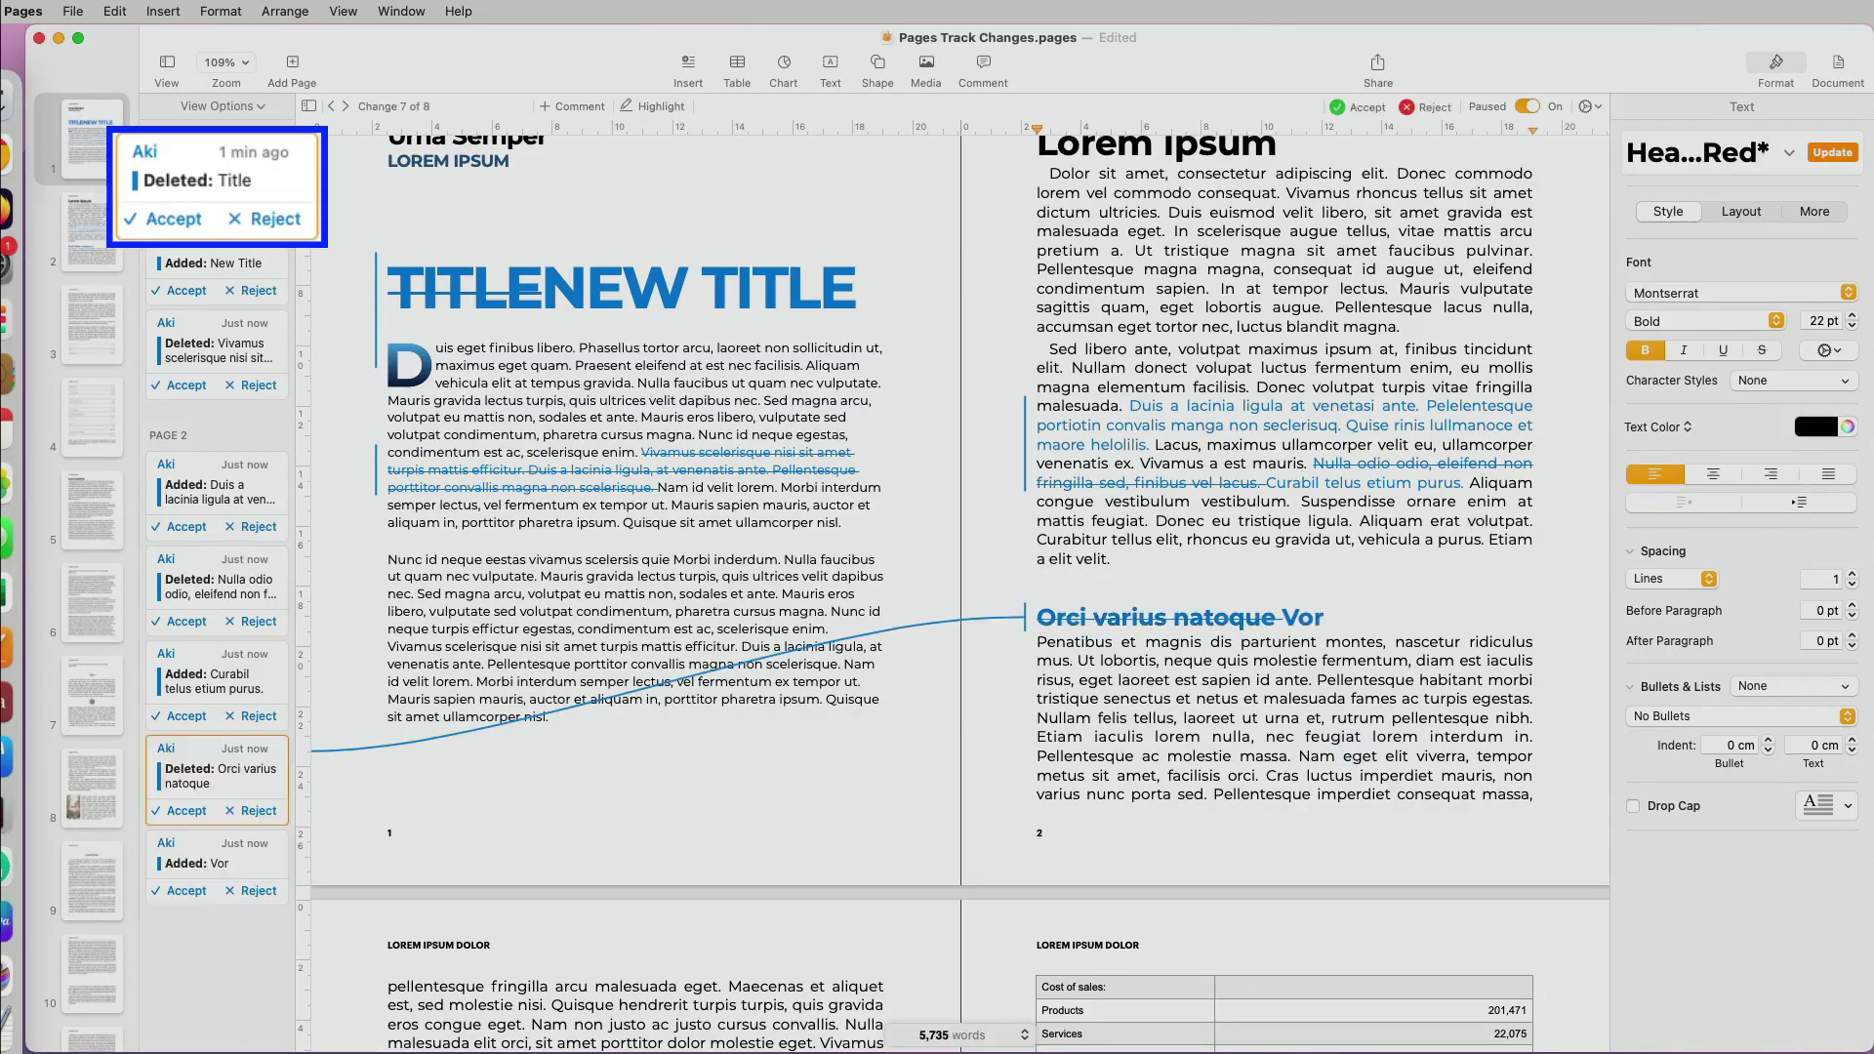
type("cras lutucs")
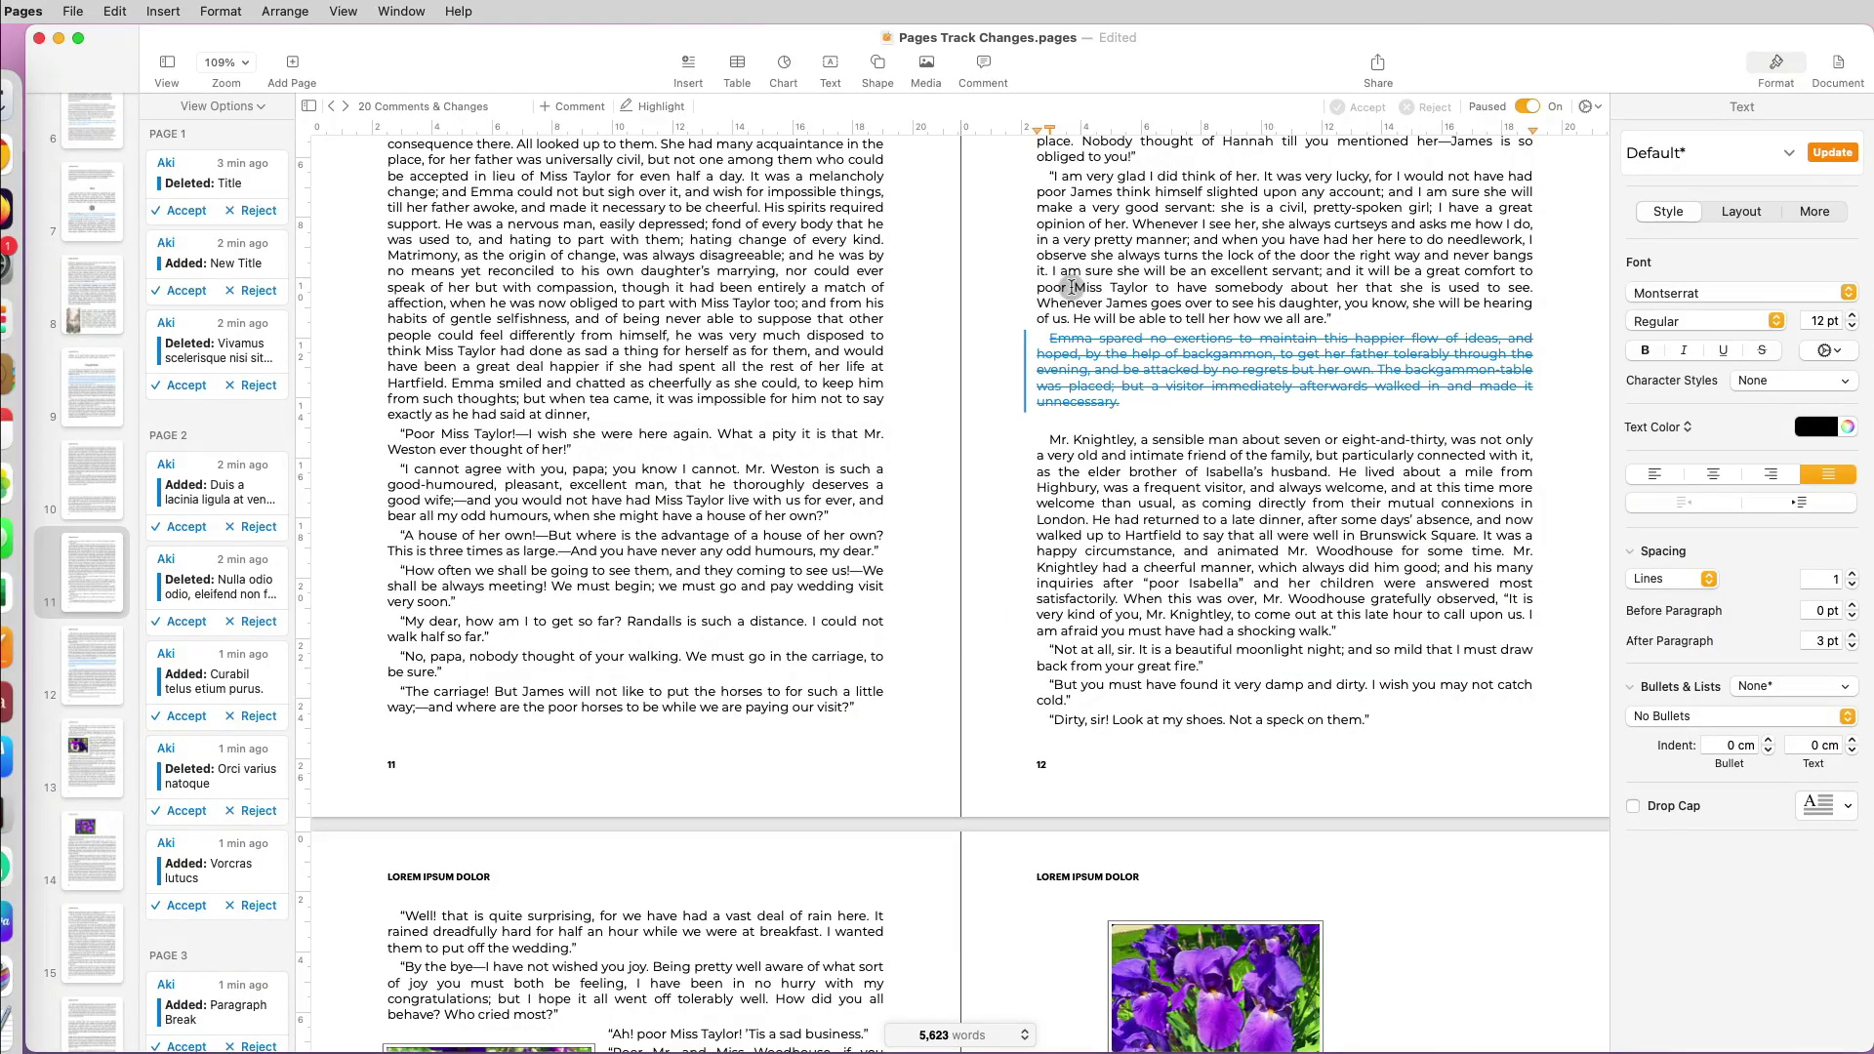
Add the comment "Who is this? Provide information." to the character name before "to have somebody about her" on page 12.
left_click_drag(1073, 287, 1144, 287)
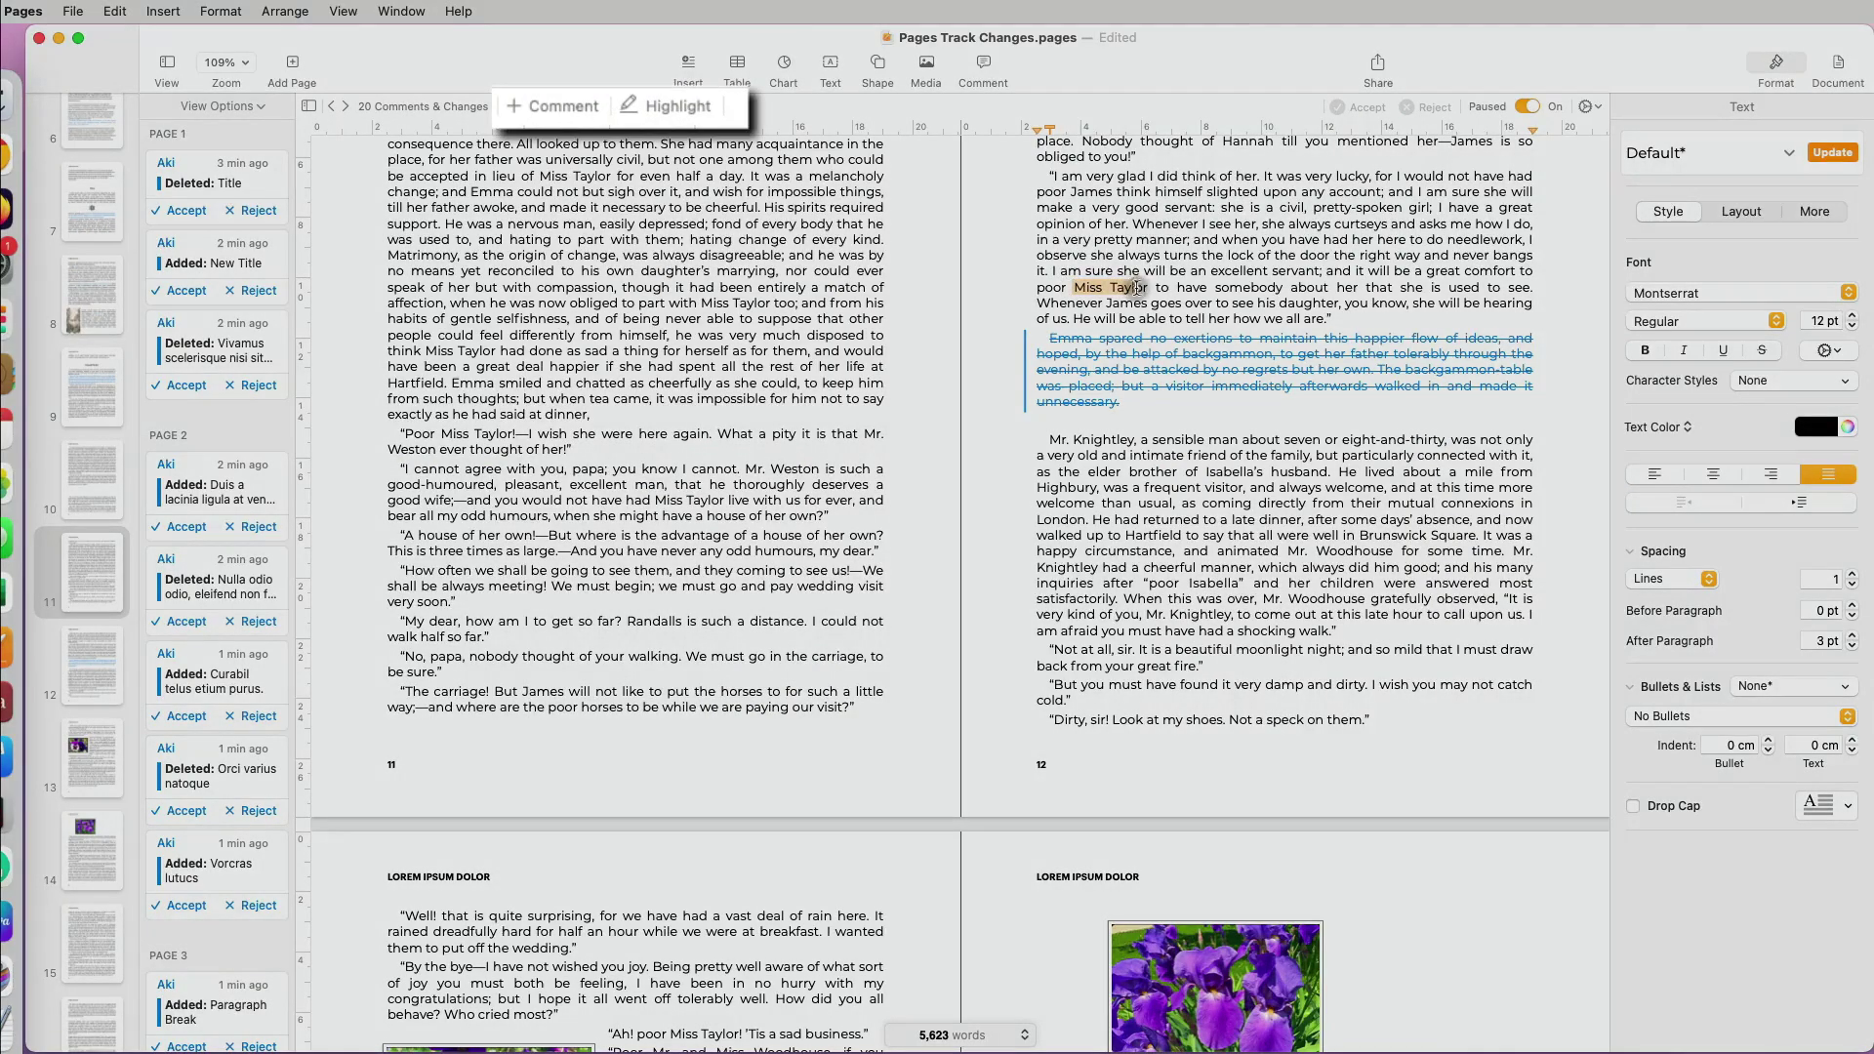
left_click(561, 108)
type("W")
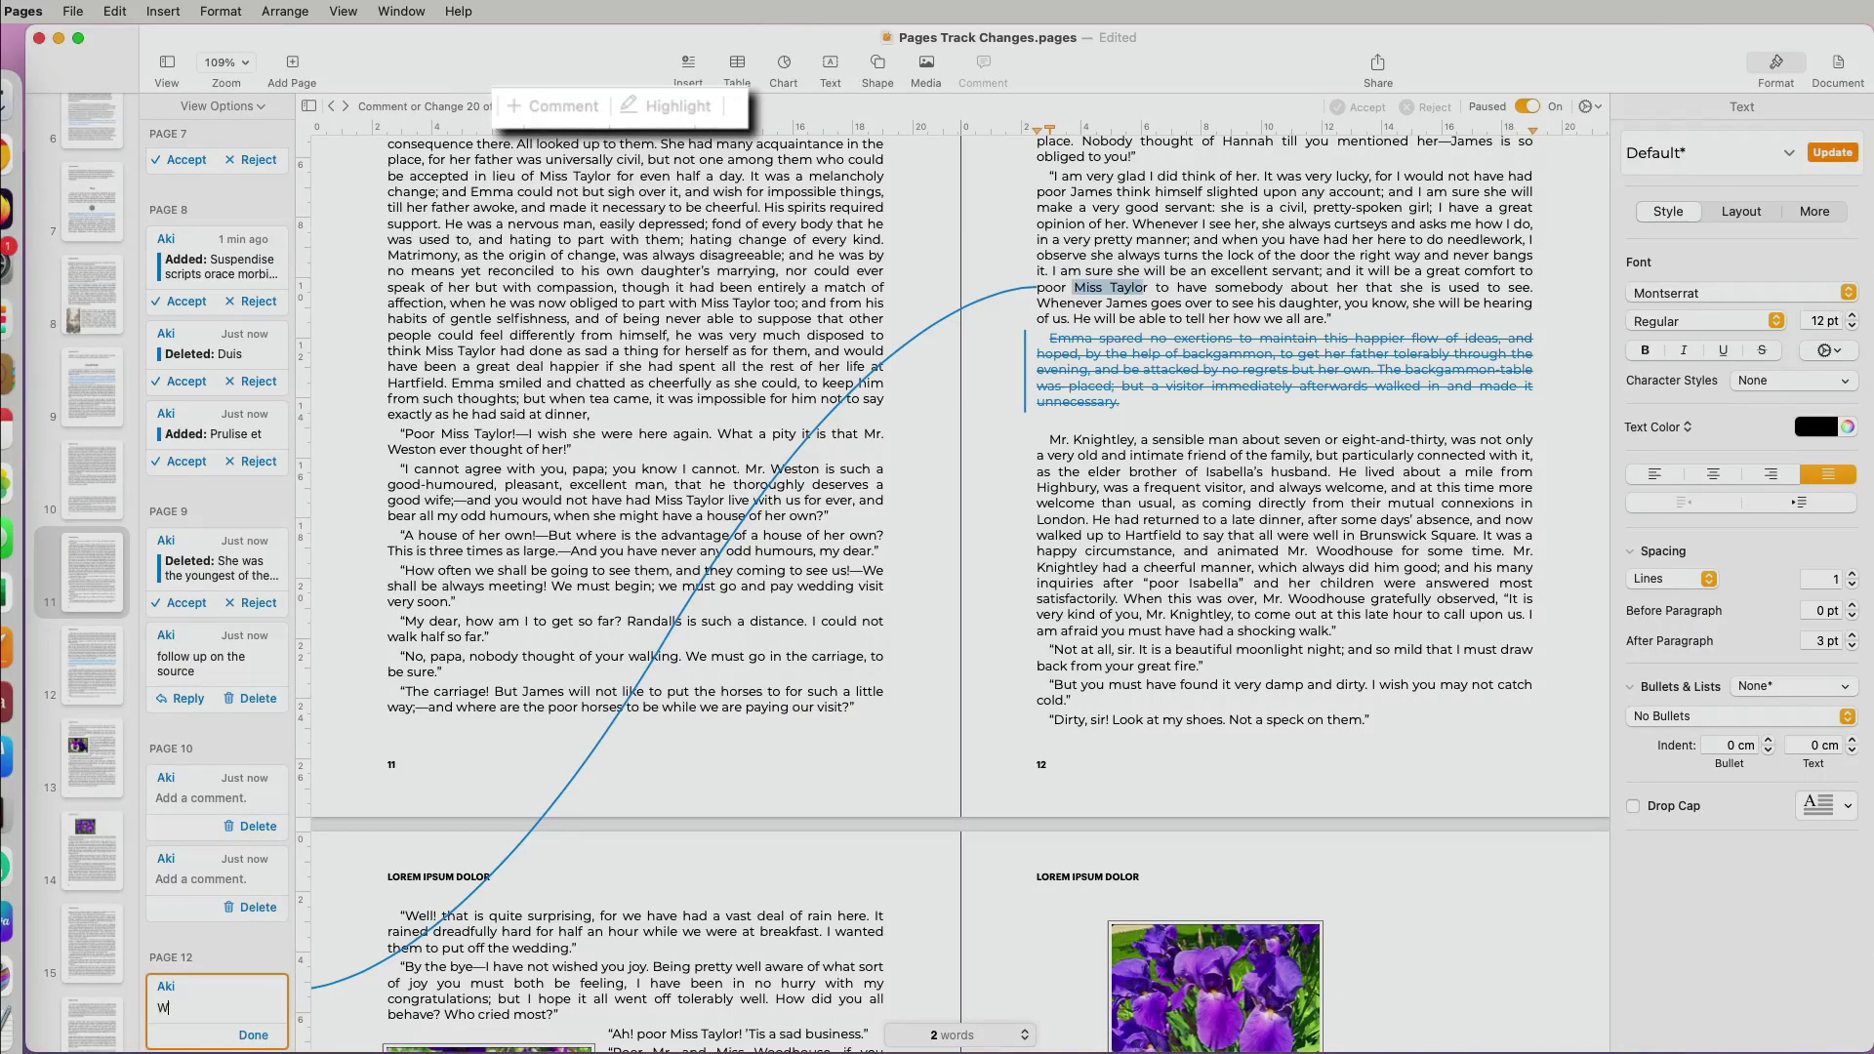
type("ho is this?")
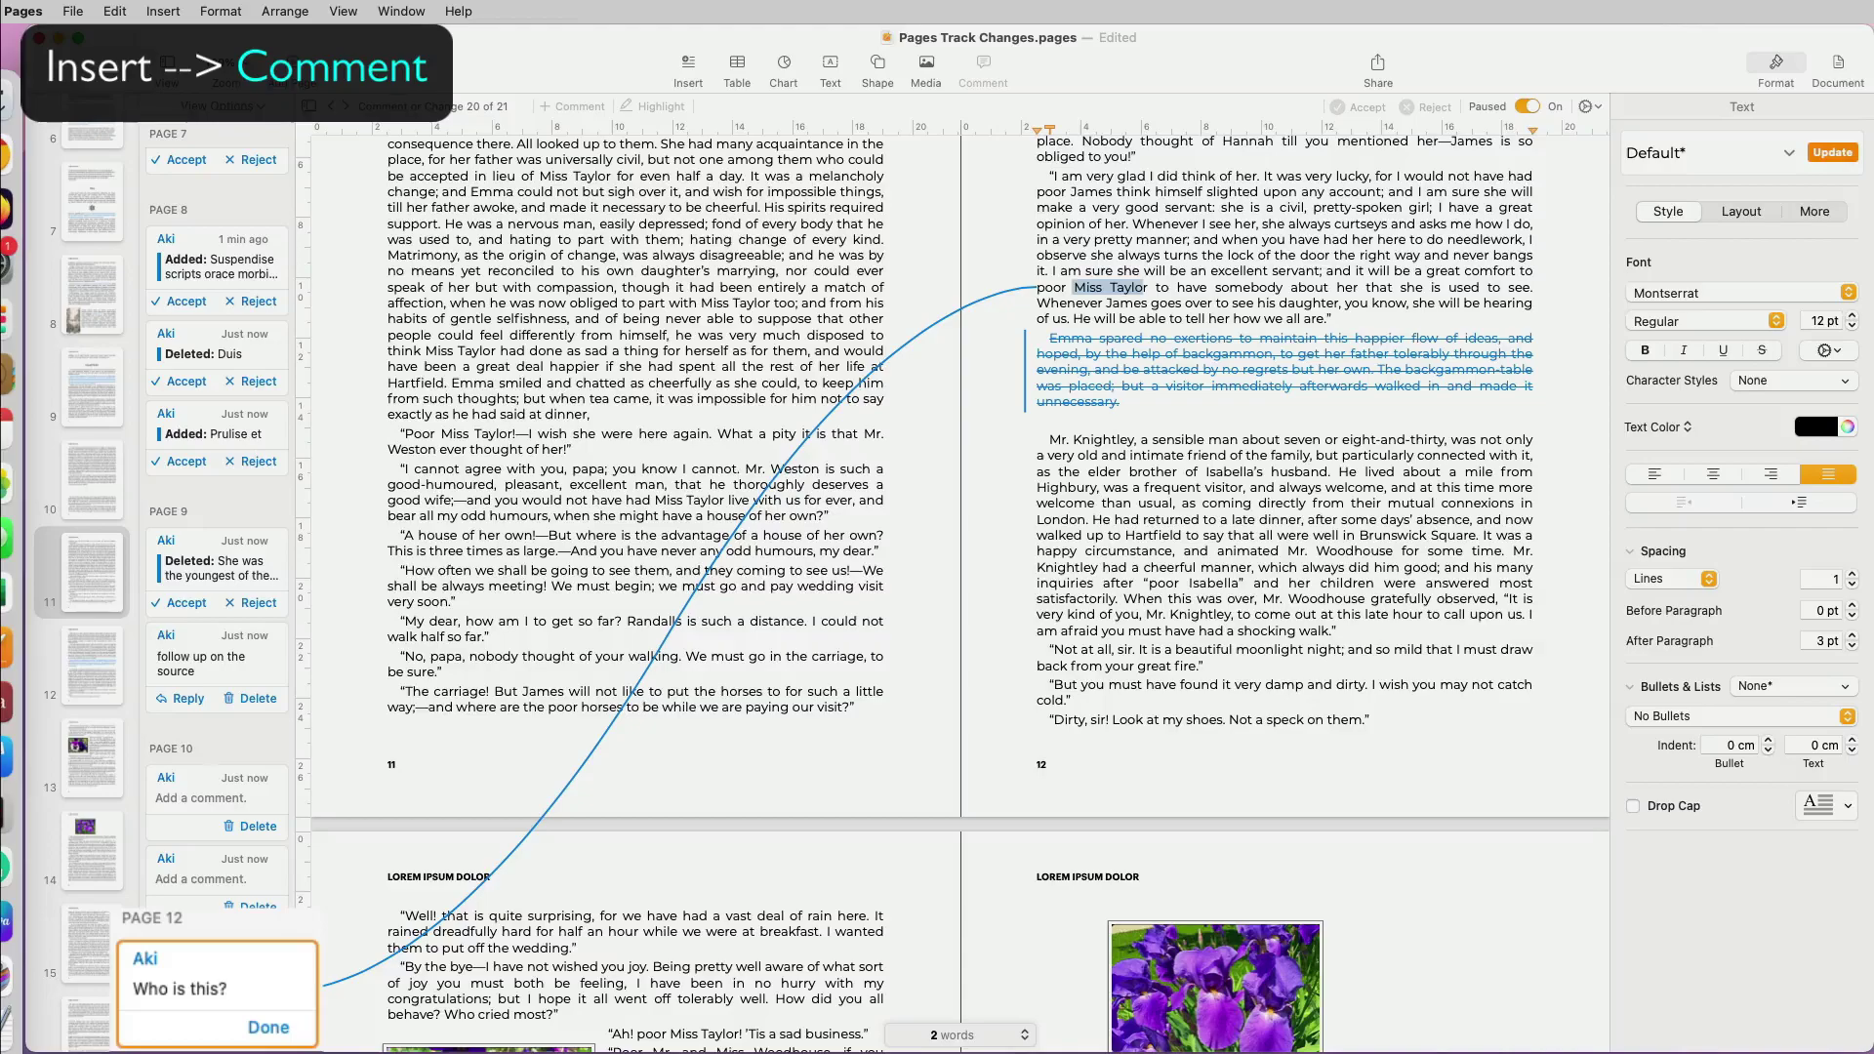
type(" Provide information.")
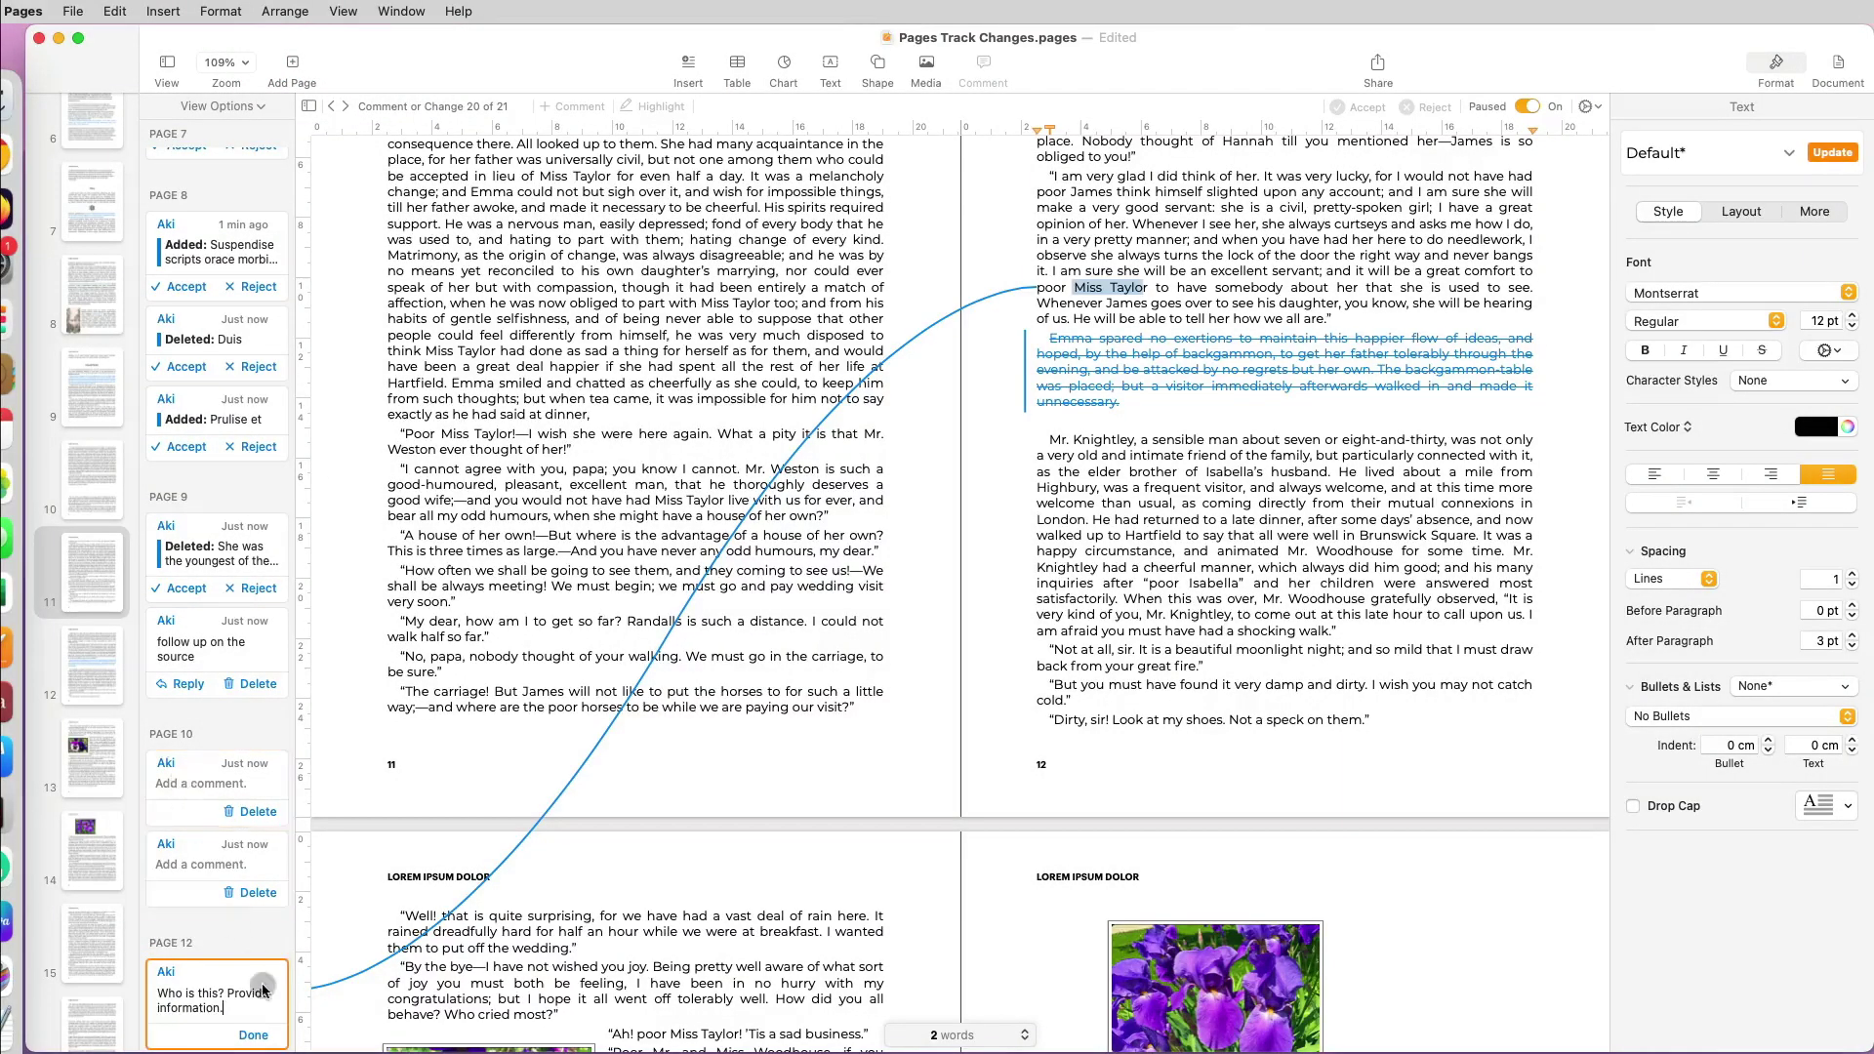
left_click(254, 1034)
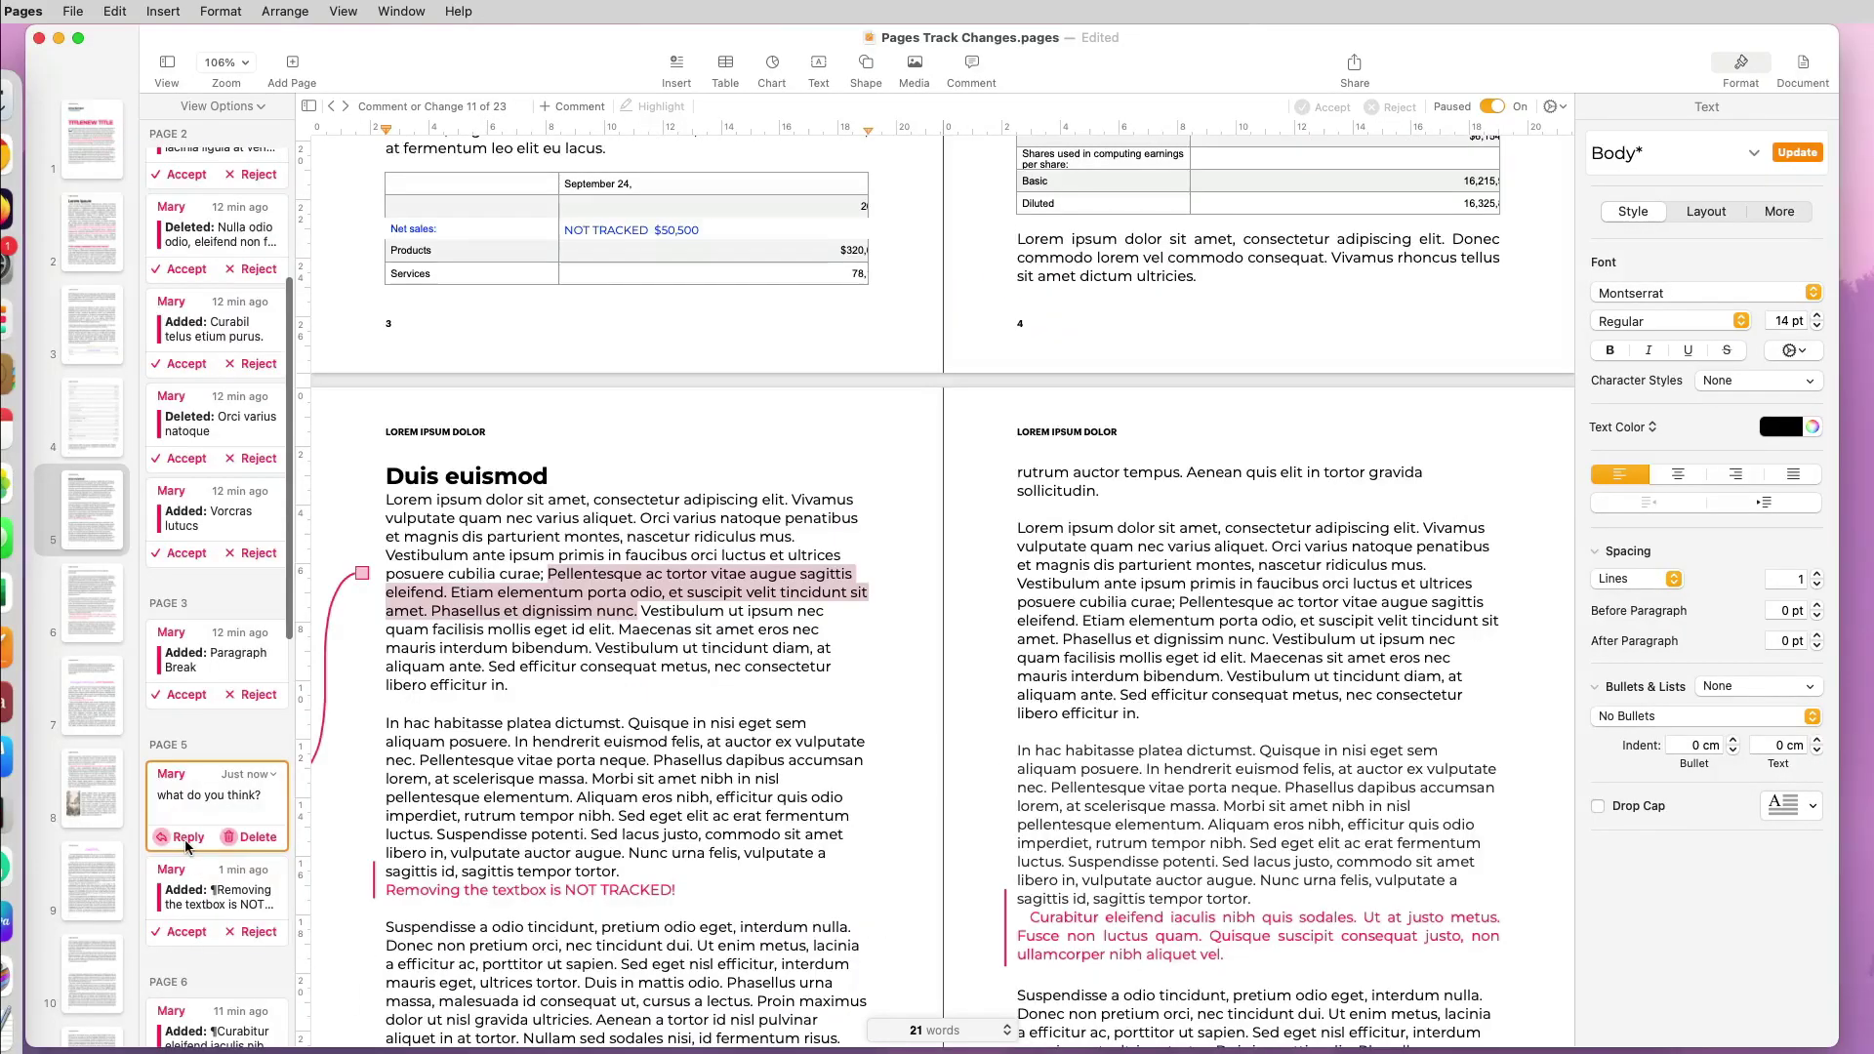
Reply "We should talk to" plus the colleague's first name to the "what do you think?" comment on page 5.
left_click(185, 837)
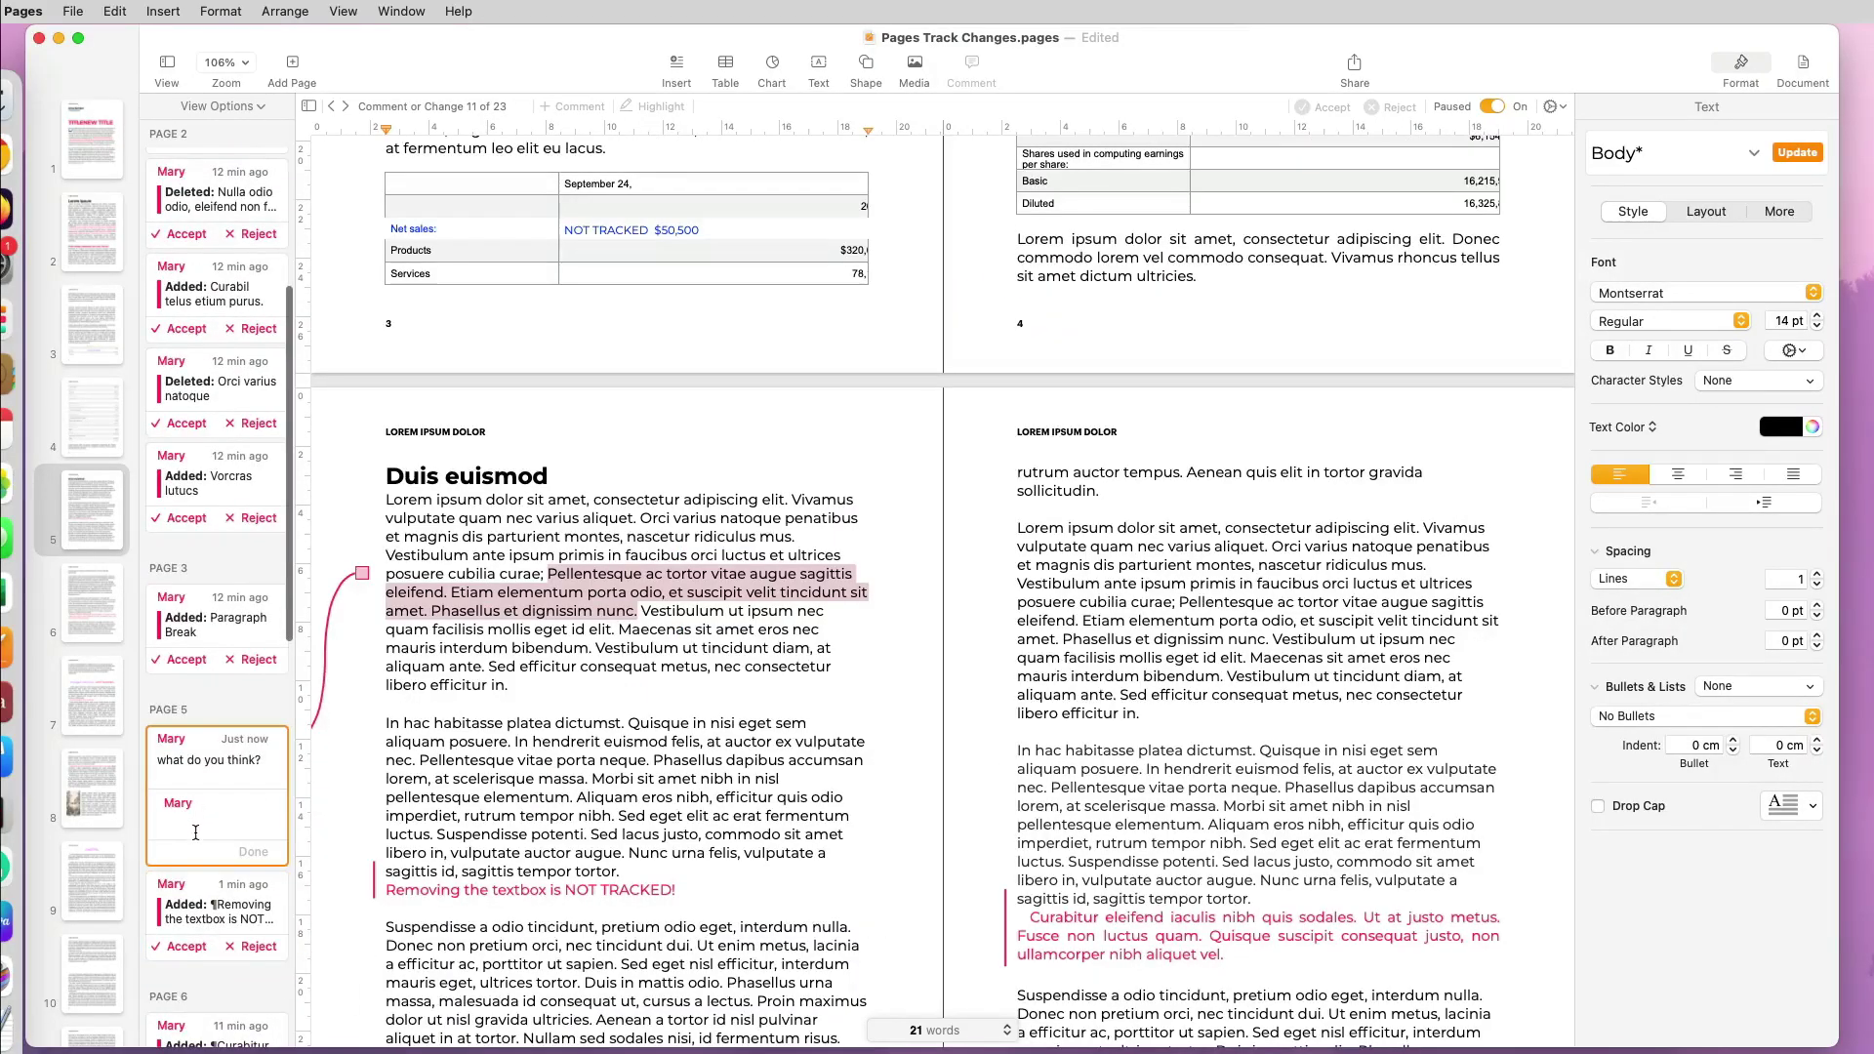
type("We should talk")
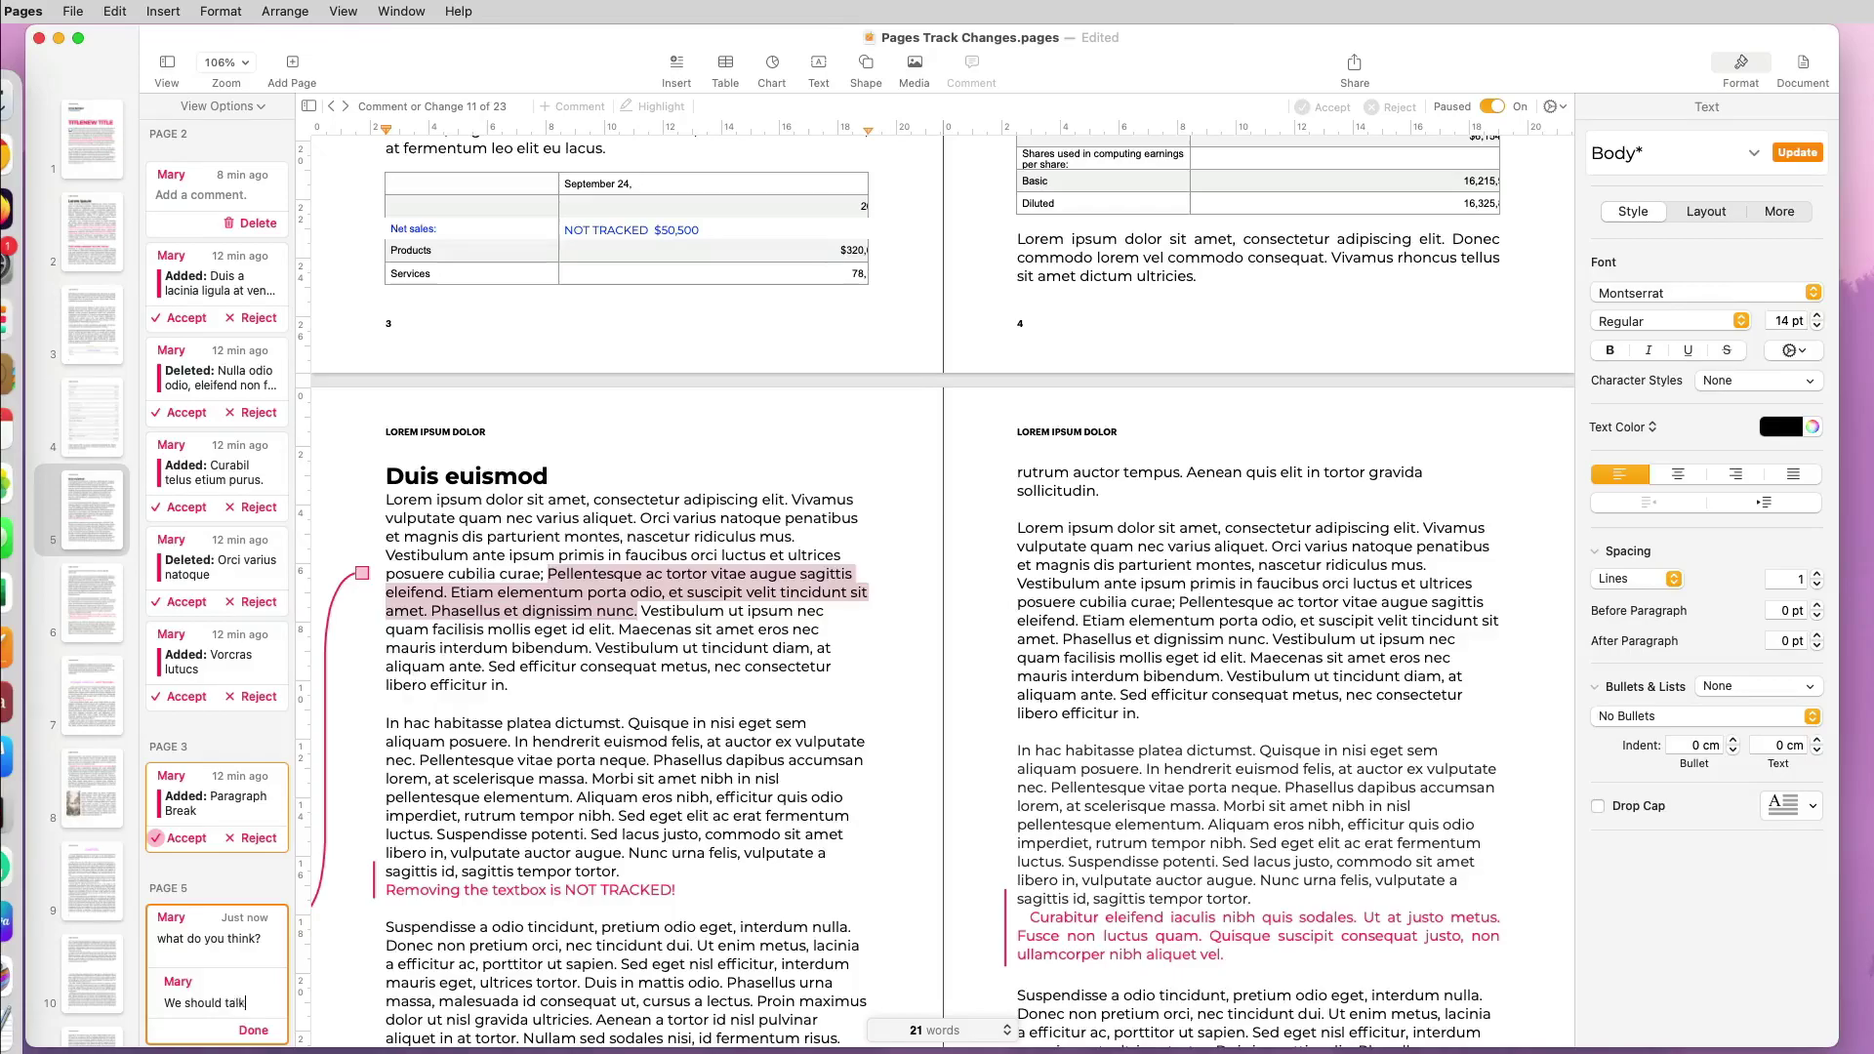
type(" to Bill!")
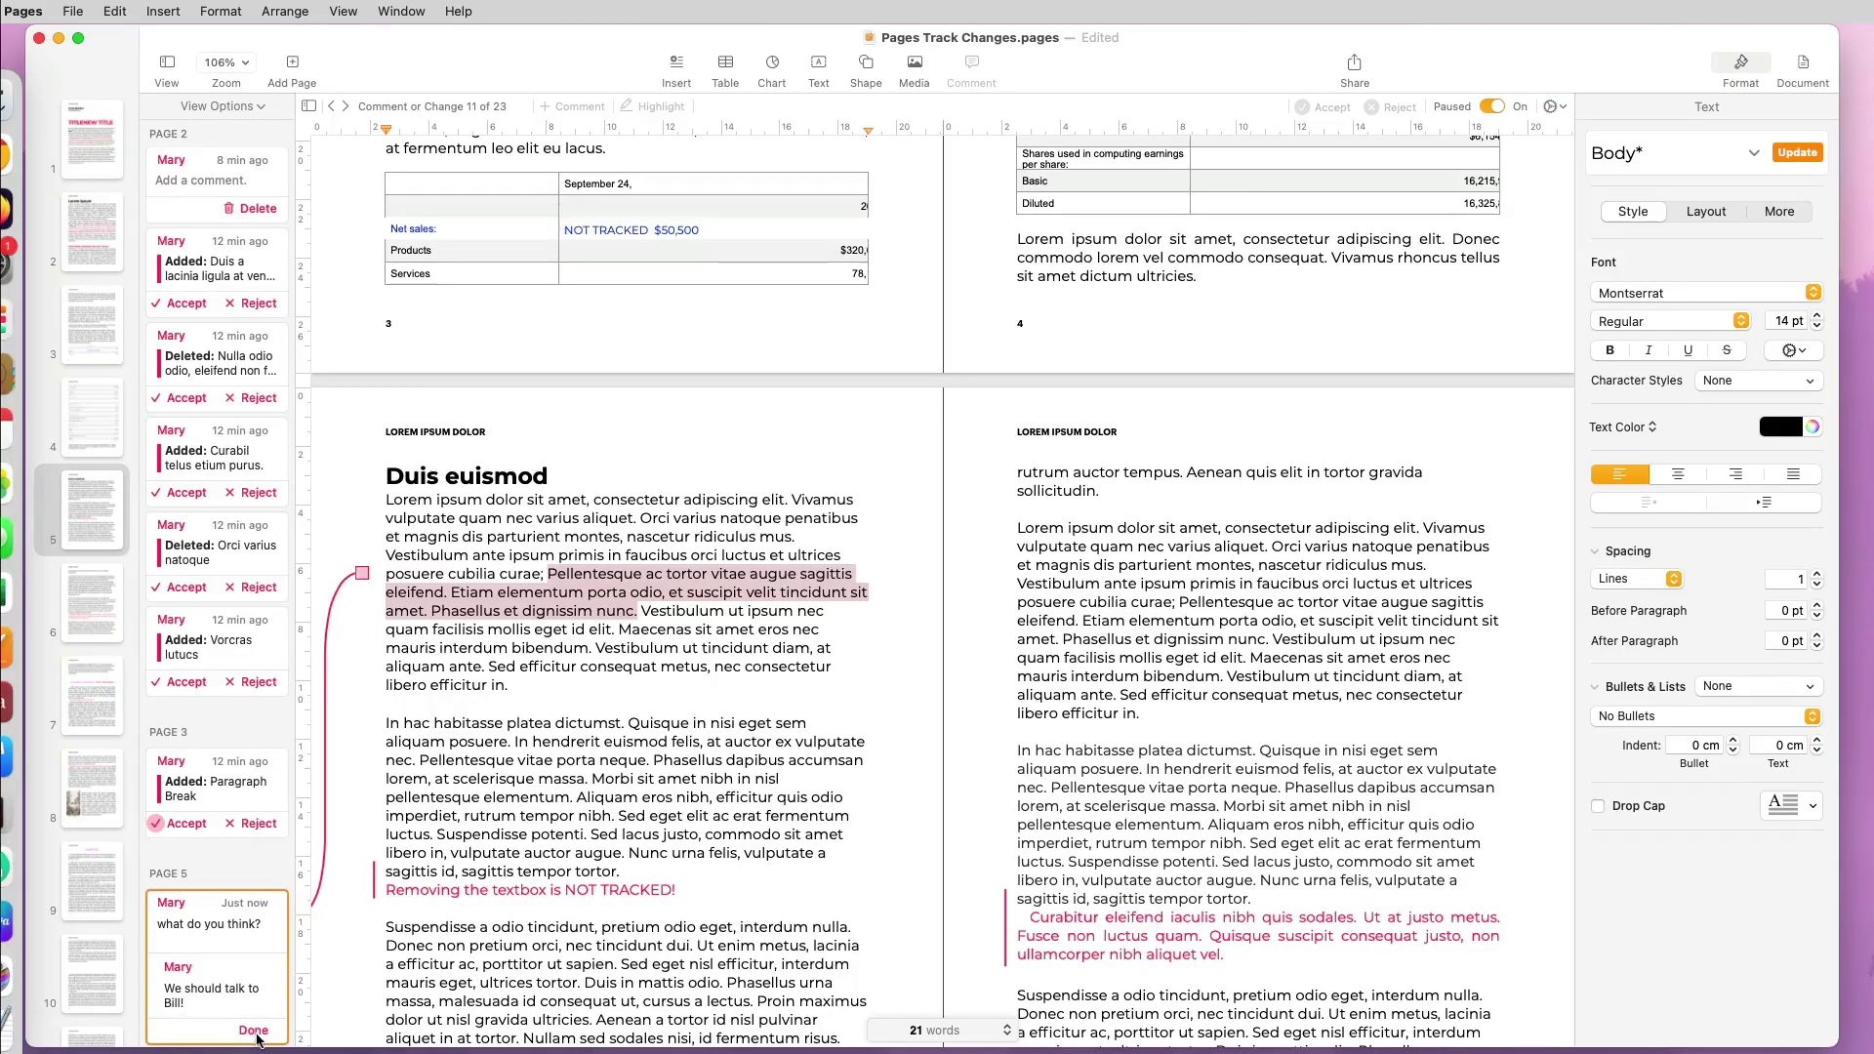
left_click(253, 1030)
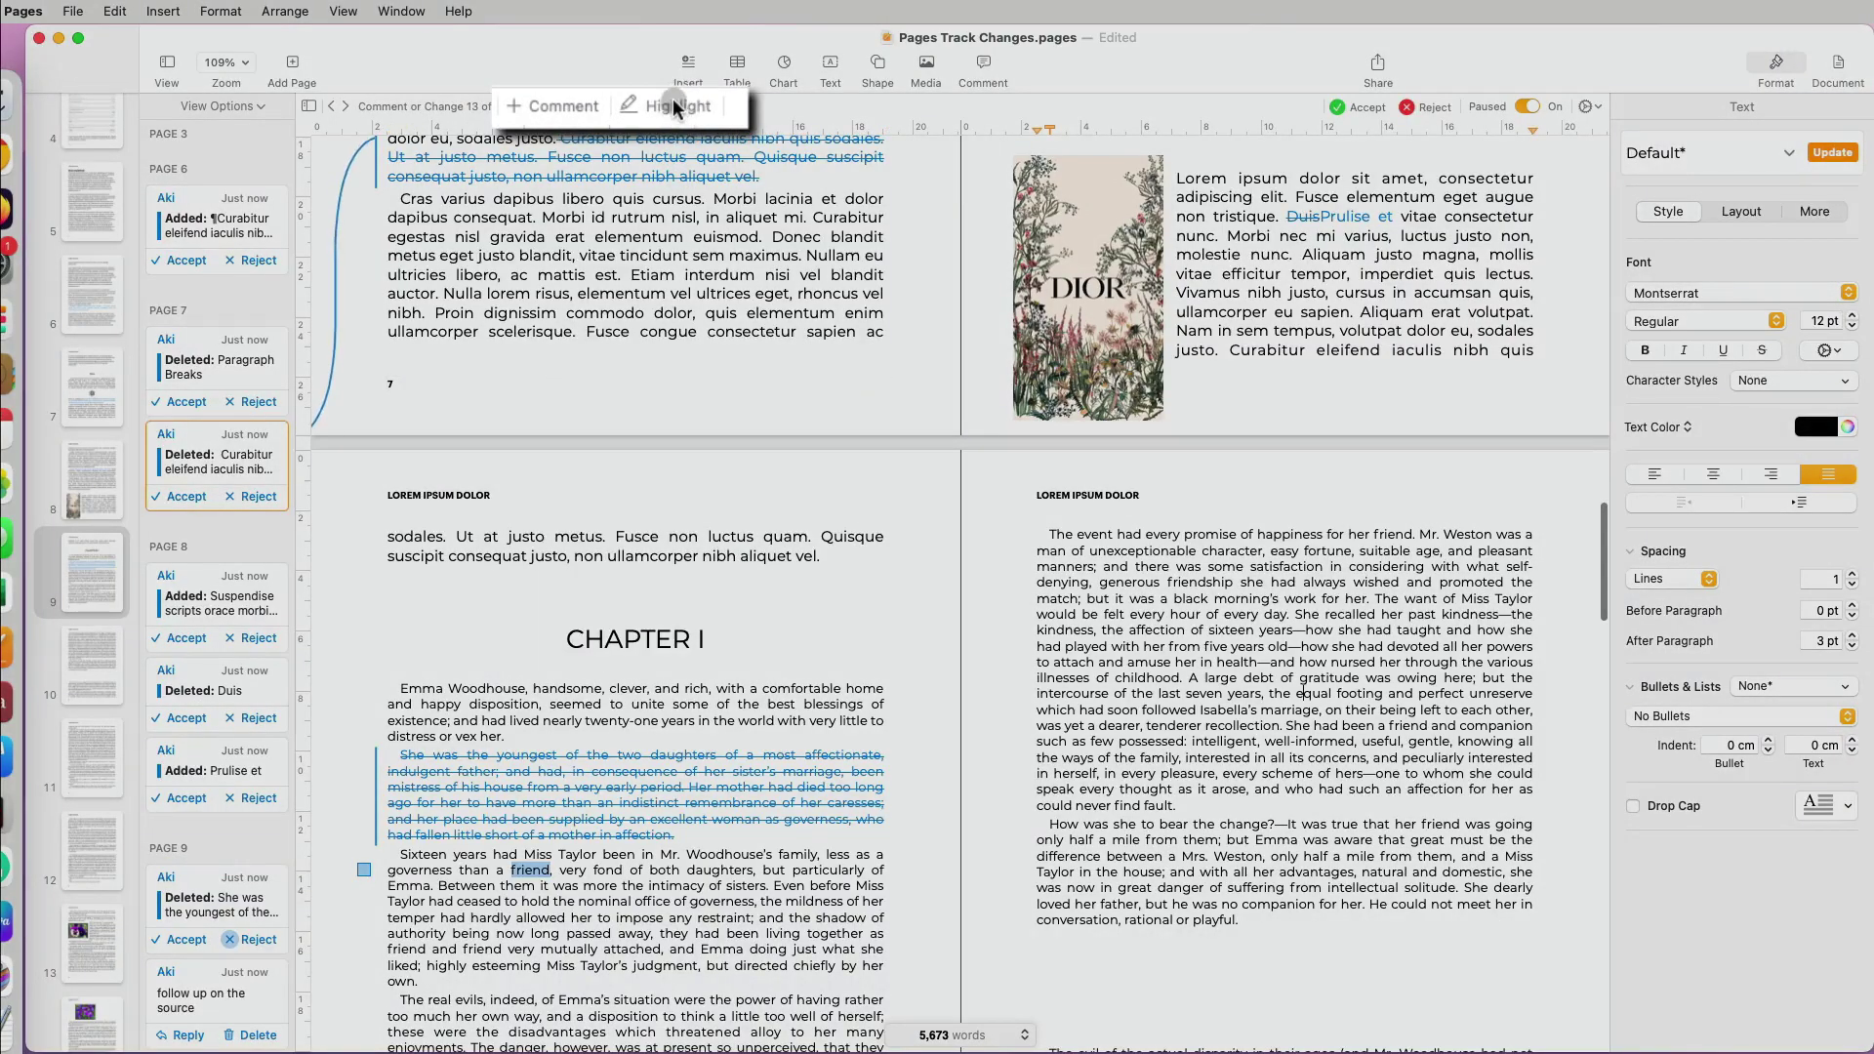
Highlight the page 10 passage from "A large debt of gratitude" through "tenderer recollection.".
left_click(674, 104)
left_click(1209, 688)
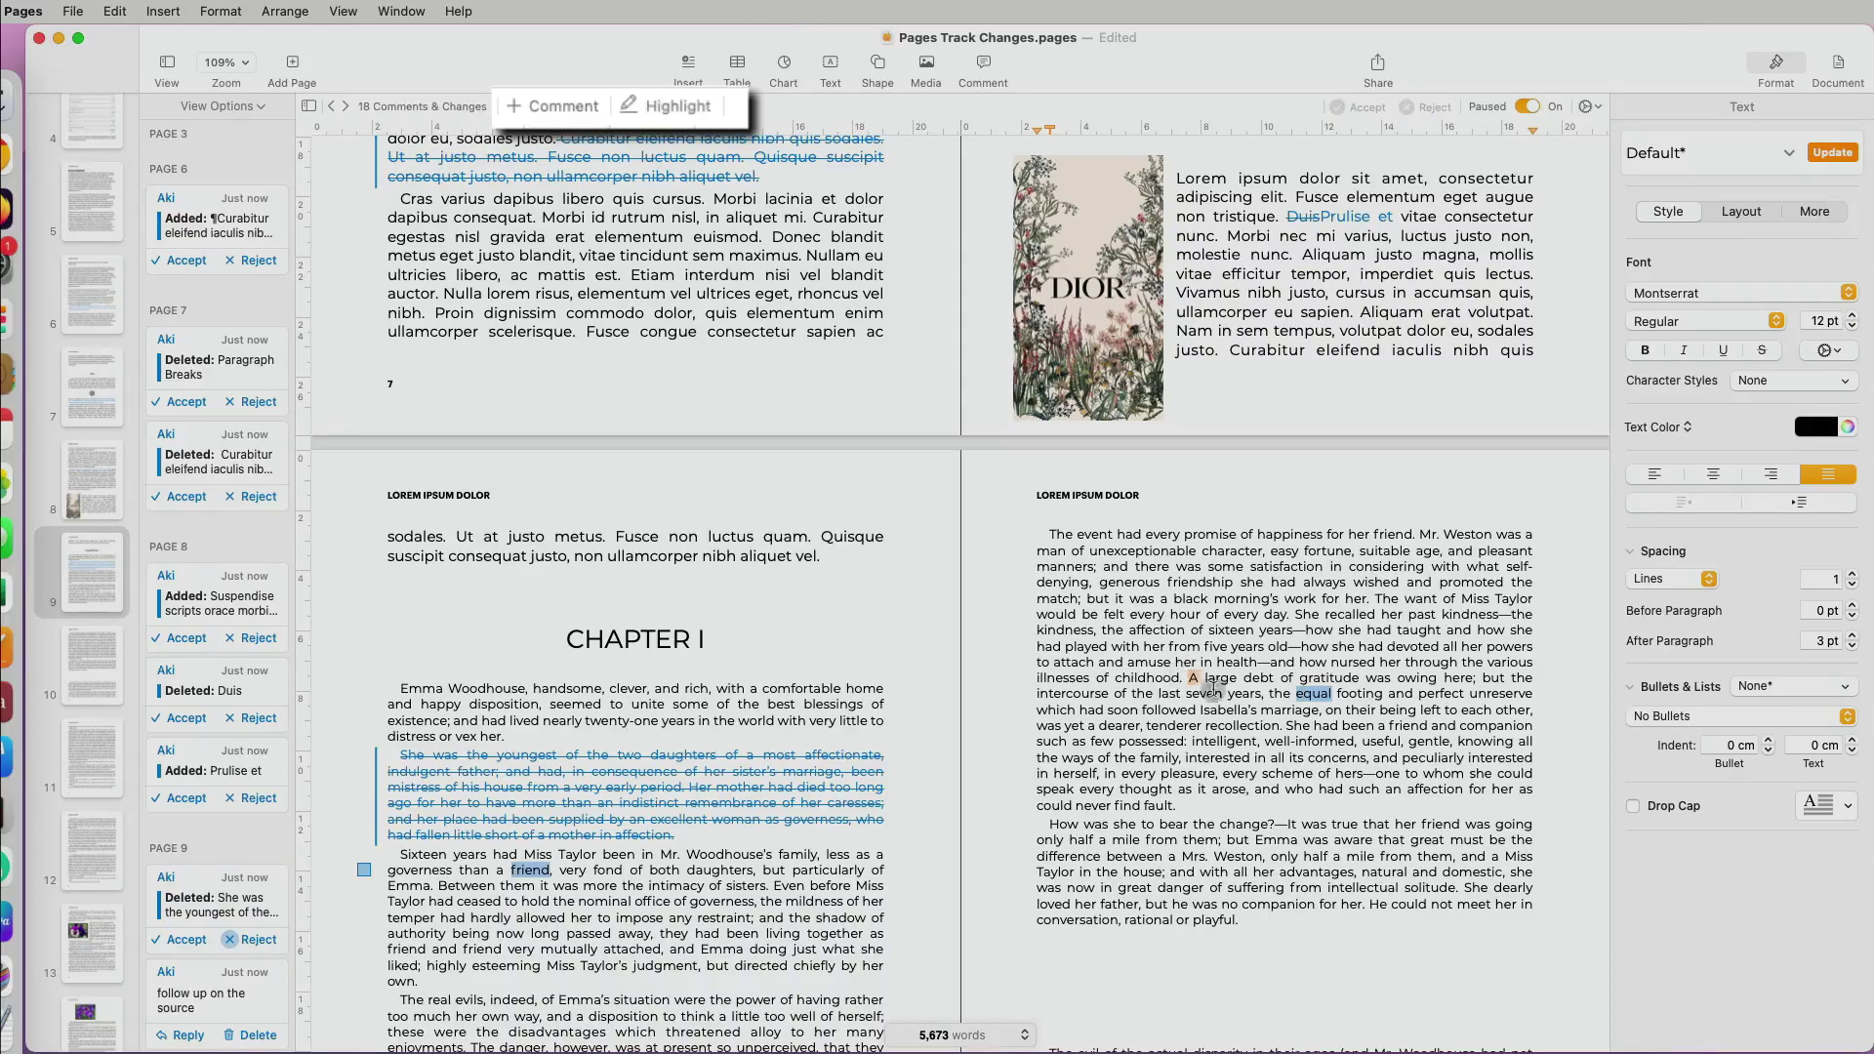
left_click_drag(1211, 689, 1253, 724)
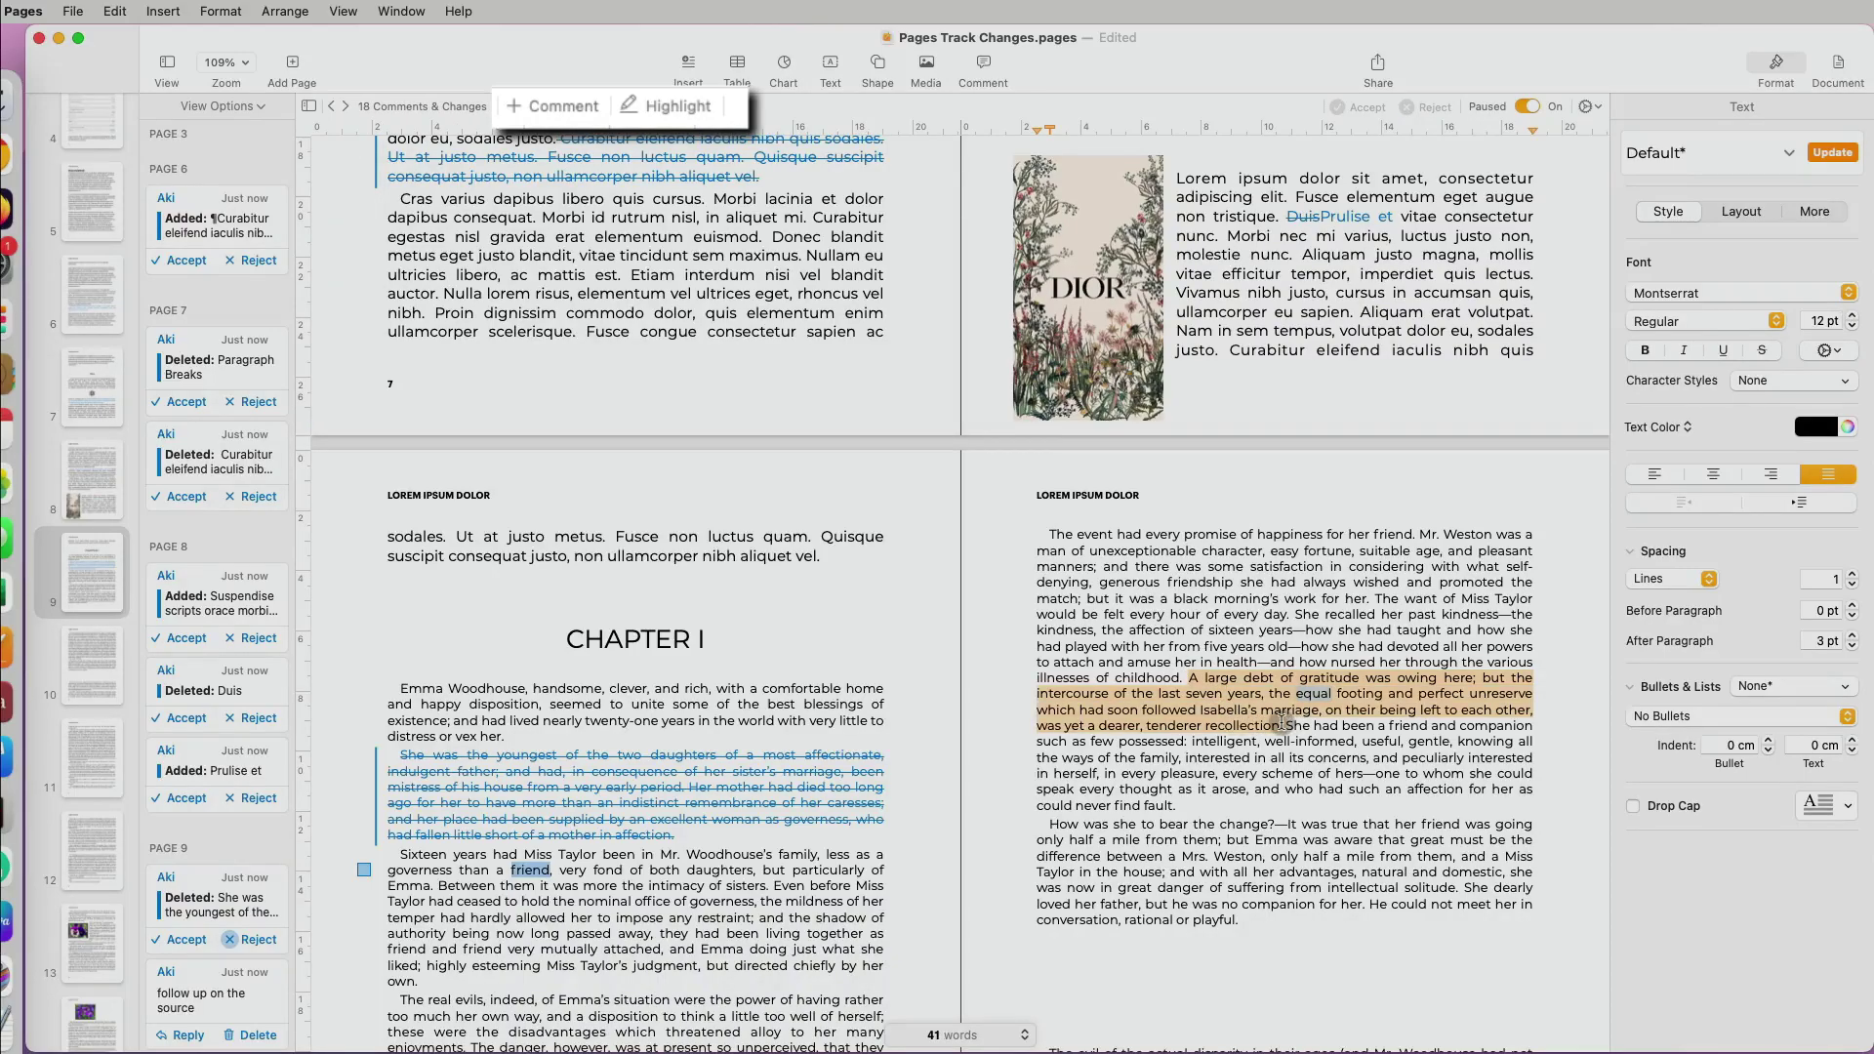
left_click(667, 106)
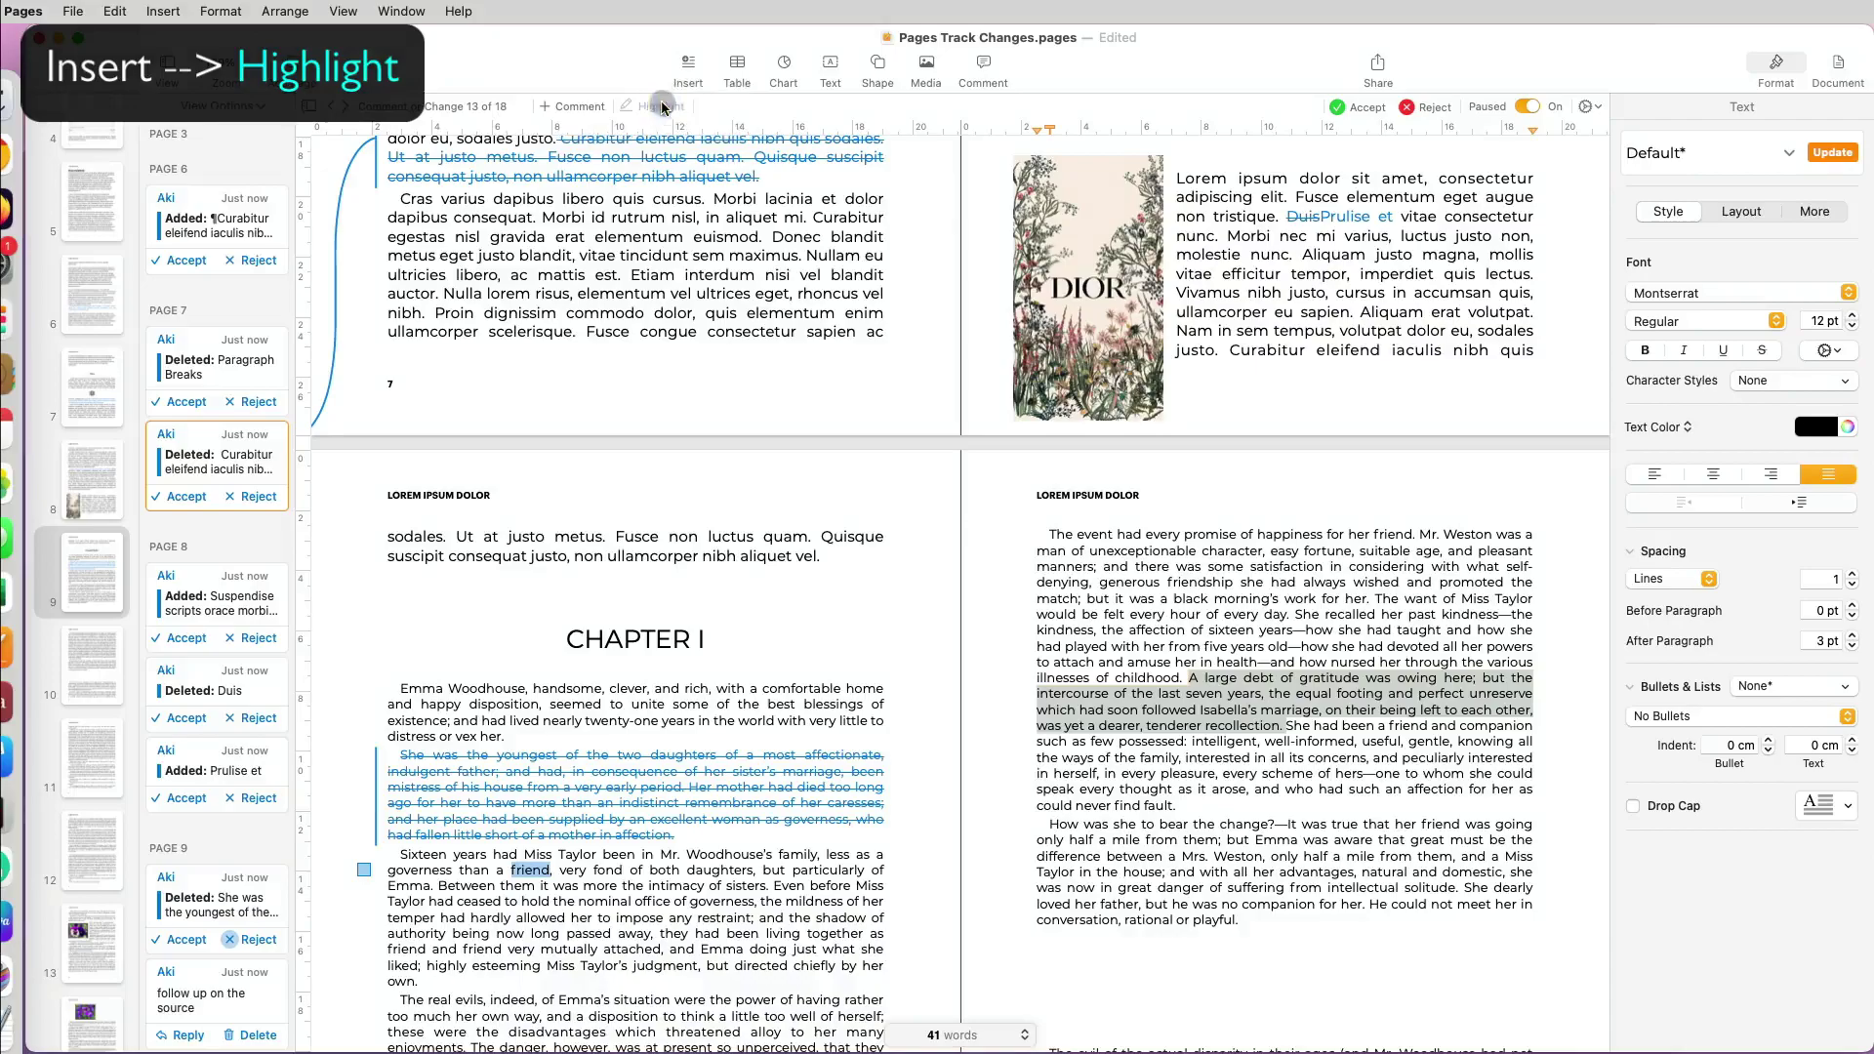
left_click(1113, 617)
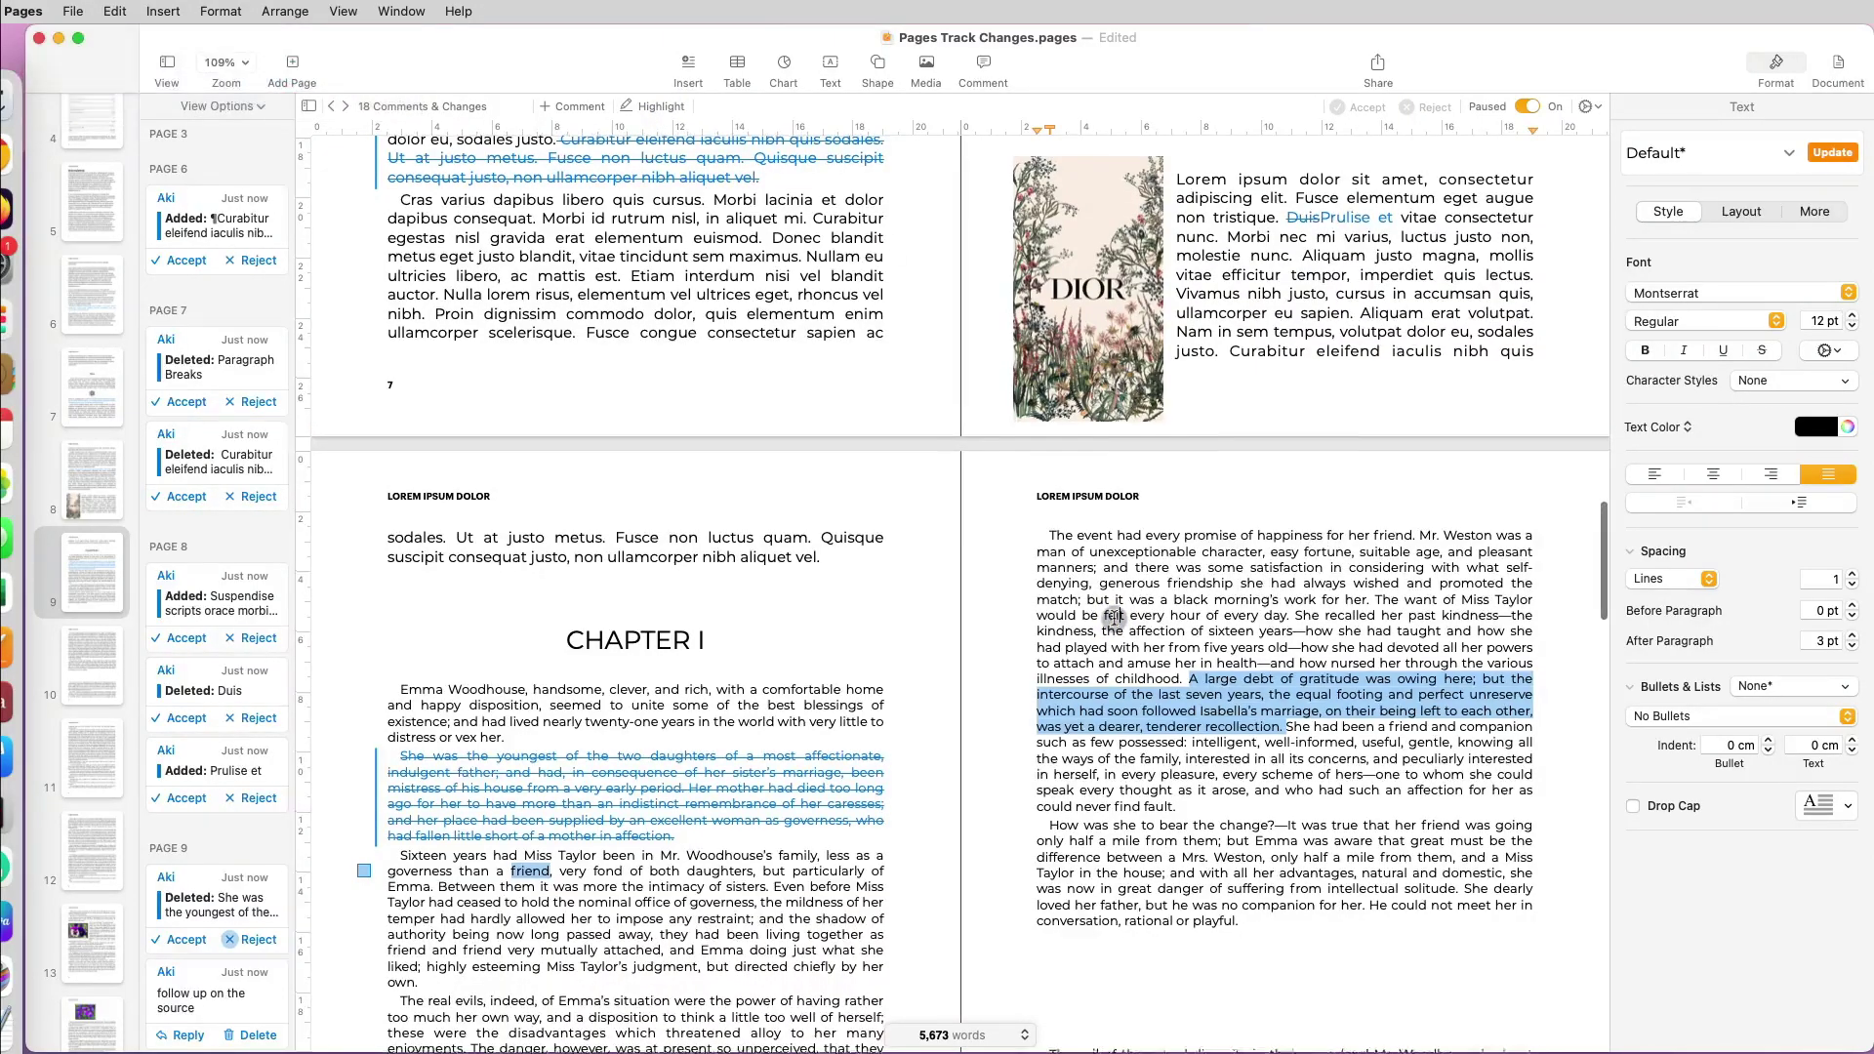
Highlight the opening lines of the page 10 paragraph that begins "The event had every promise of happiness".
scroll(1113, 617, "up", 3)
left_click_drag(1044, 648, 1155, 710)
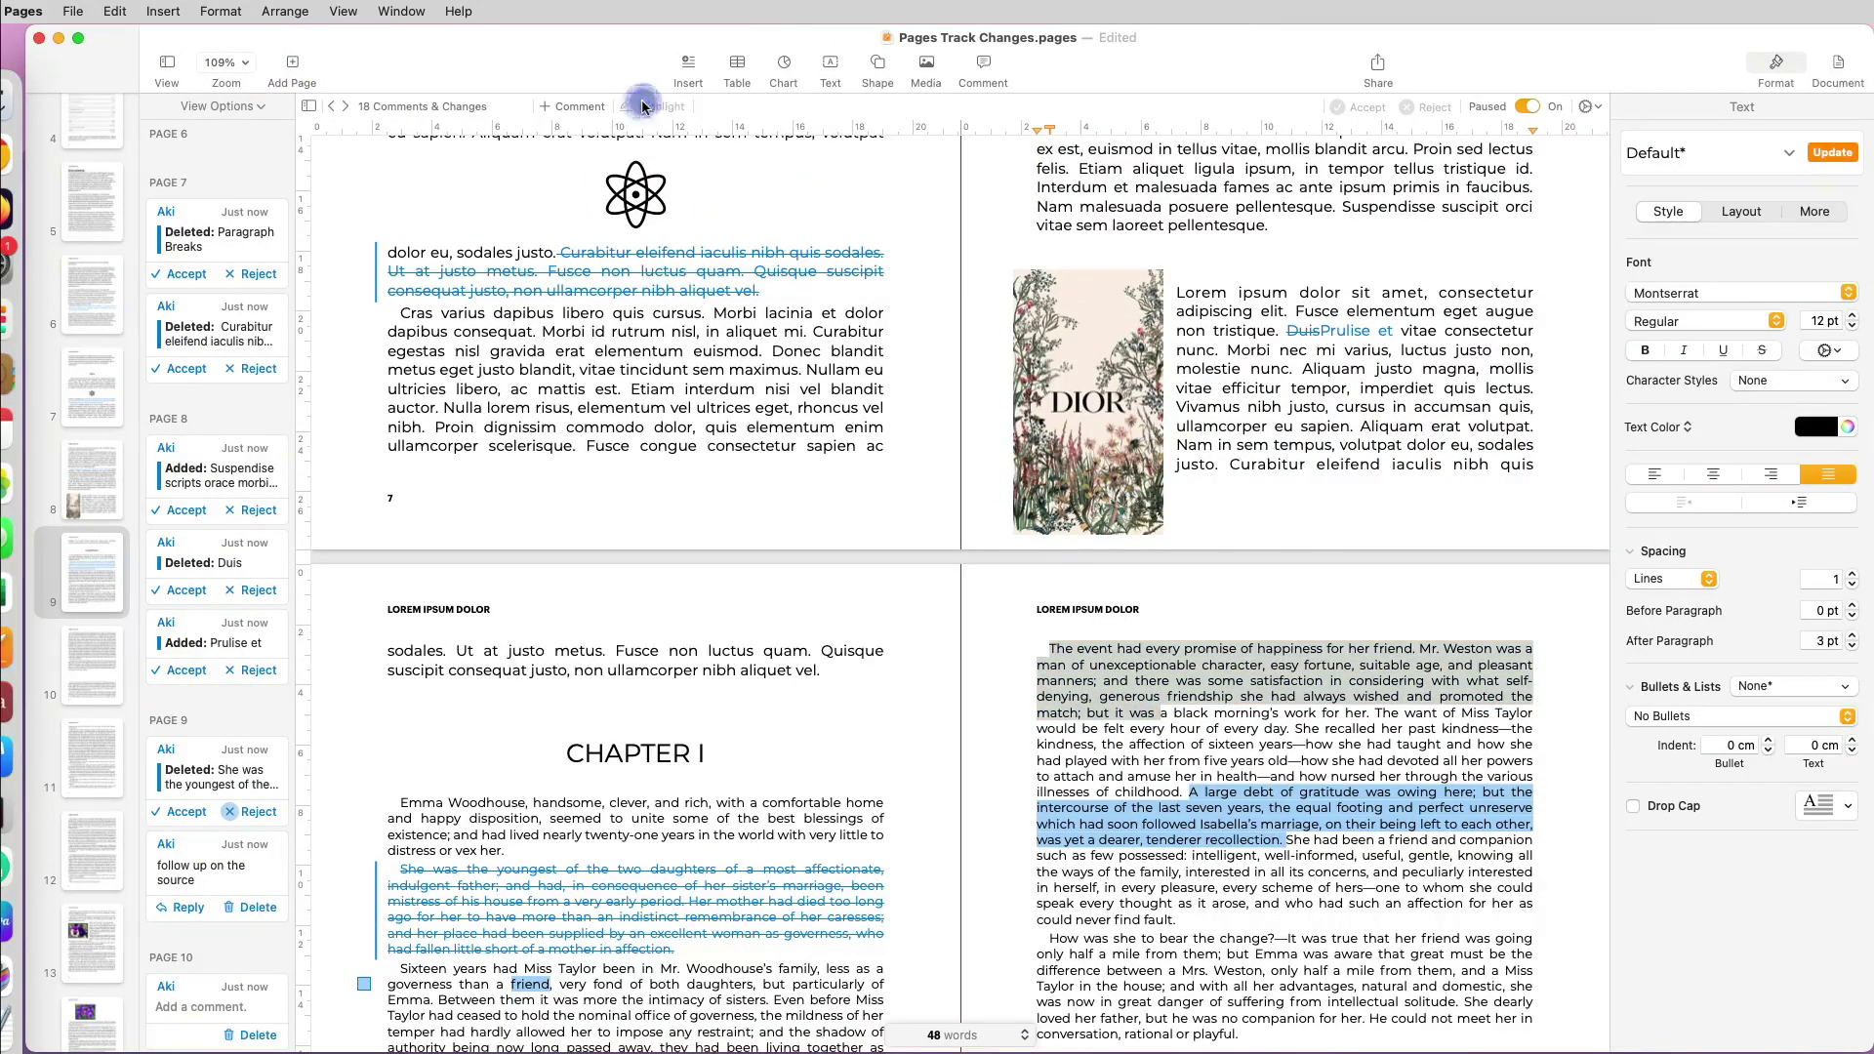
left_click(652, 106)
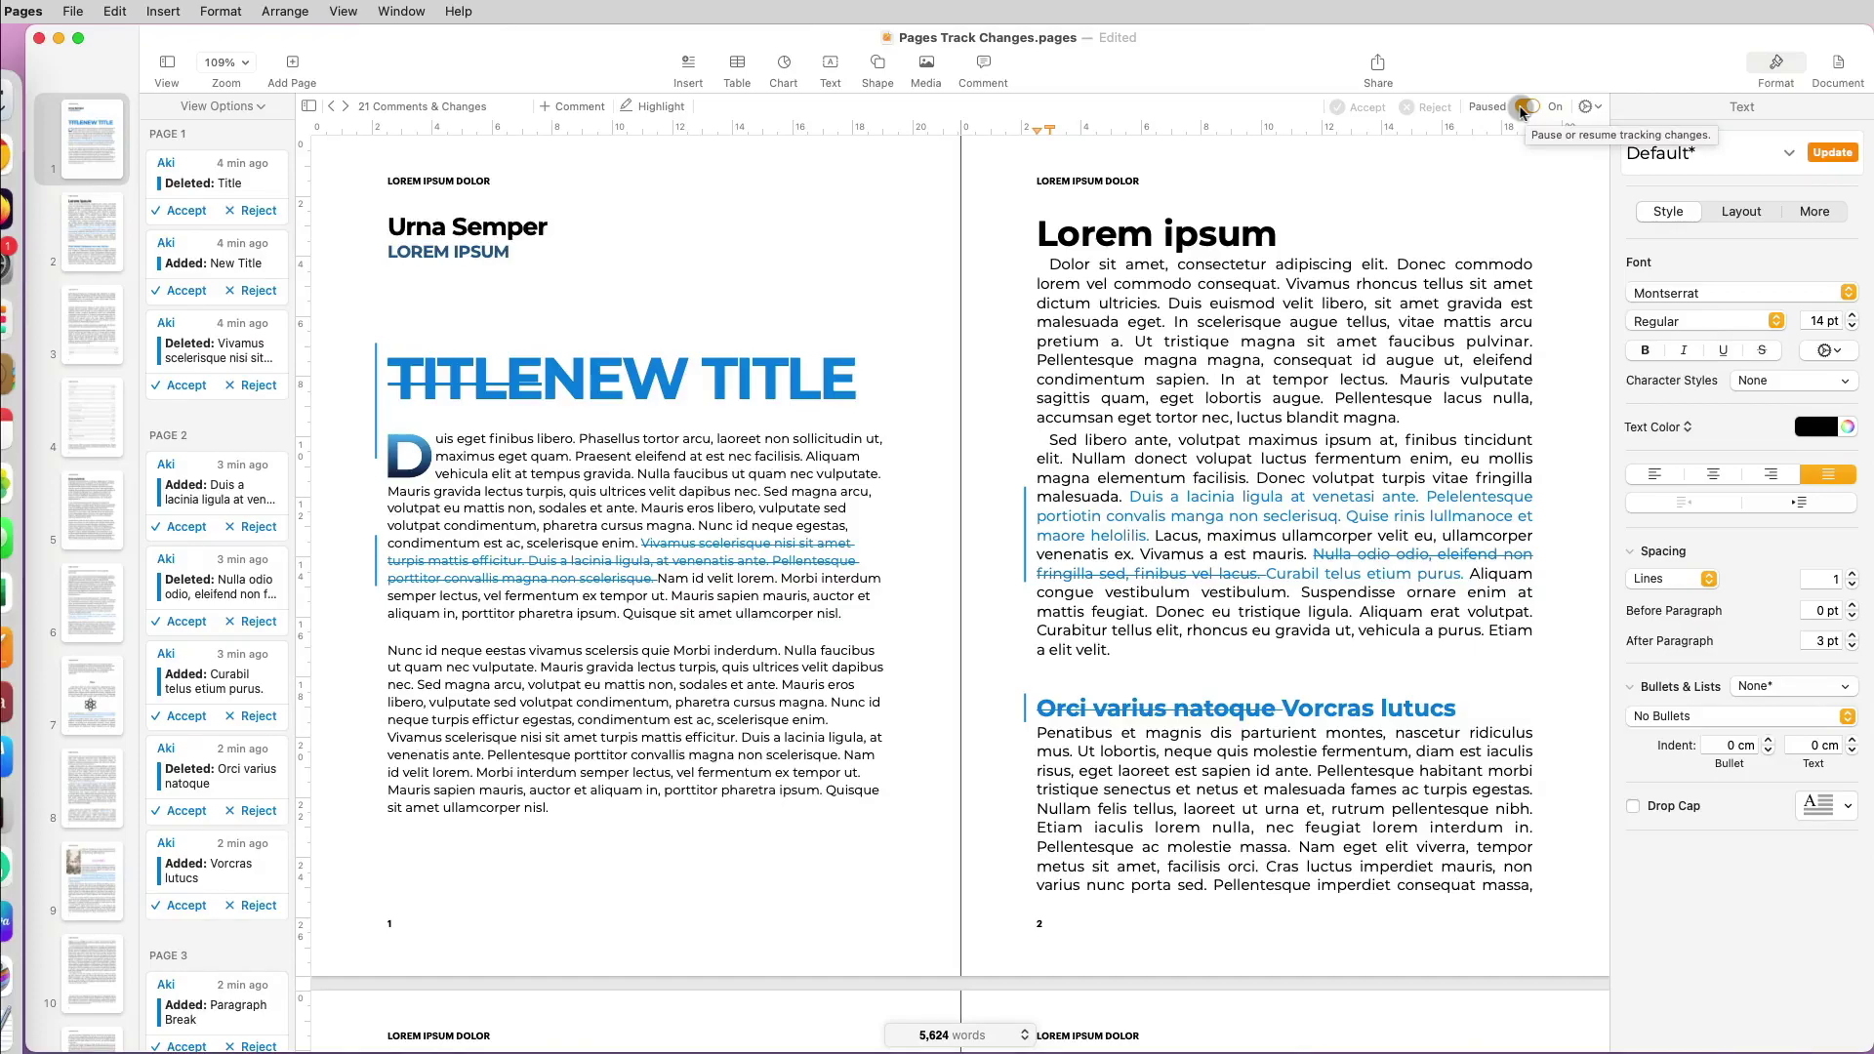
Pause change tracking and replace "Duis euismod velit" in the first paragraph of page 2 with "Changed text while pausing tracking.".
left_click(1523, 108)
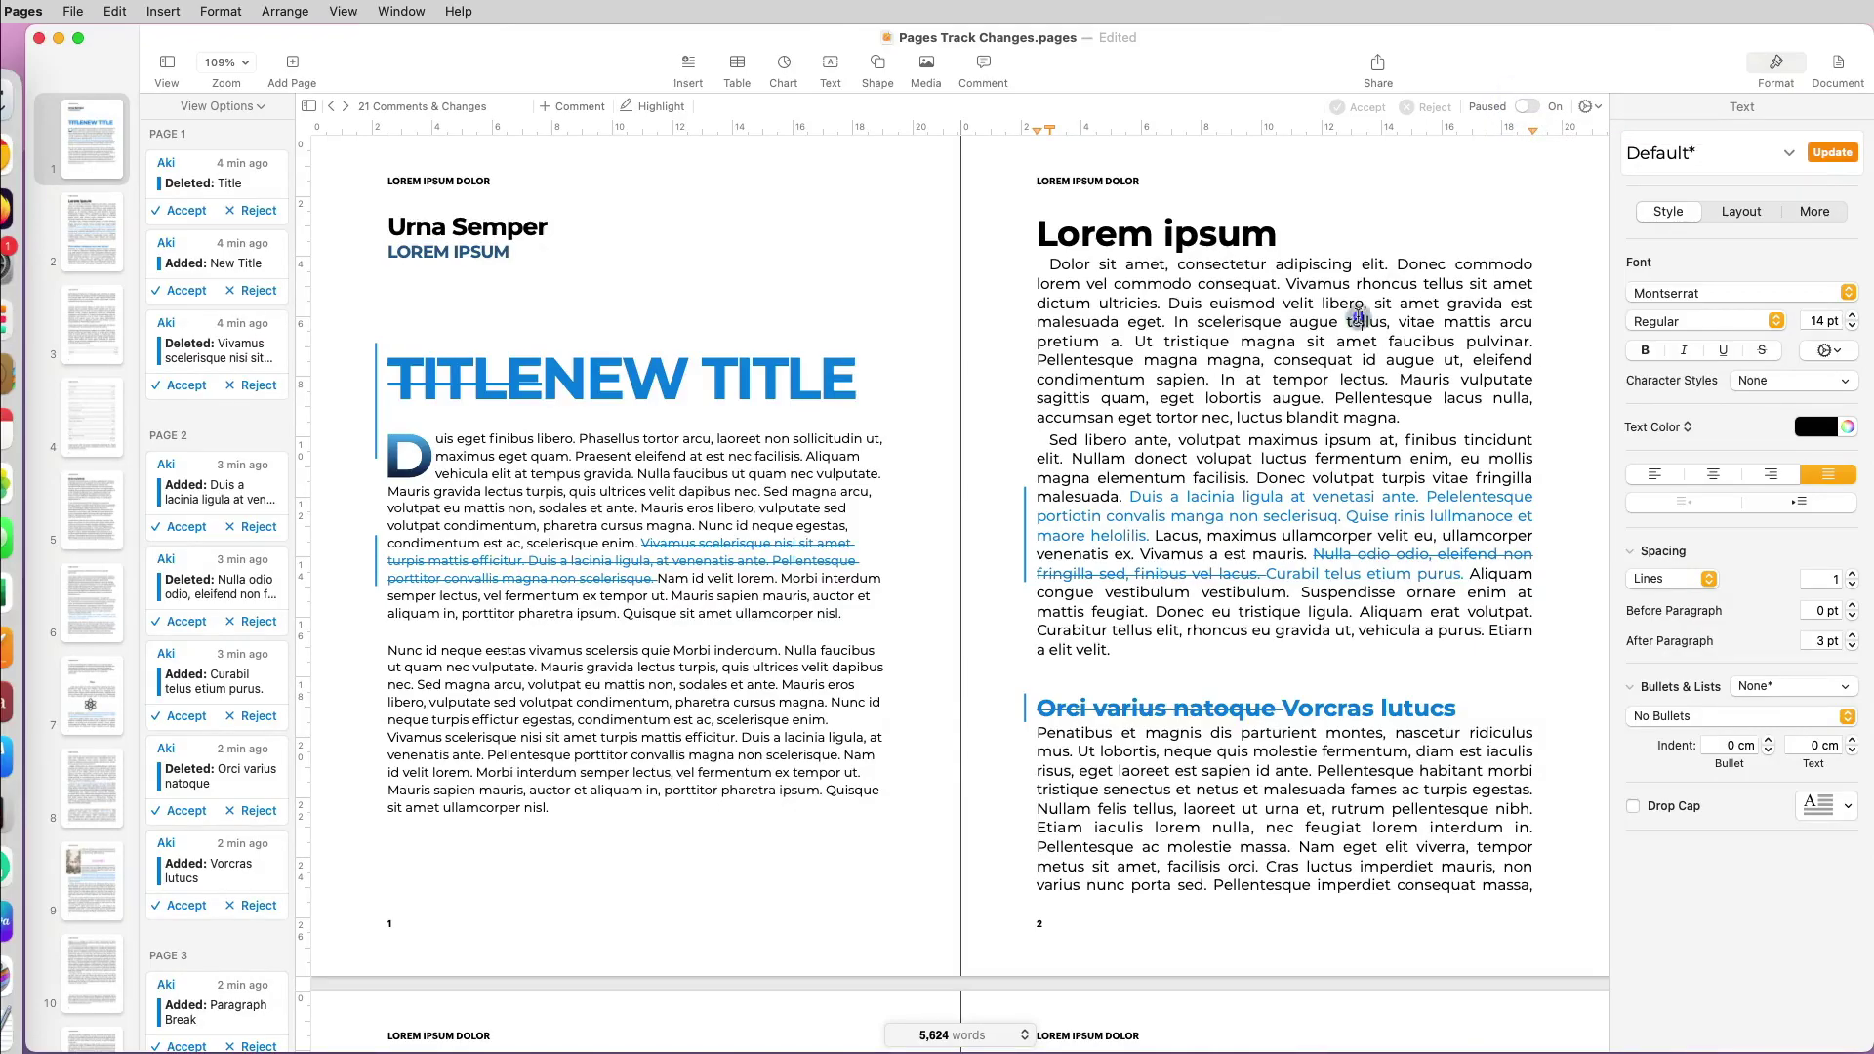
left_click_drag(1168, 303, 1294, 303)
type("Changed text w")
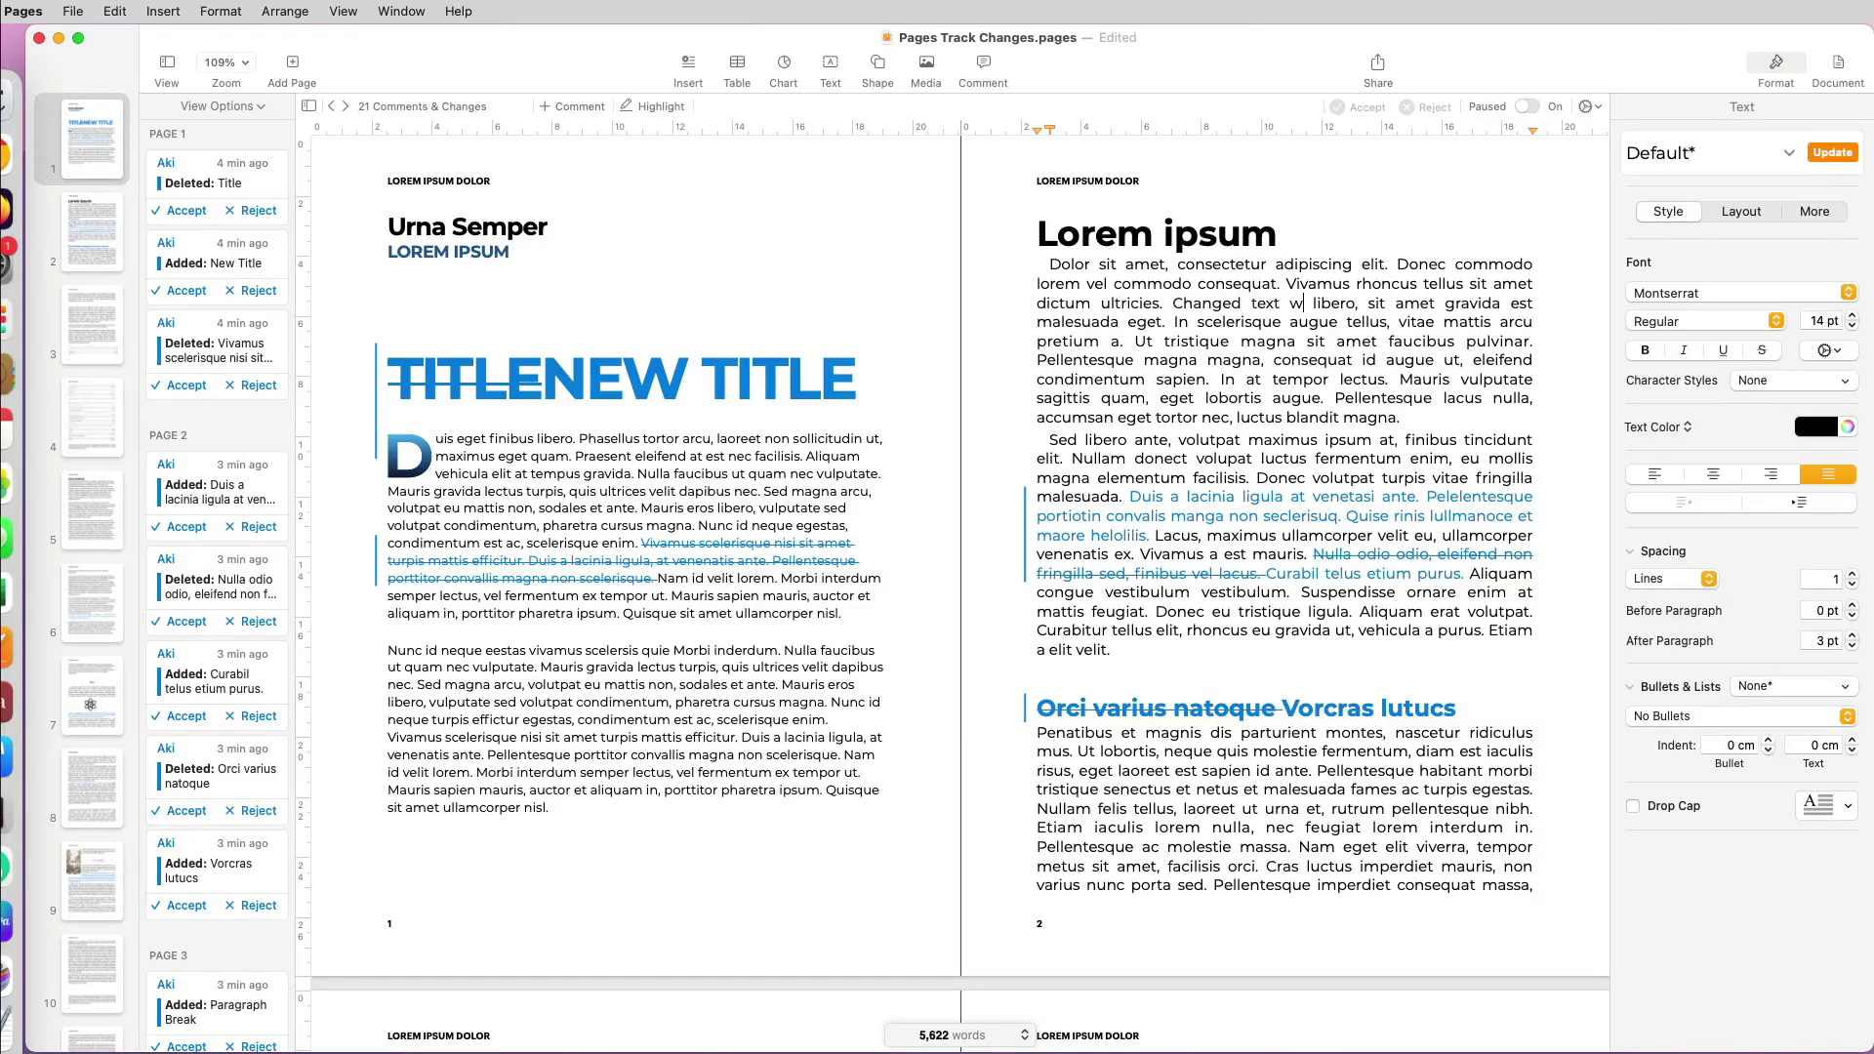
type("hile pausing tracking.")
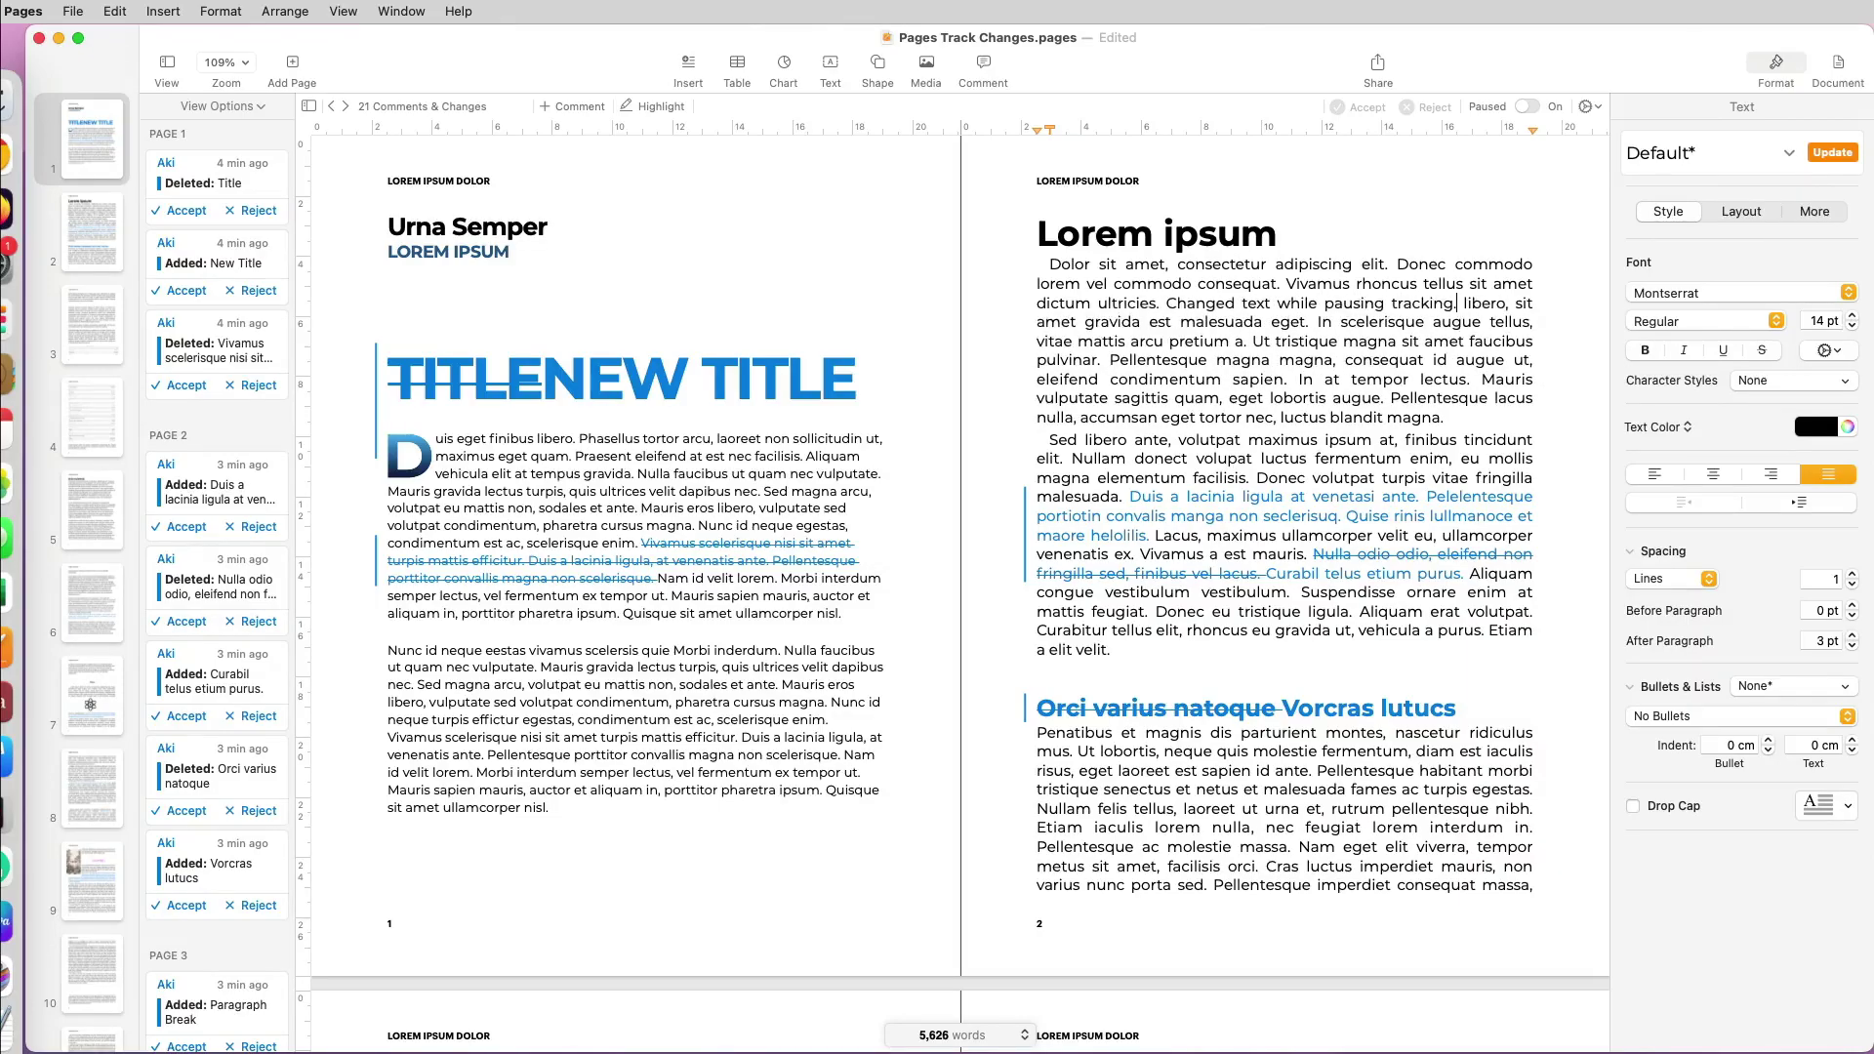
left_click_drag(1161, 304, 1454, 303)
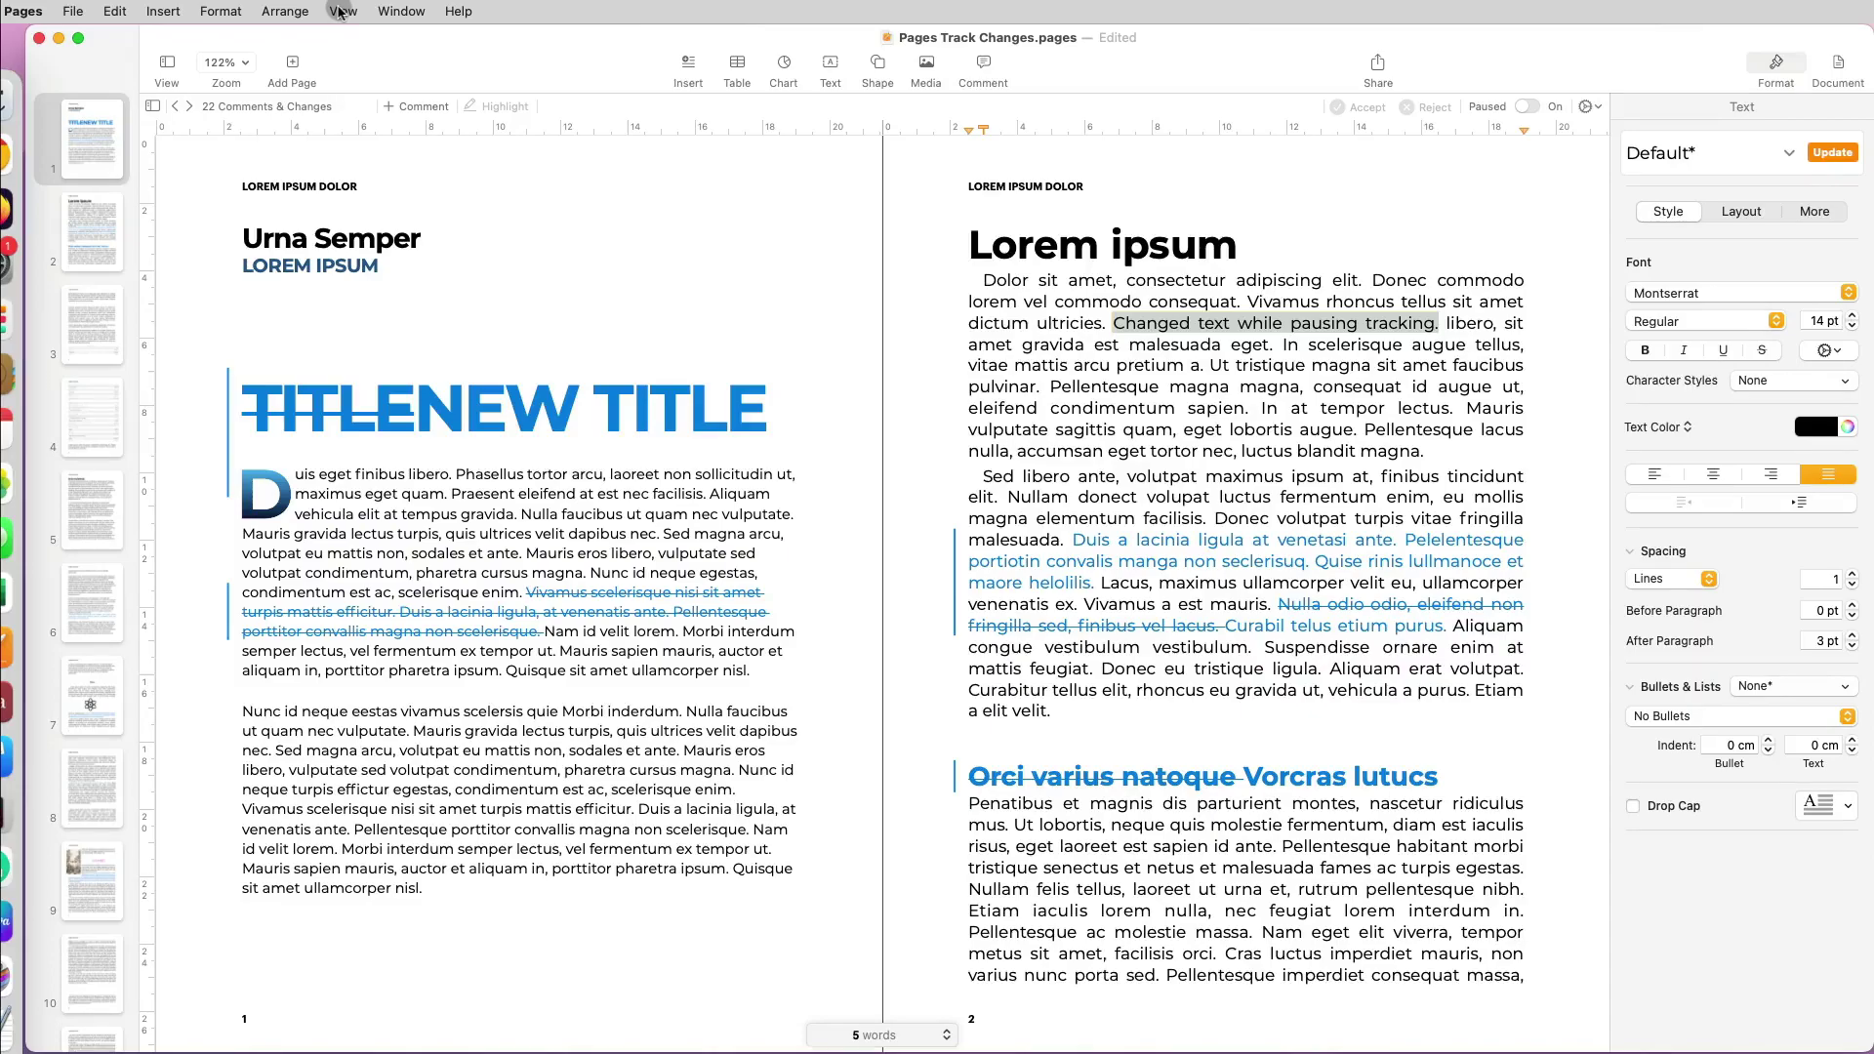
Show the Comments & Changes pane and examine the listed changes and comments from page 1 through page 9.
left_click(339, 10)
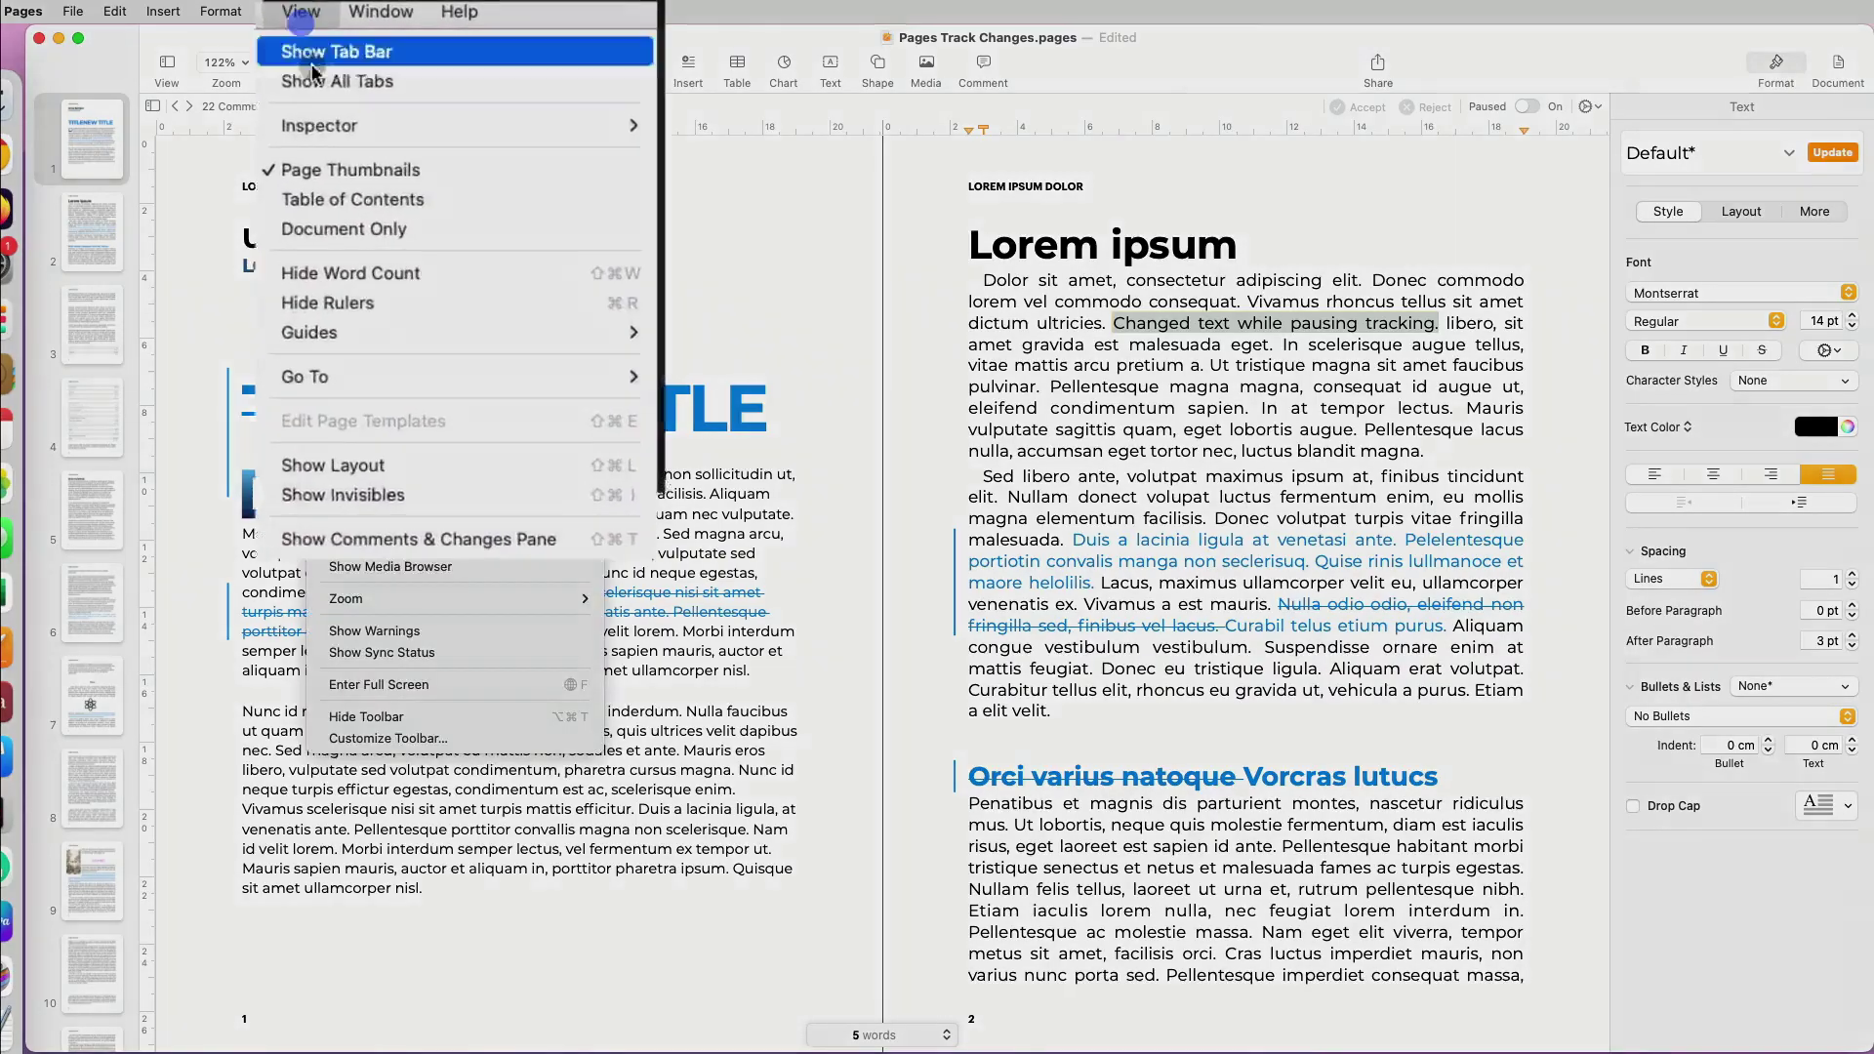
left_click(402, 548)
left_click(272, 183)
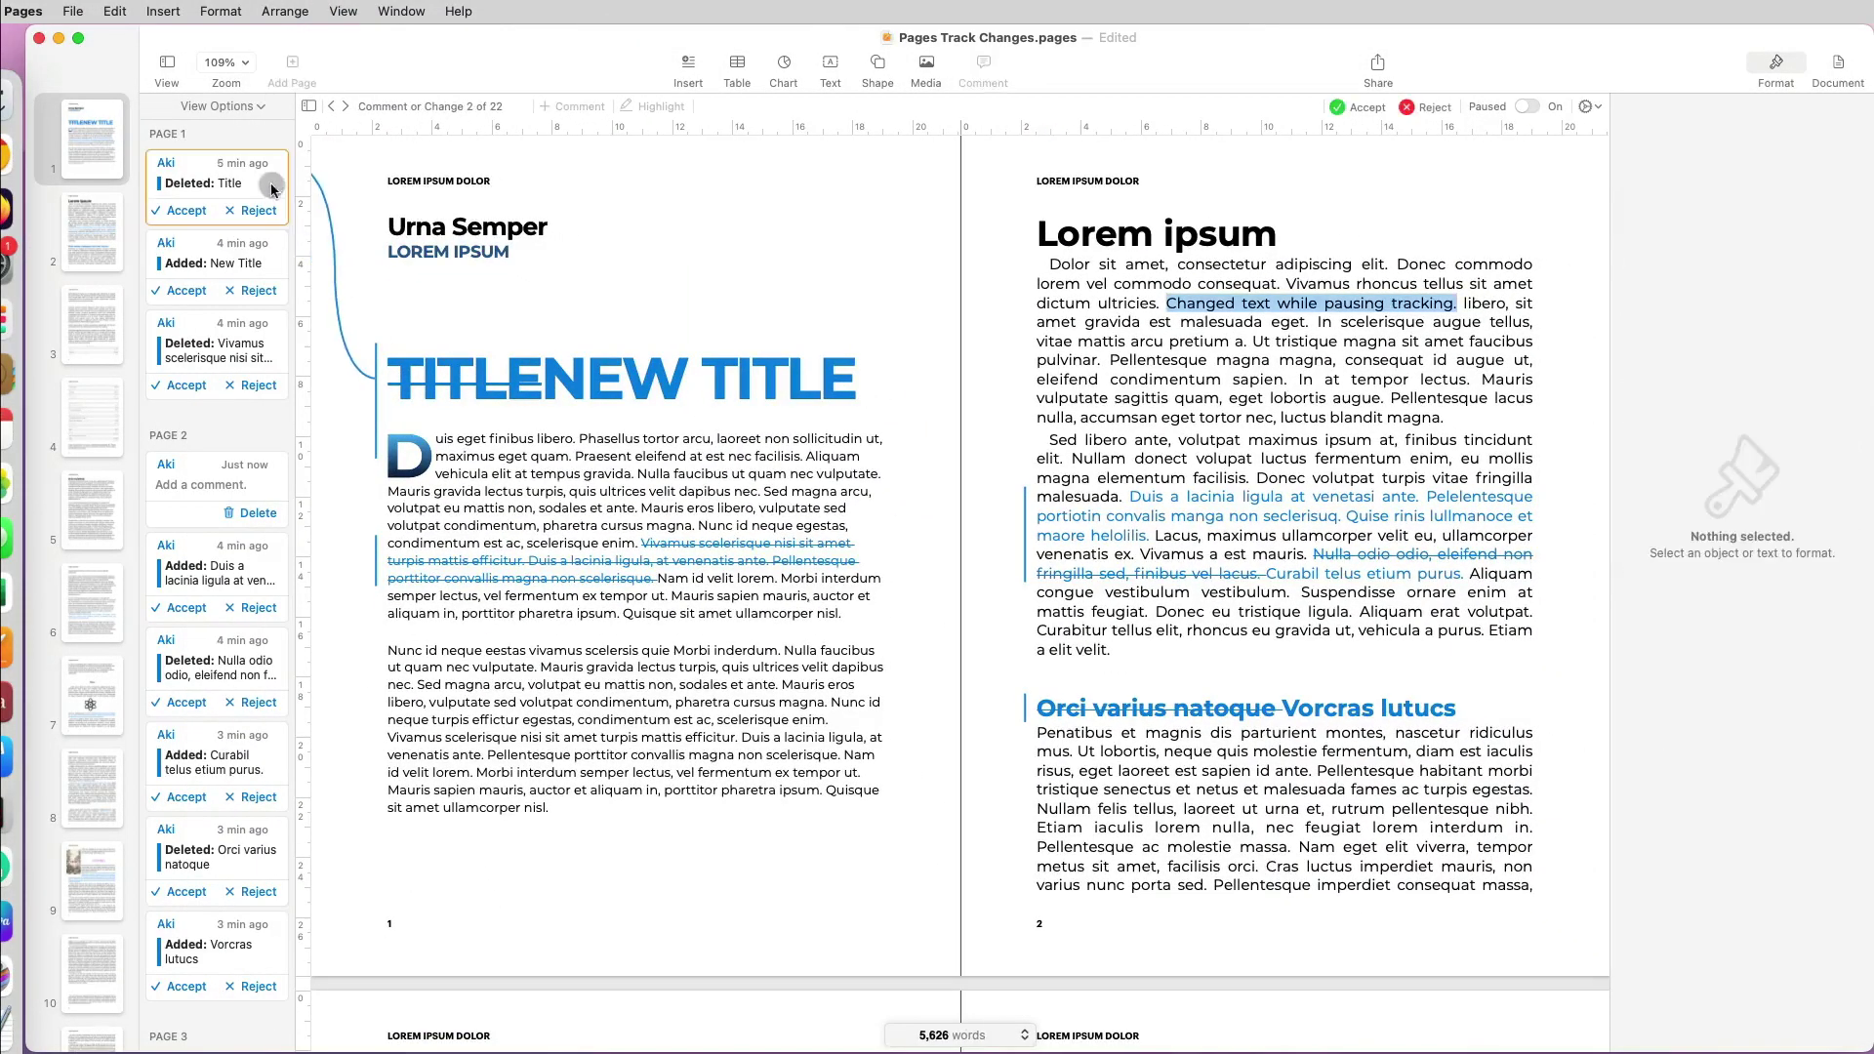
left_click(260, 255)
left_click(245, 349)
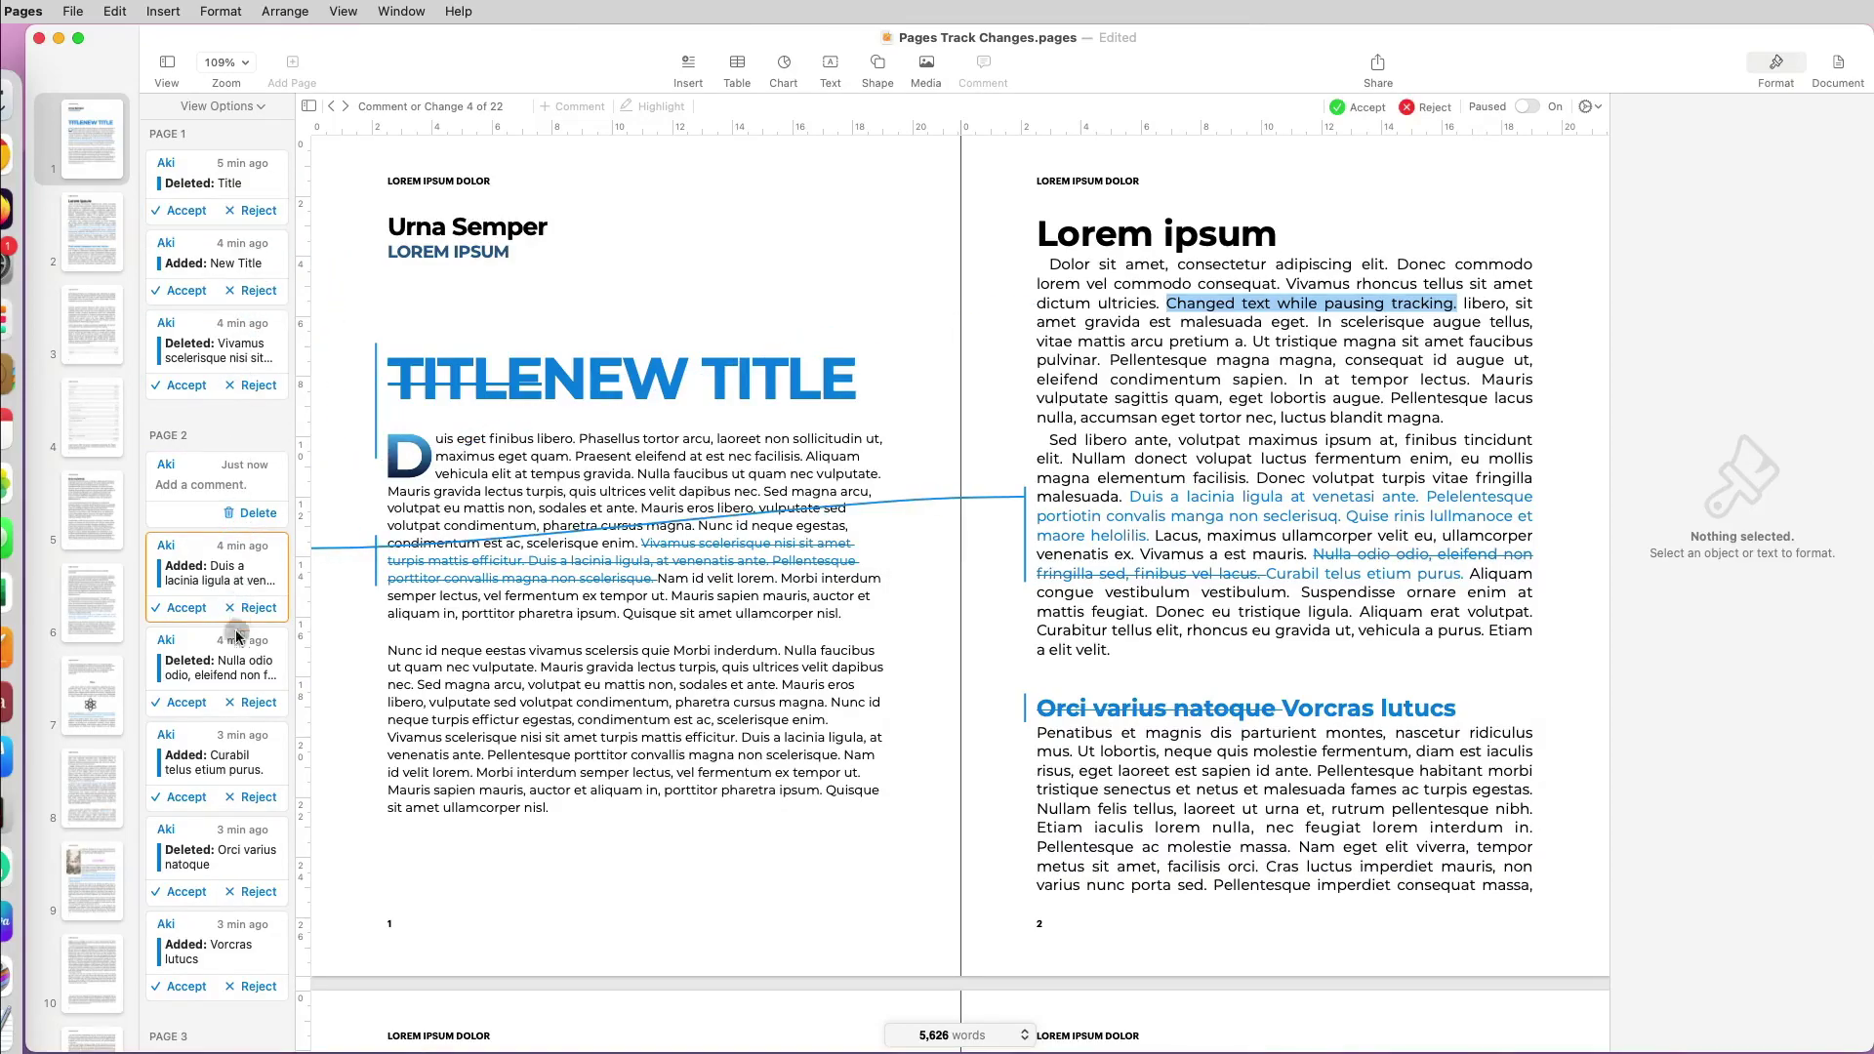
scroll(236, 658, "down", 3)
scroll(236, 658, "down", 5)
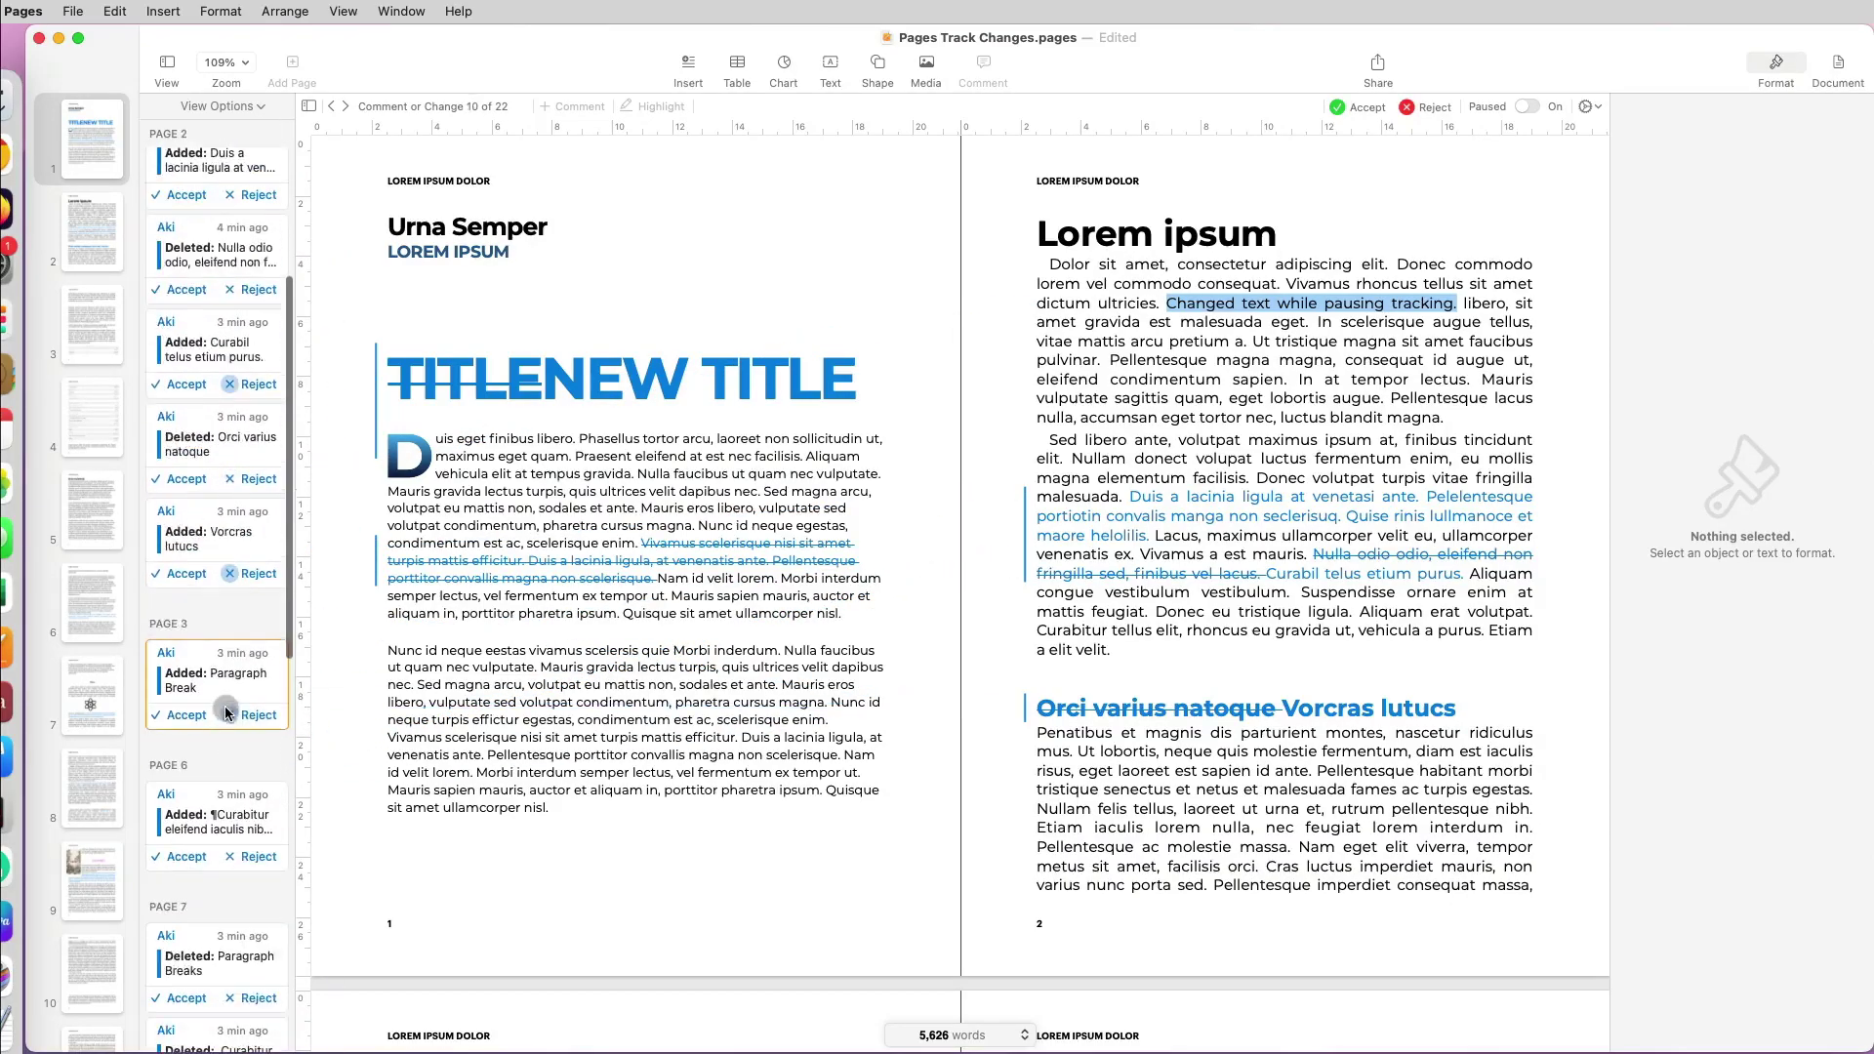
scroll(562, 871, "down", 10)
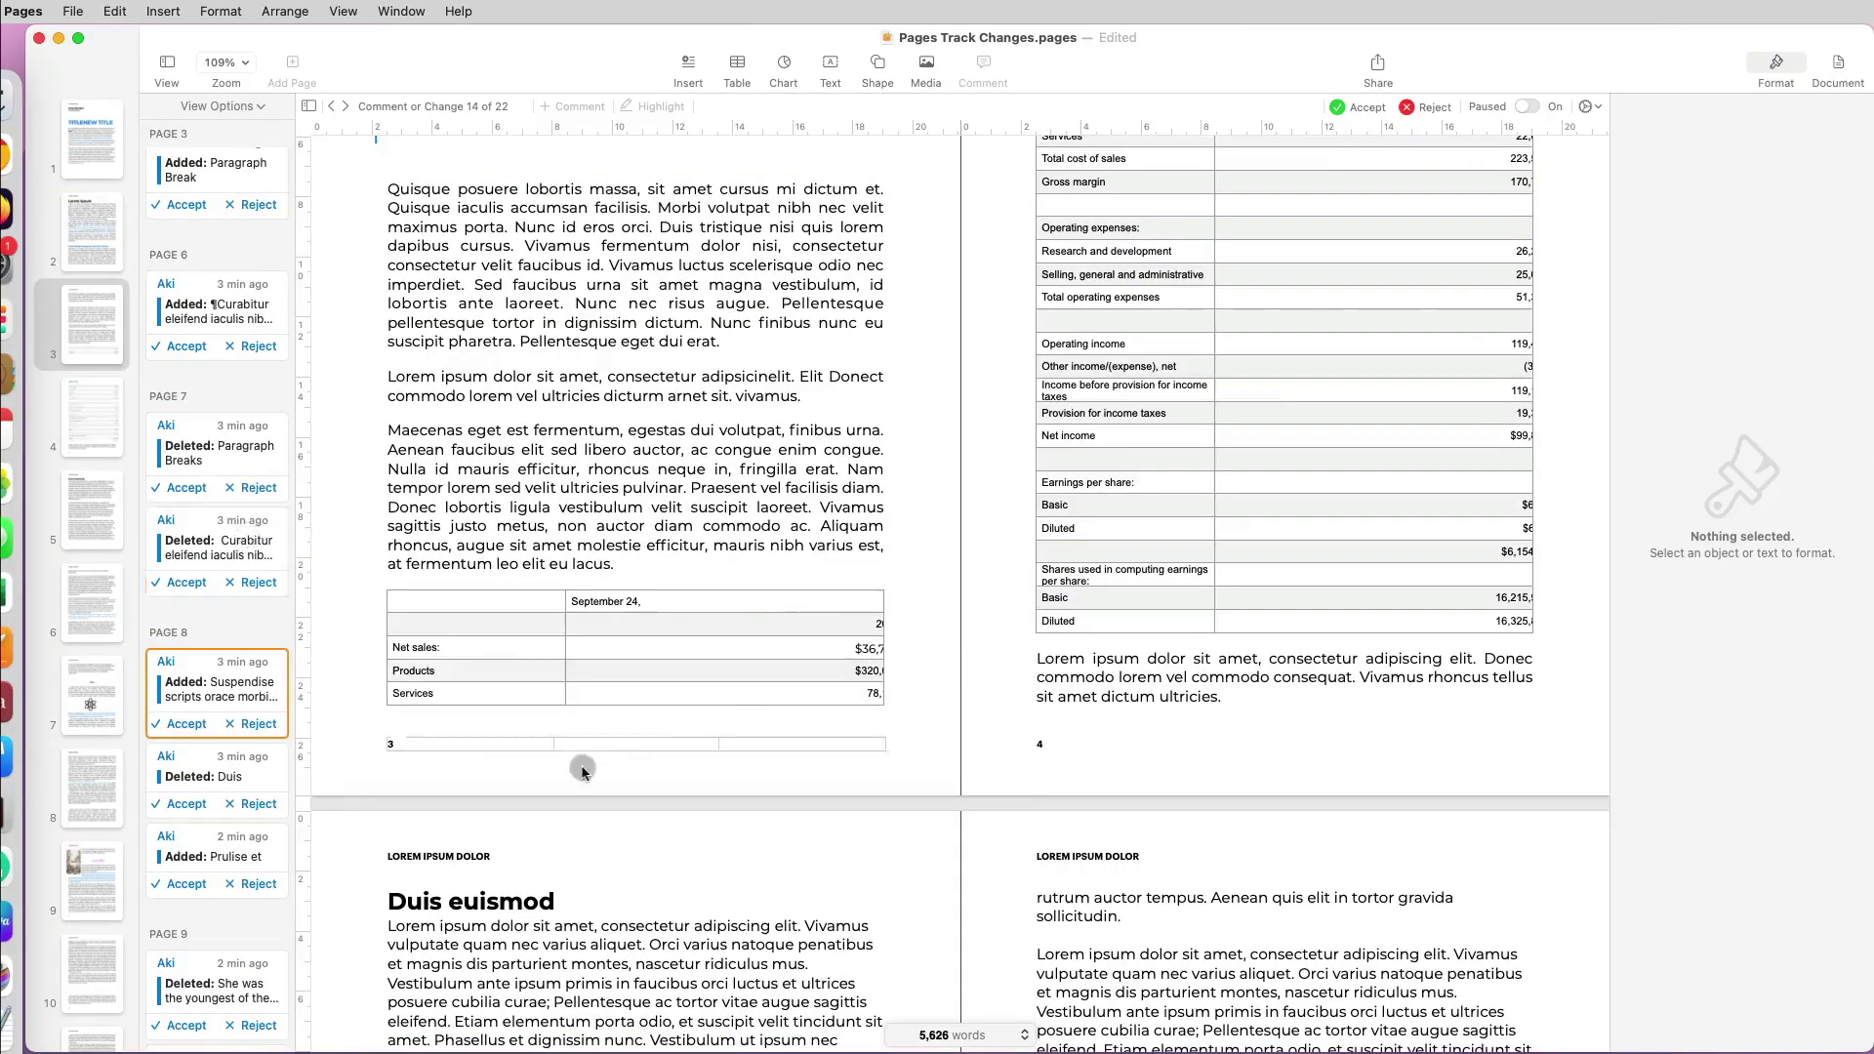
scroll(585, 765, "down", 7)
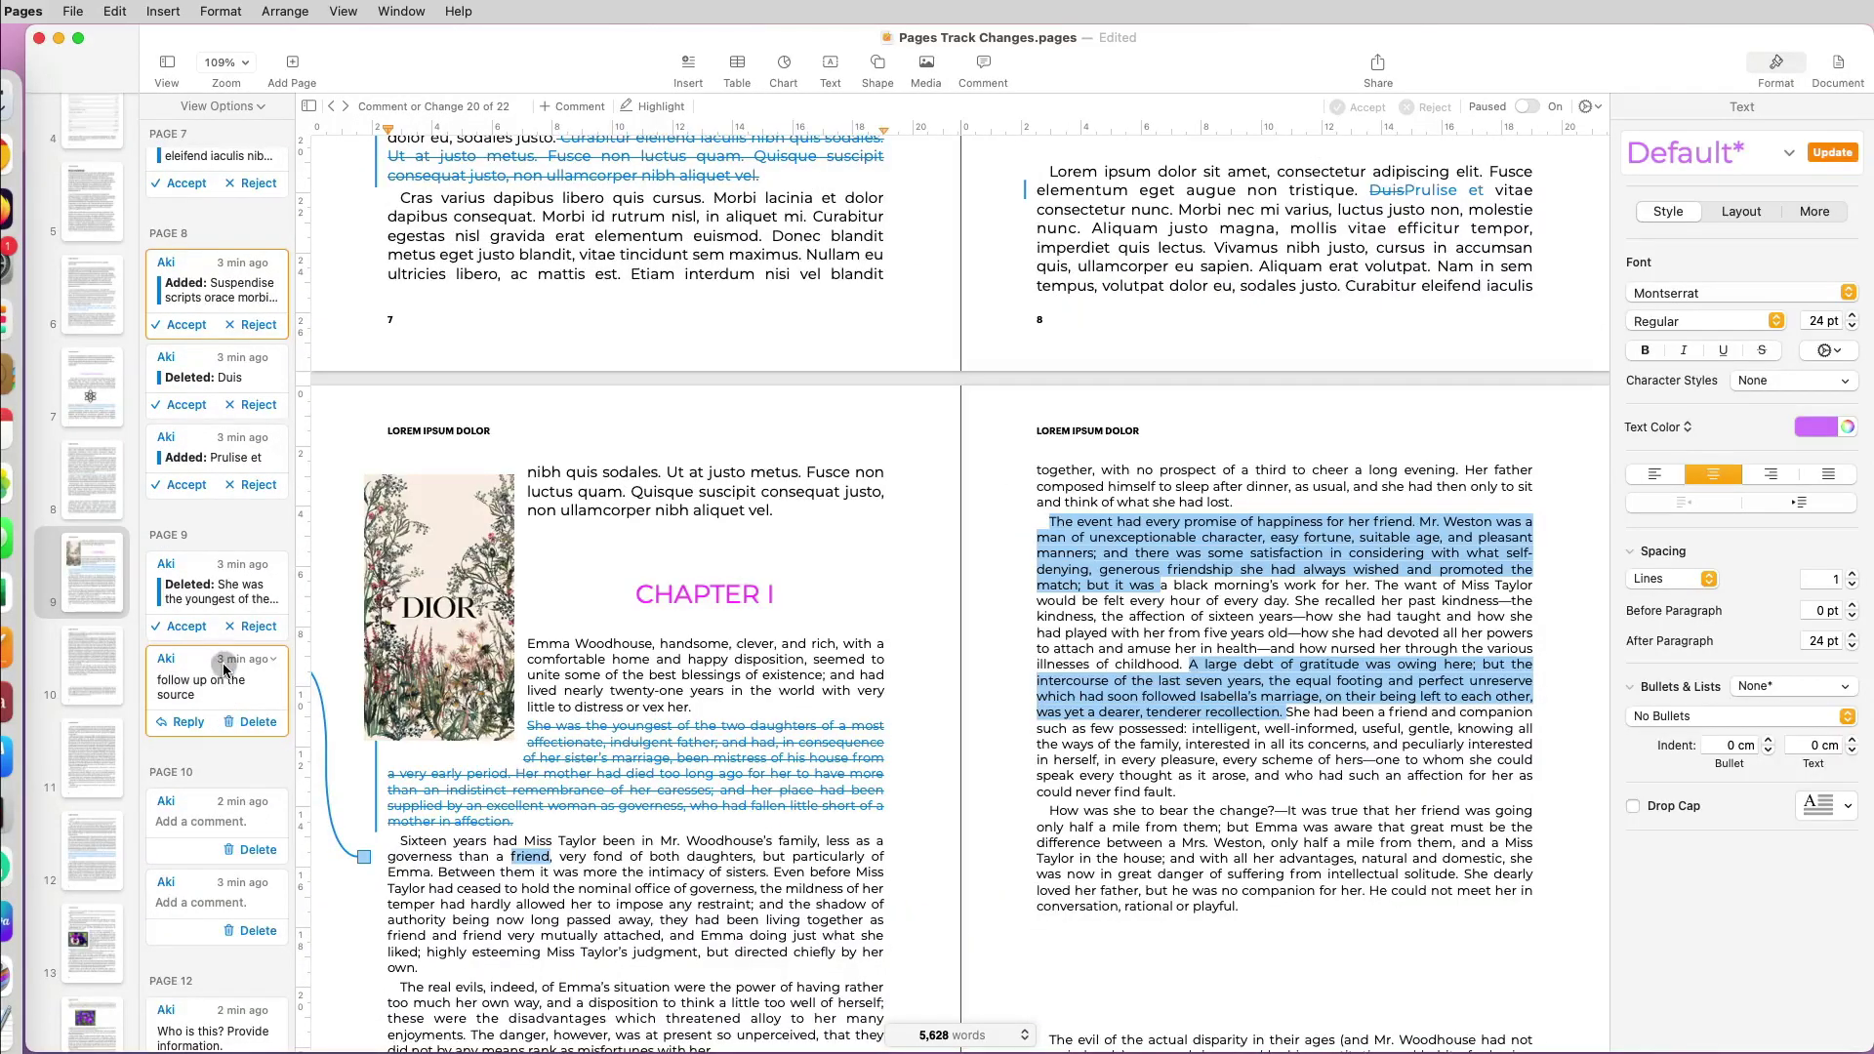
Open the comment attached to the word "friend" on page 9 from its marker beside the text.
left_click(363, 858)
left_click(364, 863)
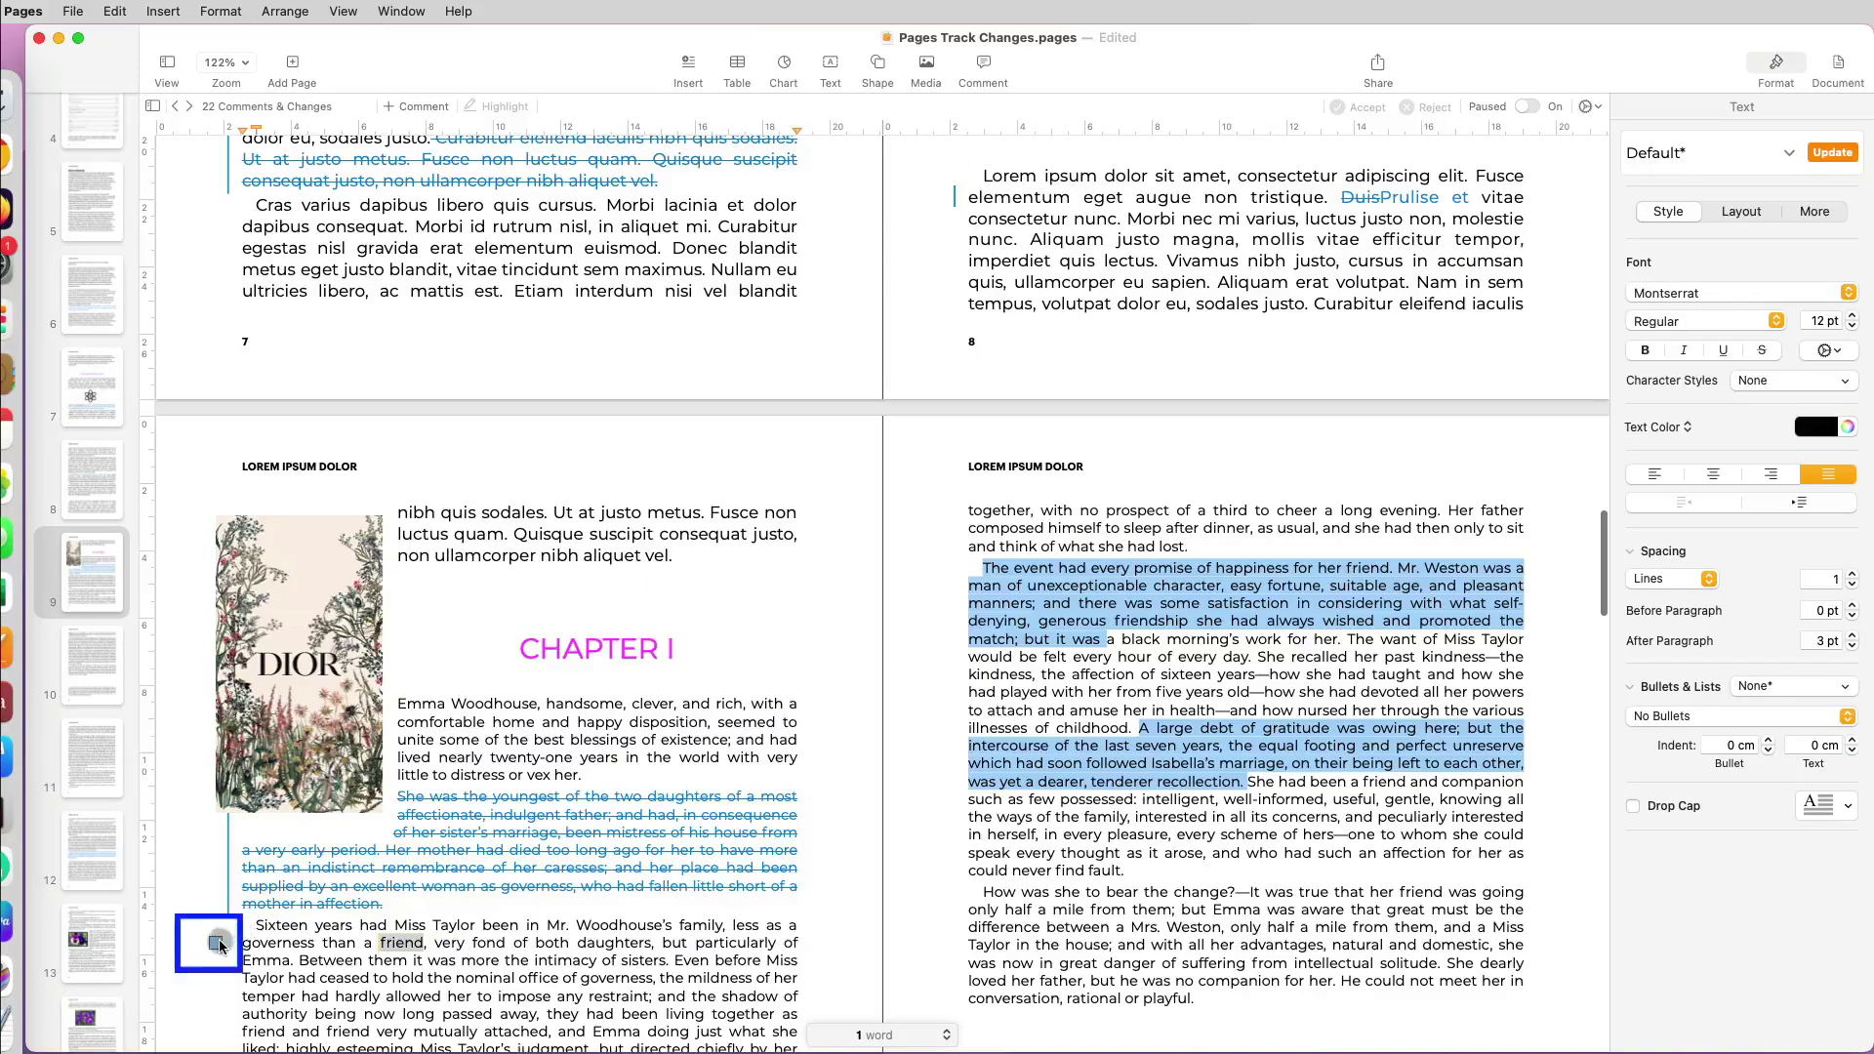
left_click(217, 943)
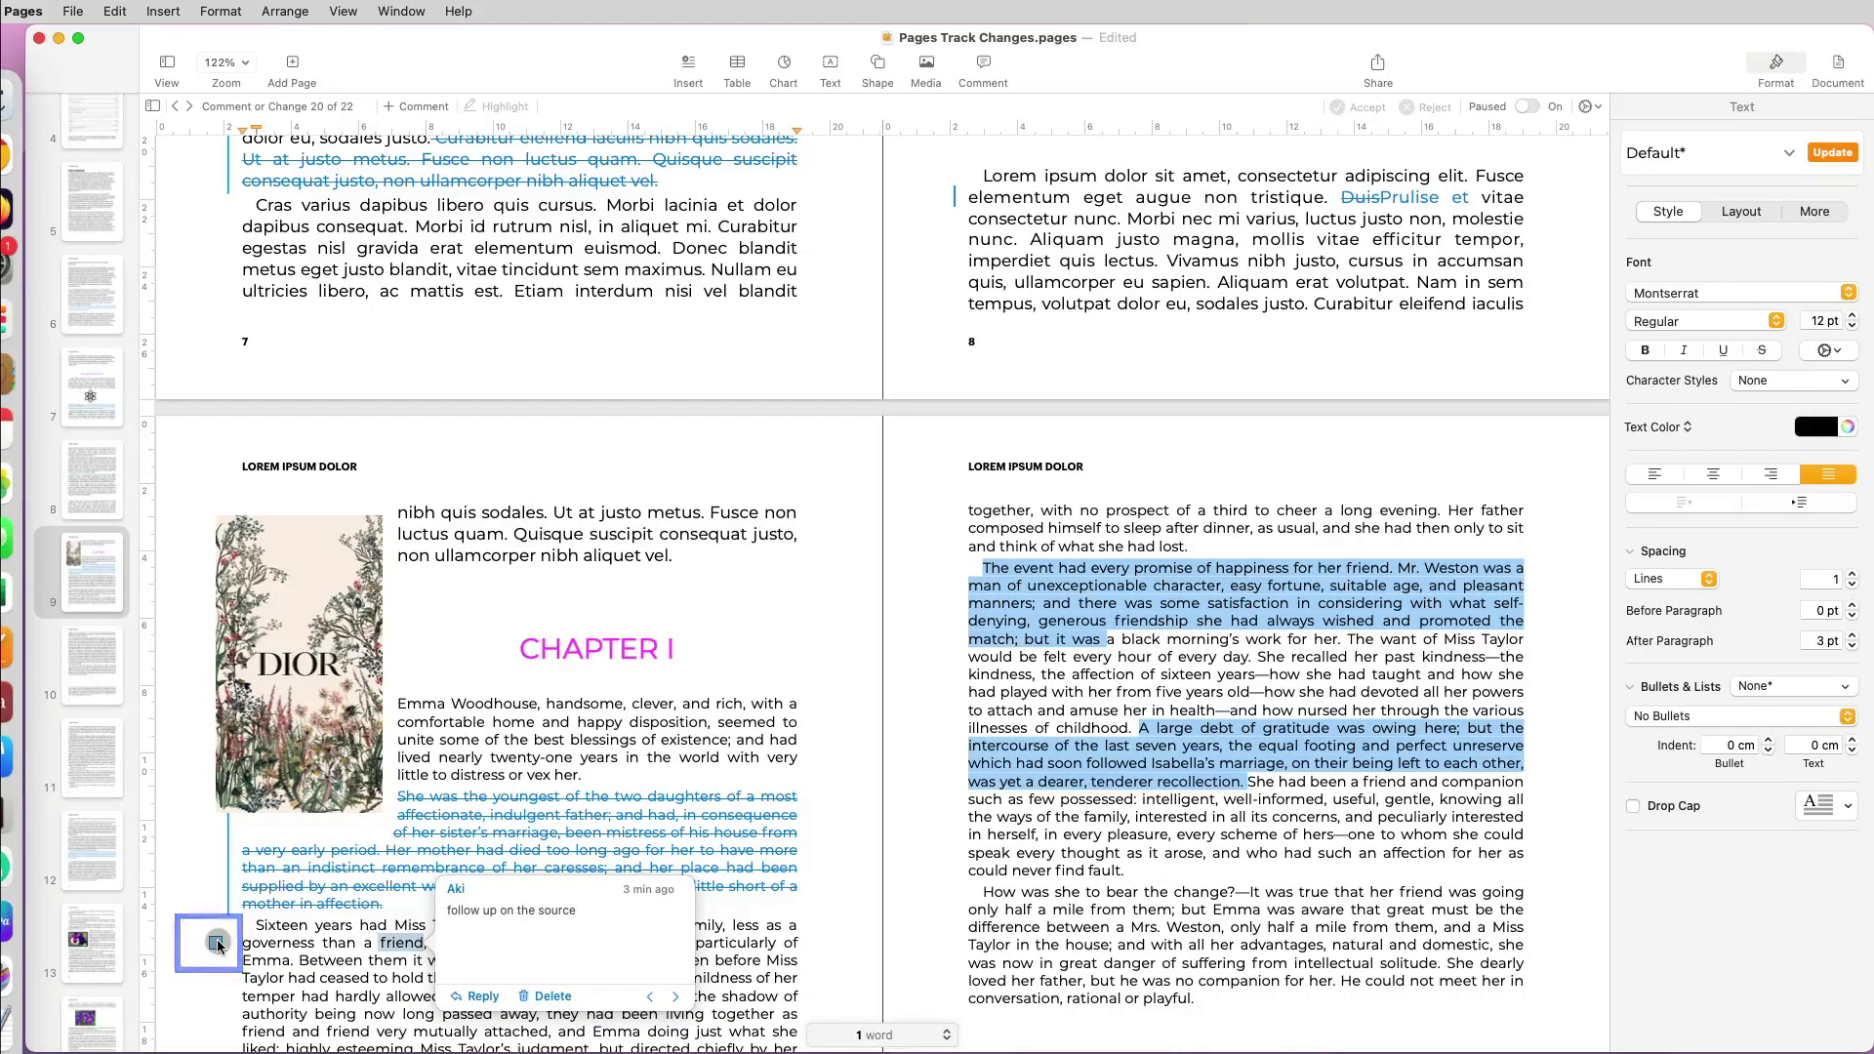
In the Comments & Changes pane, accept the page 9 deletion beginning "She was the youngest" and reject the page 8 addition "Prulise et".
left_click(152, 106)
left_click(206, 374)
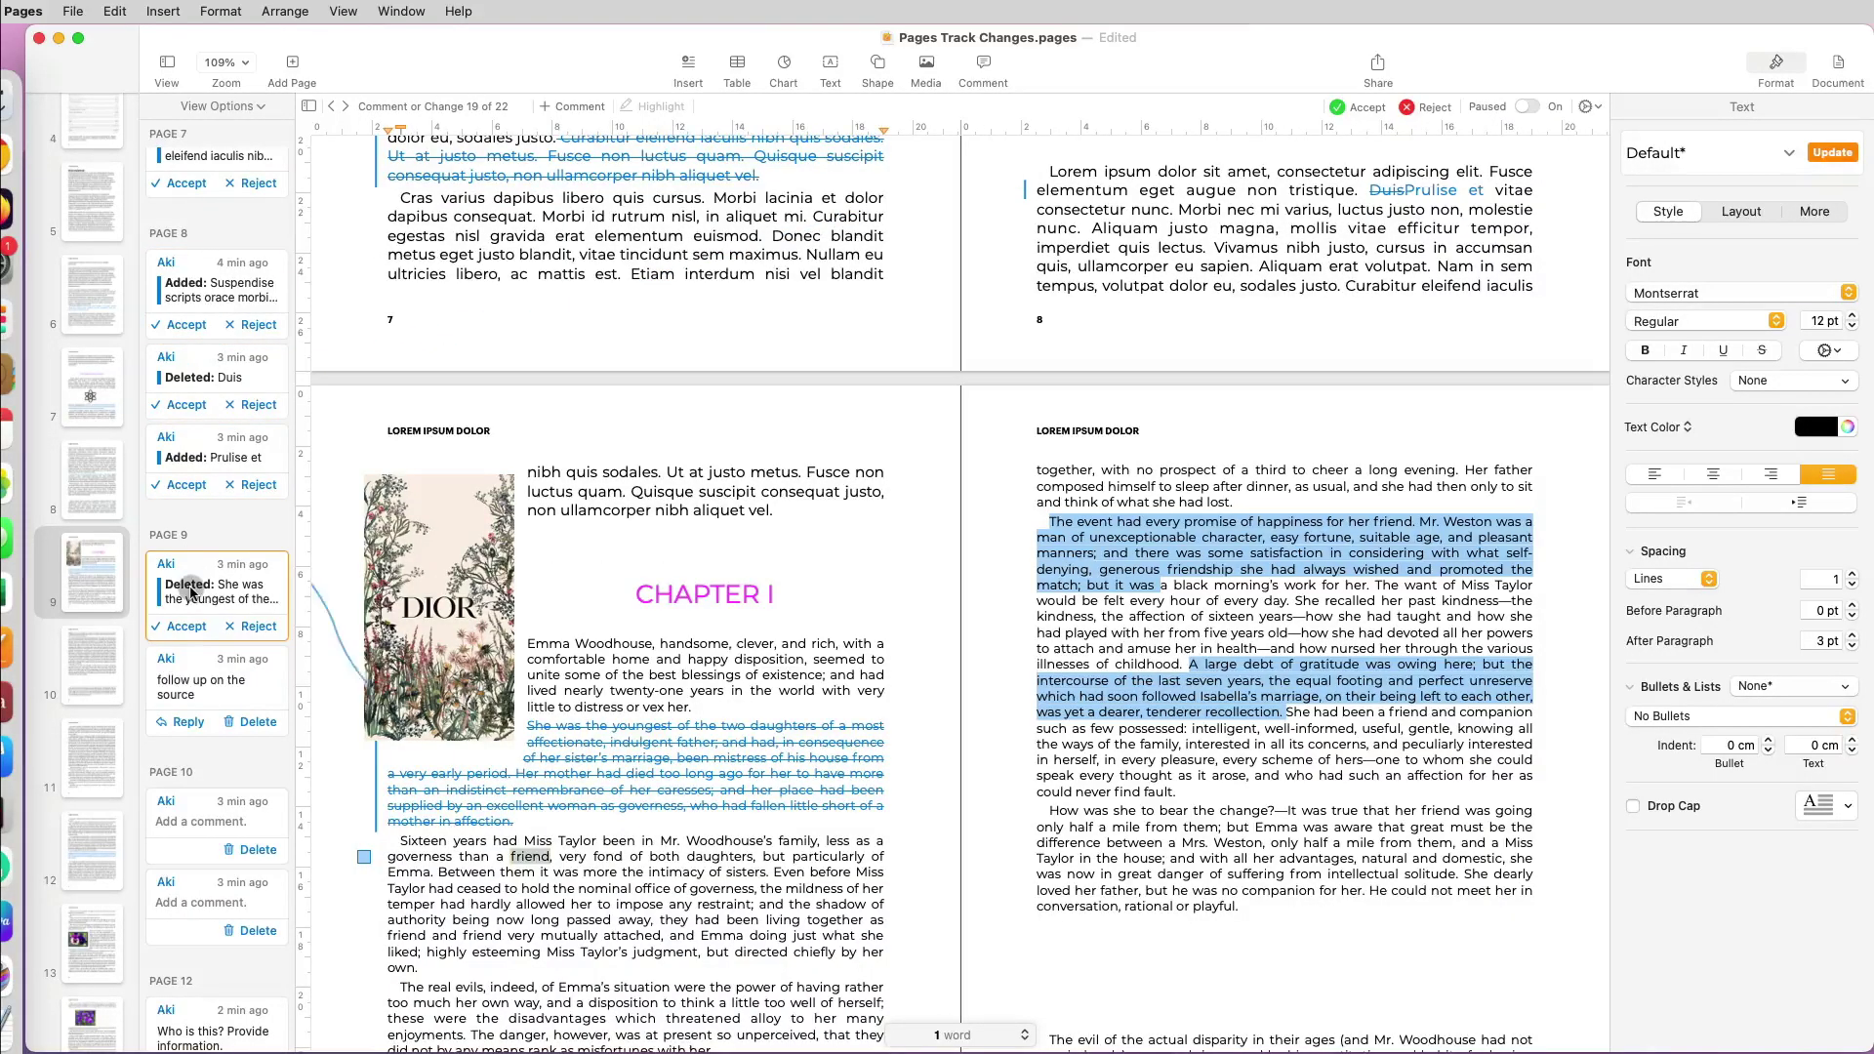
left_click(195, 636)
left_click(187, 626)
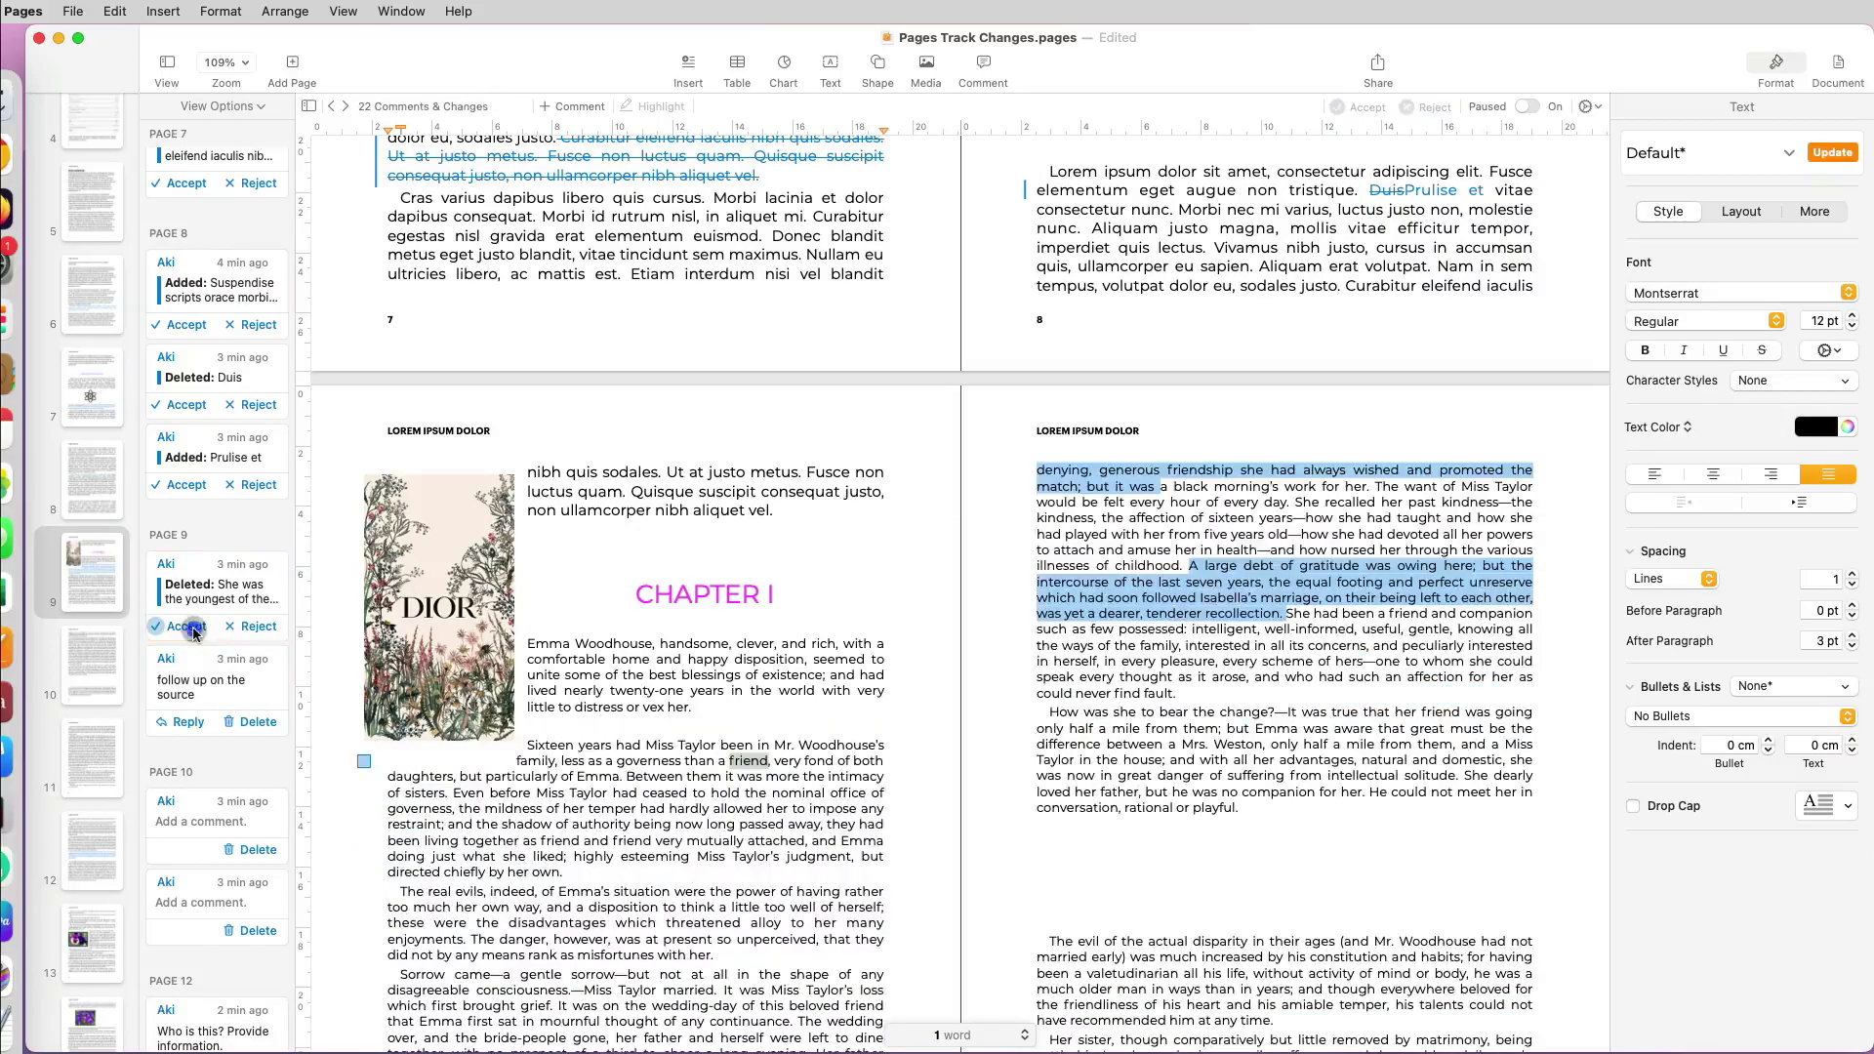
left_click(252, 475)
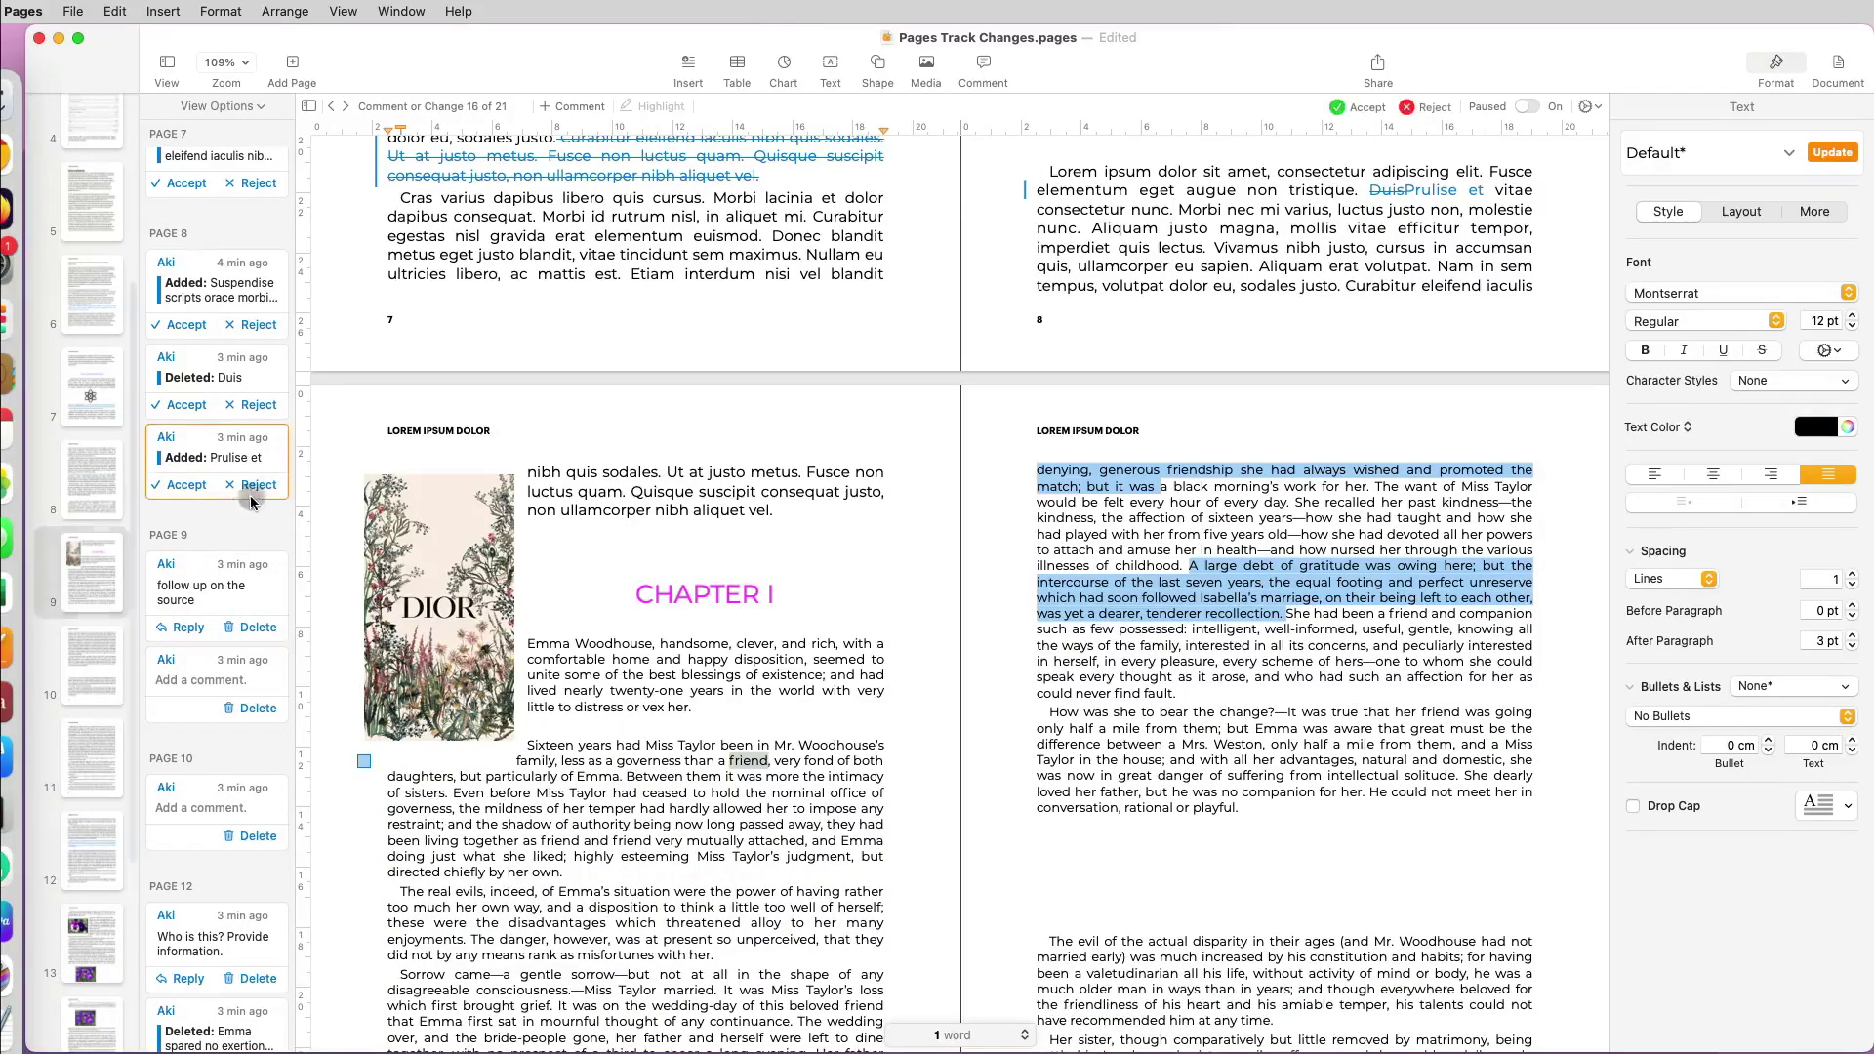
left_click(258, 488)
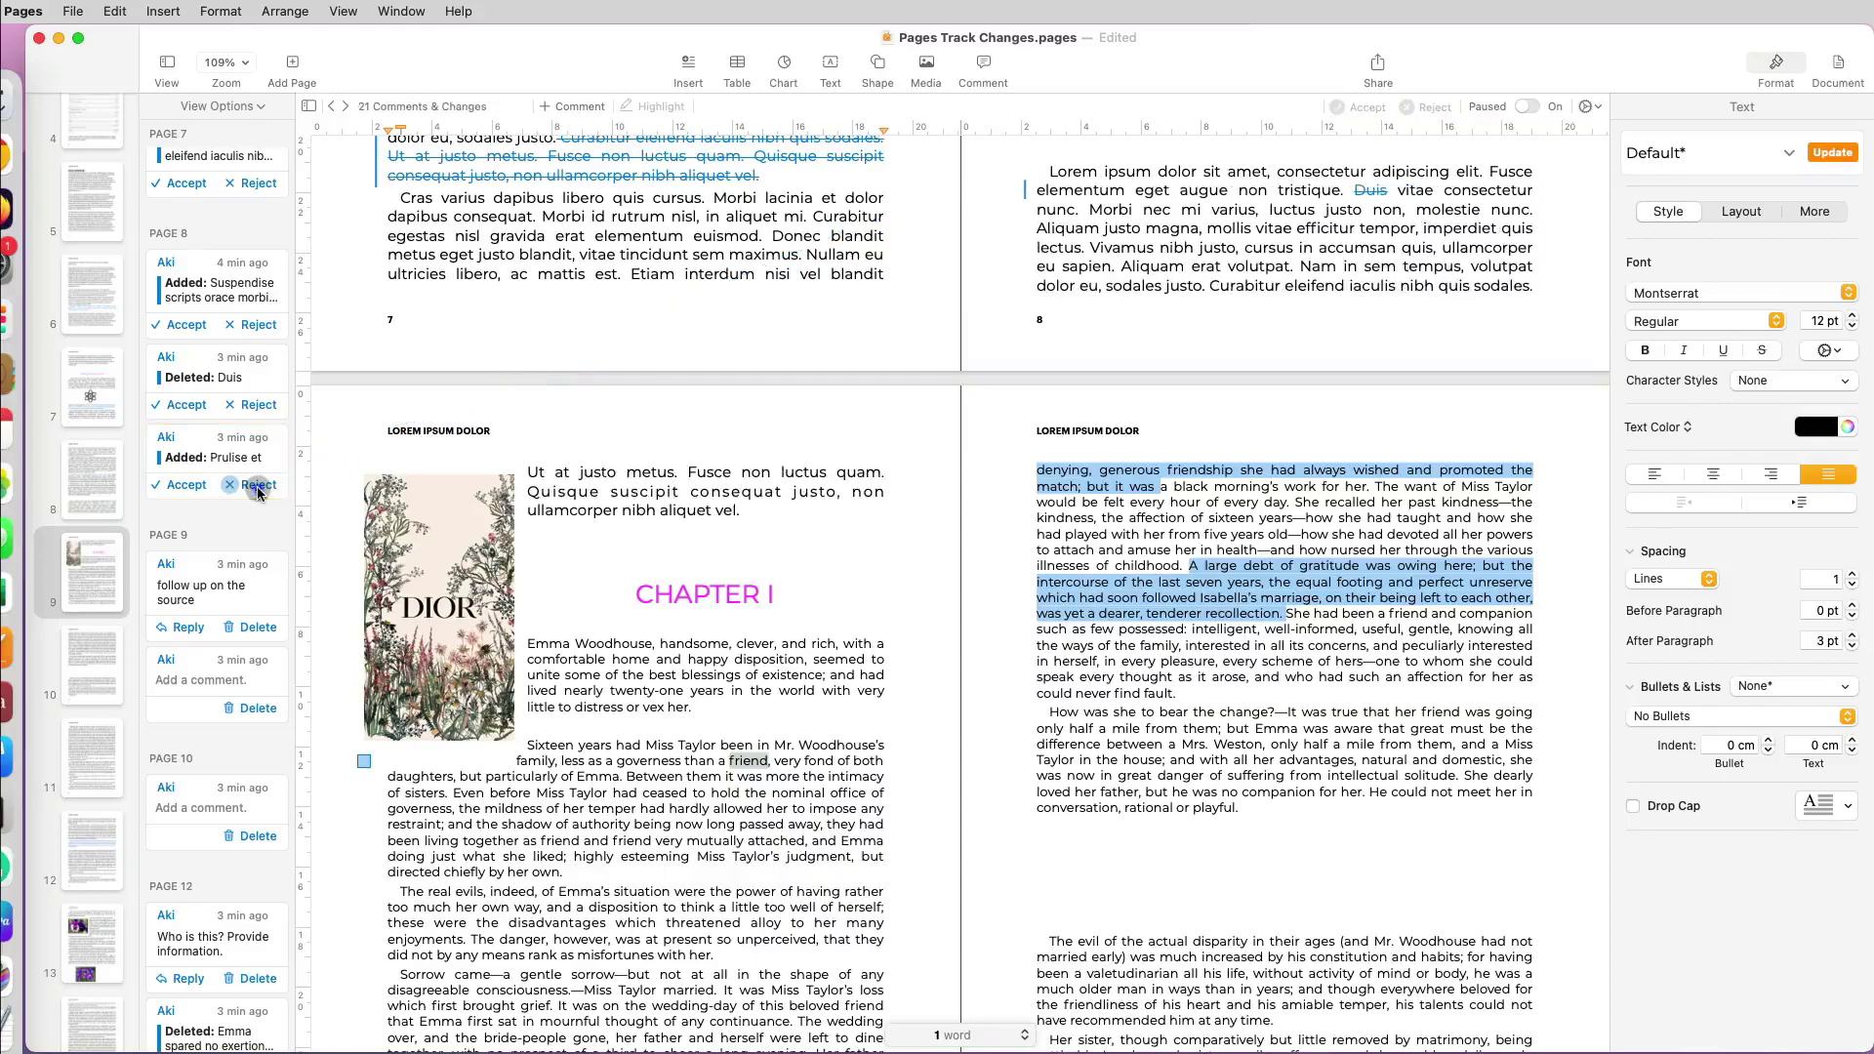
Switch the tracked changes display to Markup Without Deletions.
left_click(1594, 109)
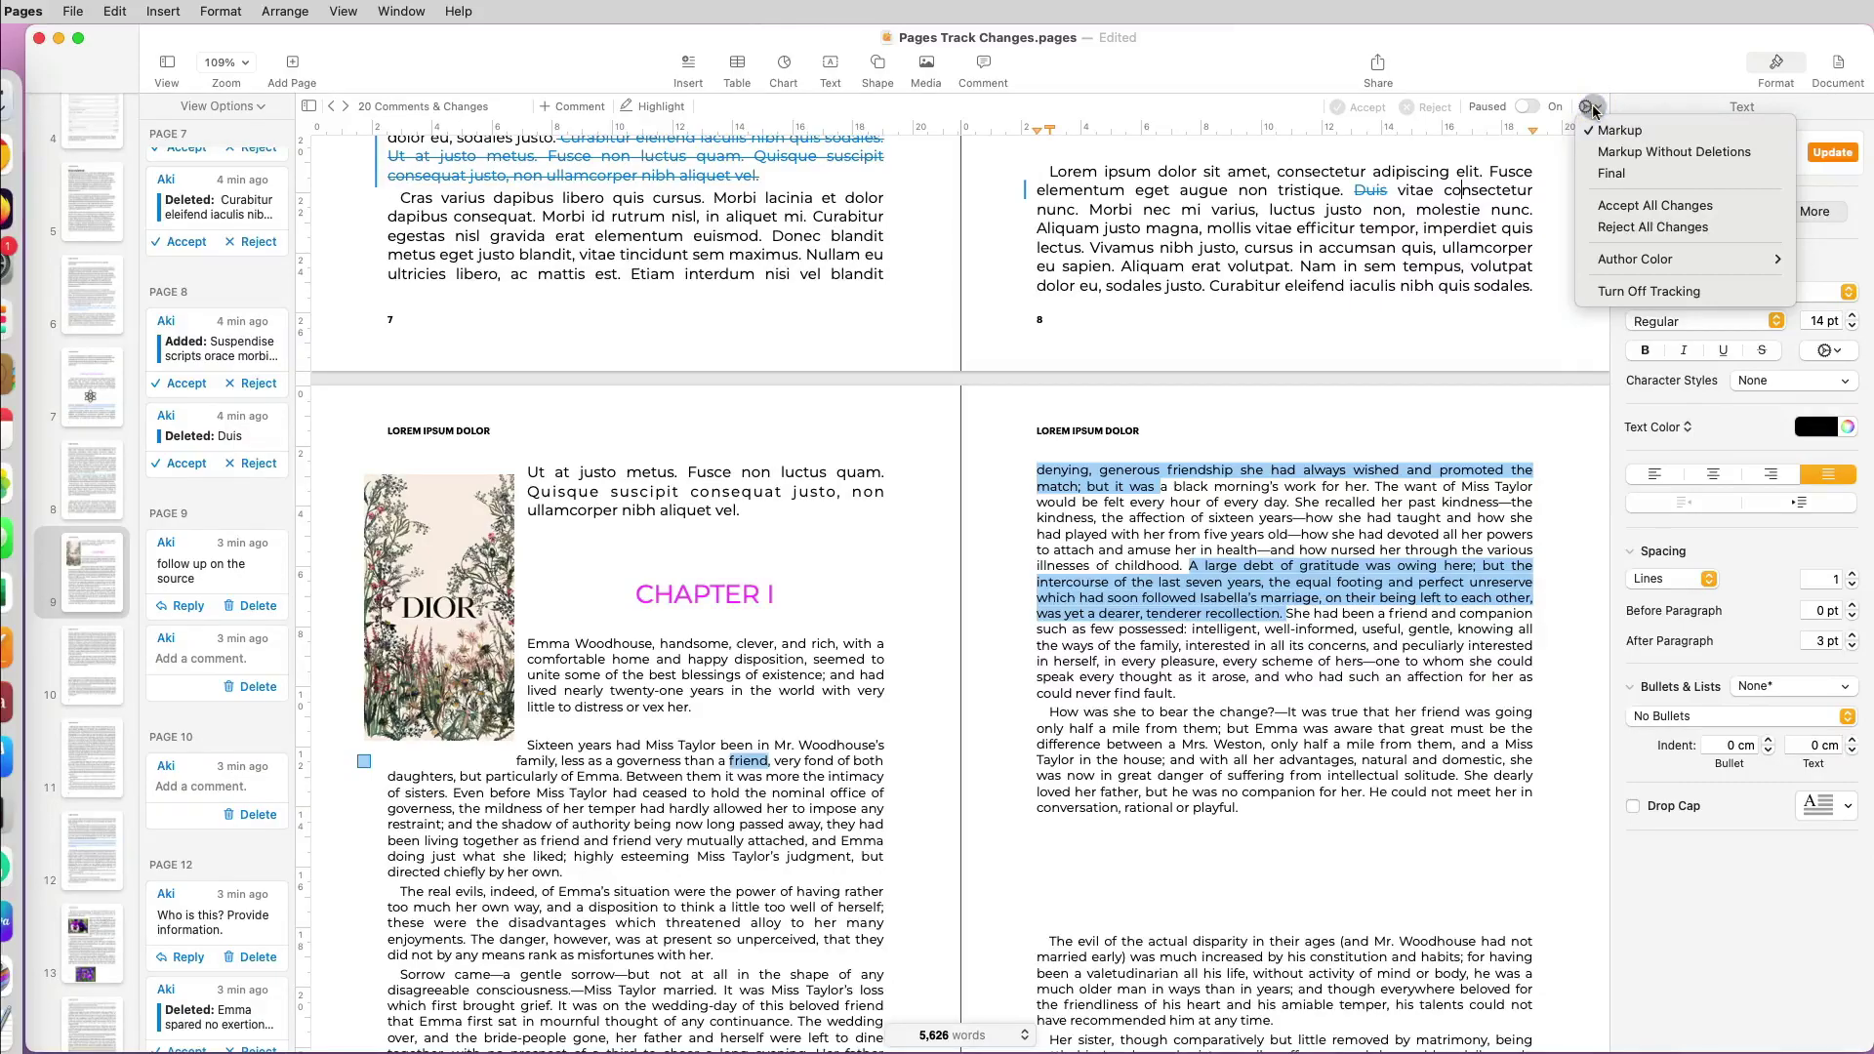
left_click(1607, 151)
scroll(1413, 365, "up", 15)
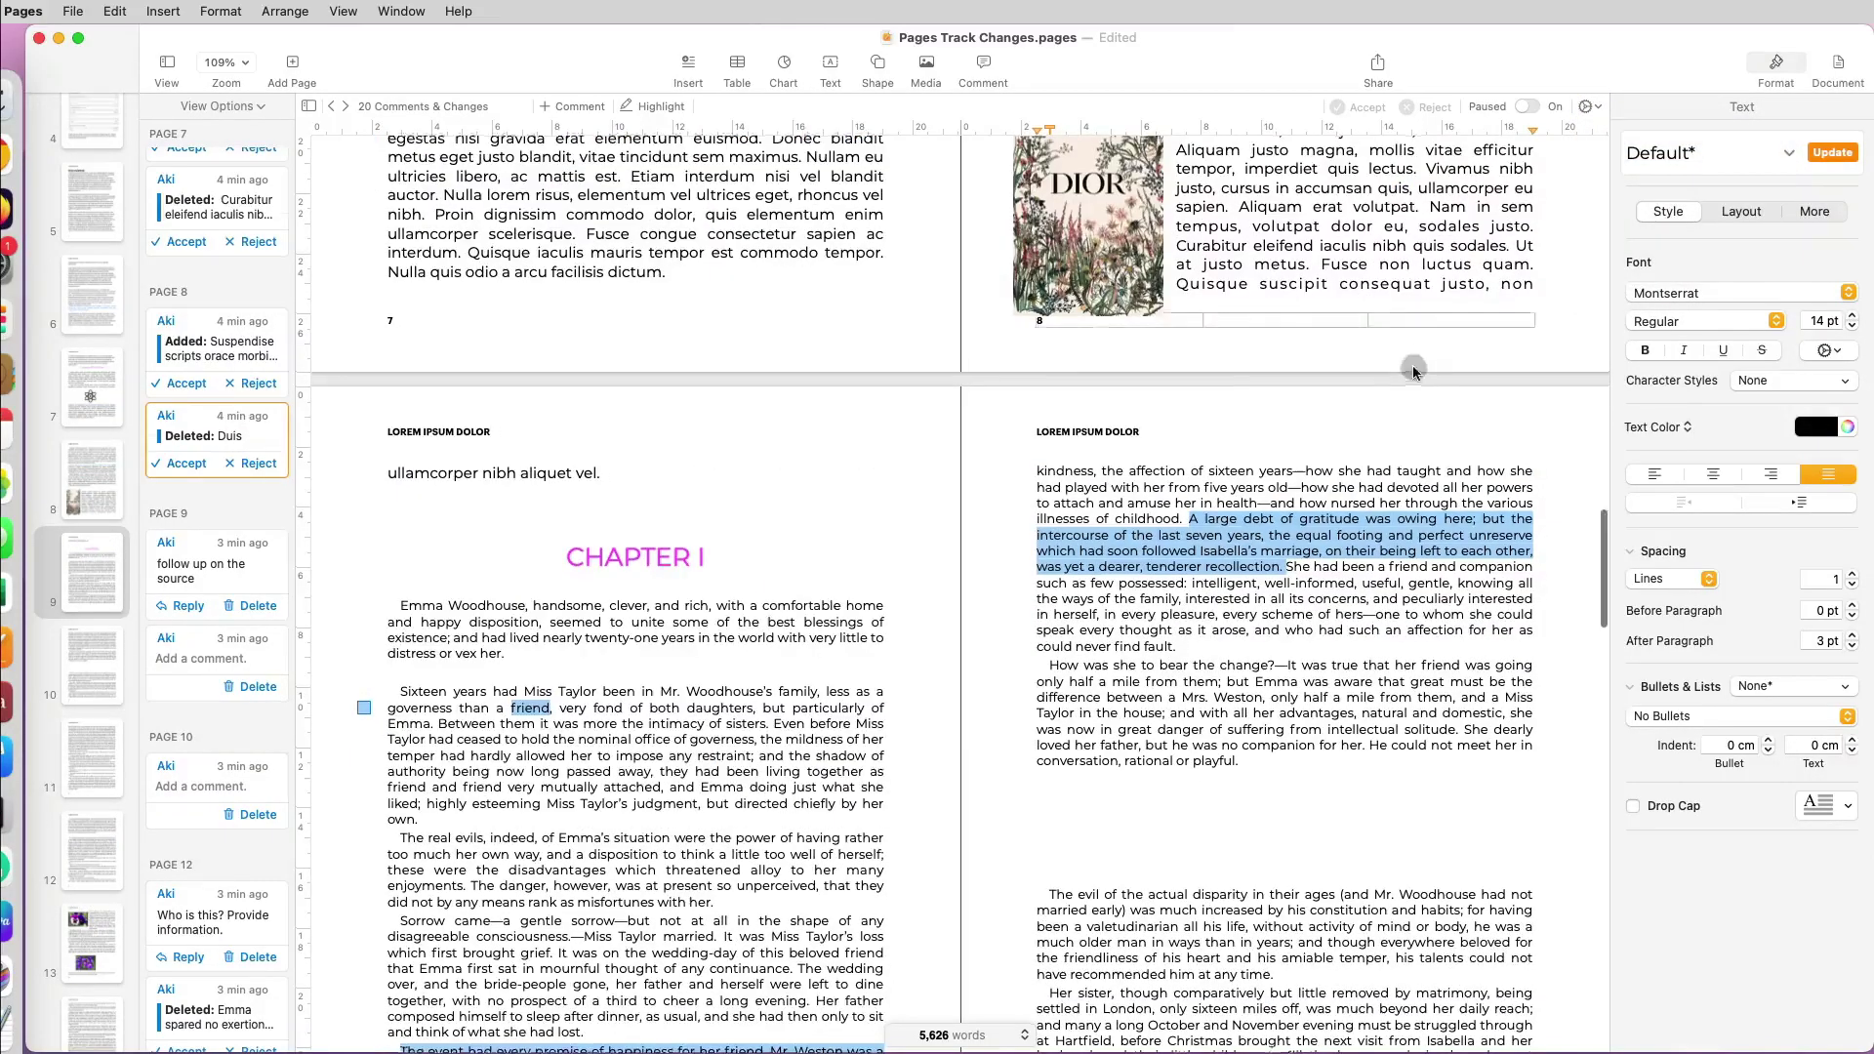
scroll(1413, 367, "up", 15)
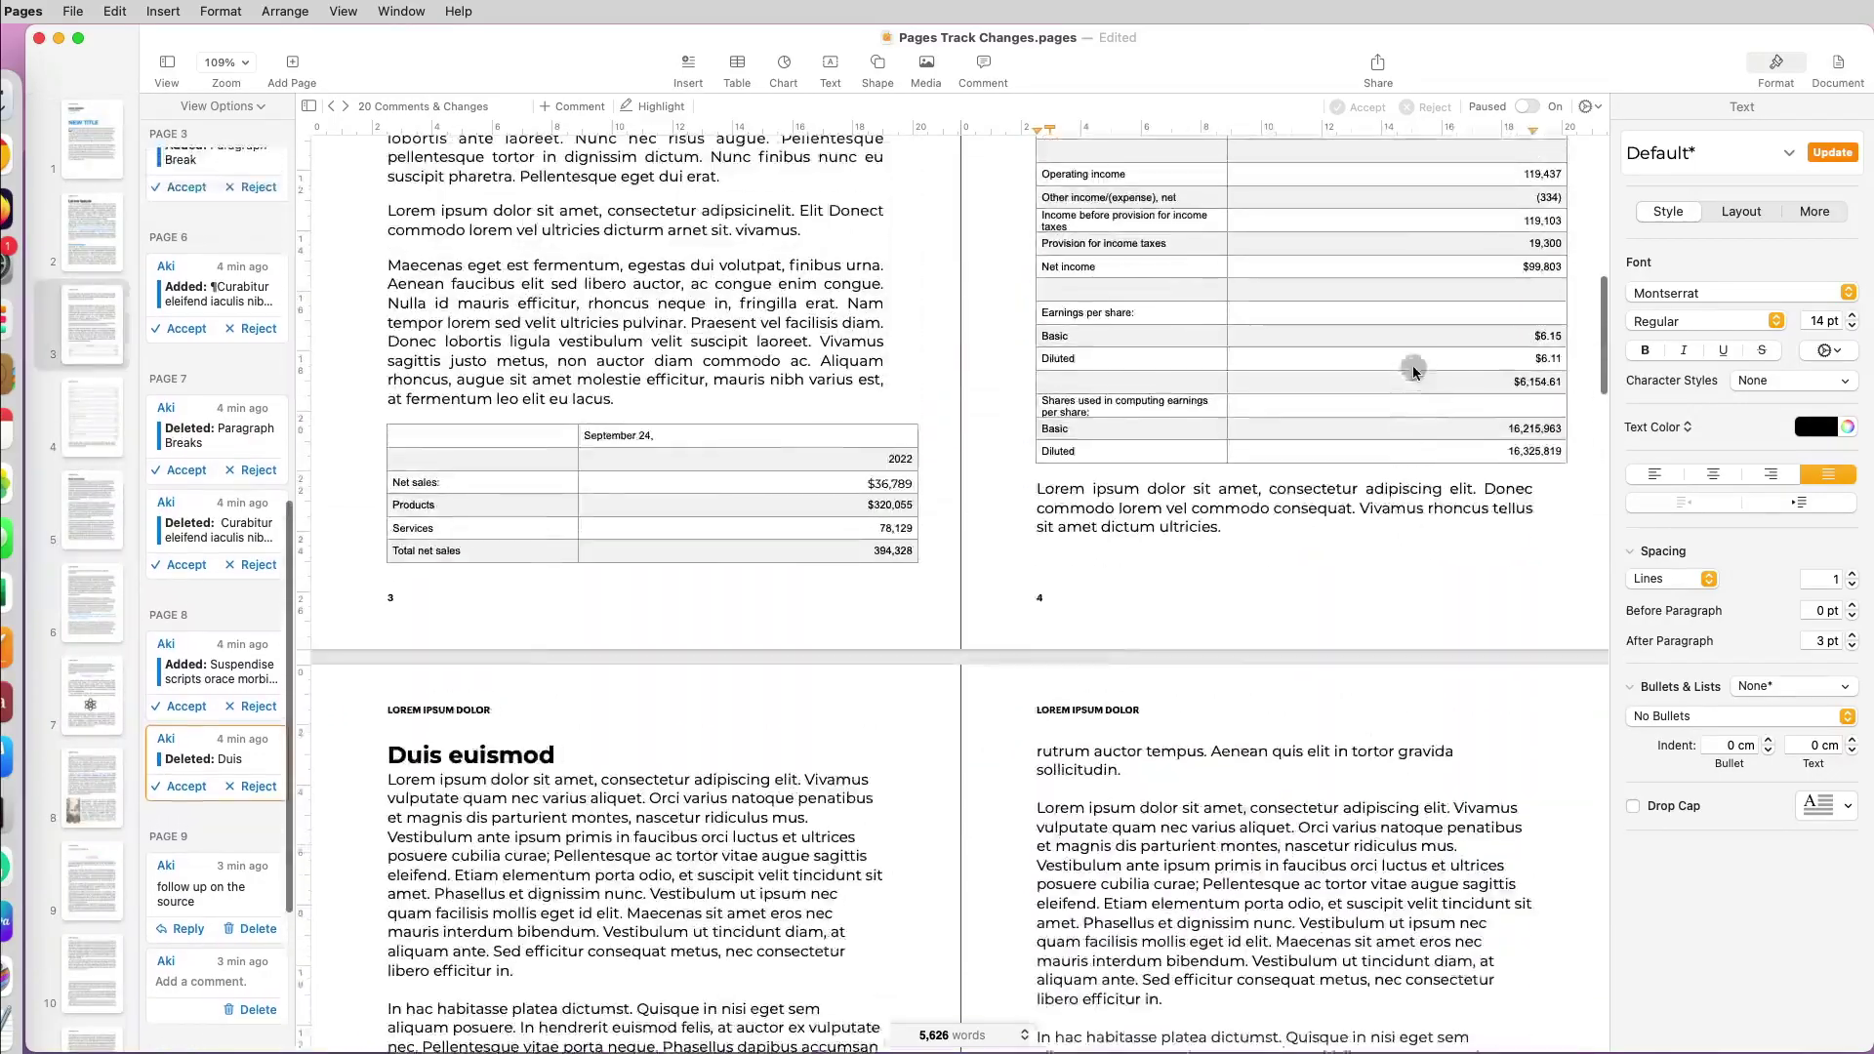
Switch the tracked changes display to Final and check the text on the following pages.
left_click(1594, 111)
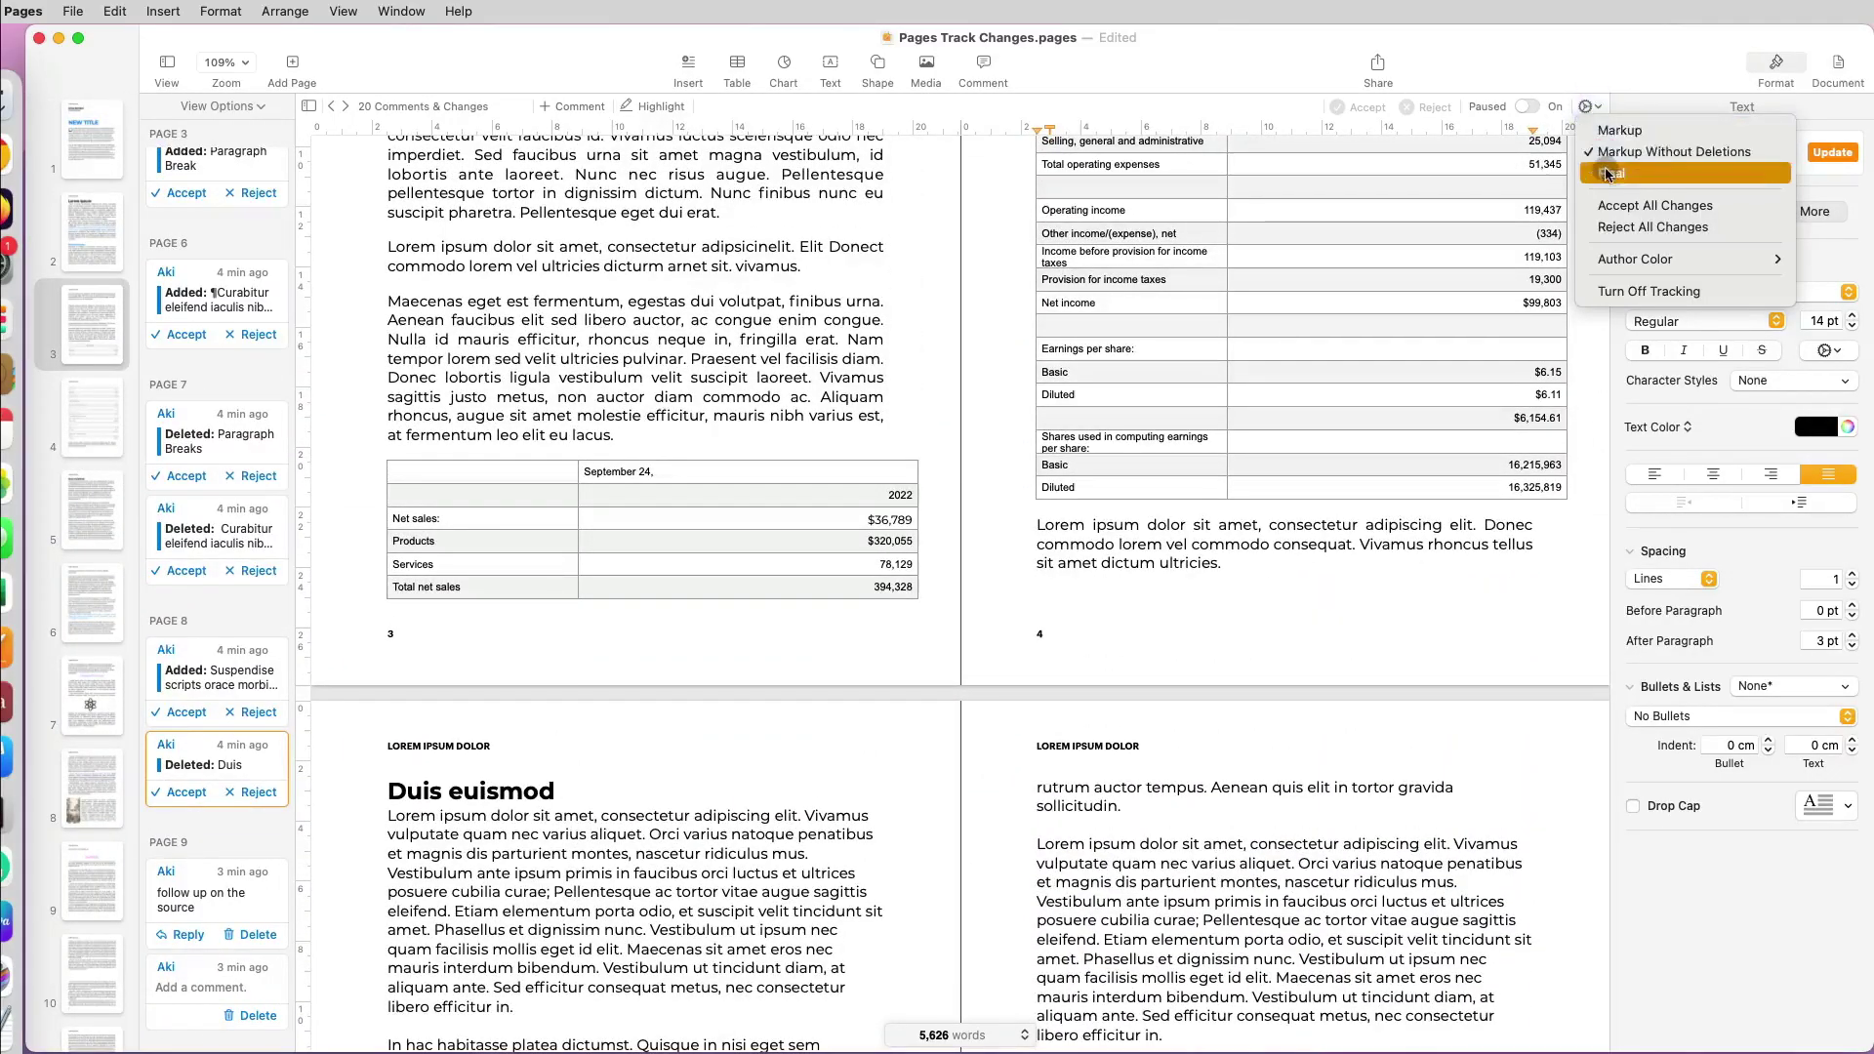
left_click(1609, 156)
scroll(1425, 734, "down", 3)
scroll(1425, 734, "down", 20)
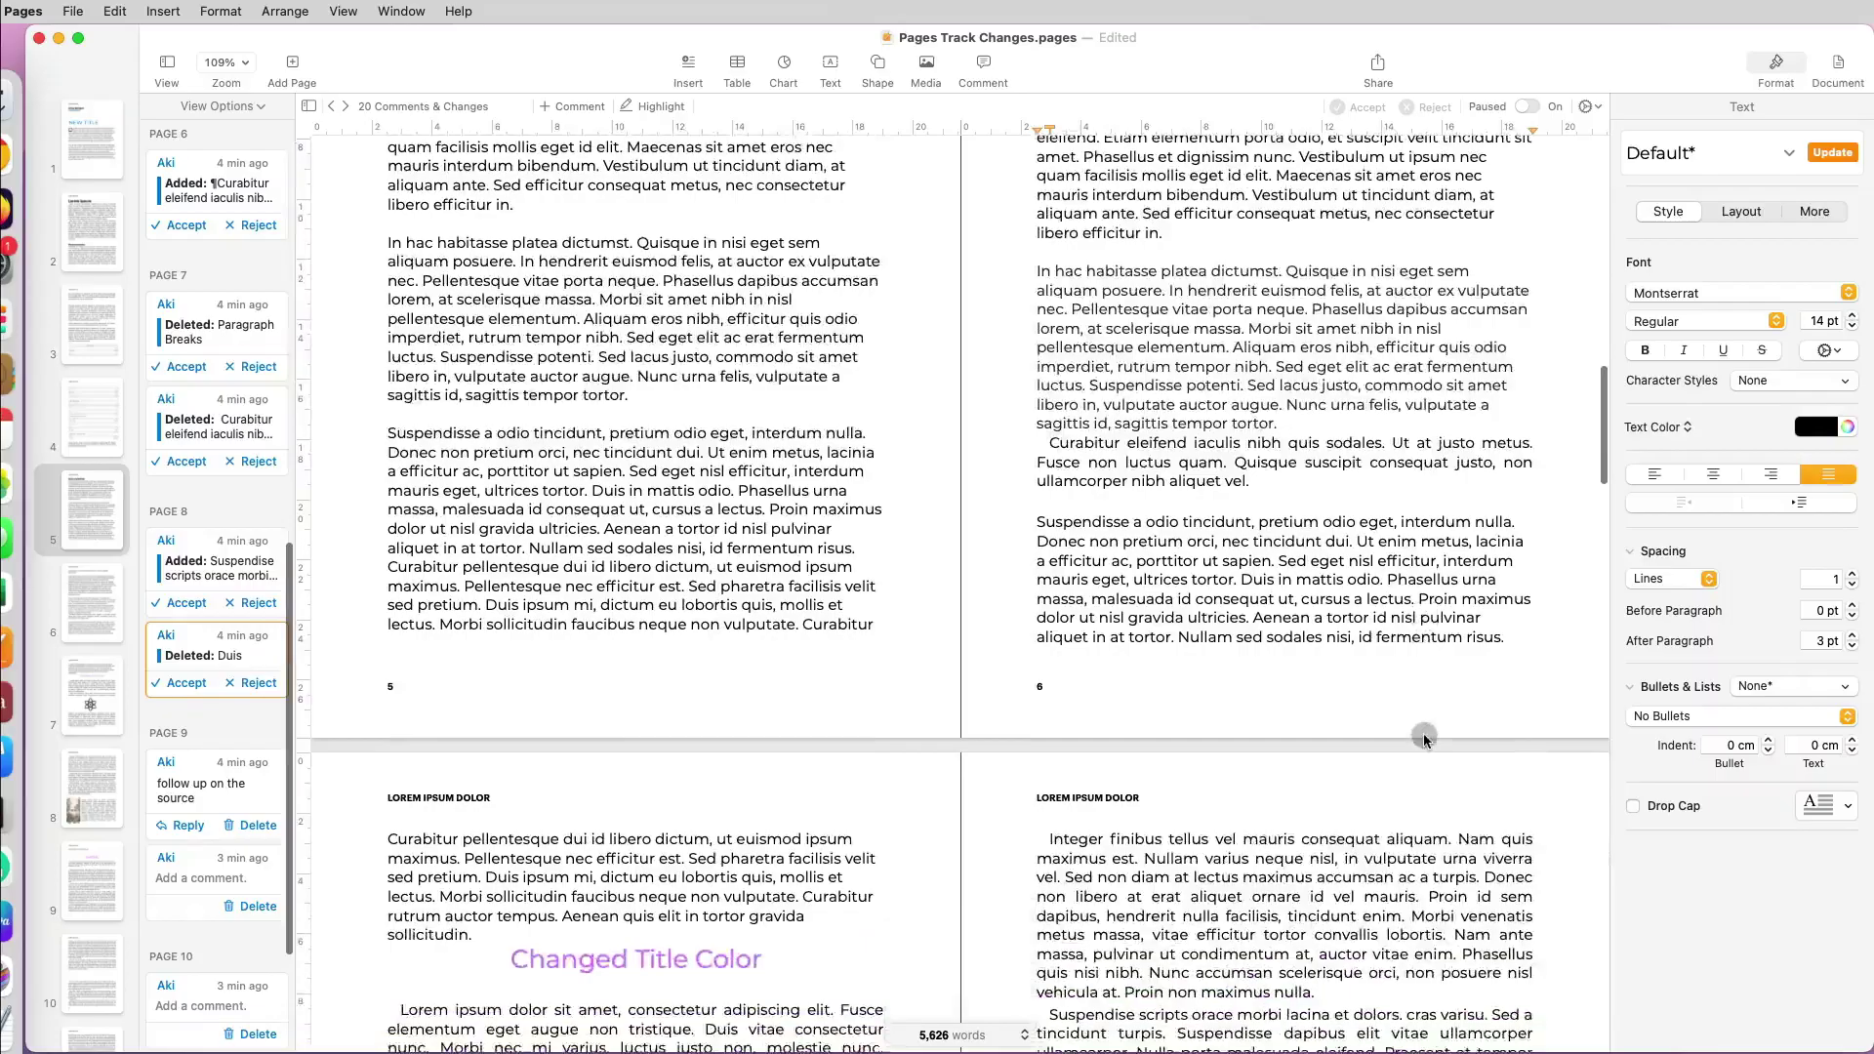
scroll(1423, 734, "down", 10)
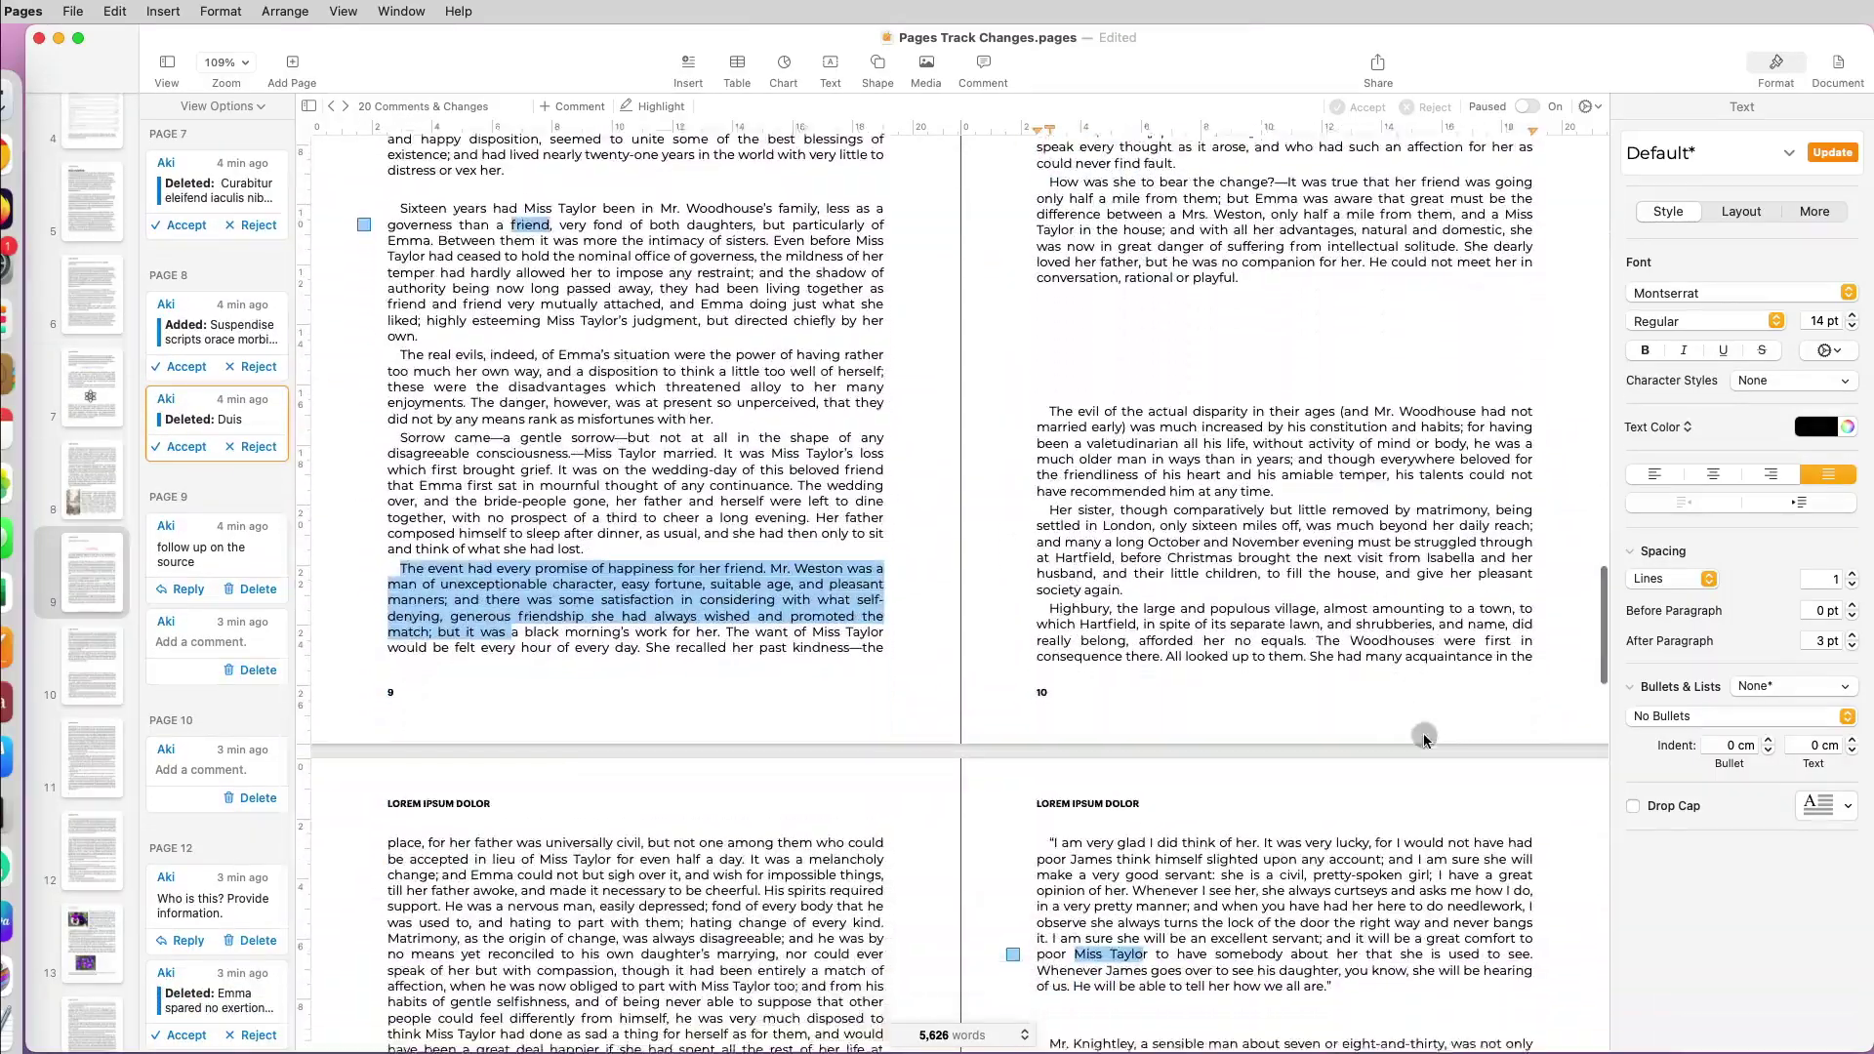
left_click(825, 473)
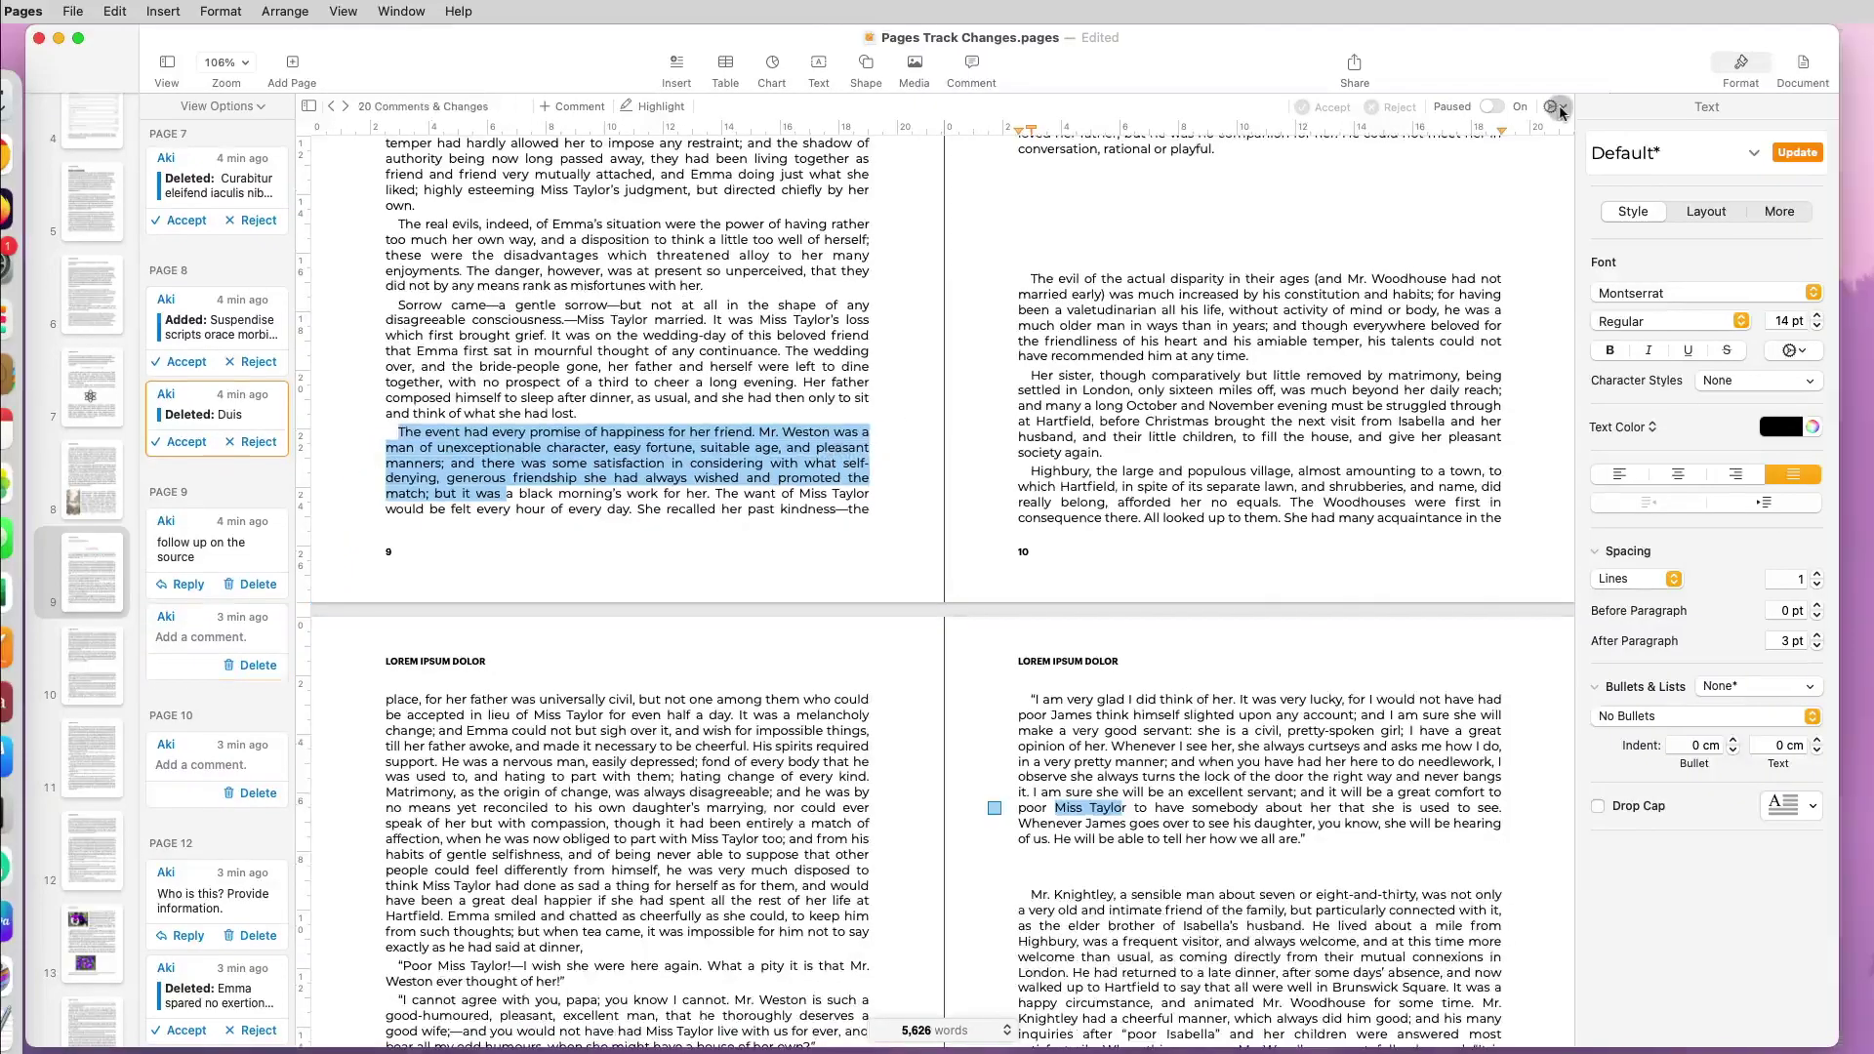
Set the author color for comments and tracked changes to Red.
left_click(1555, 105)
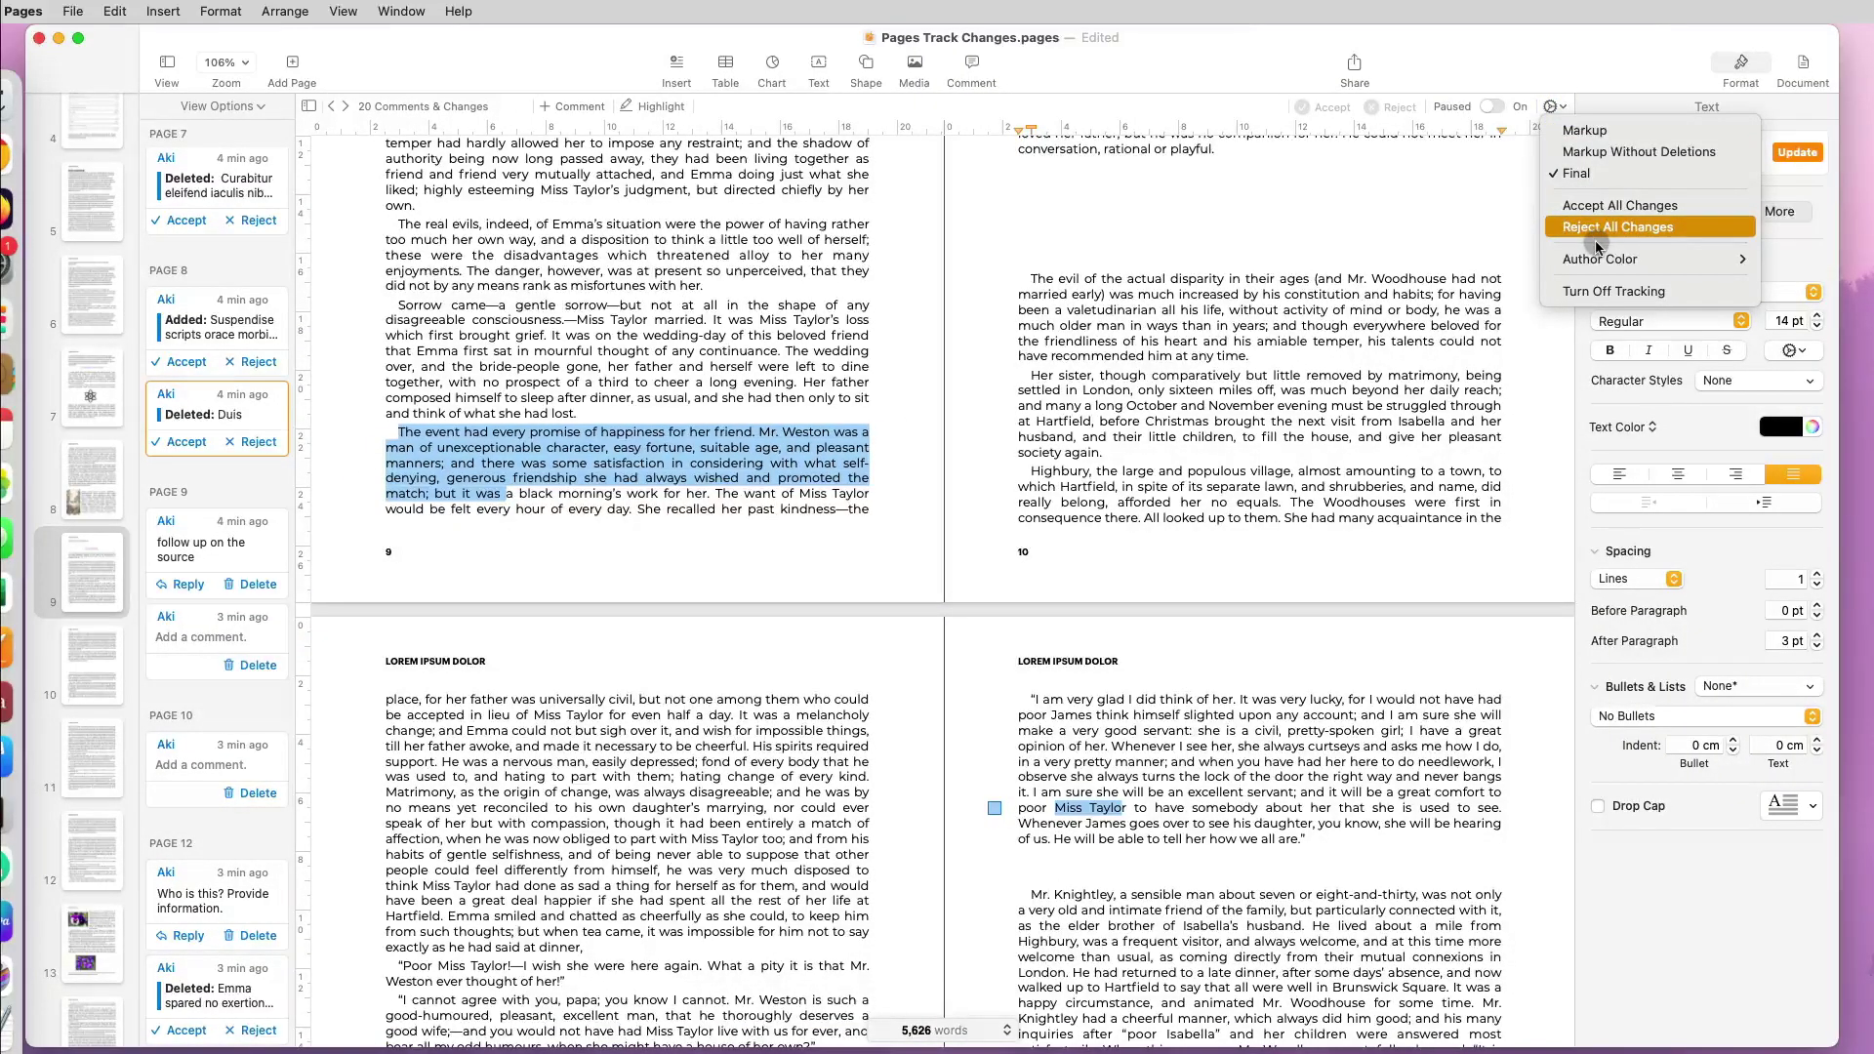
mouse_move(1605, 259)
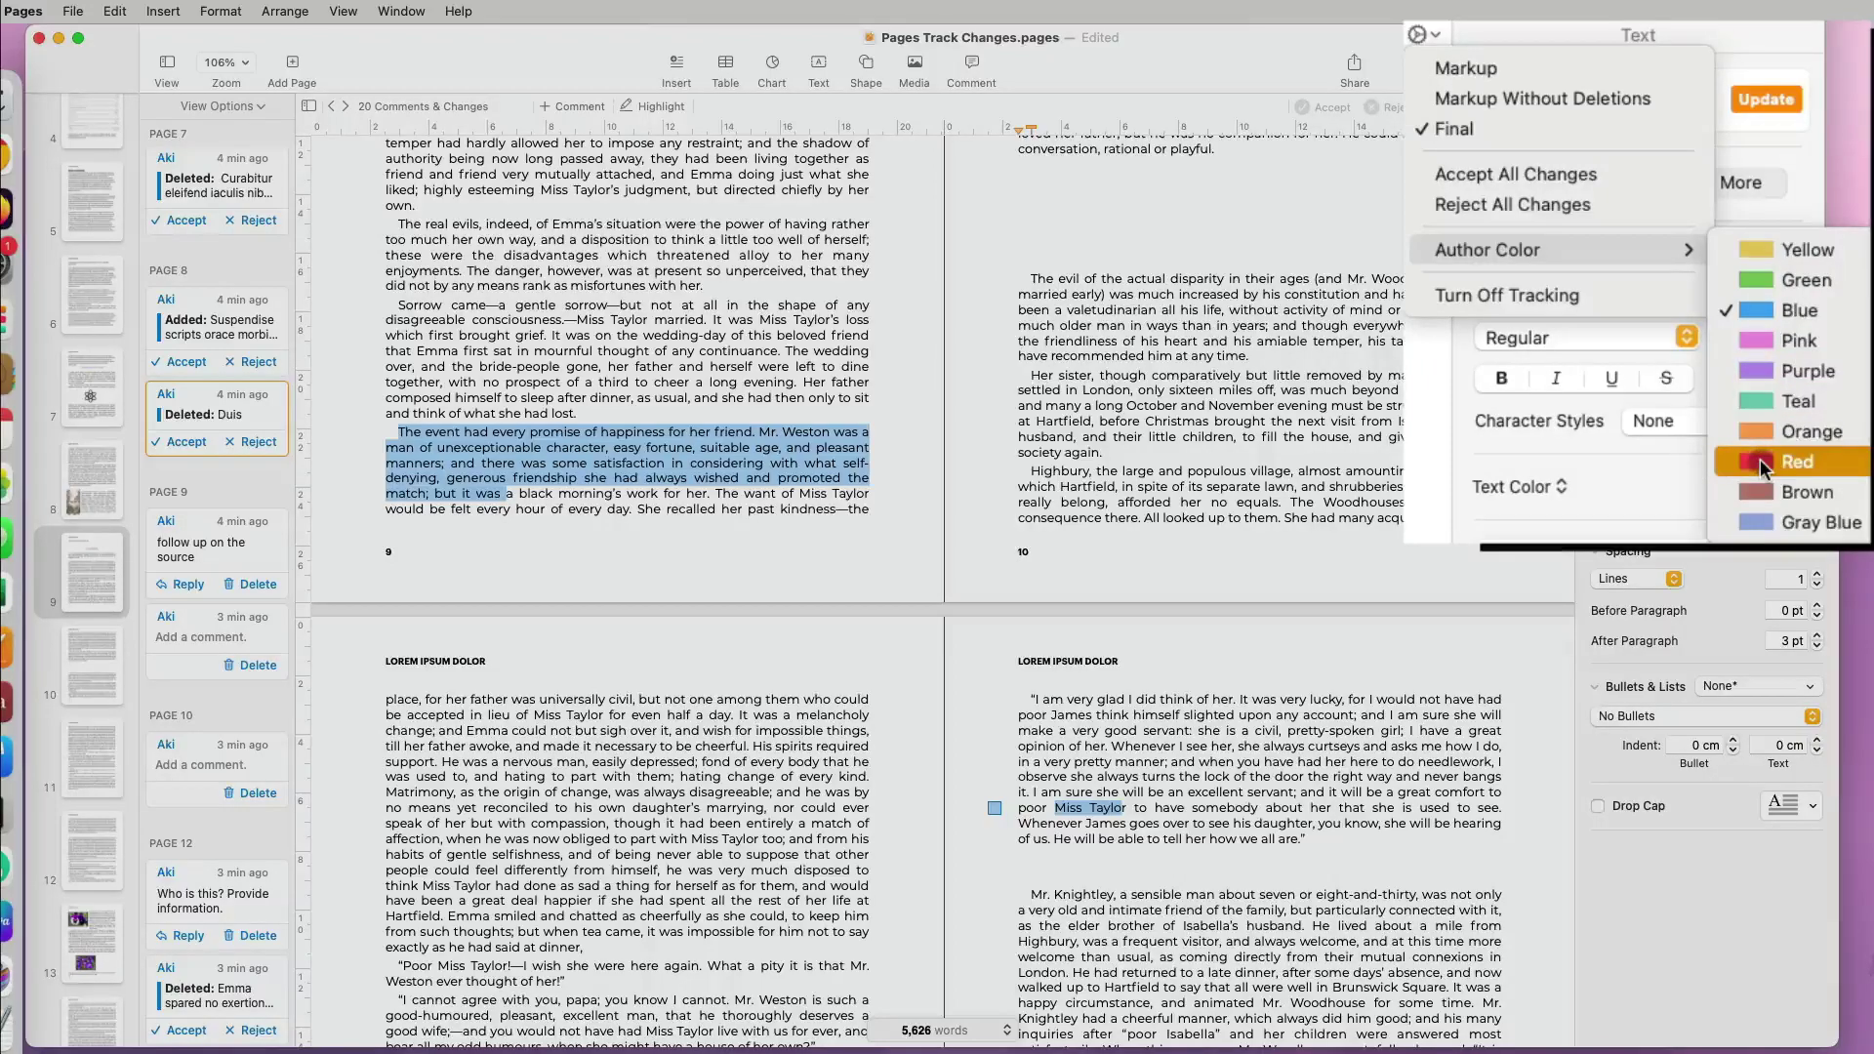
left_click(1796, 417)
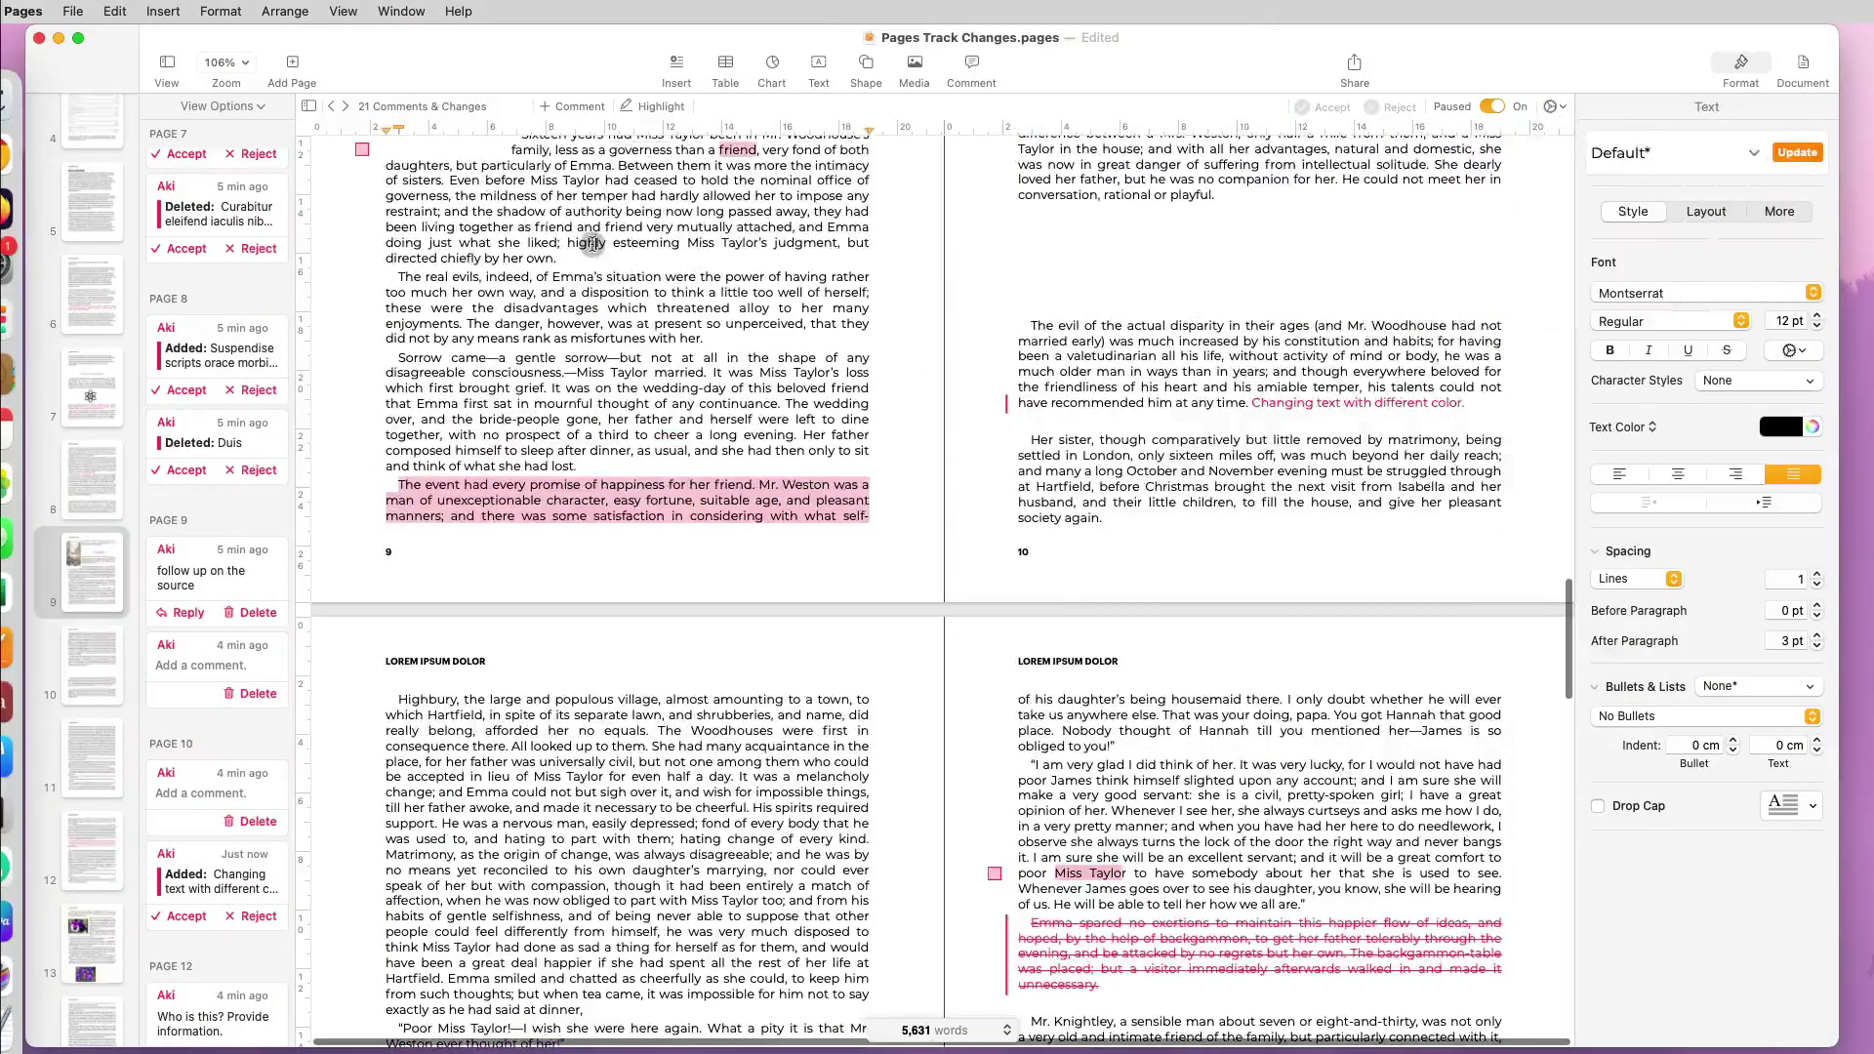
Replace the author name for comments and tracked changes in the General settings and check it on the listed entries.
left_click(23, 11)
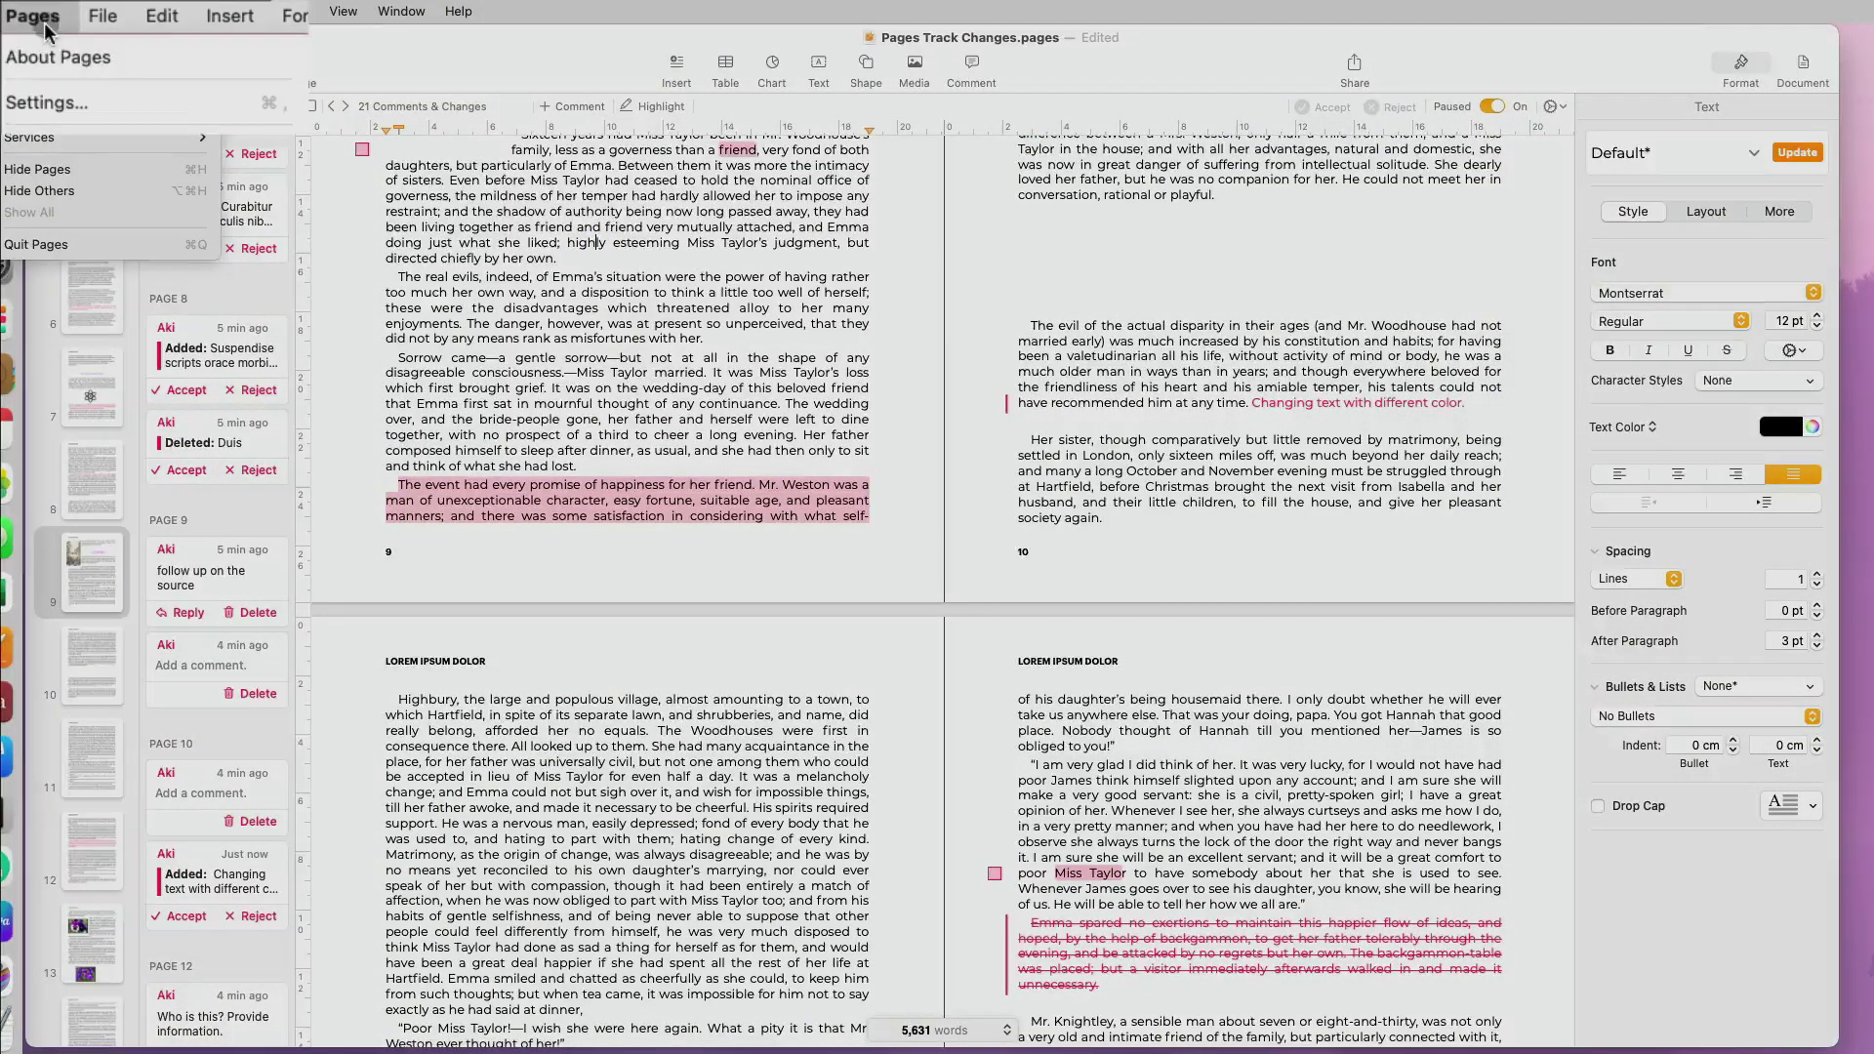
left_click(56, 104)
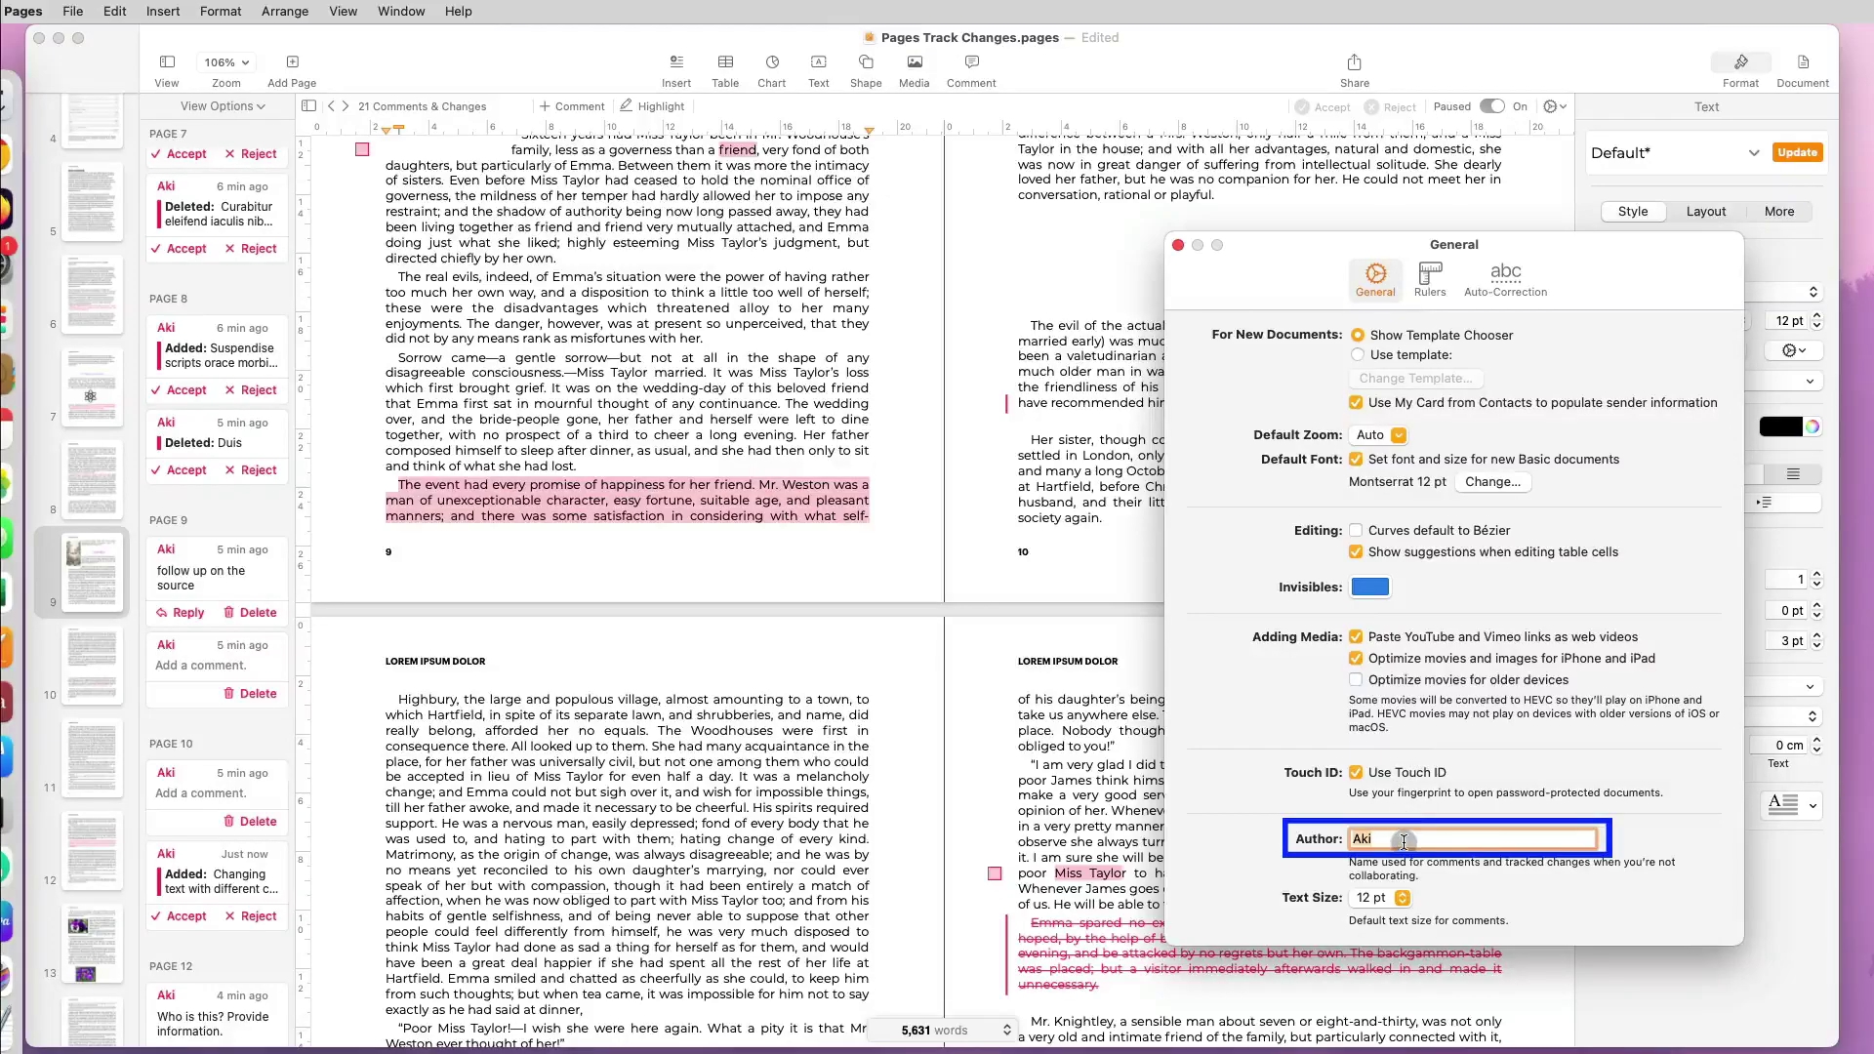
double_click(1357, 838)
key("BackSpace")
type("Mary")
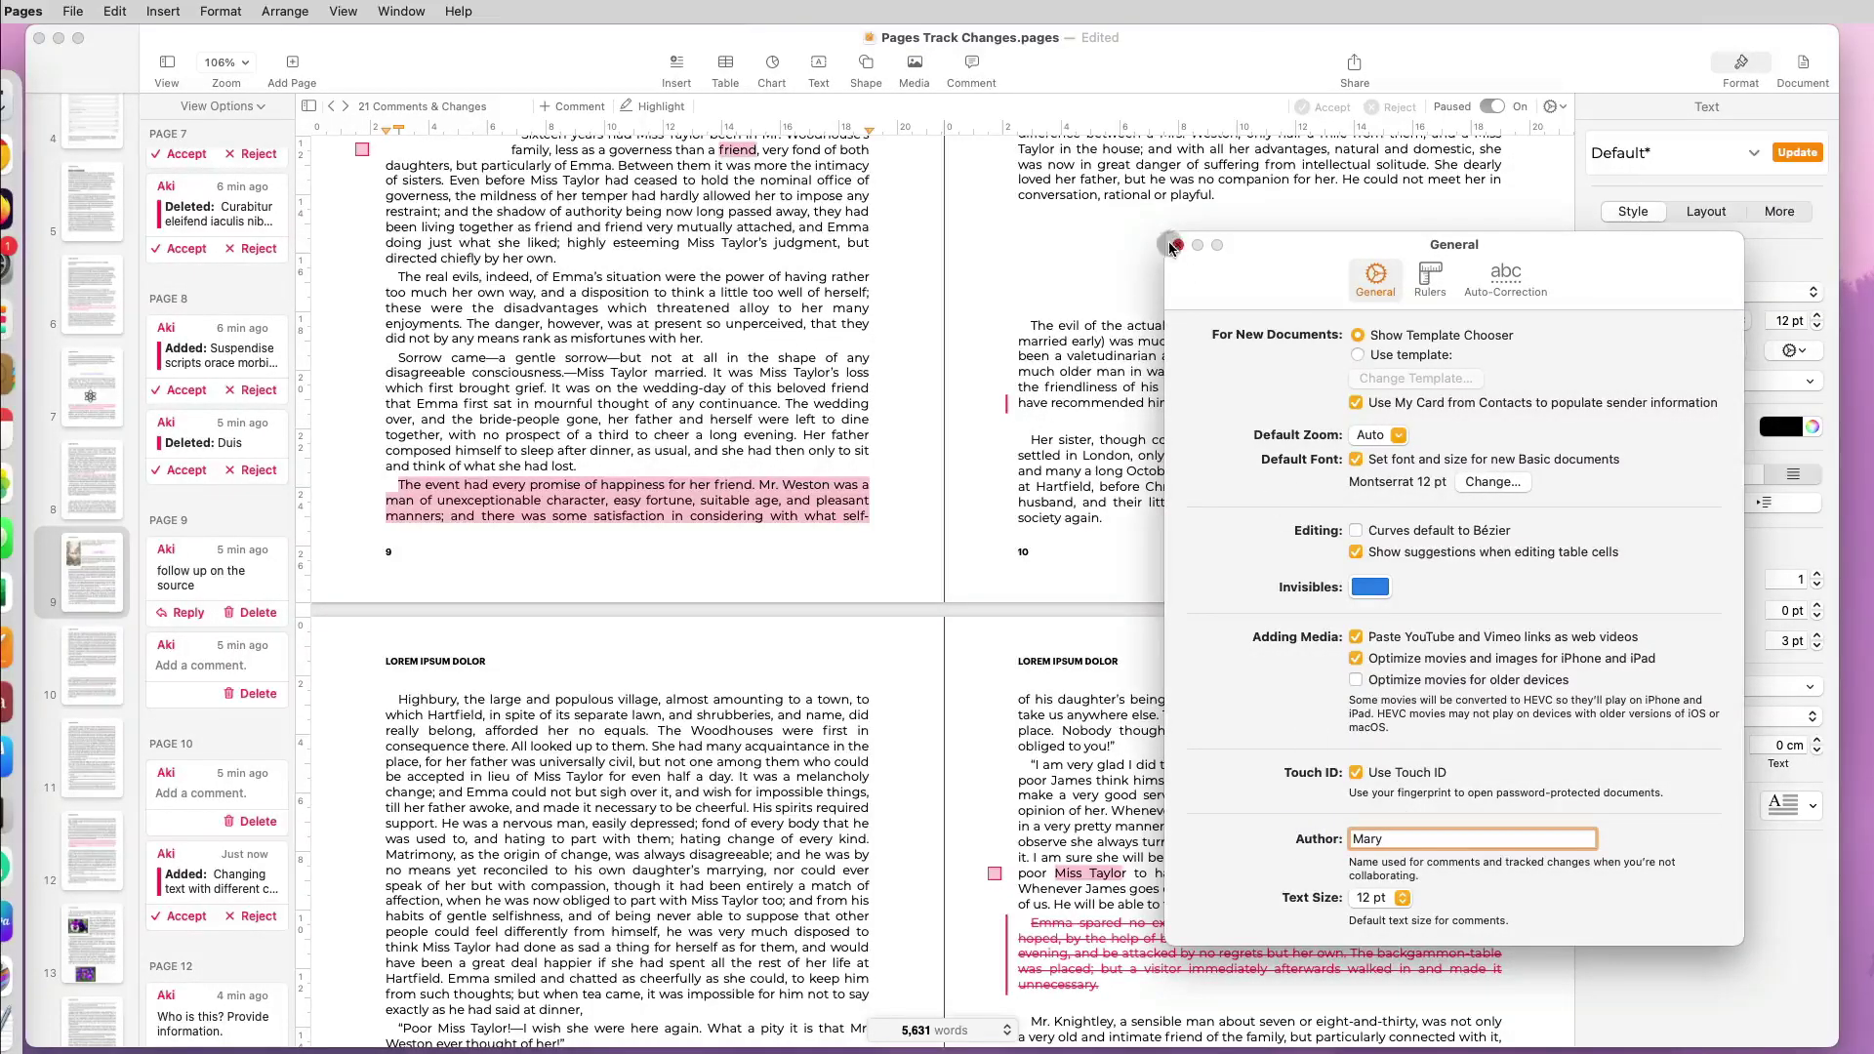
left_click(1178, 245)
left_click(173, 223)
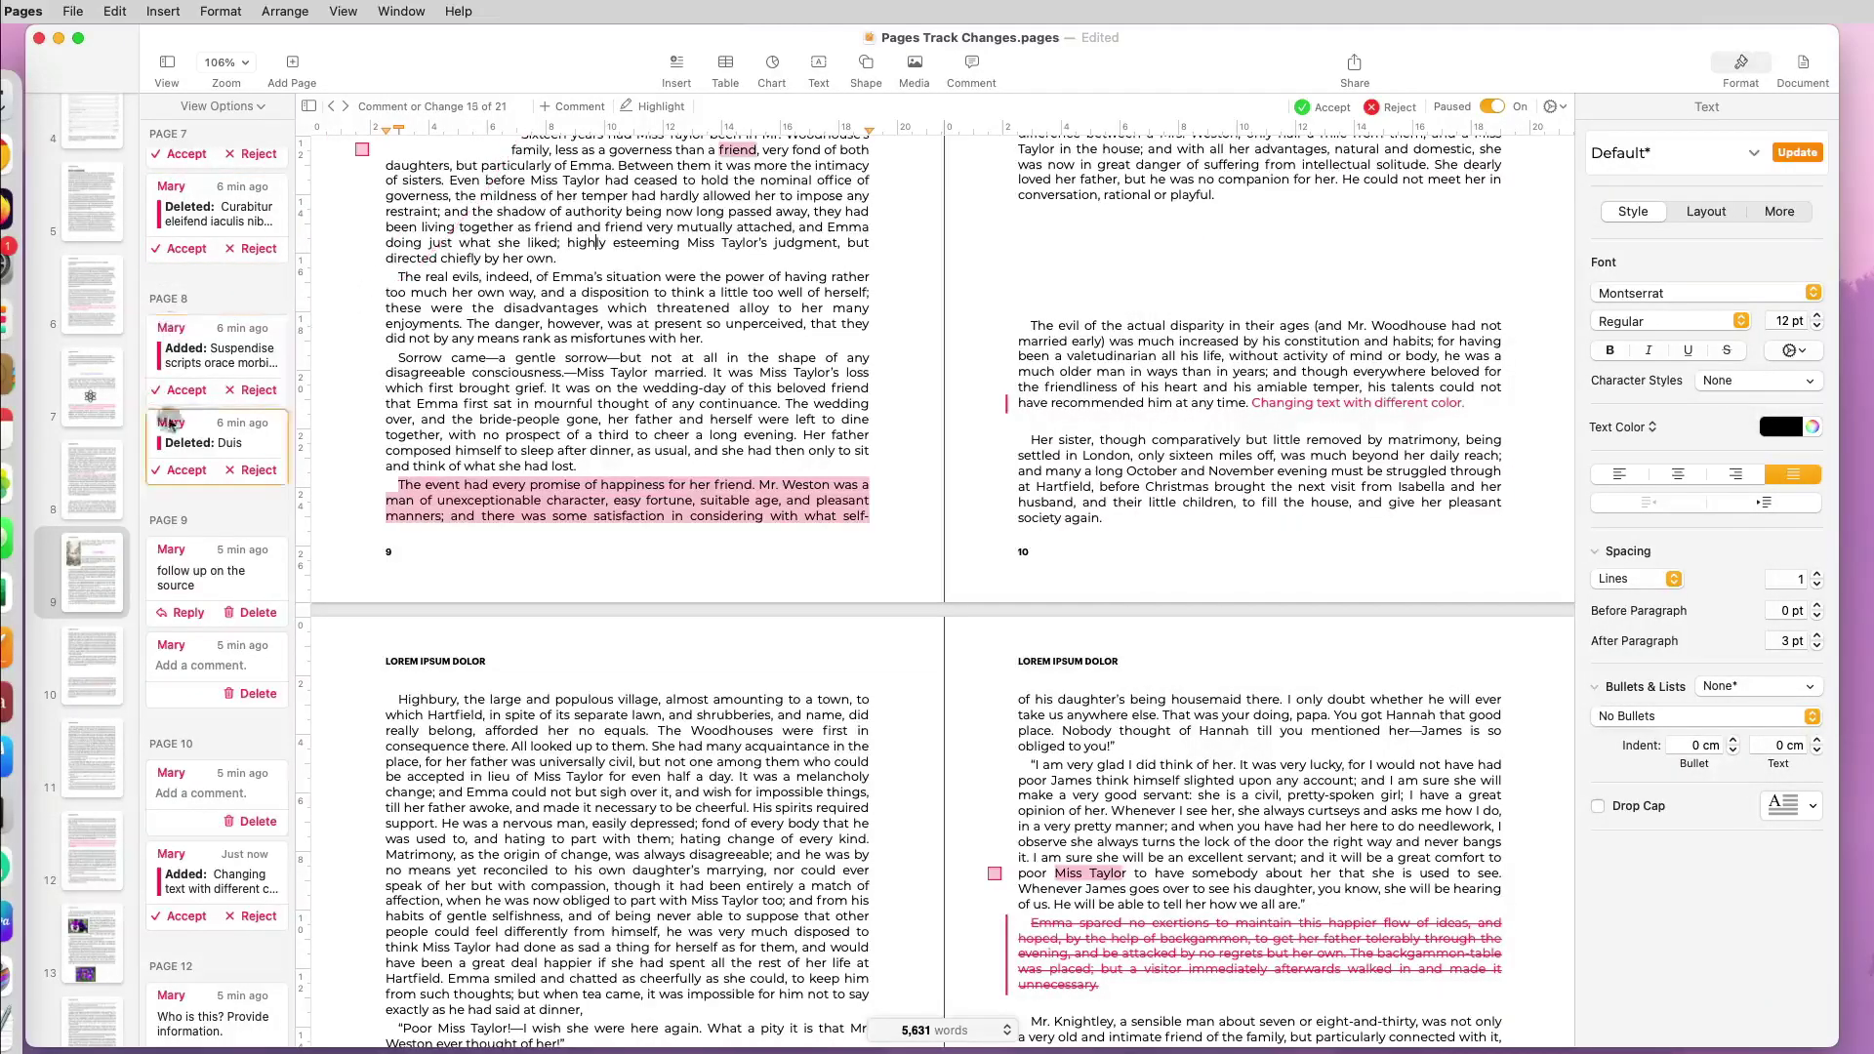
Sort the Comments & Changes list by date and return it to sorting by page.
left_click(264, 105)
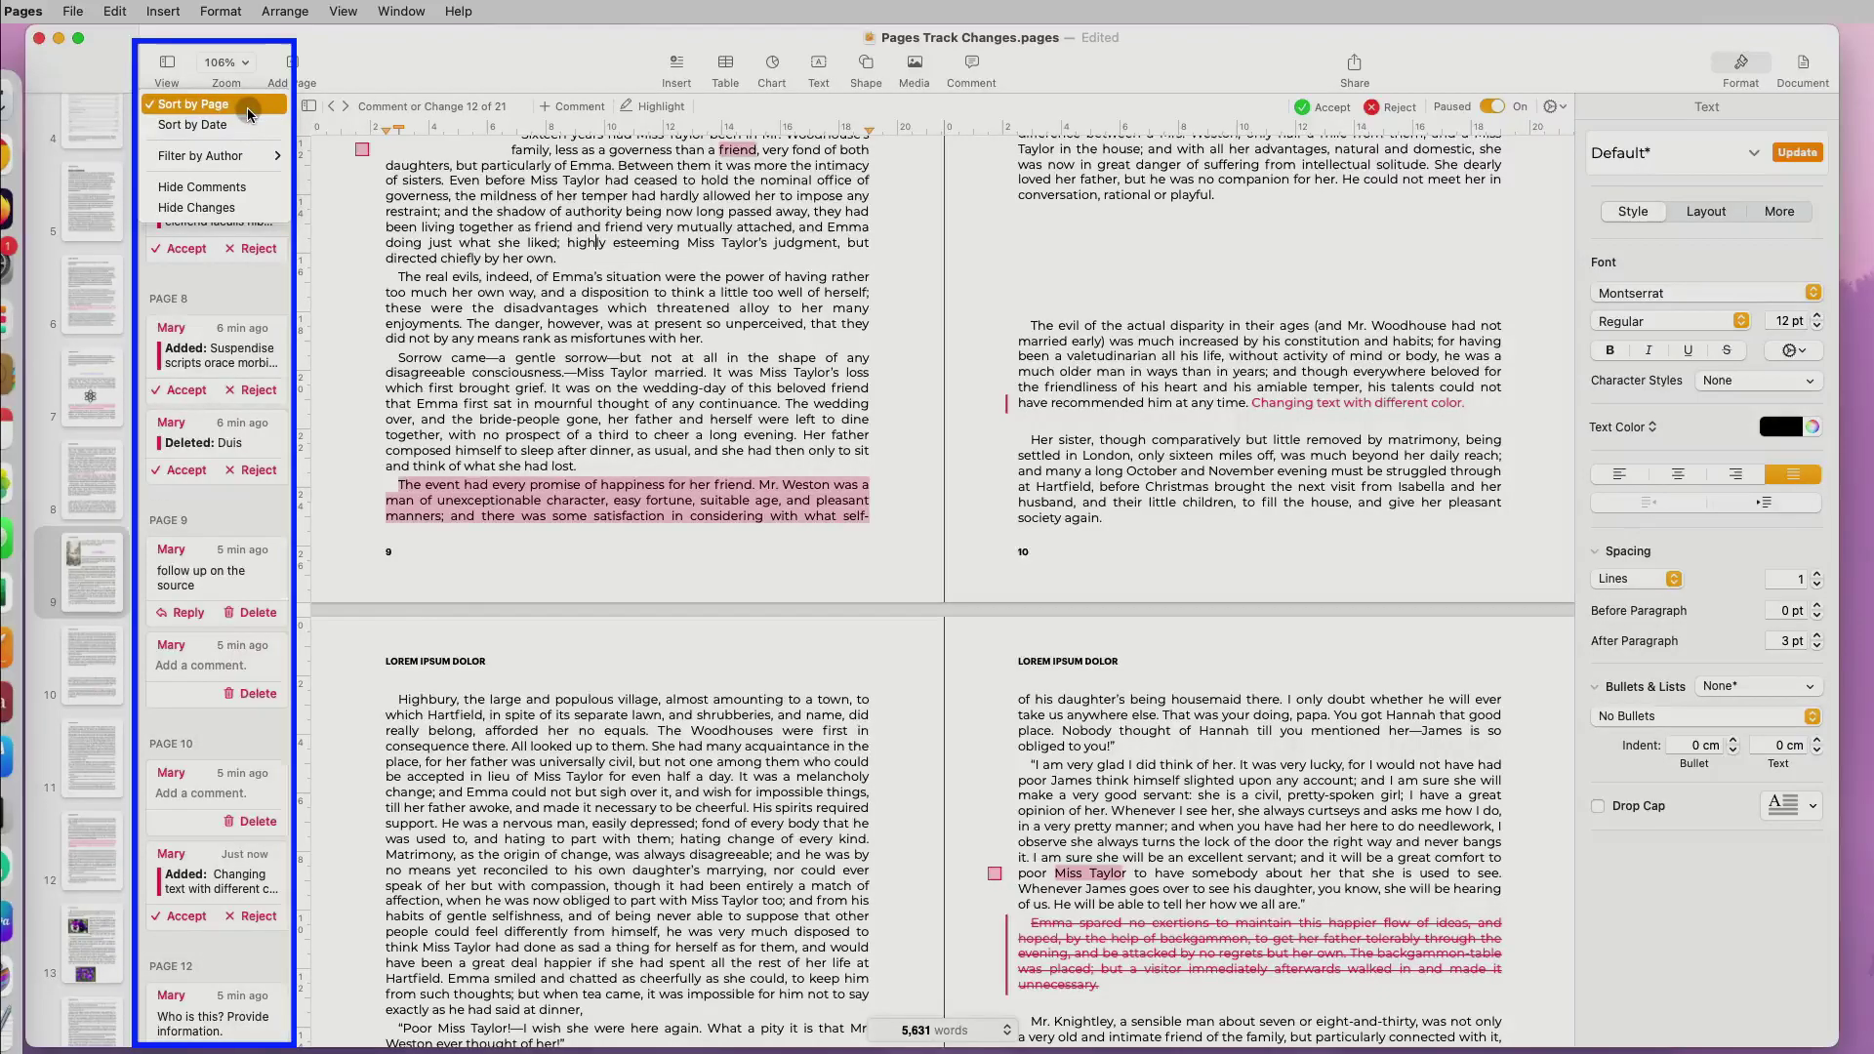
left_click(244, 125)
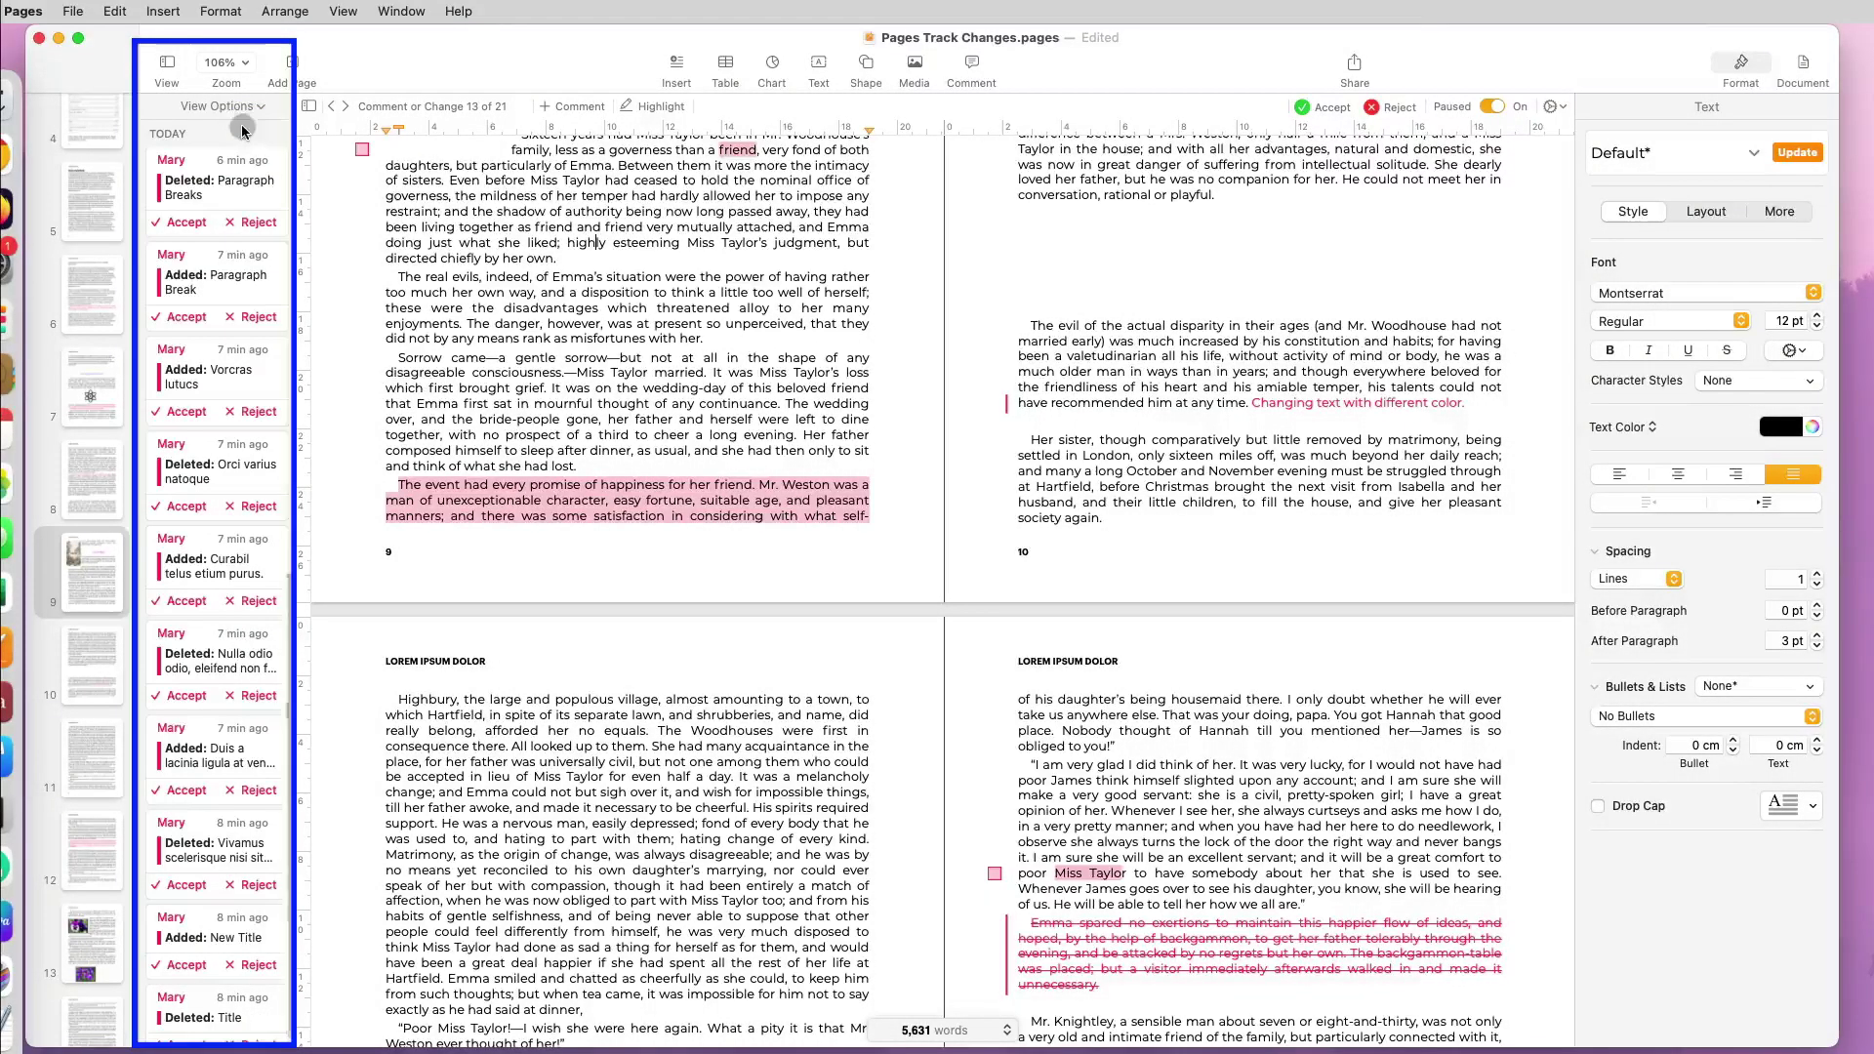
left_click(244, 106)
left_click(249, 113)
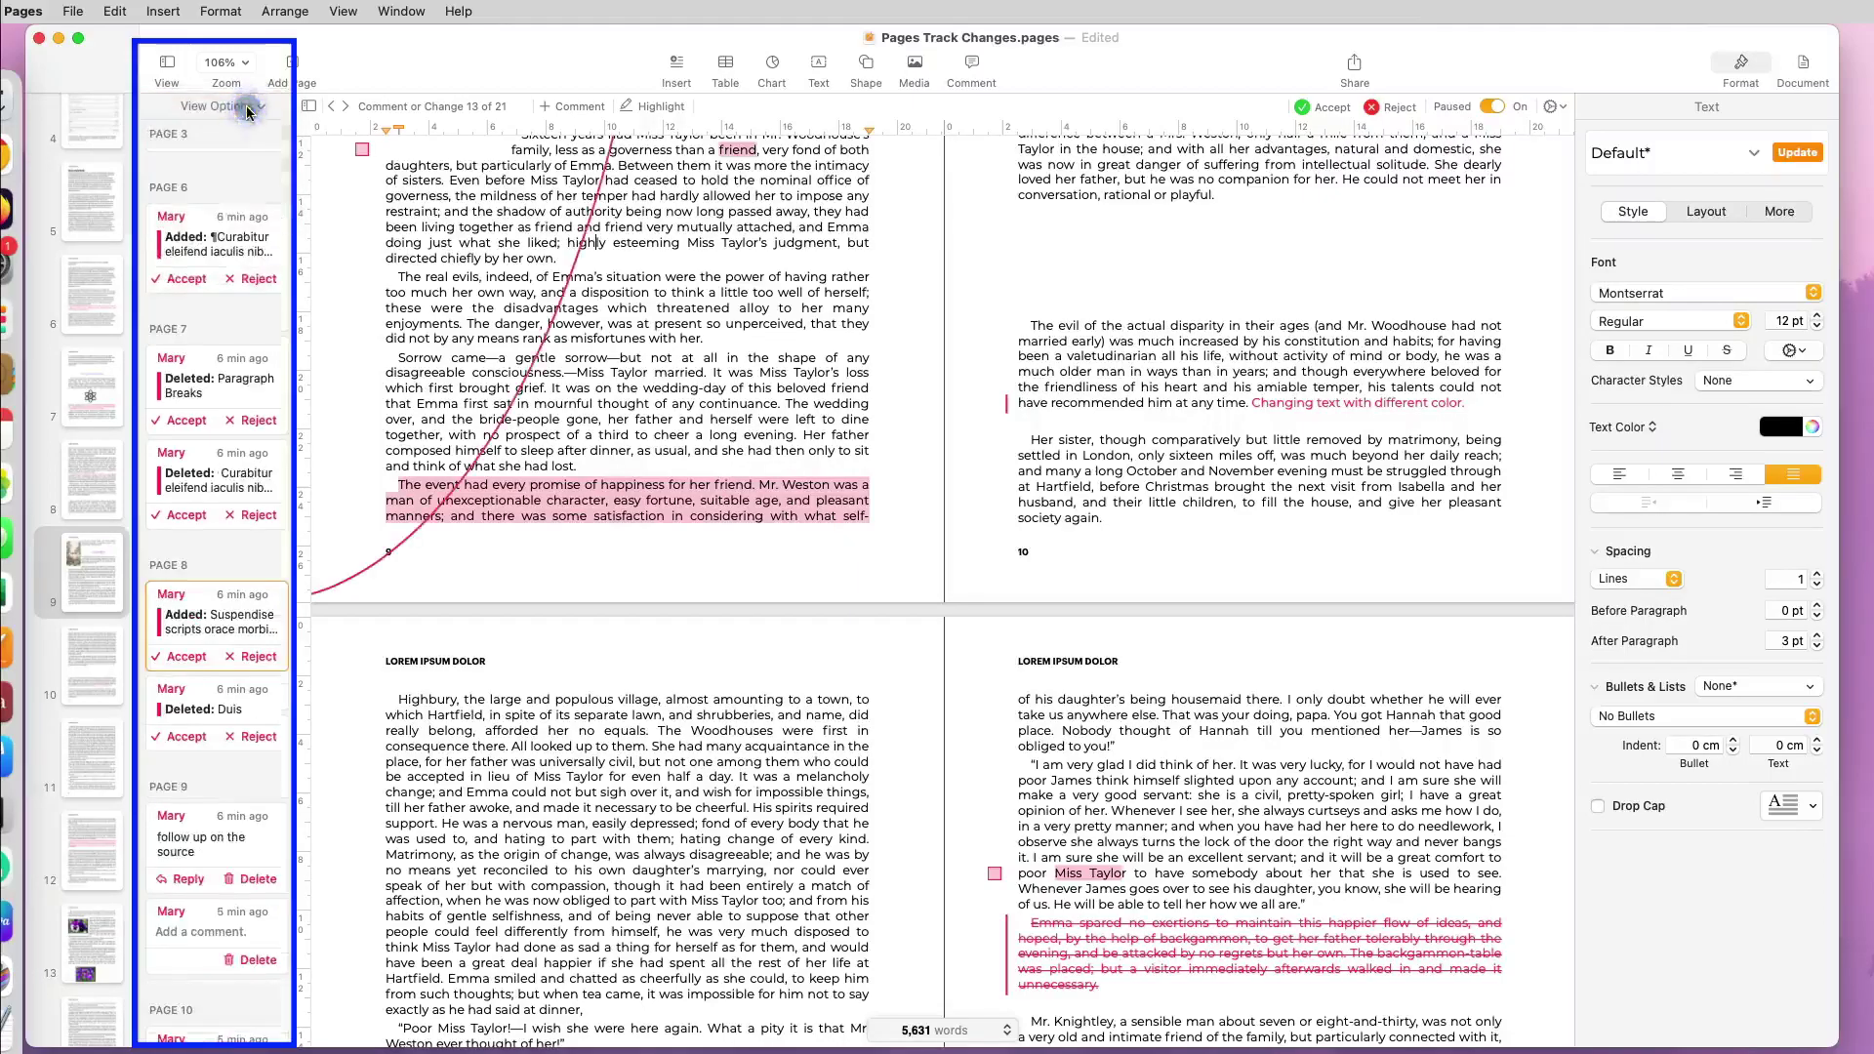
View the author filter choices and hide the comments in the Comments & Changes pane.
left_click(249, 109)
mouse_move(278, 159)
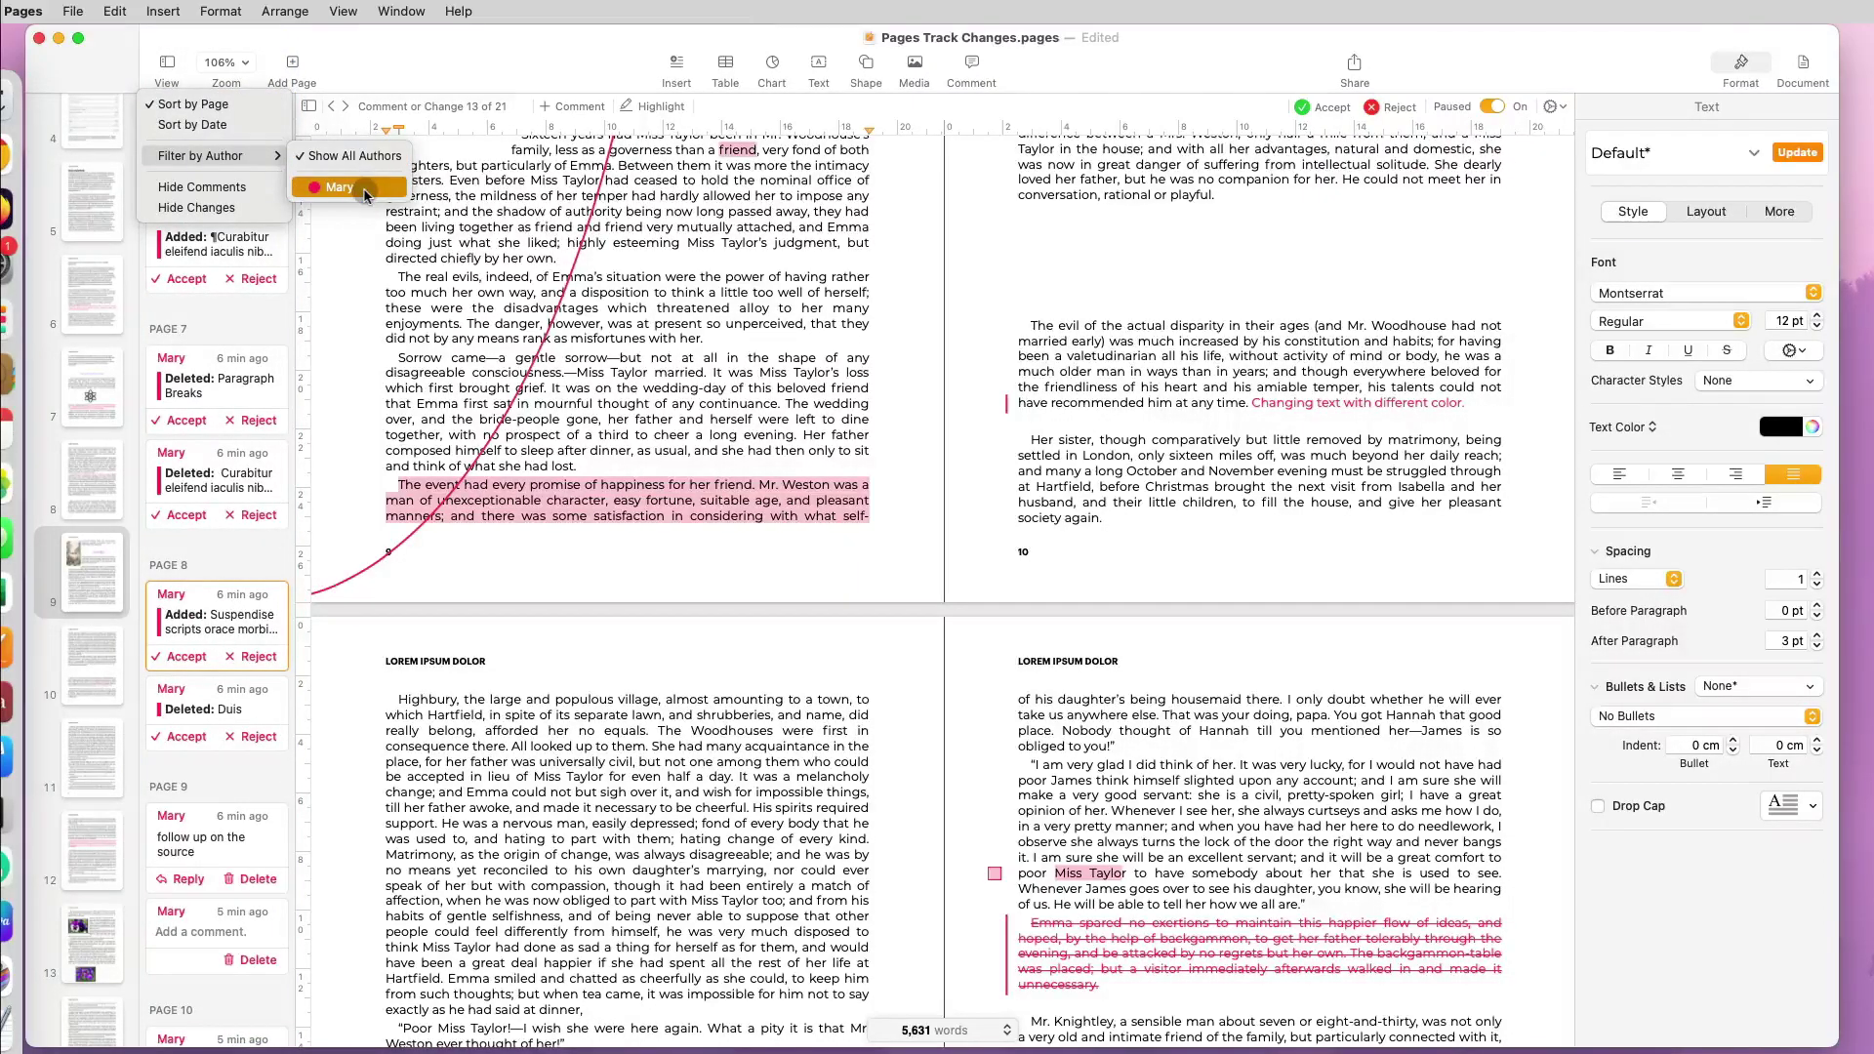
left_click(253, 186)
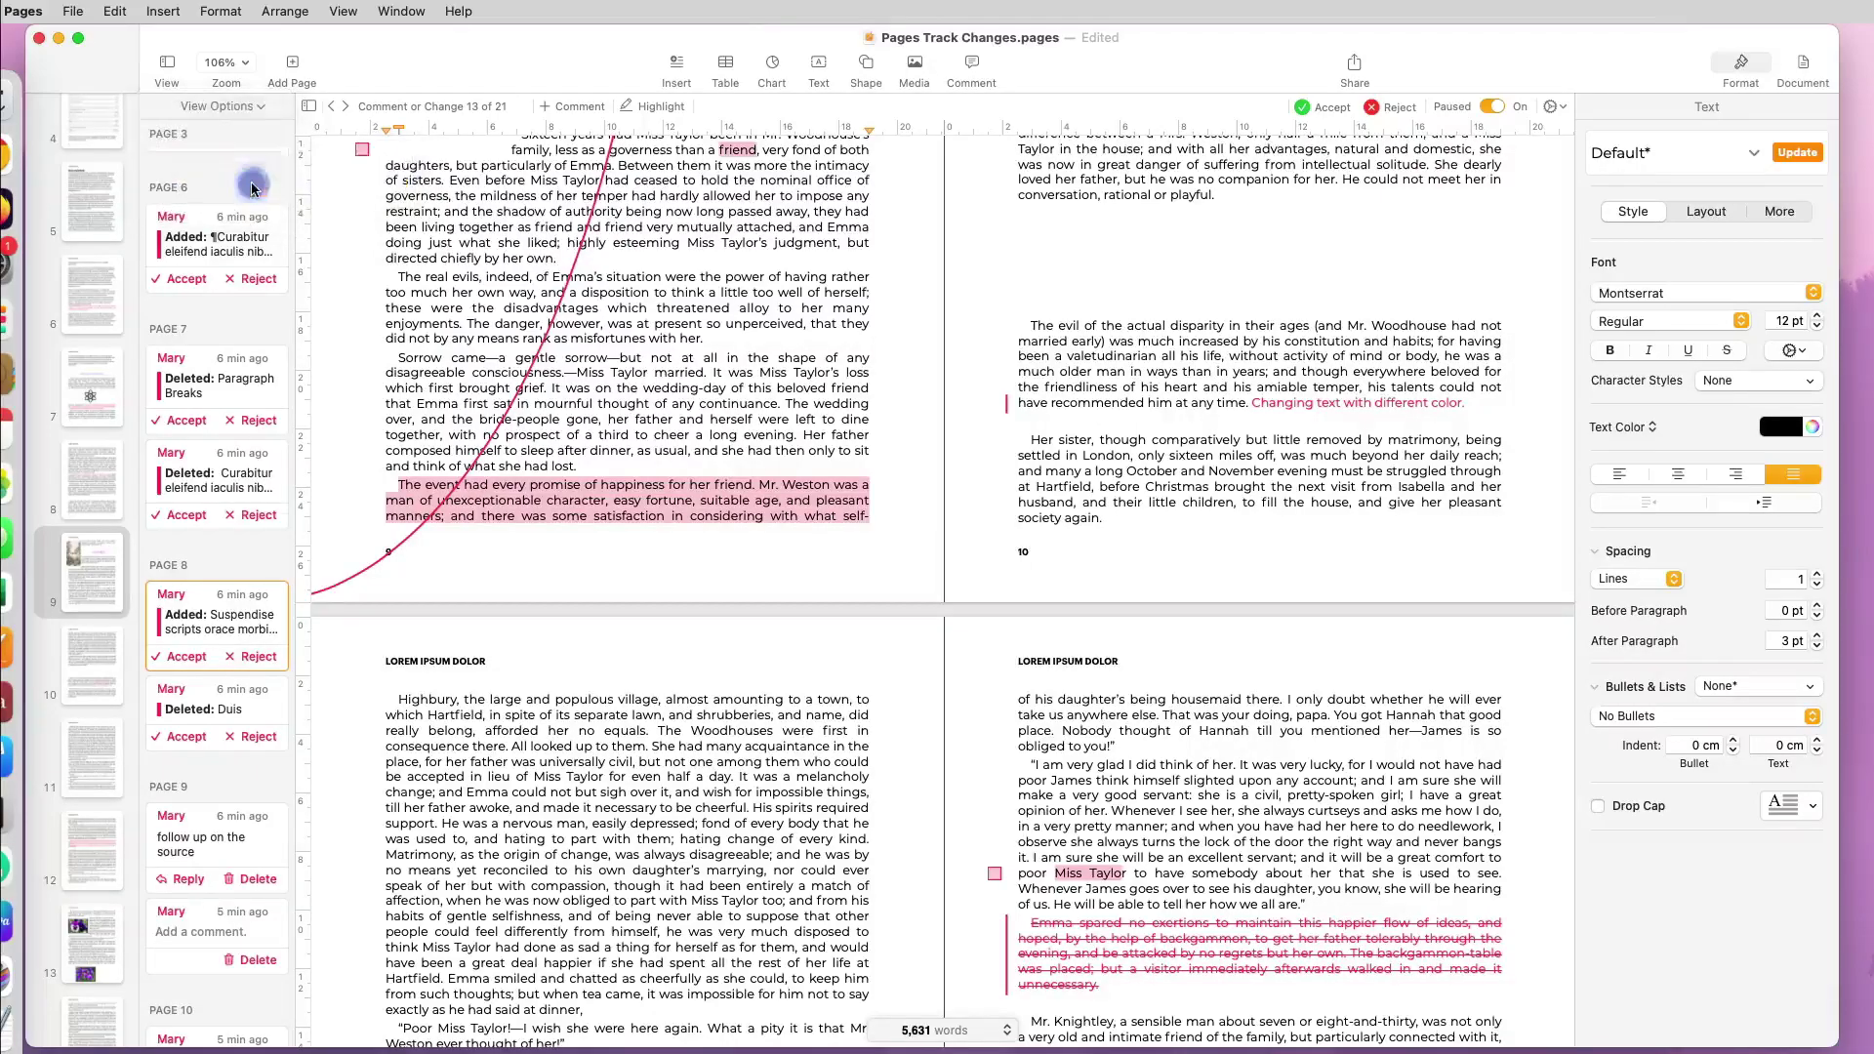
scroll(251, 263, "up", 10)
Show the comments again and hide the tracked changes in the Comments & Changes pane.
left_click(263, 108)
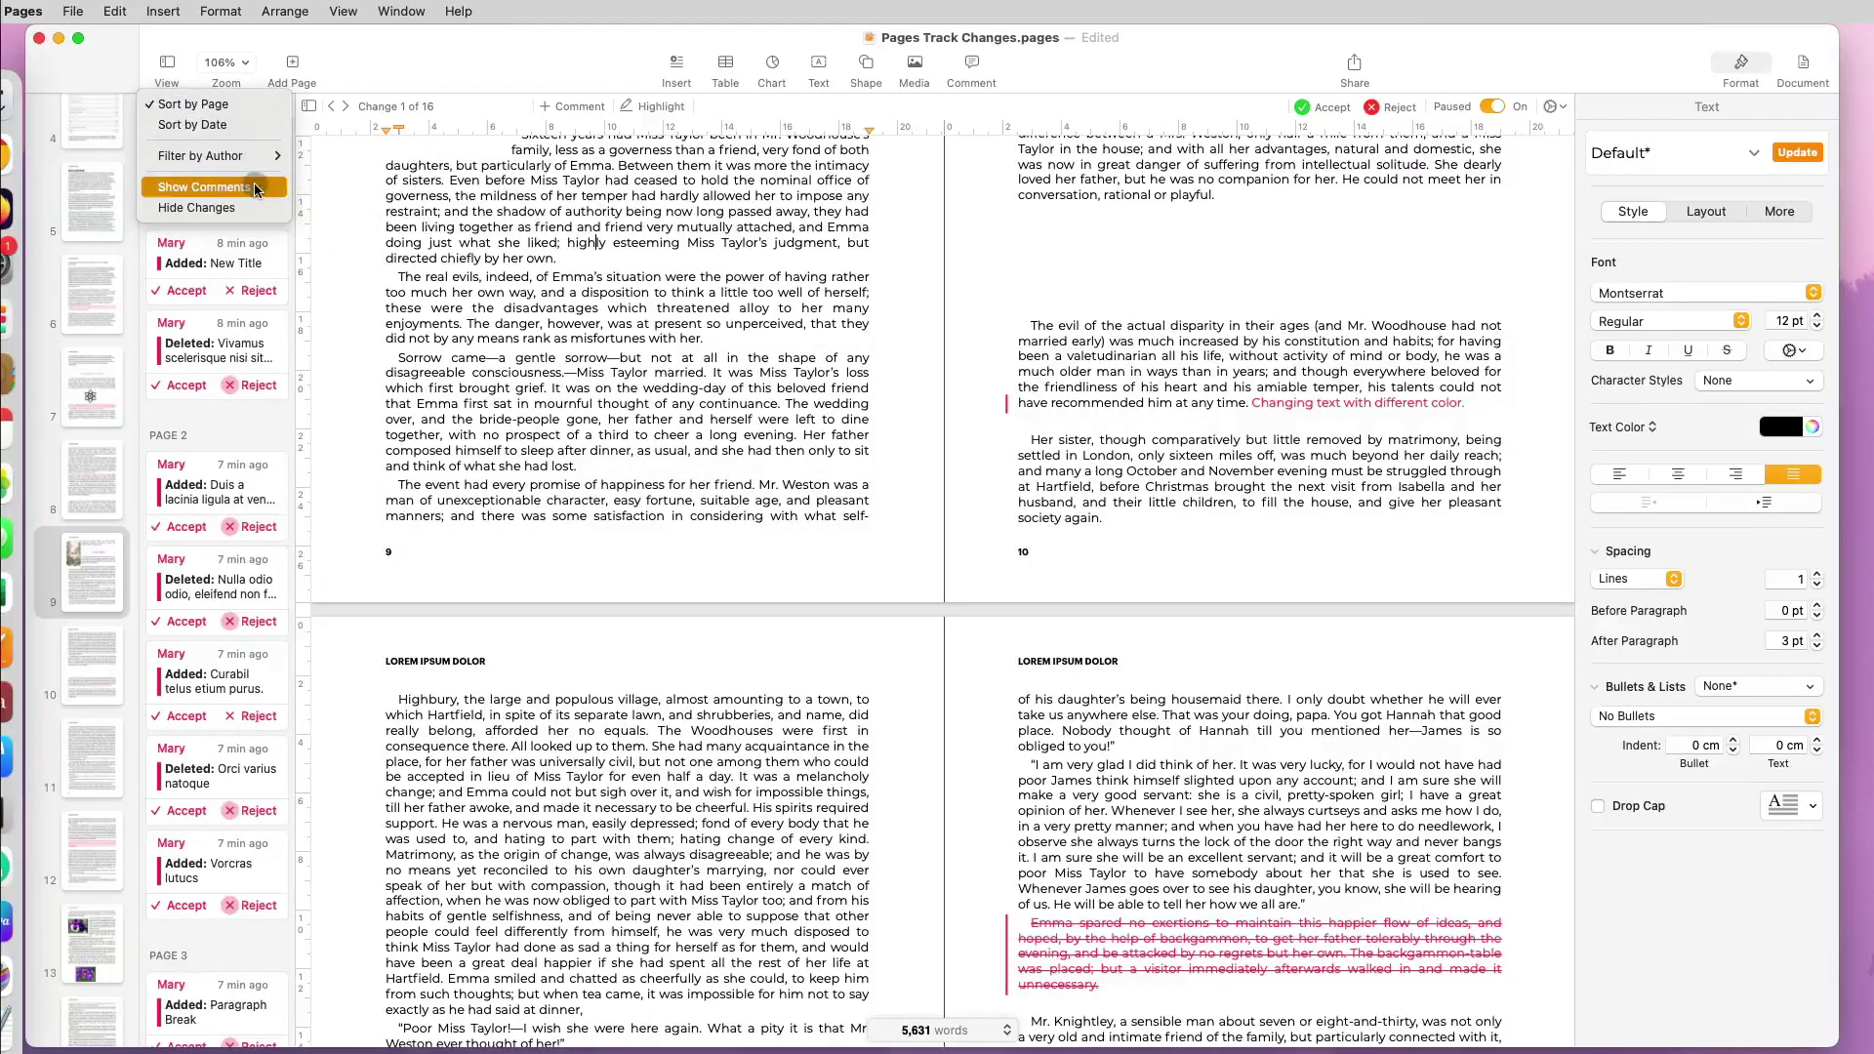
left_click(249, 185)
left_click(264, 110)
left_click(251, 205)
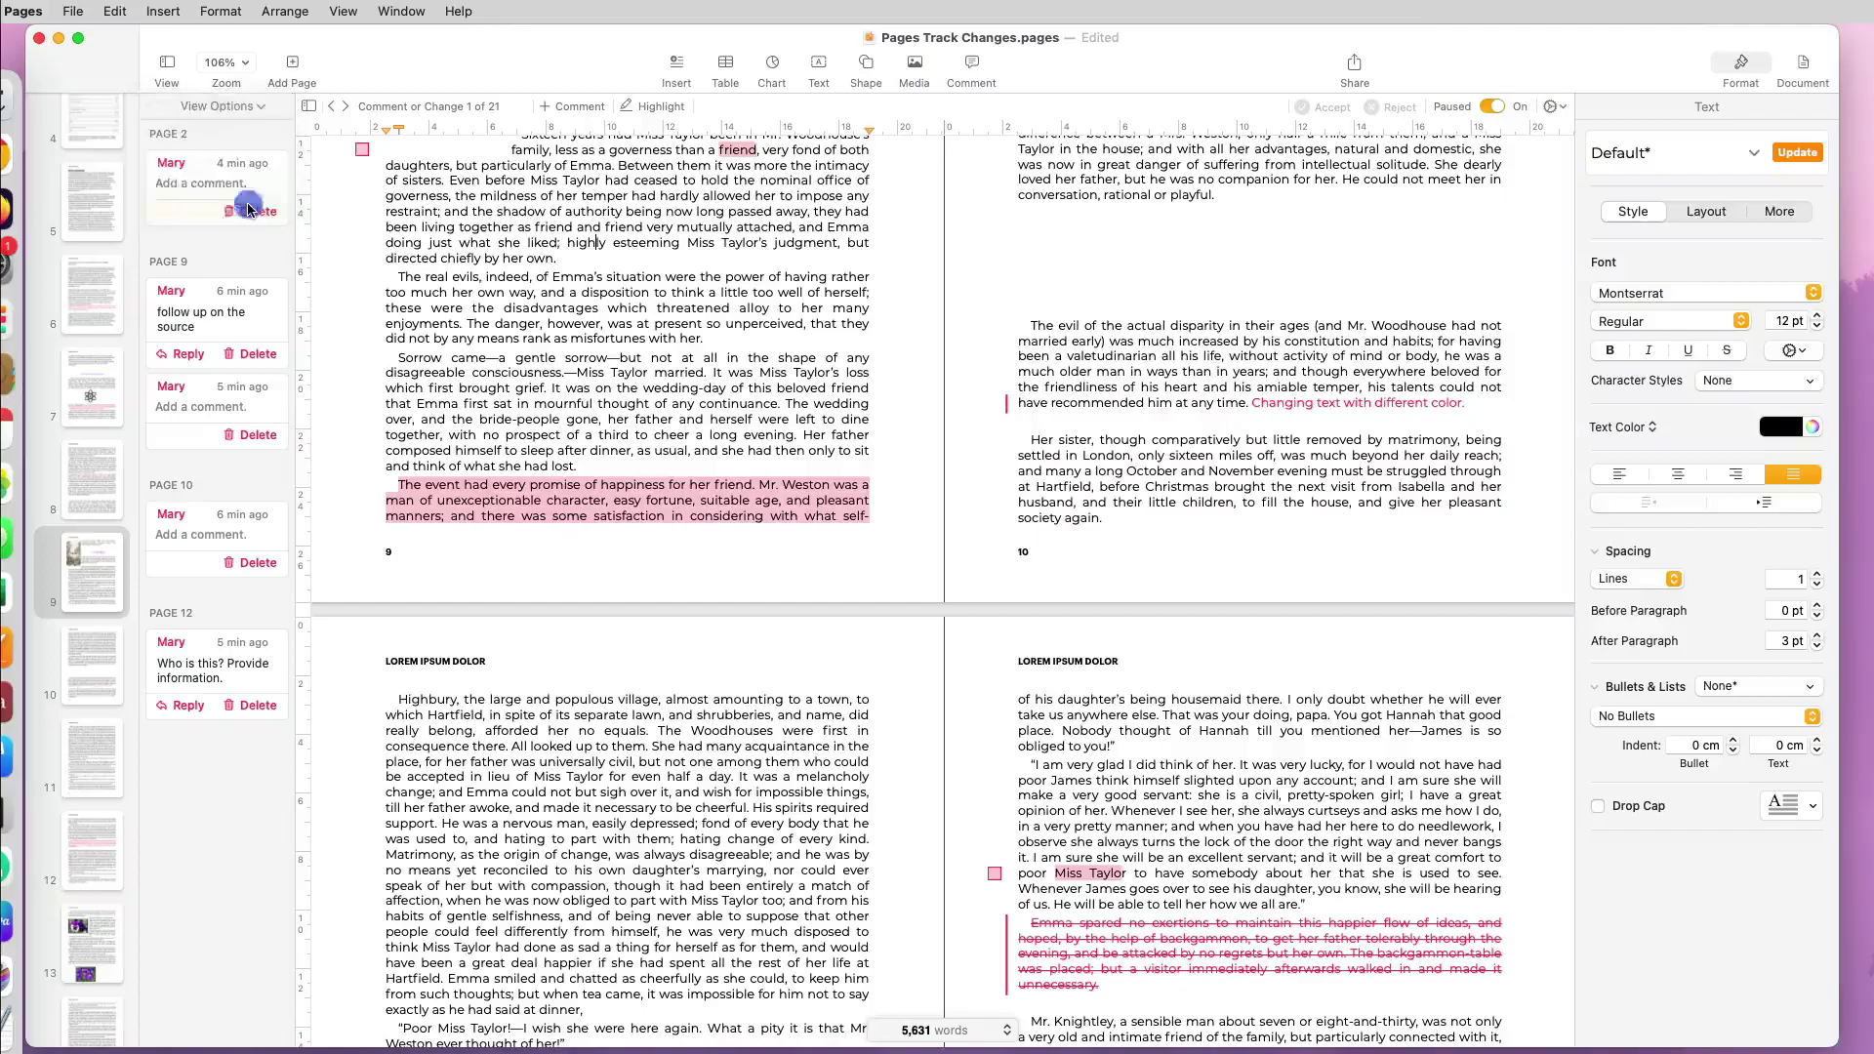
Append "- NOT TRACKED" to the purple heading "Changed Title Color" on page 7.
left_click(673, 719)
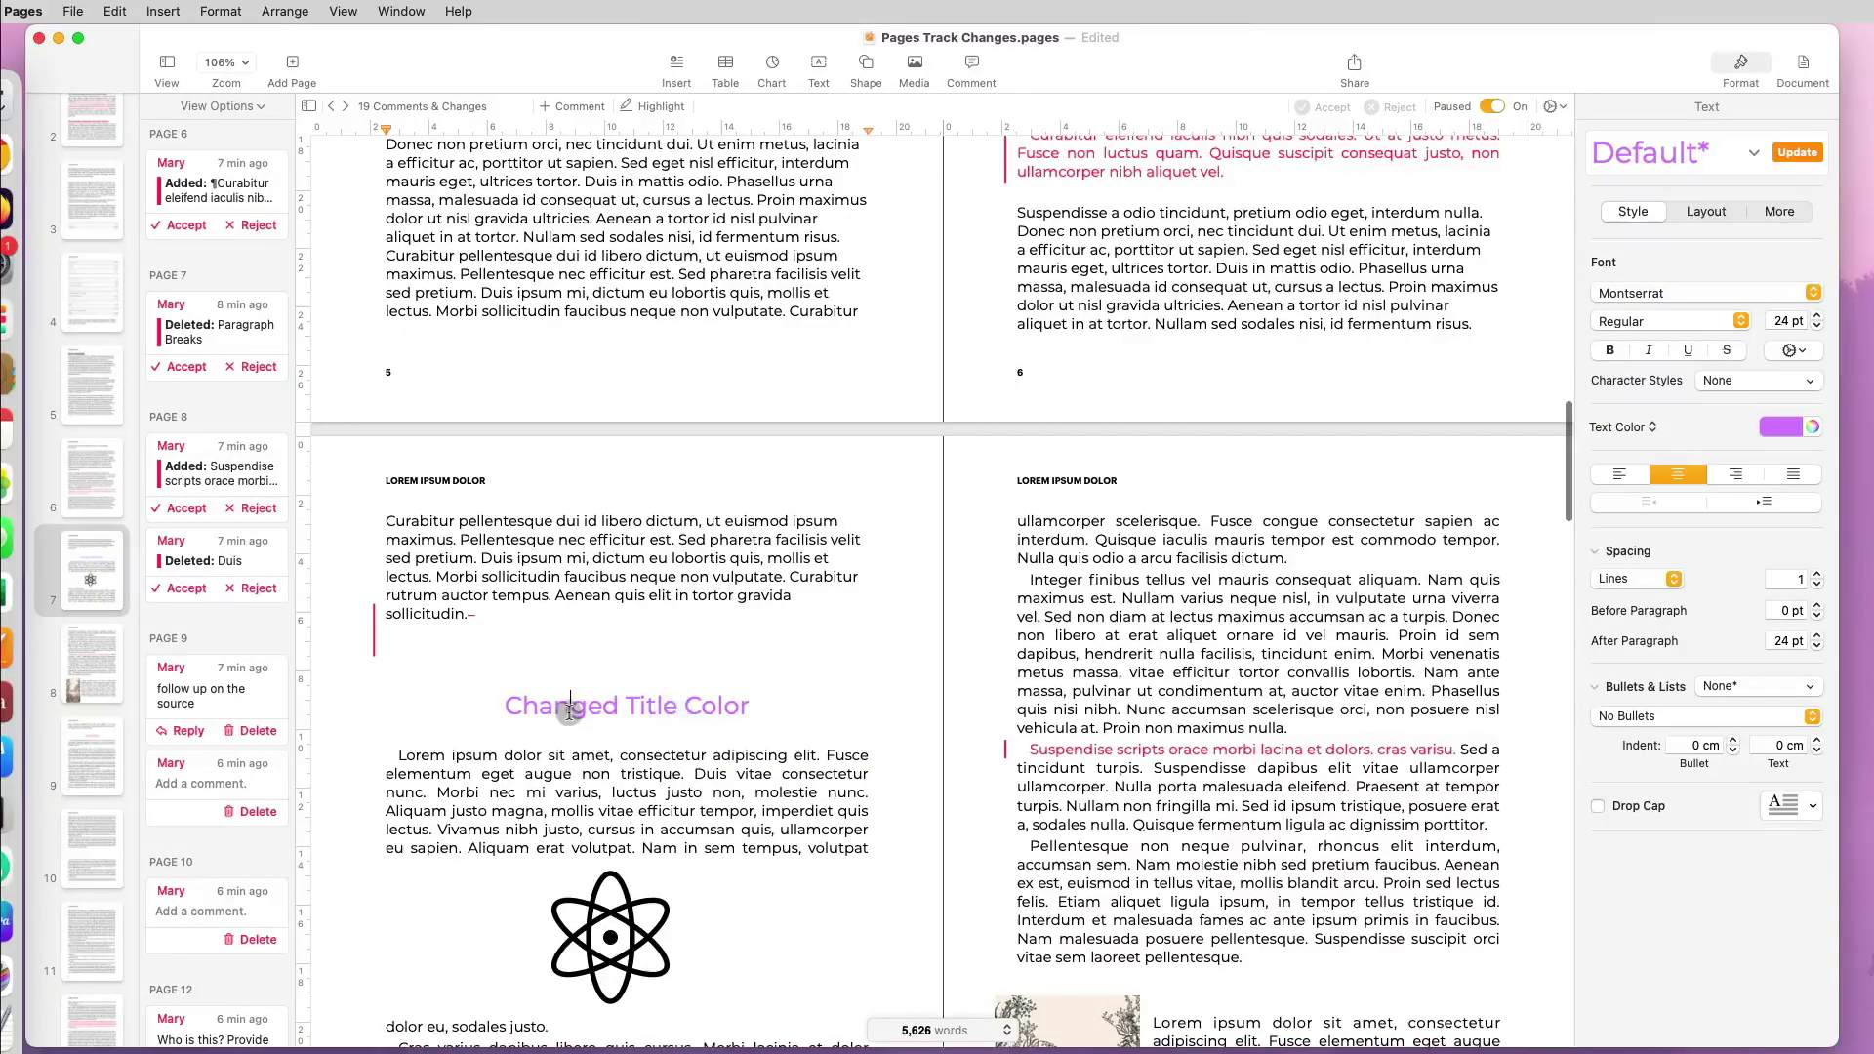
triple_click(742, 708)
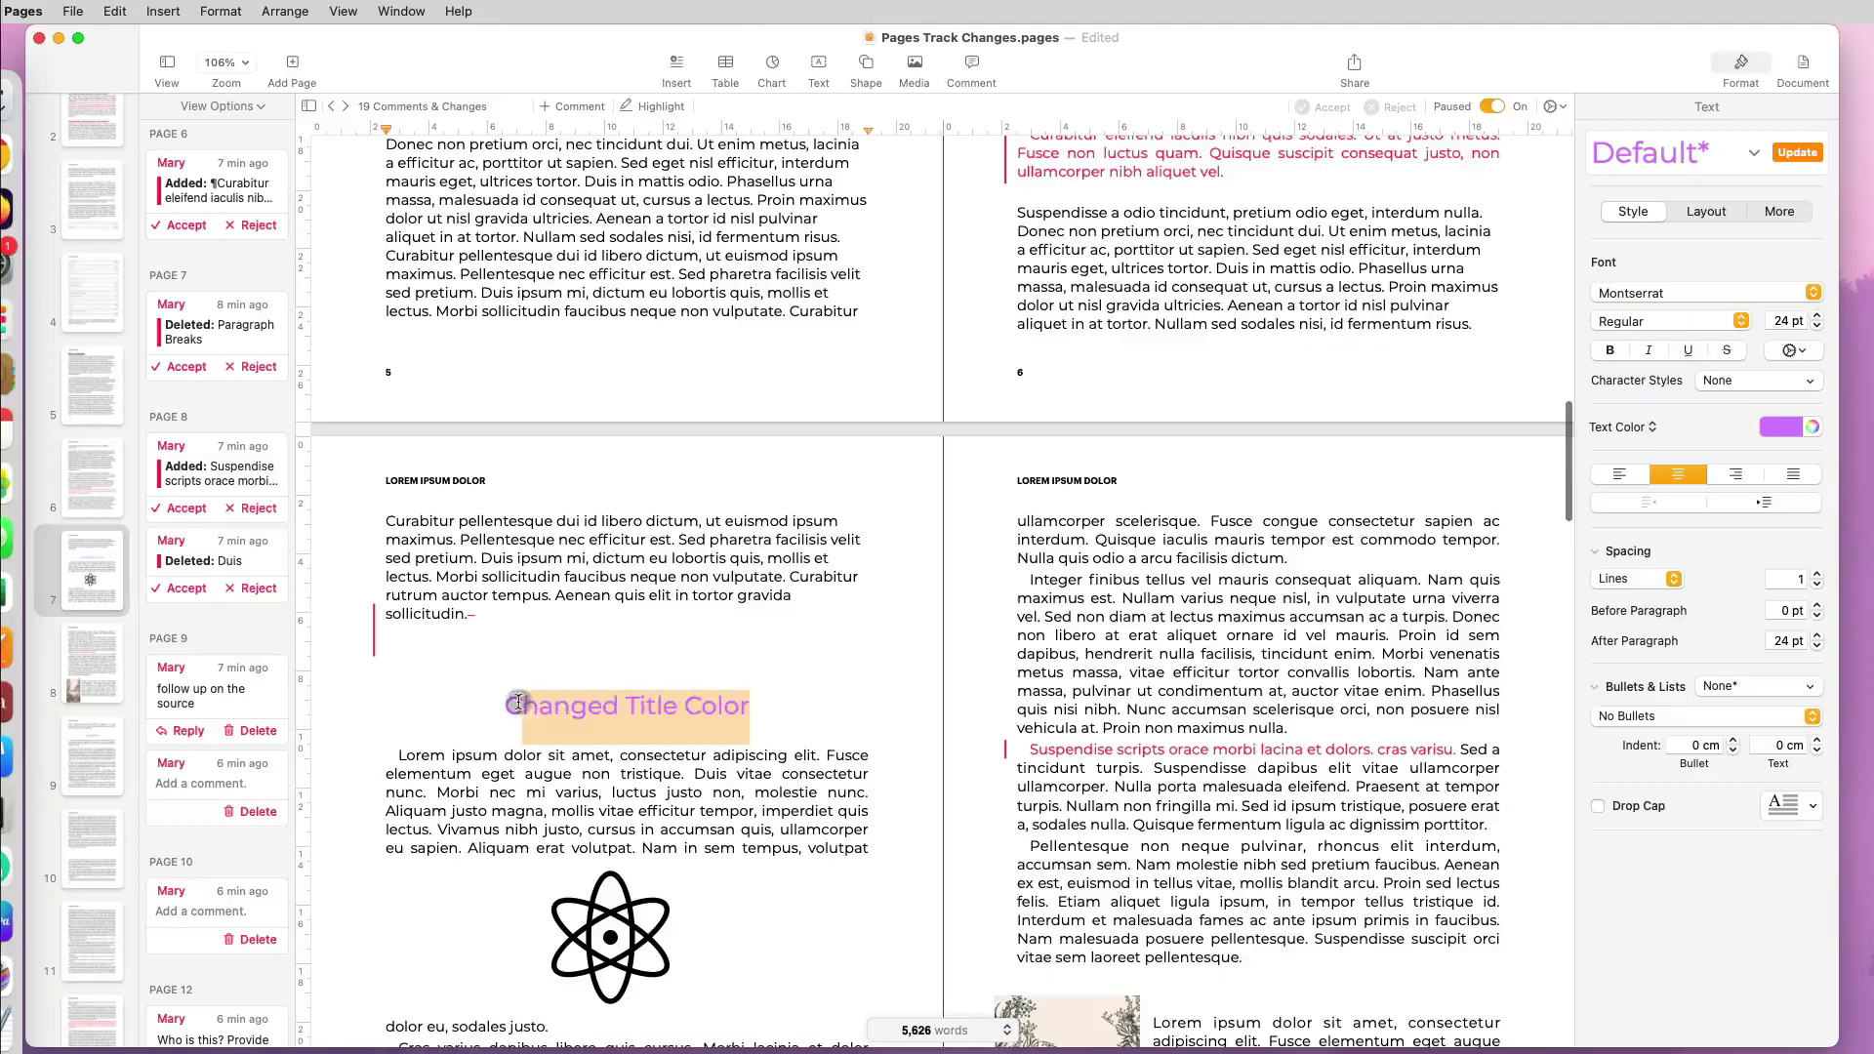
left_click(757, 705)
type("- ")
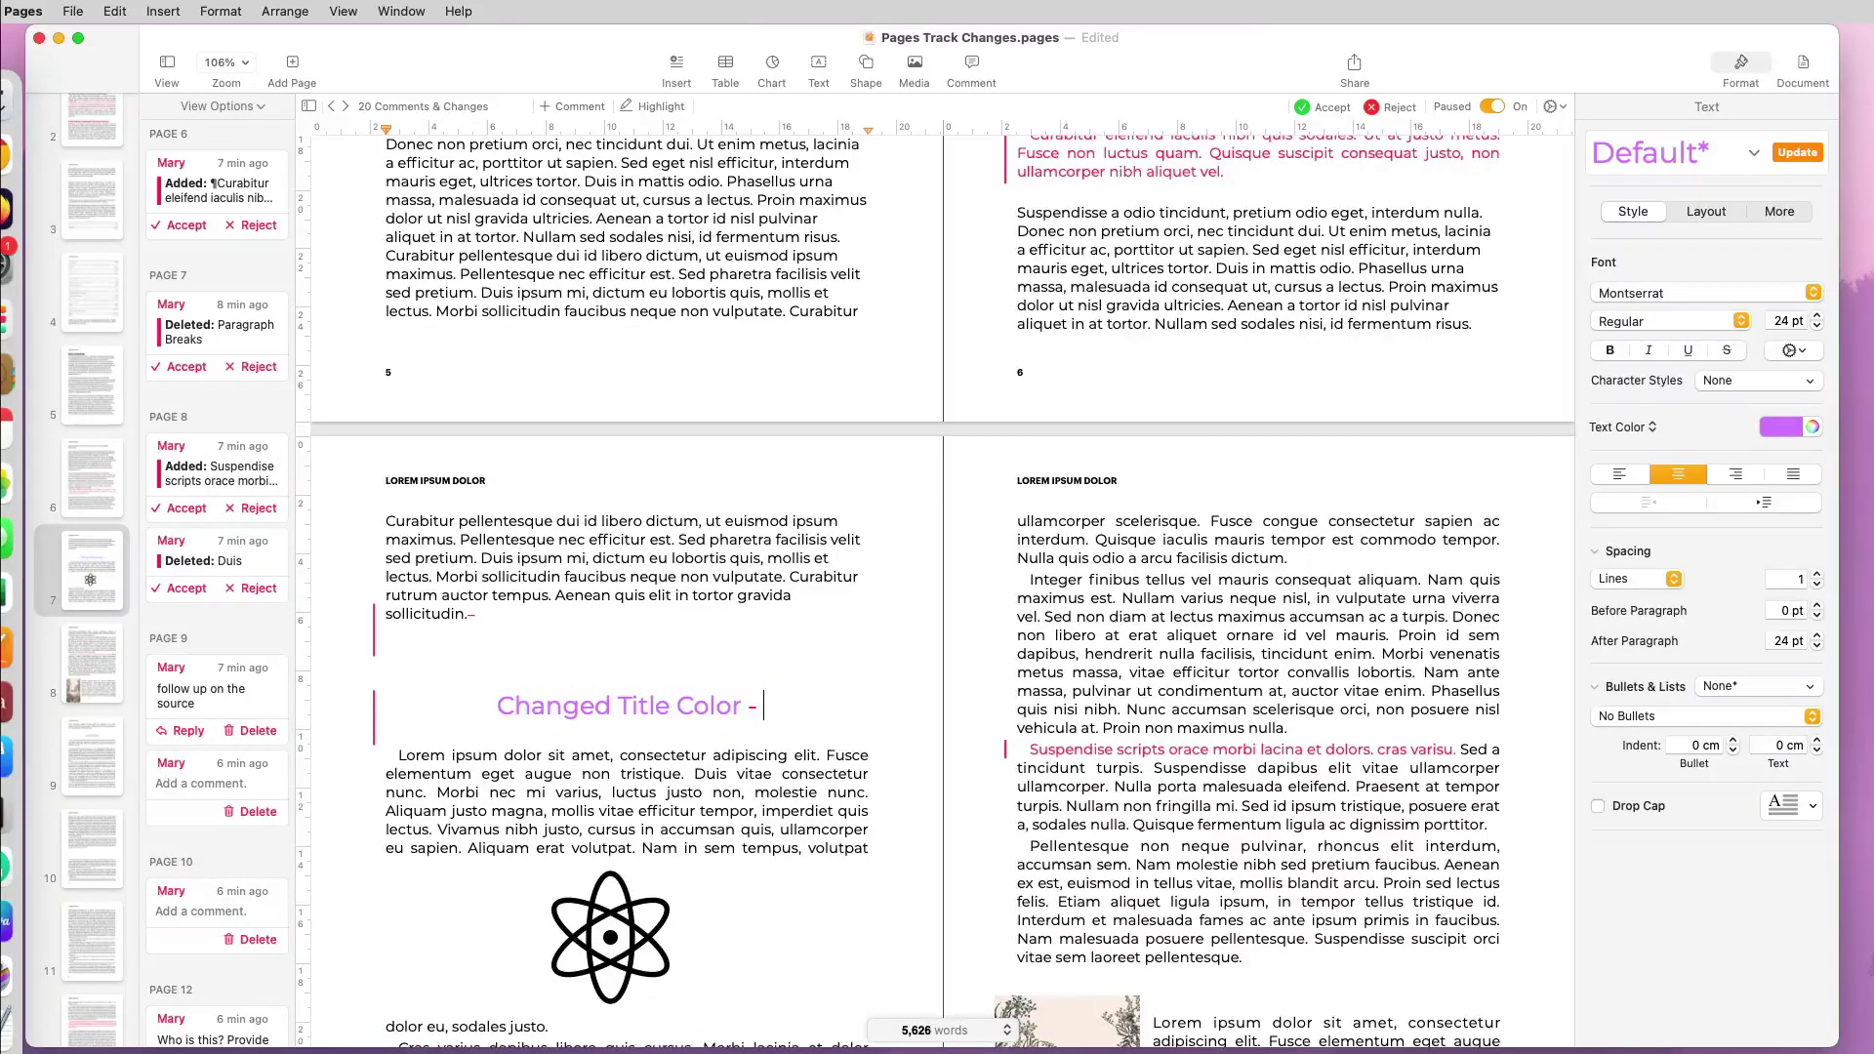
type("NOT TRACKED")
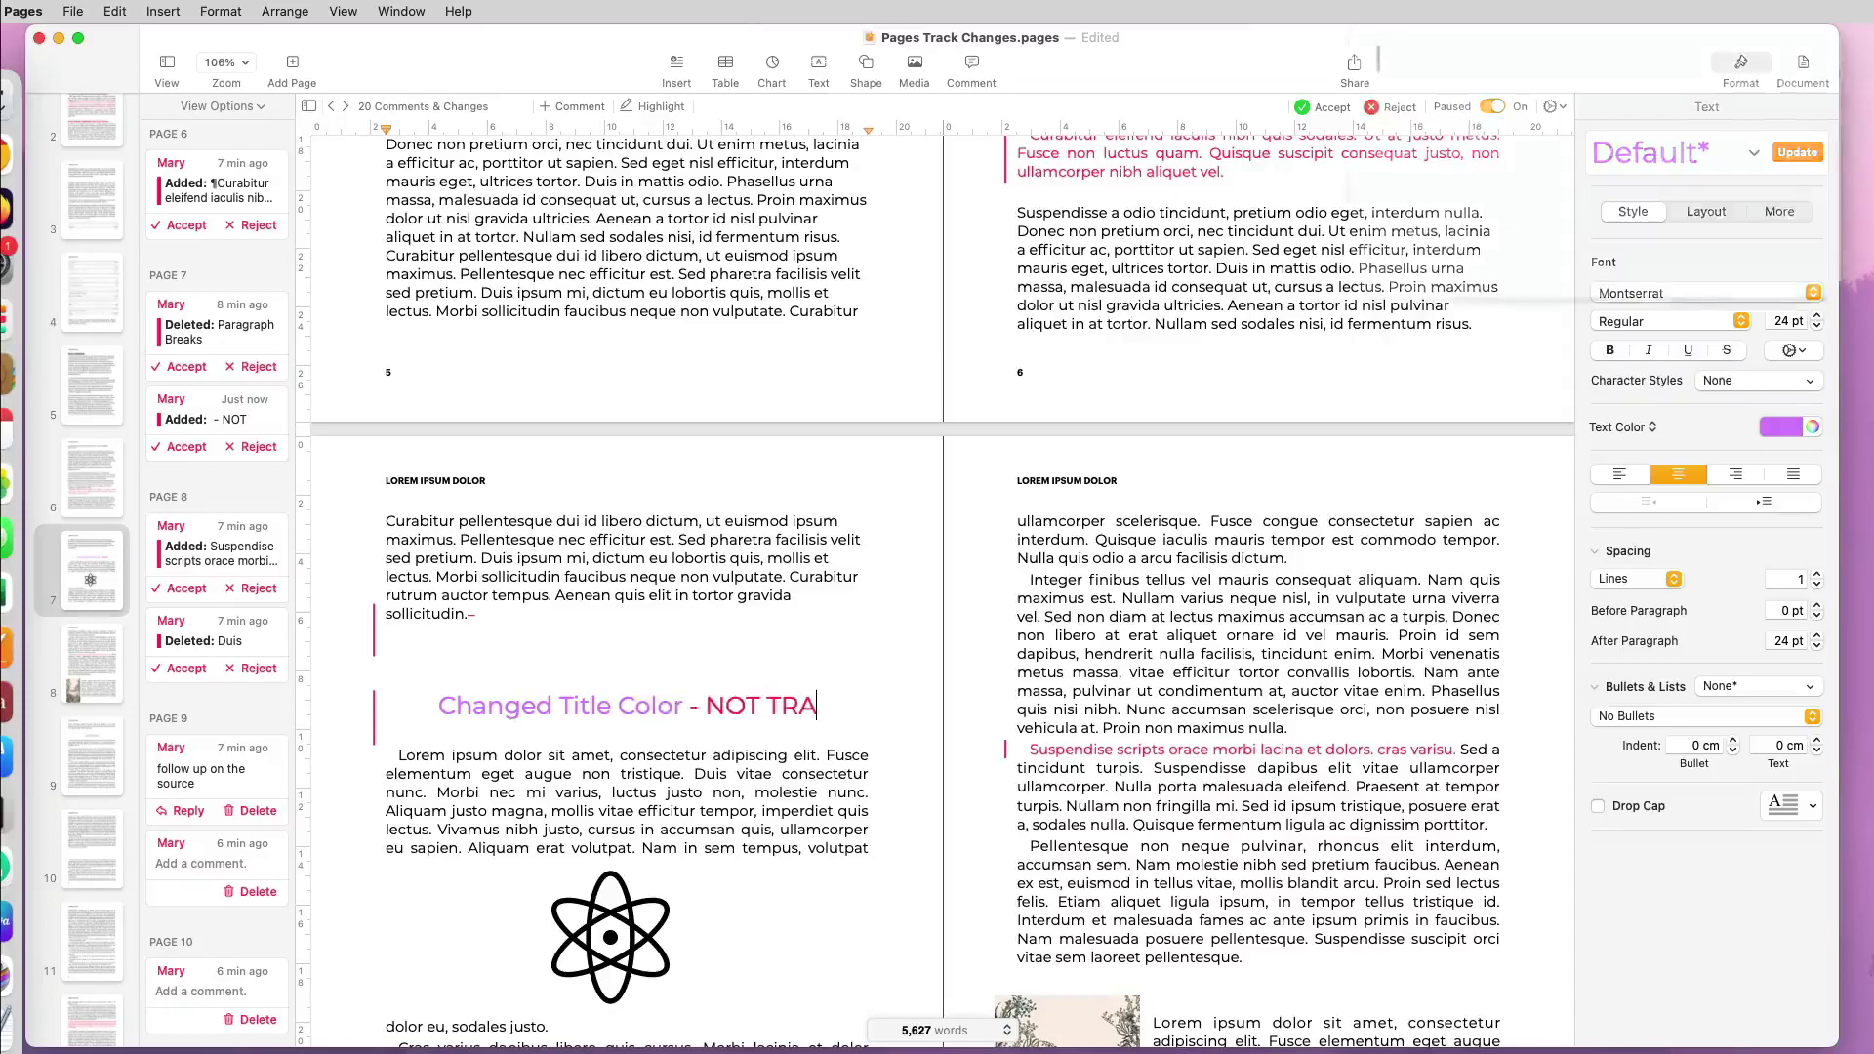
Delete the atom image on page 7 and add the line "Removing object - NOT TRACKED" below the paragraph.
left_click(624, 909)
scroll(625, 878, "down", 4)
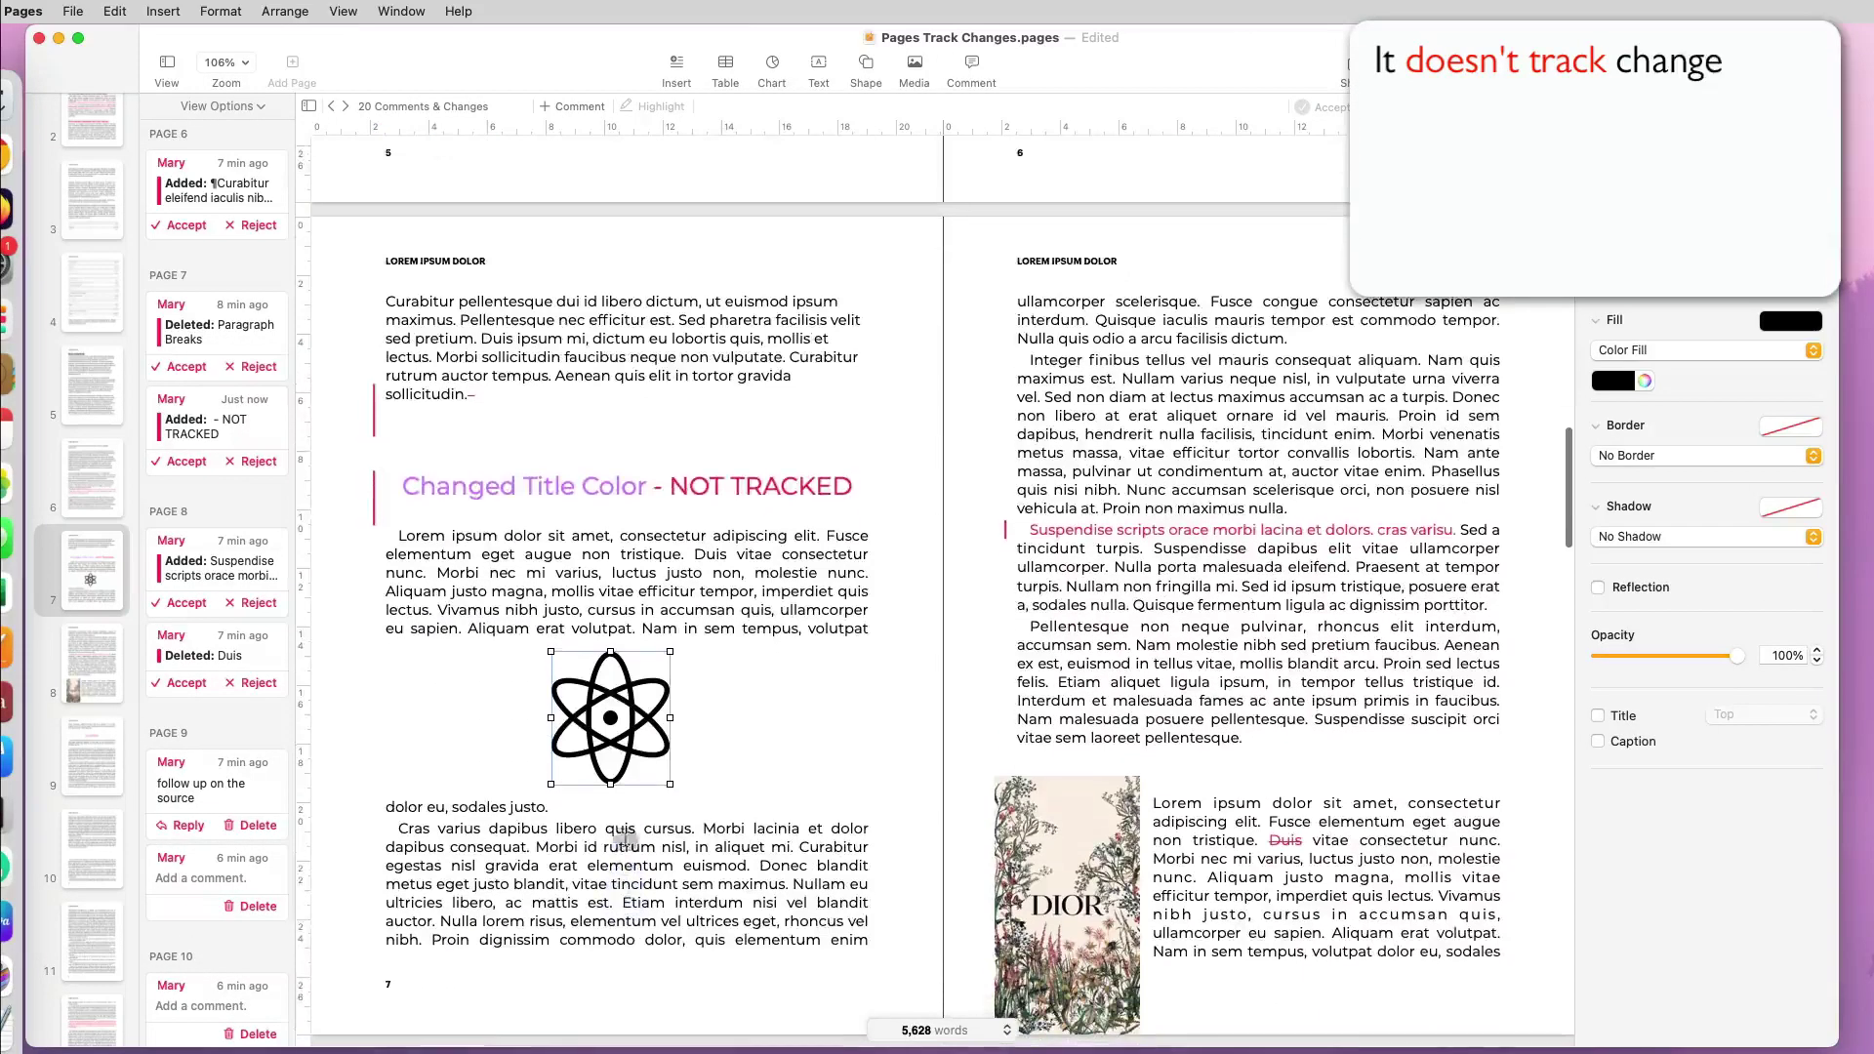
key("Delete")
left_click(543, 652)
key("Return")
type("Rem")
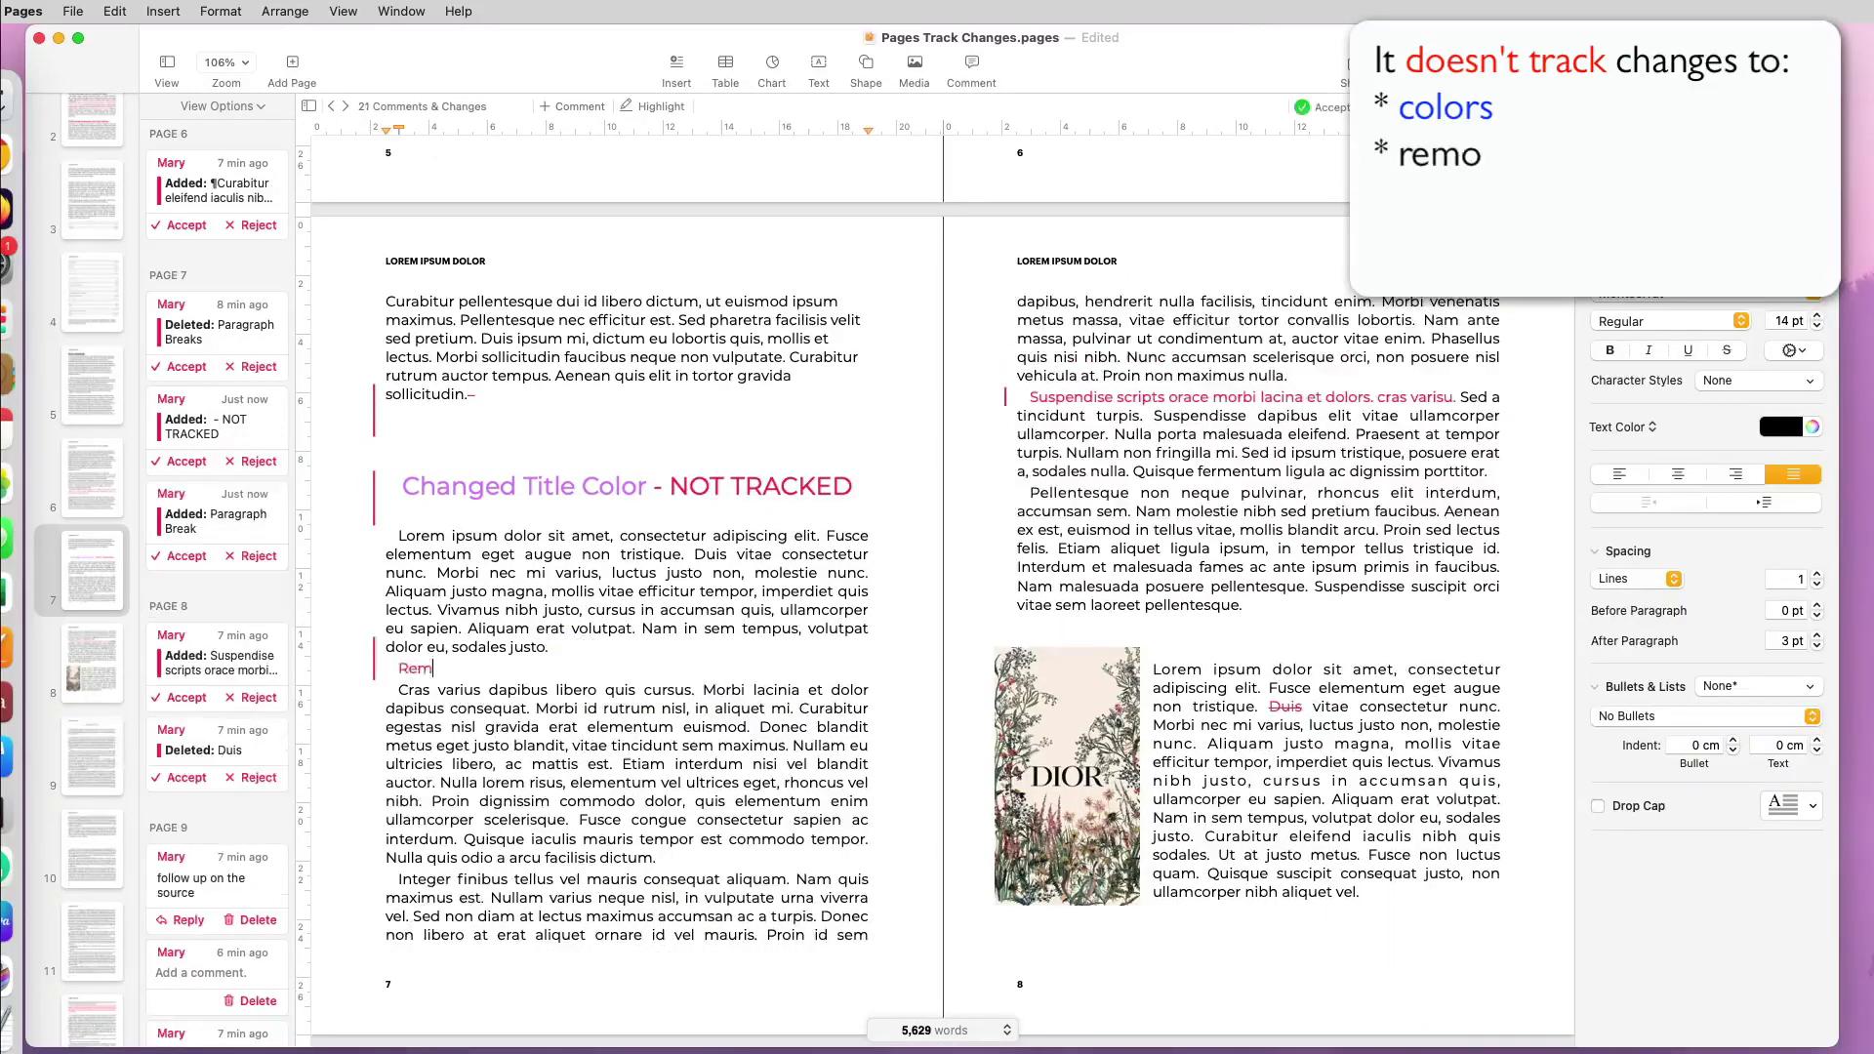
type("oving object - NOT TRACKED")
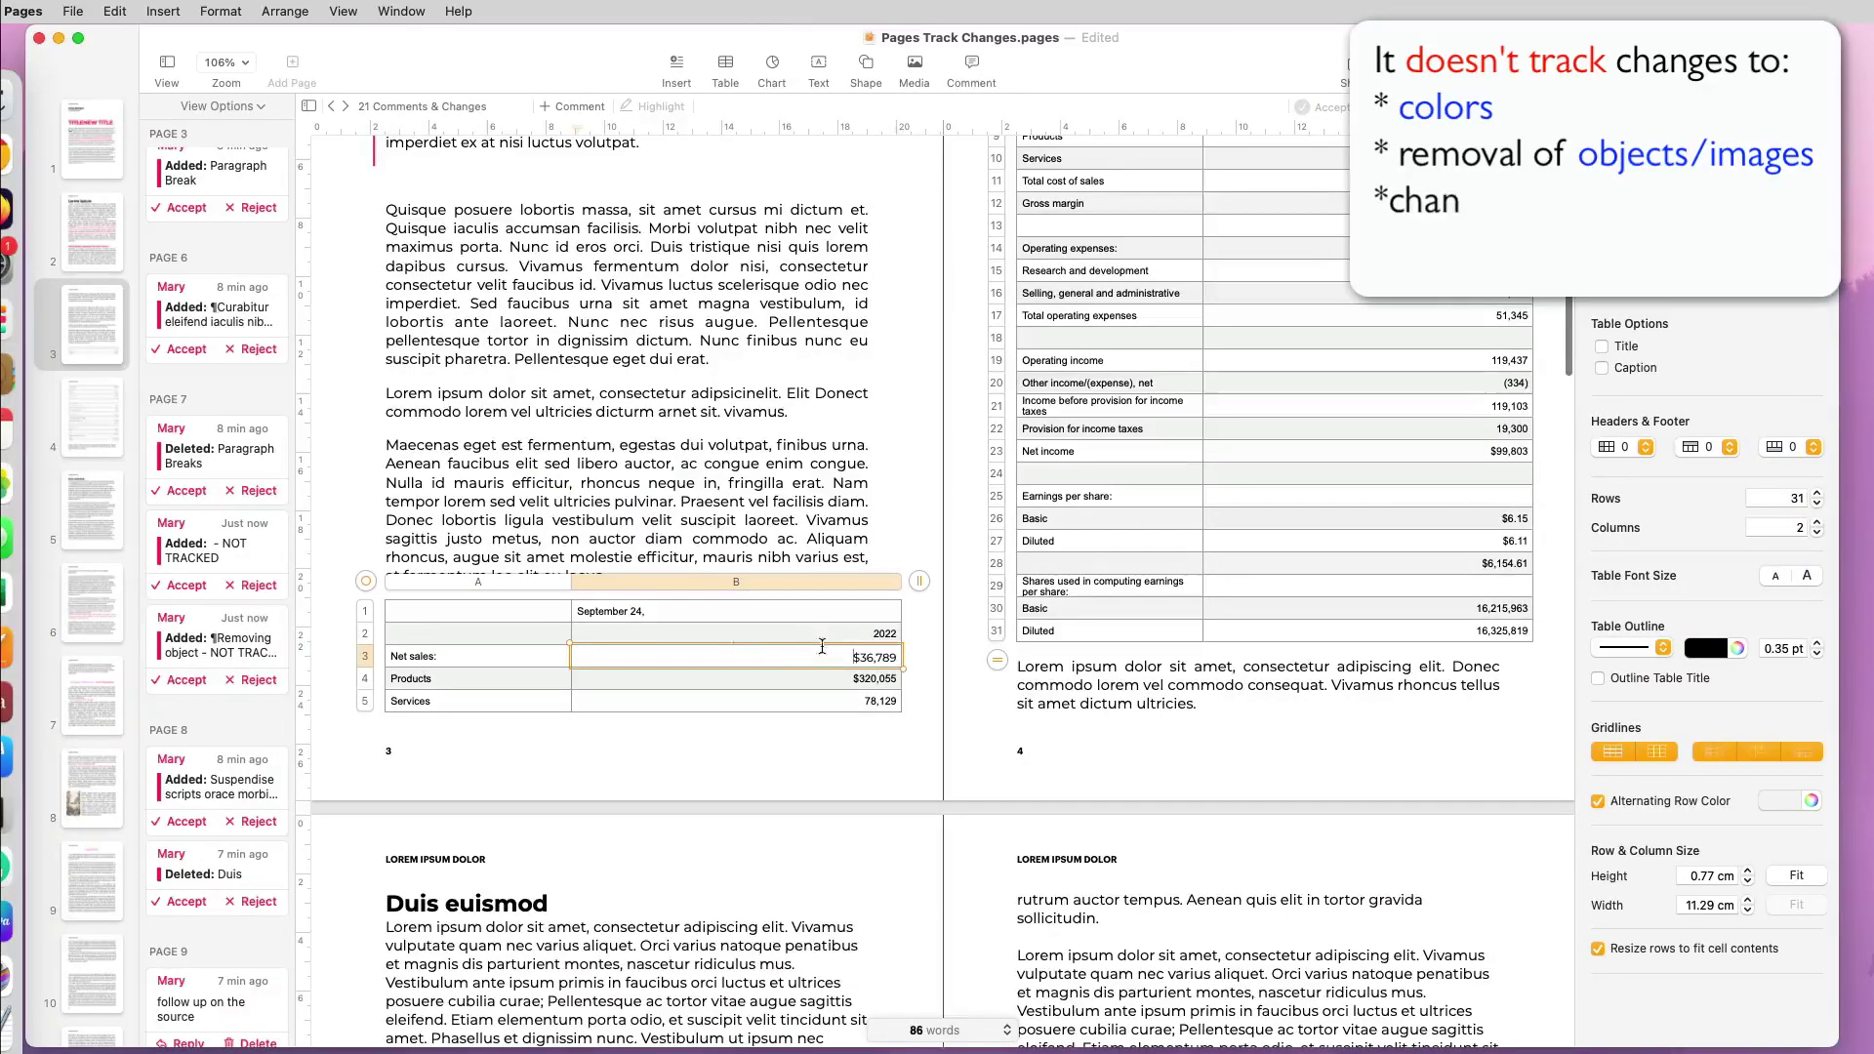
Enter "NOT TRACKED $50,500" in the Net sales value cell of the table on page 3.
left_click(822, 656)
type("$50,500")
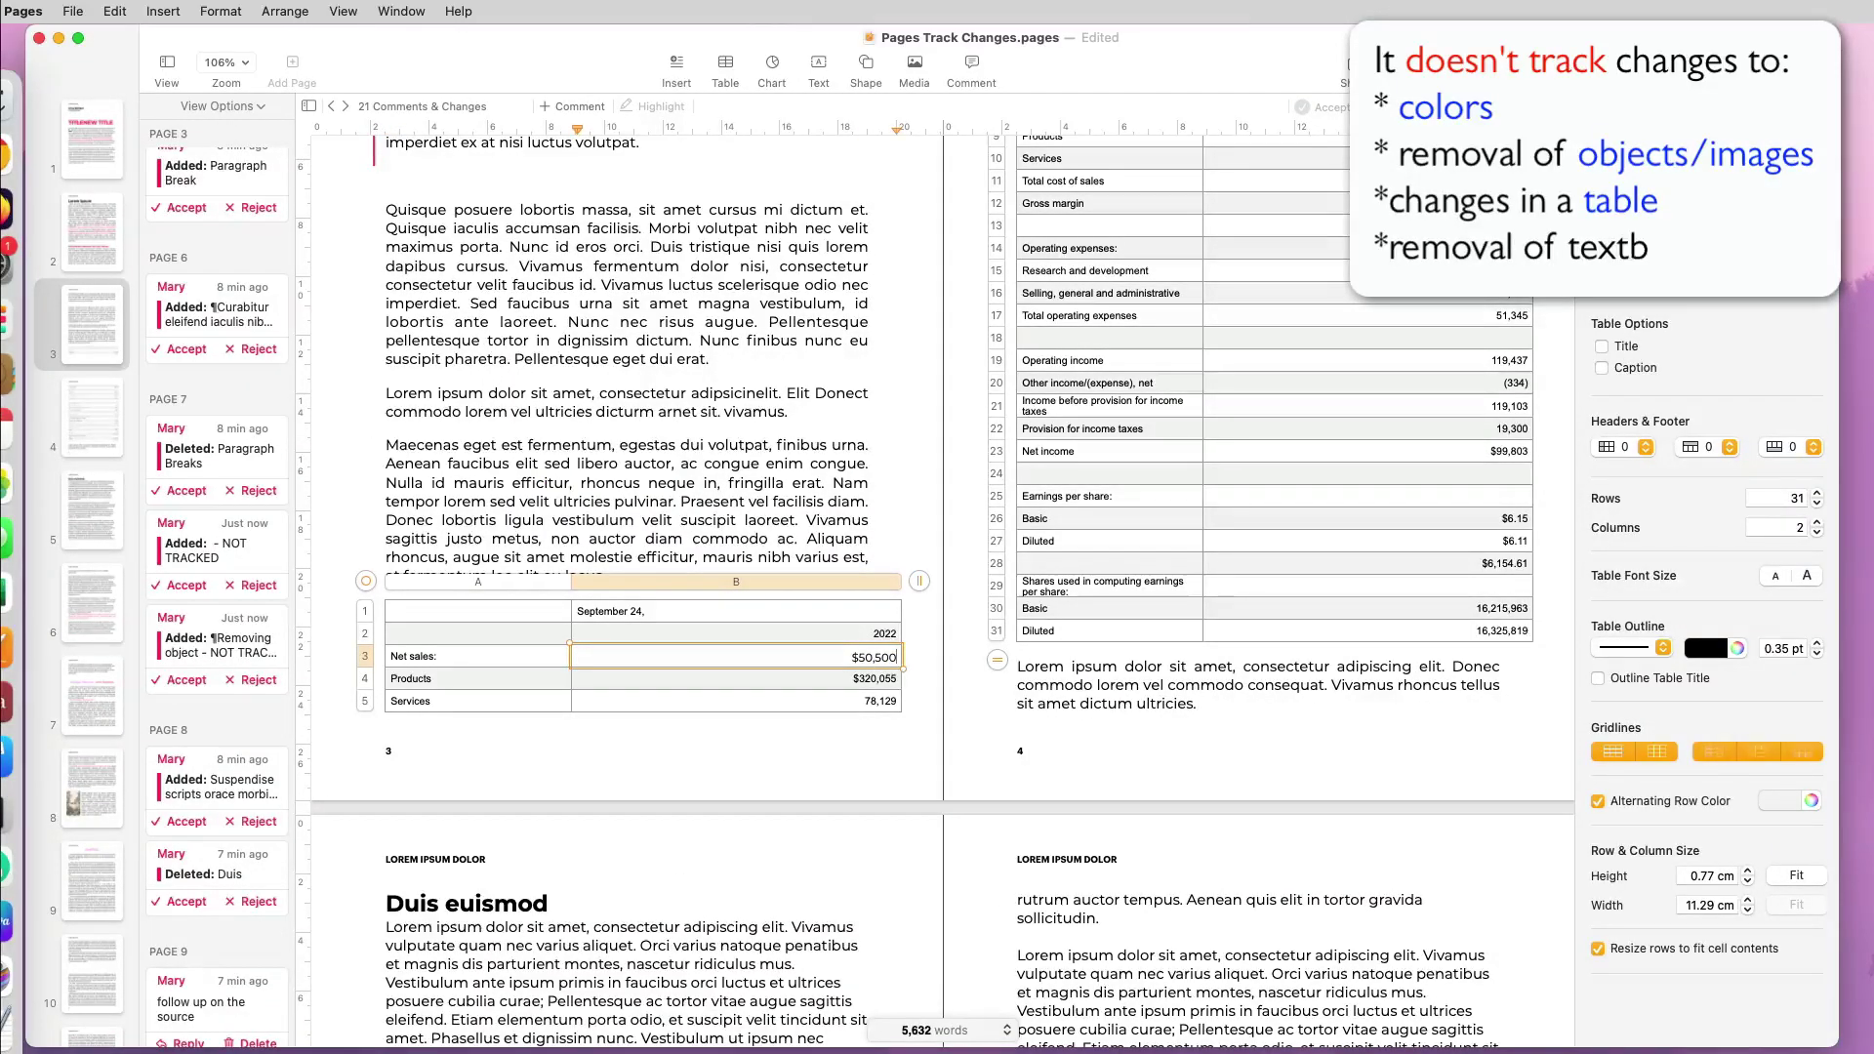
left_click(814, 656)
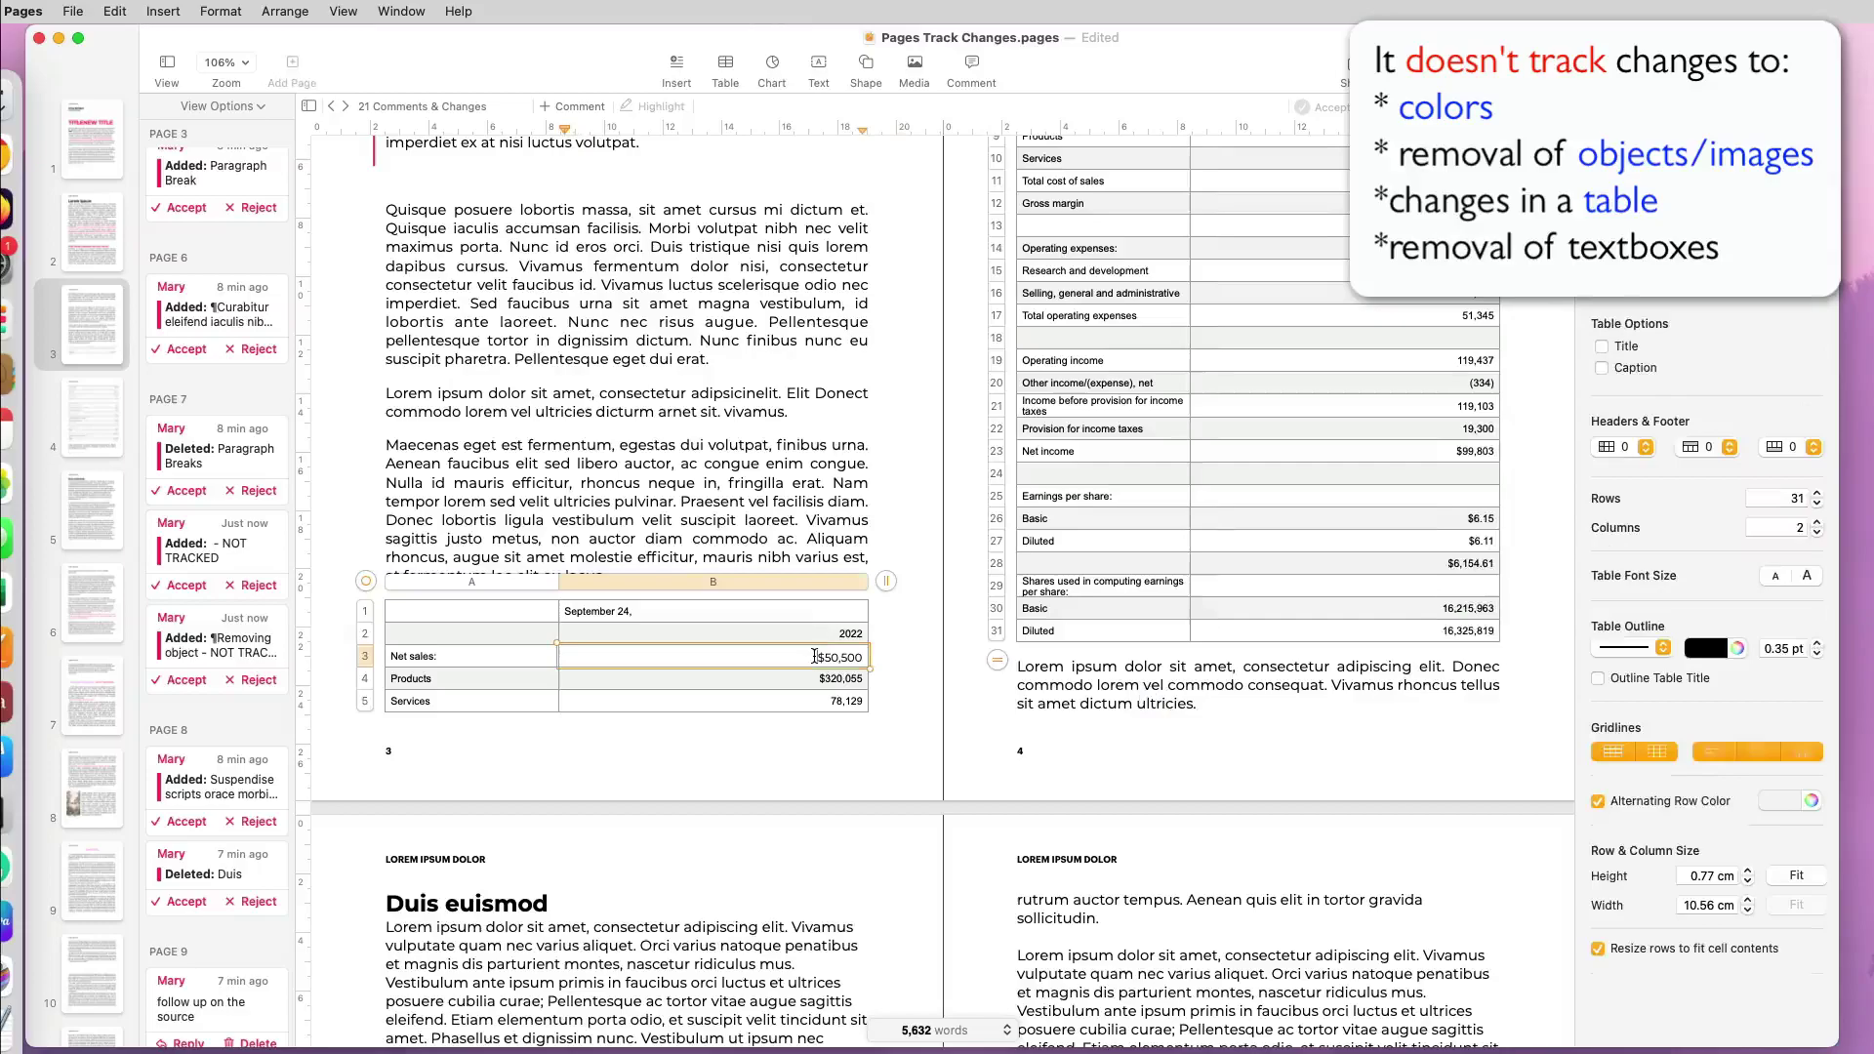
type("NOT TRACKED")
left_click(892, 655)
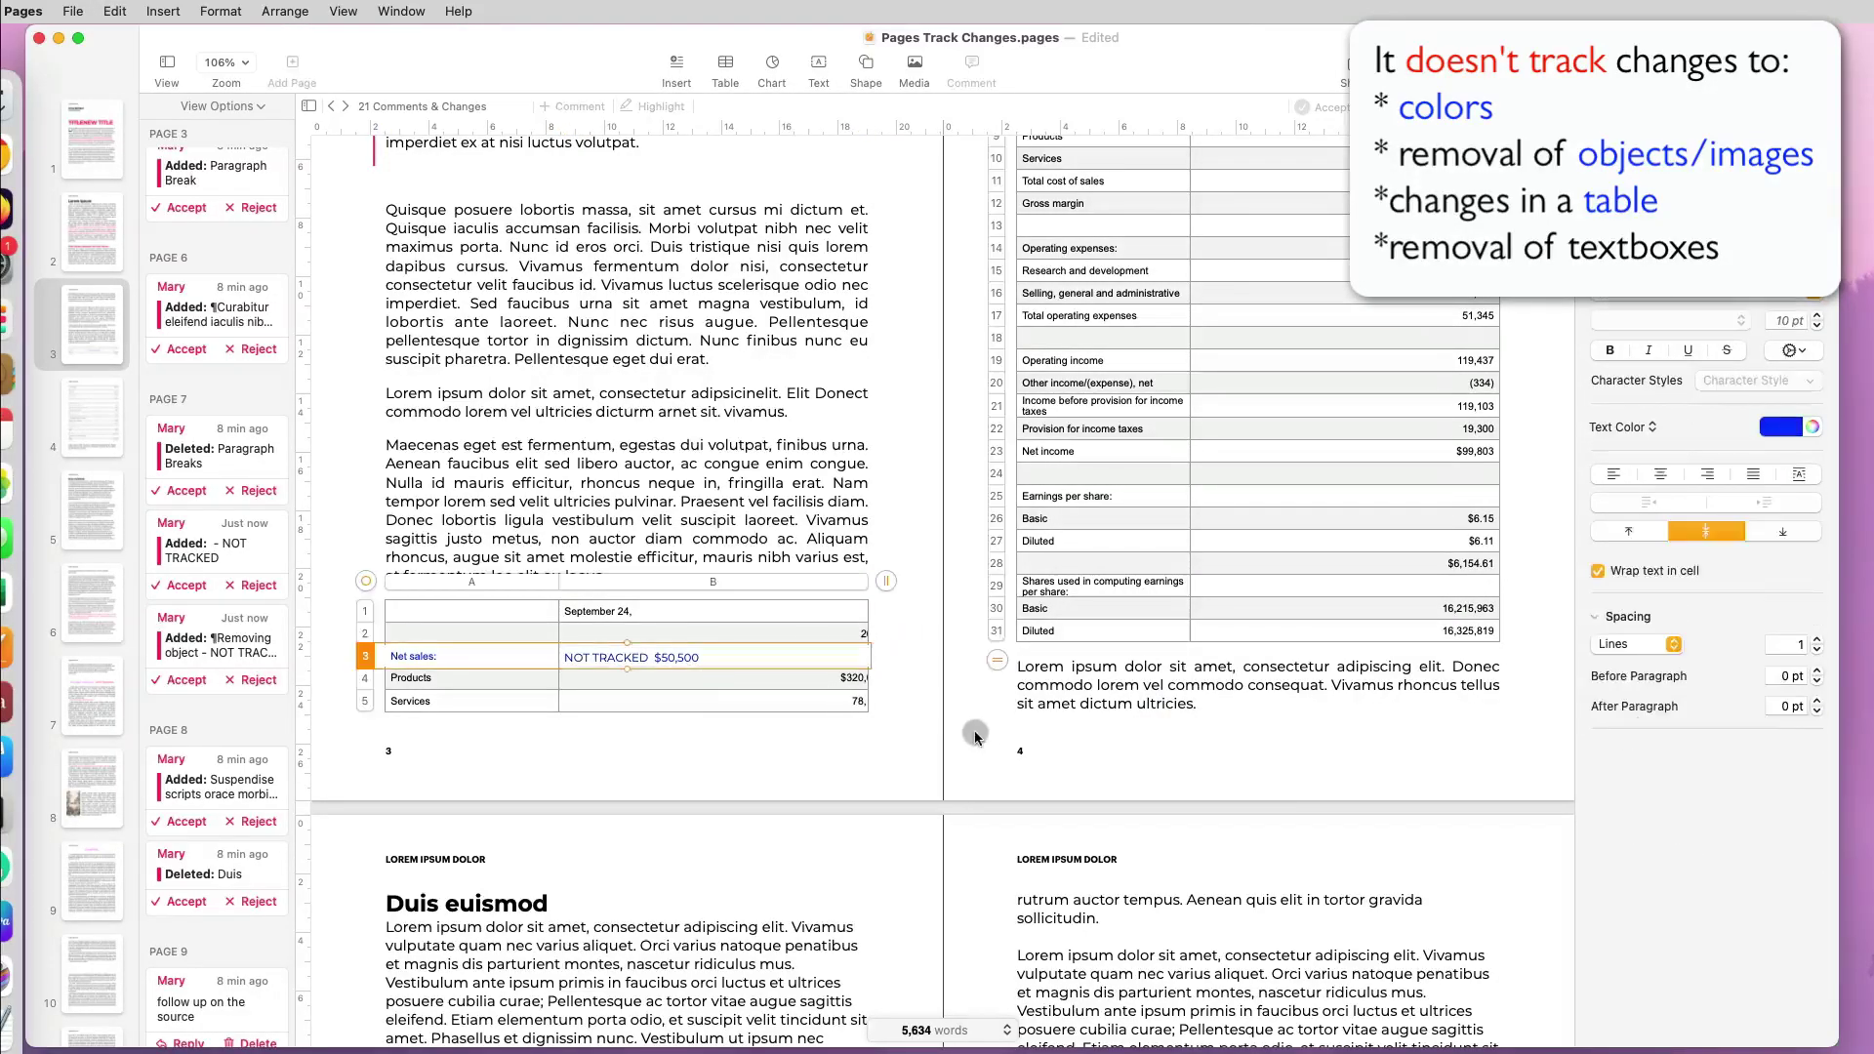
Insert a text box on page 5 containing "Is the text in a textbox tracked? It is." and "What about if I remove the textbox?".
left_click(976, 734)
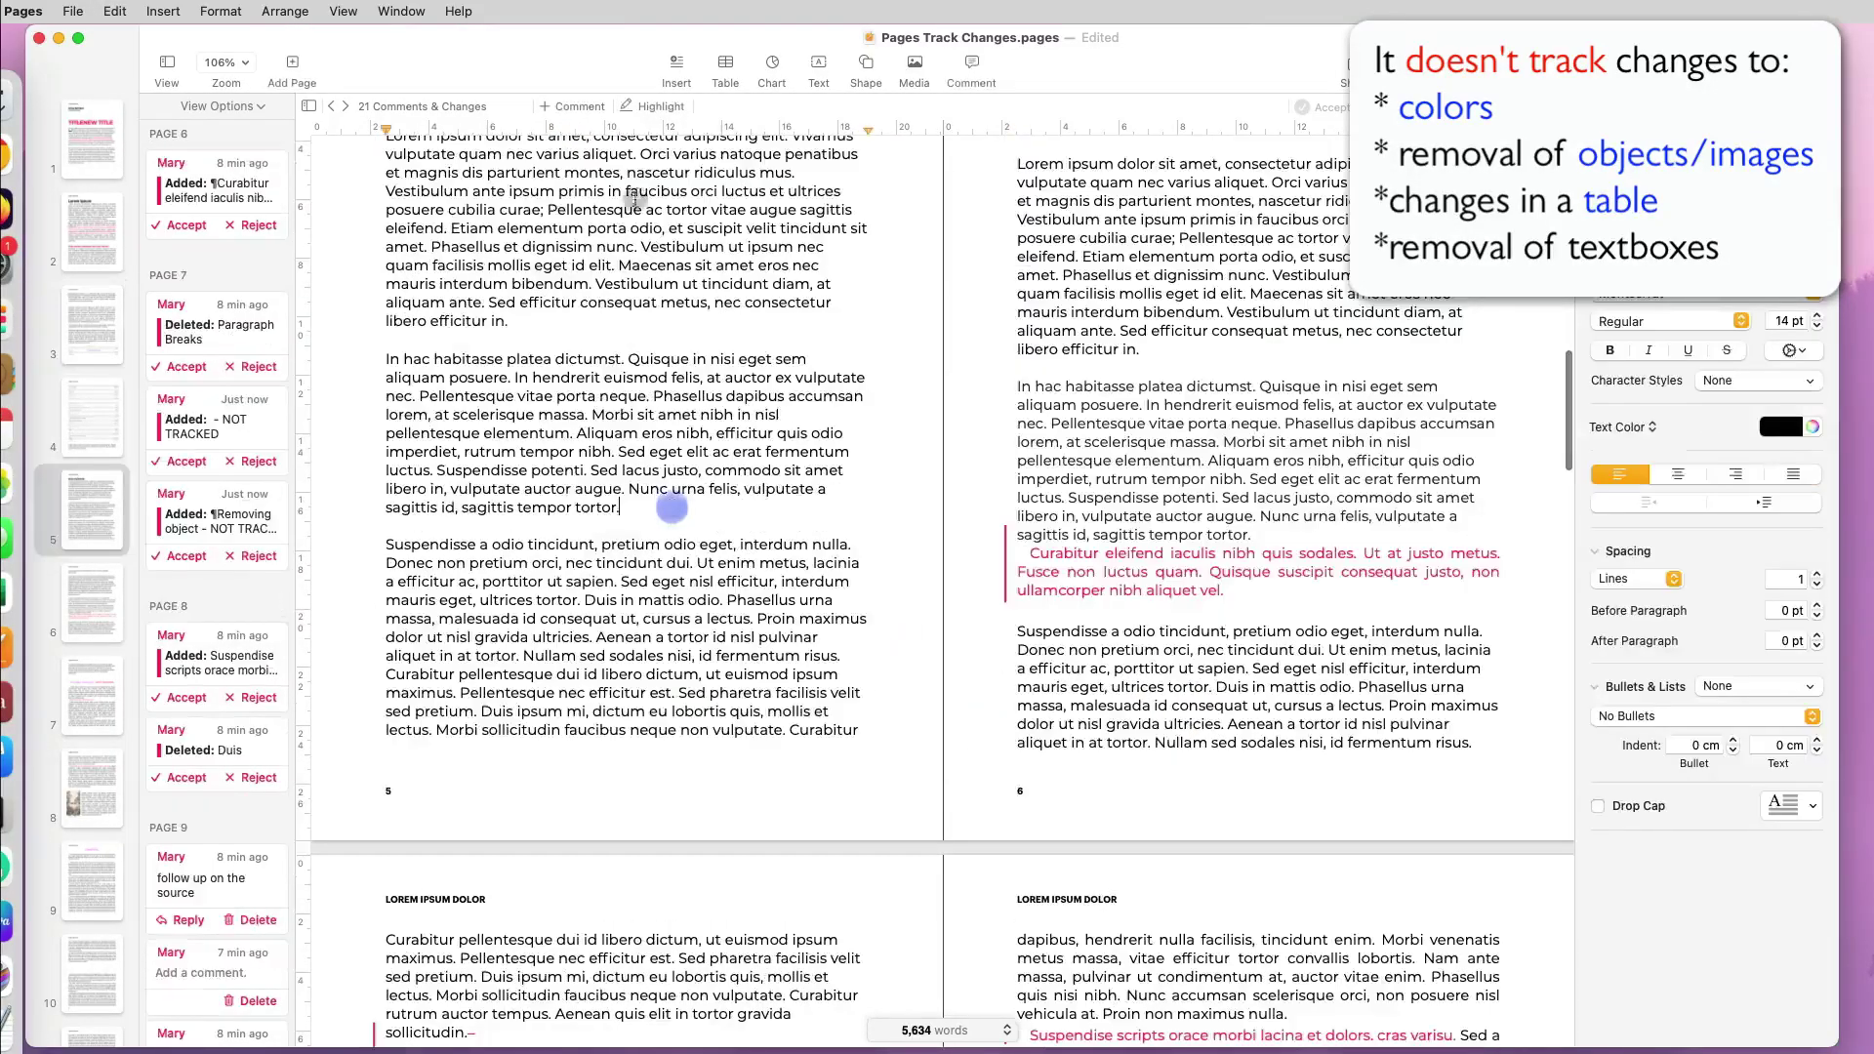
left_click(819, 62)
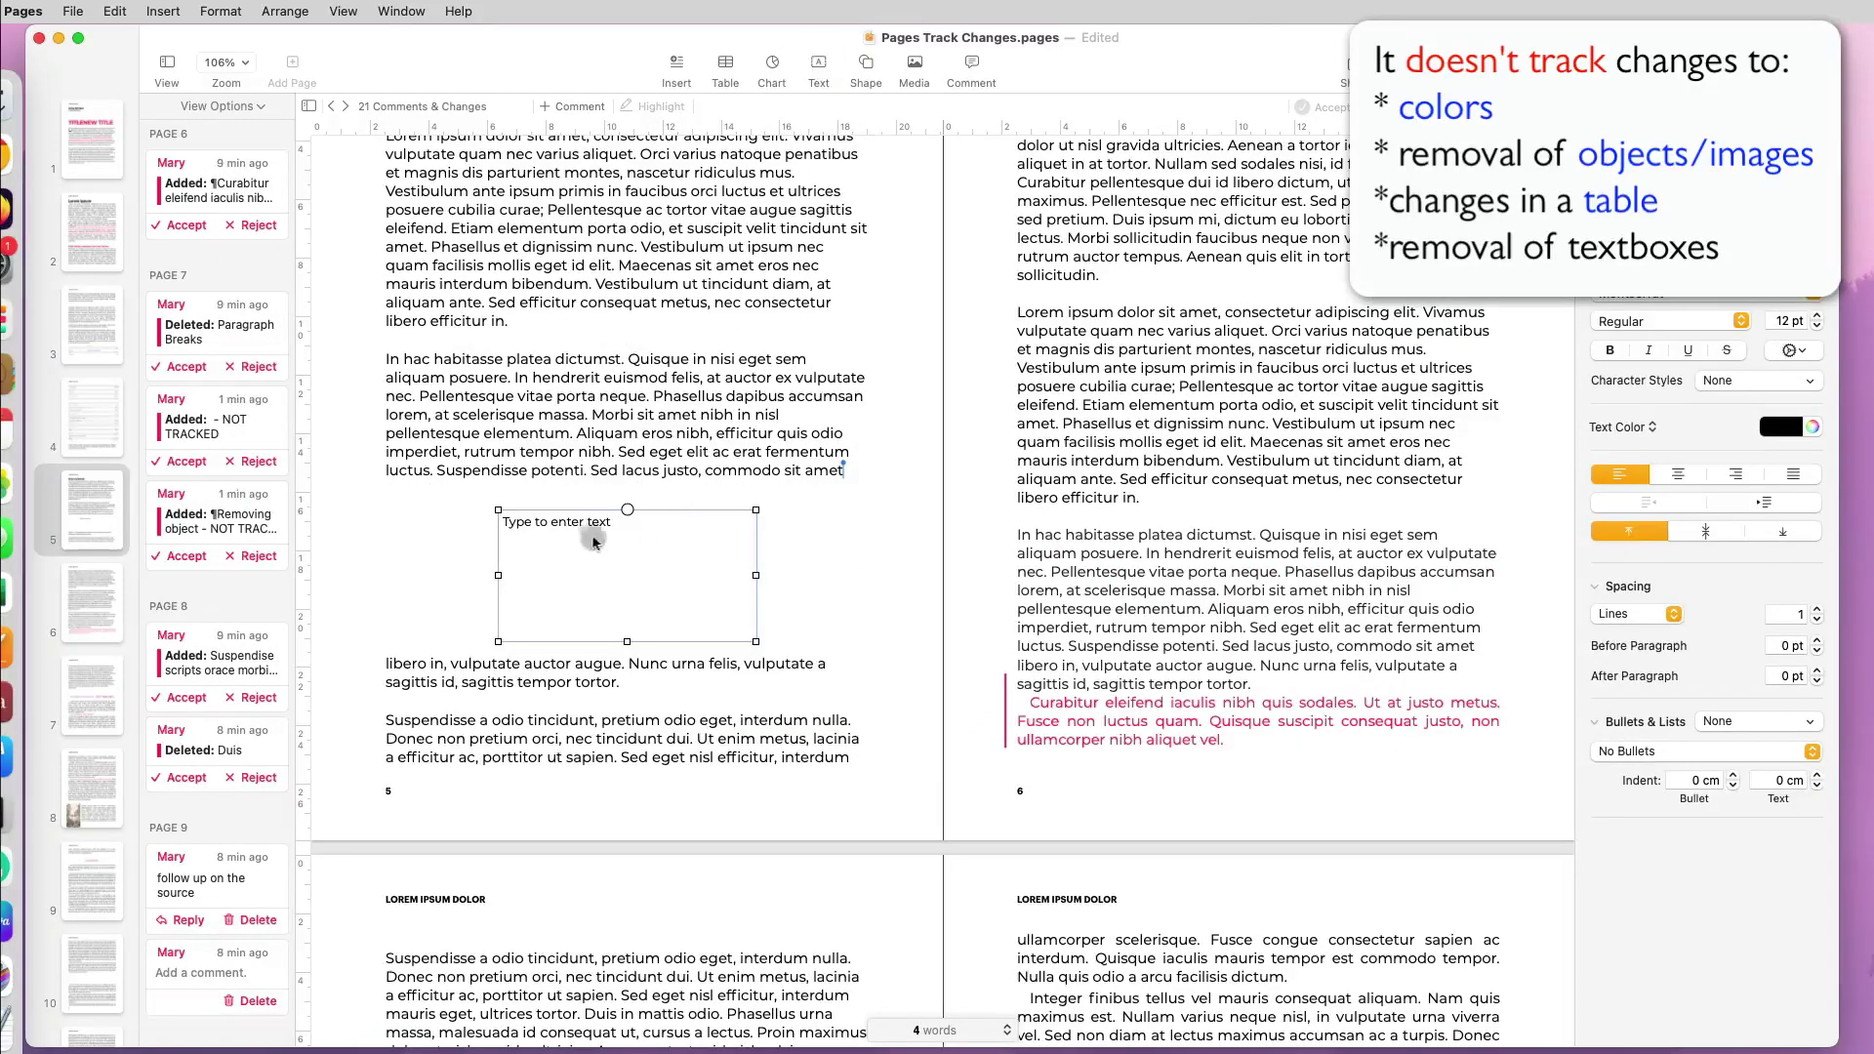
left_click(594, 541)
type("Is the text ")
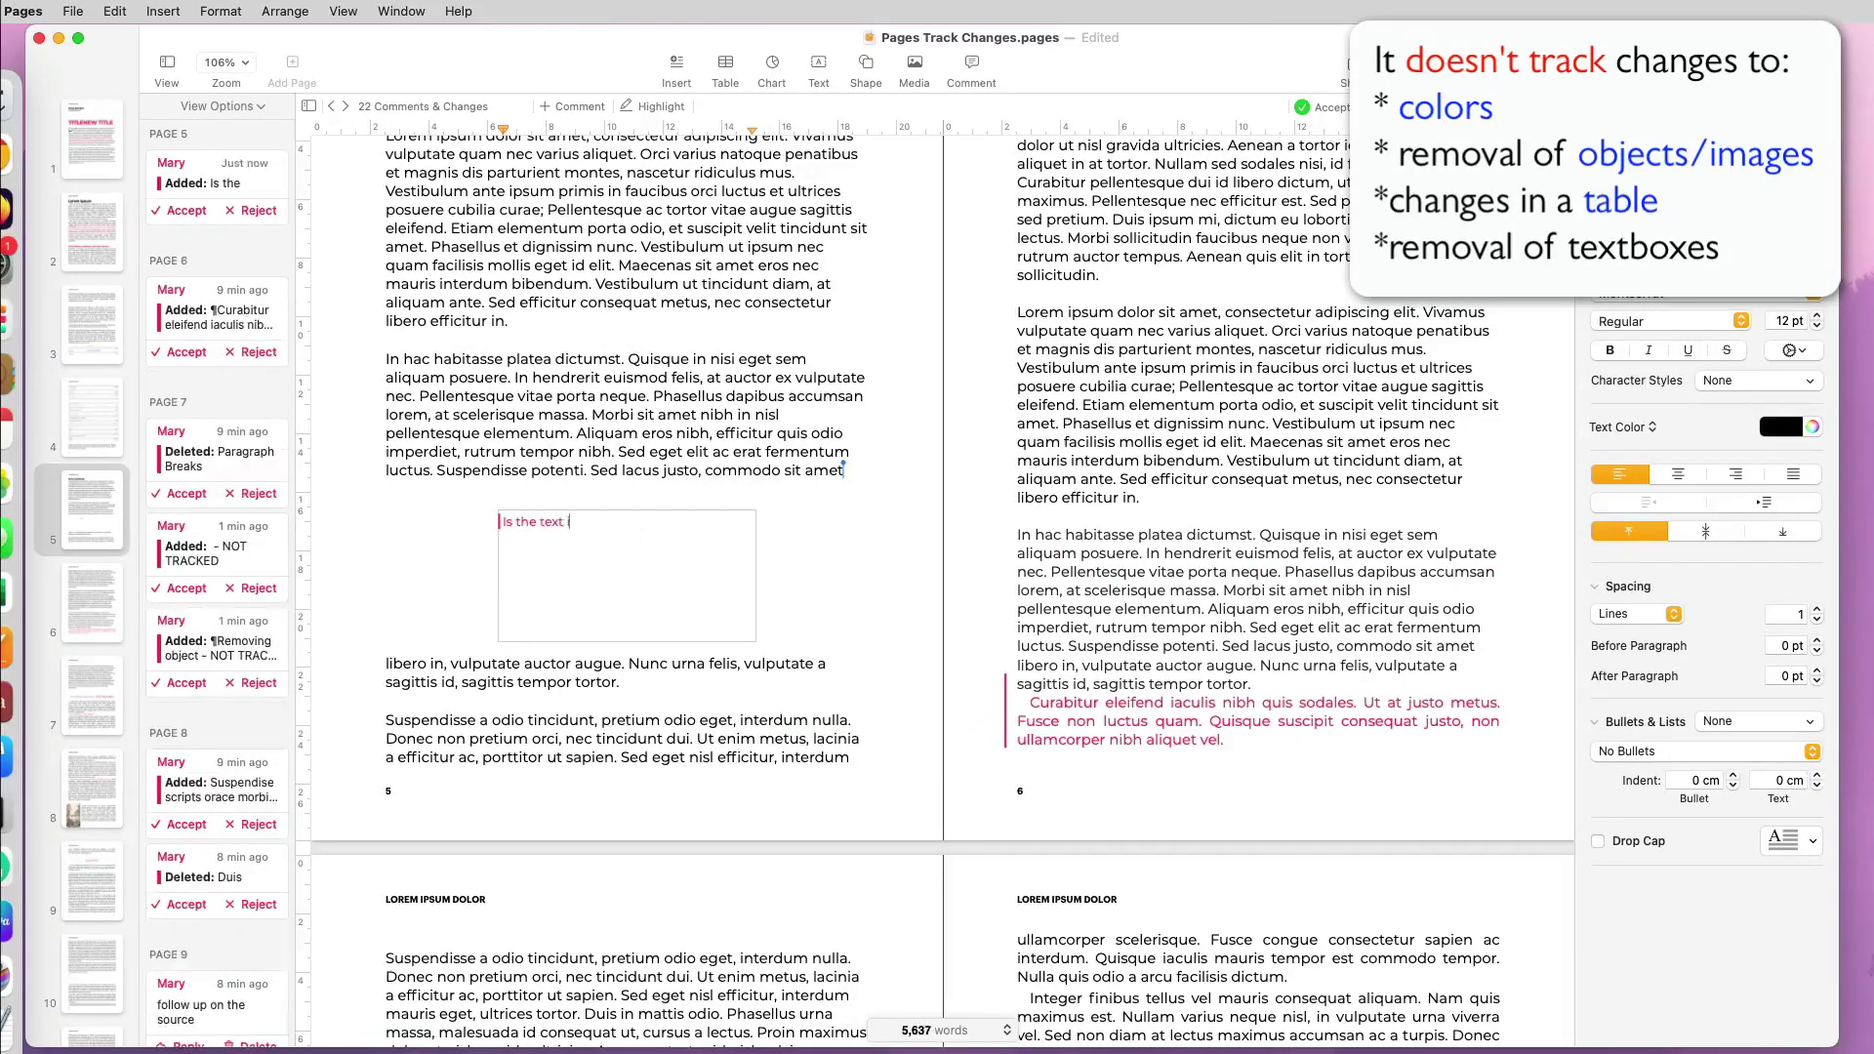
type("in a textbox tracked? It is.")
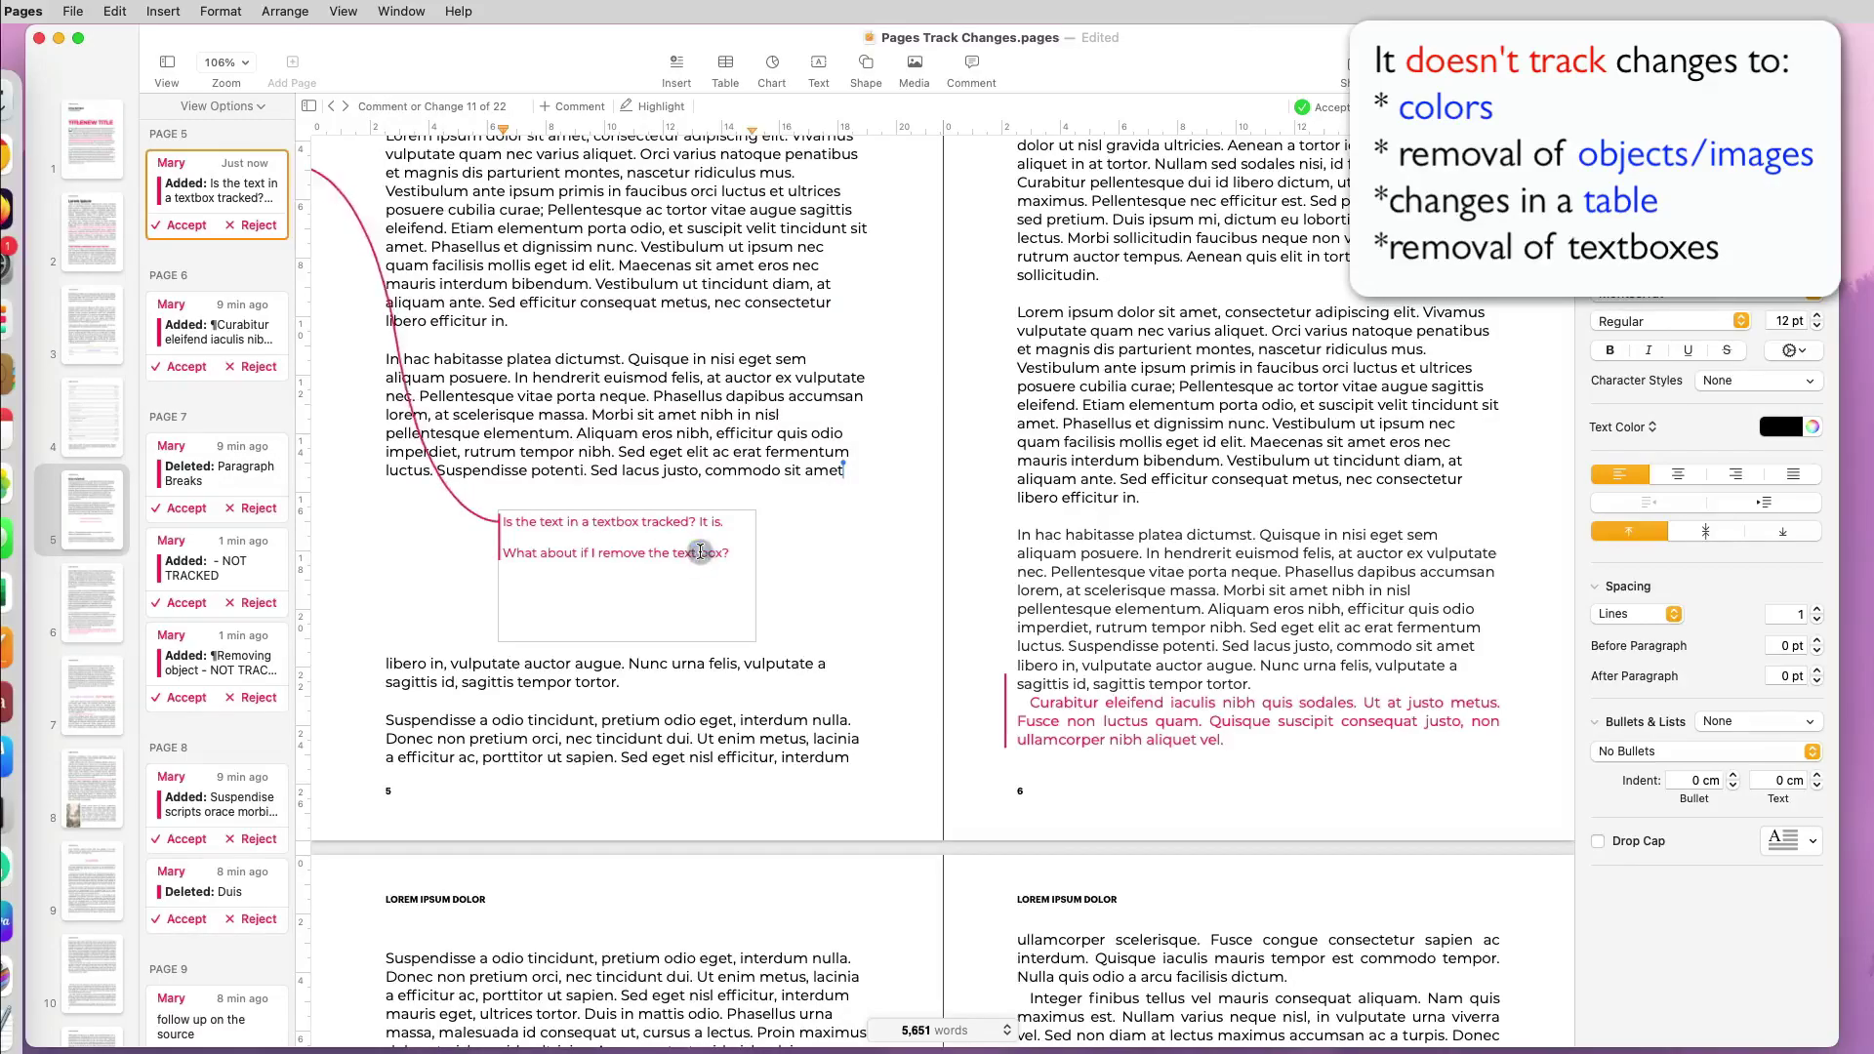
Accept the tracked text added in the page 5 text box and delete the text box.
left_click(185, 225)
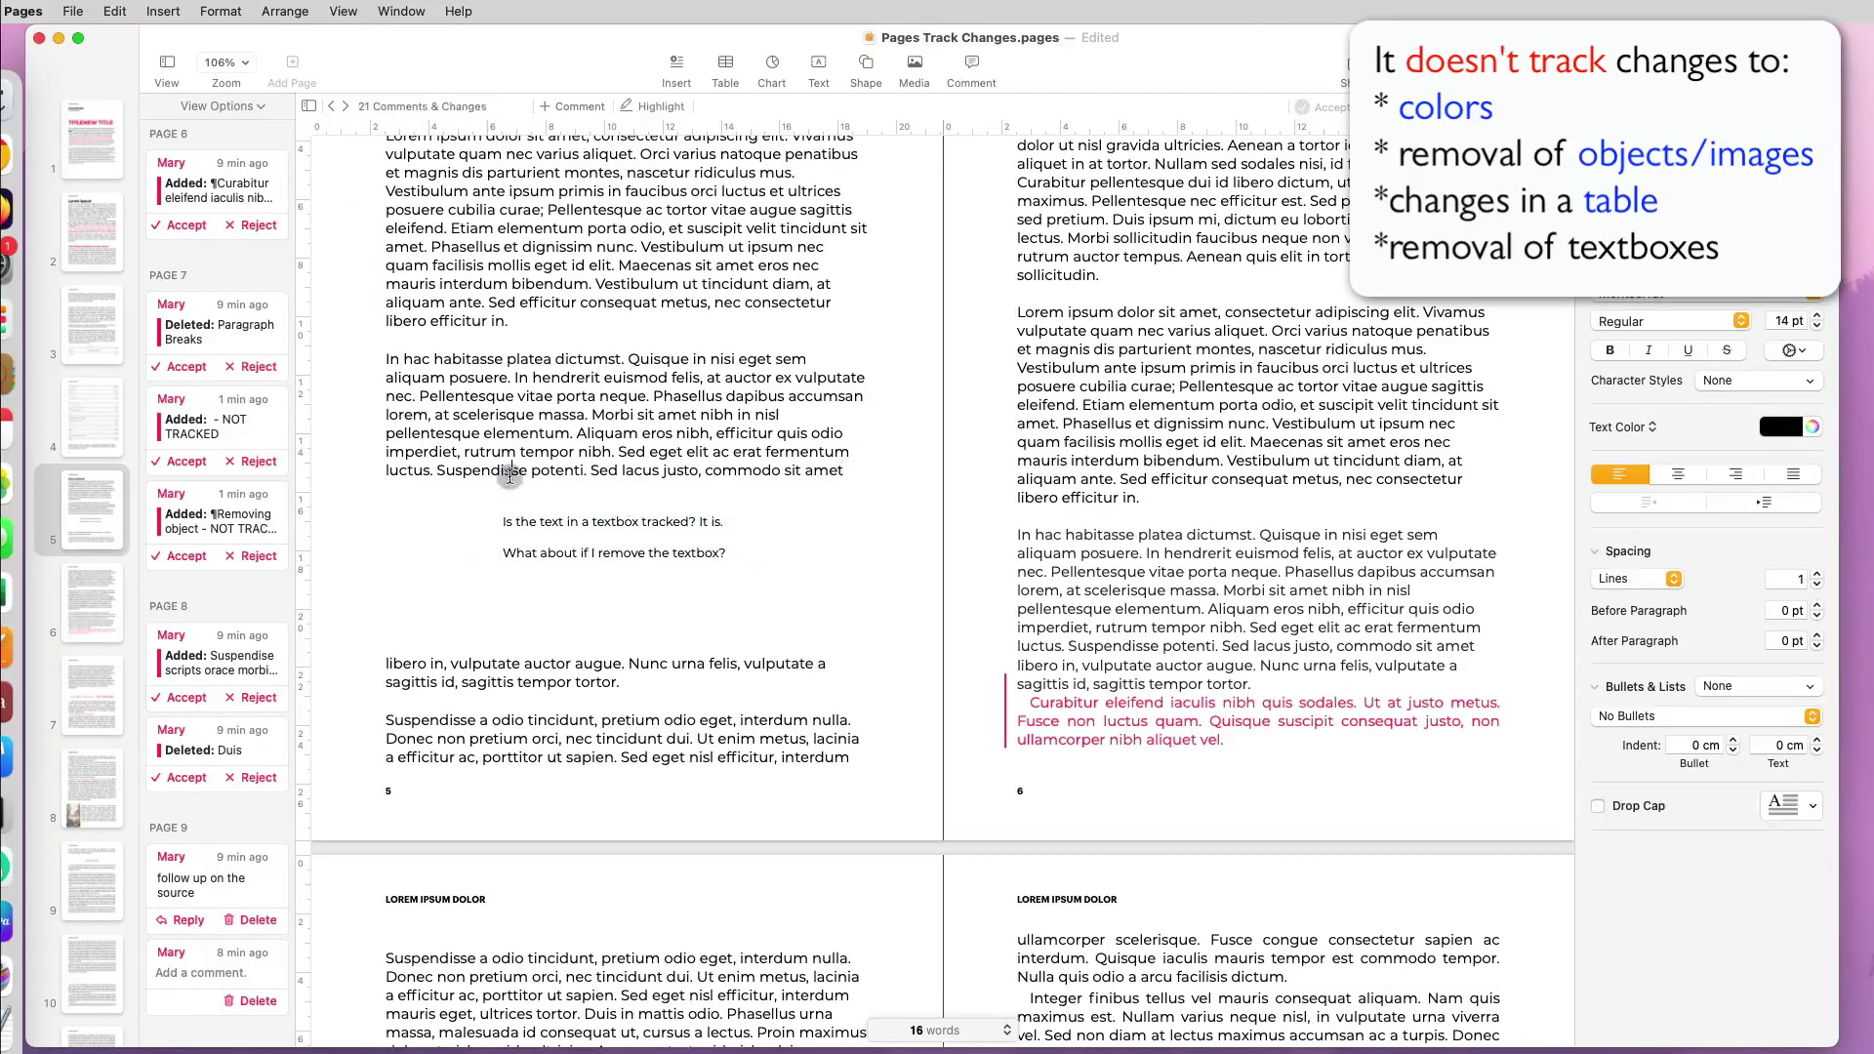
left_click(532, 537)
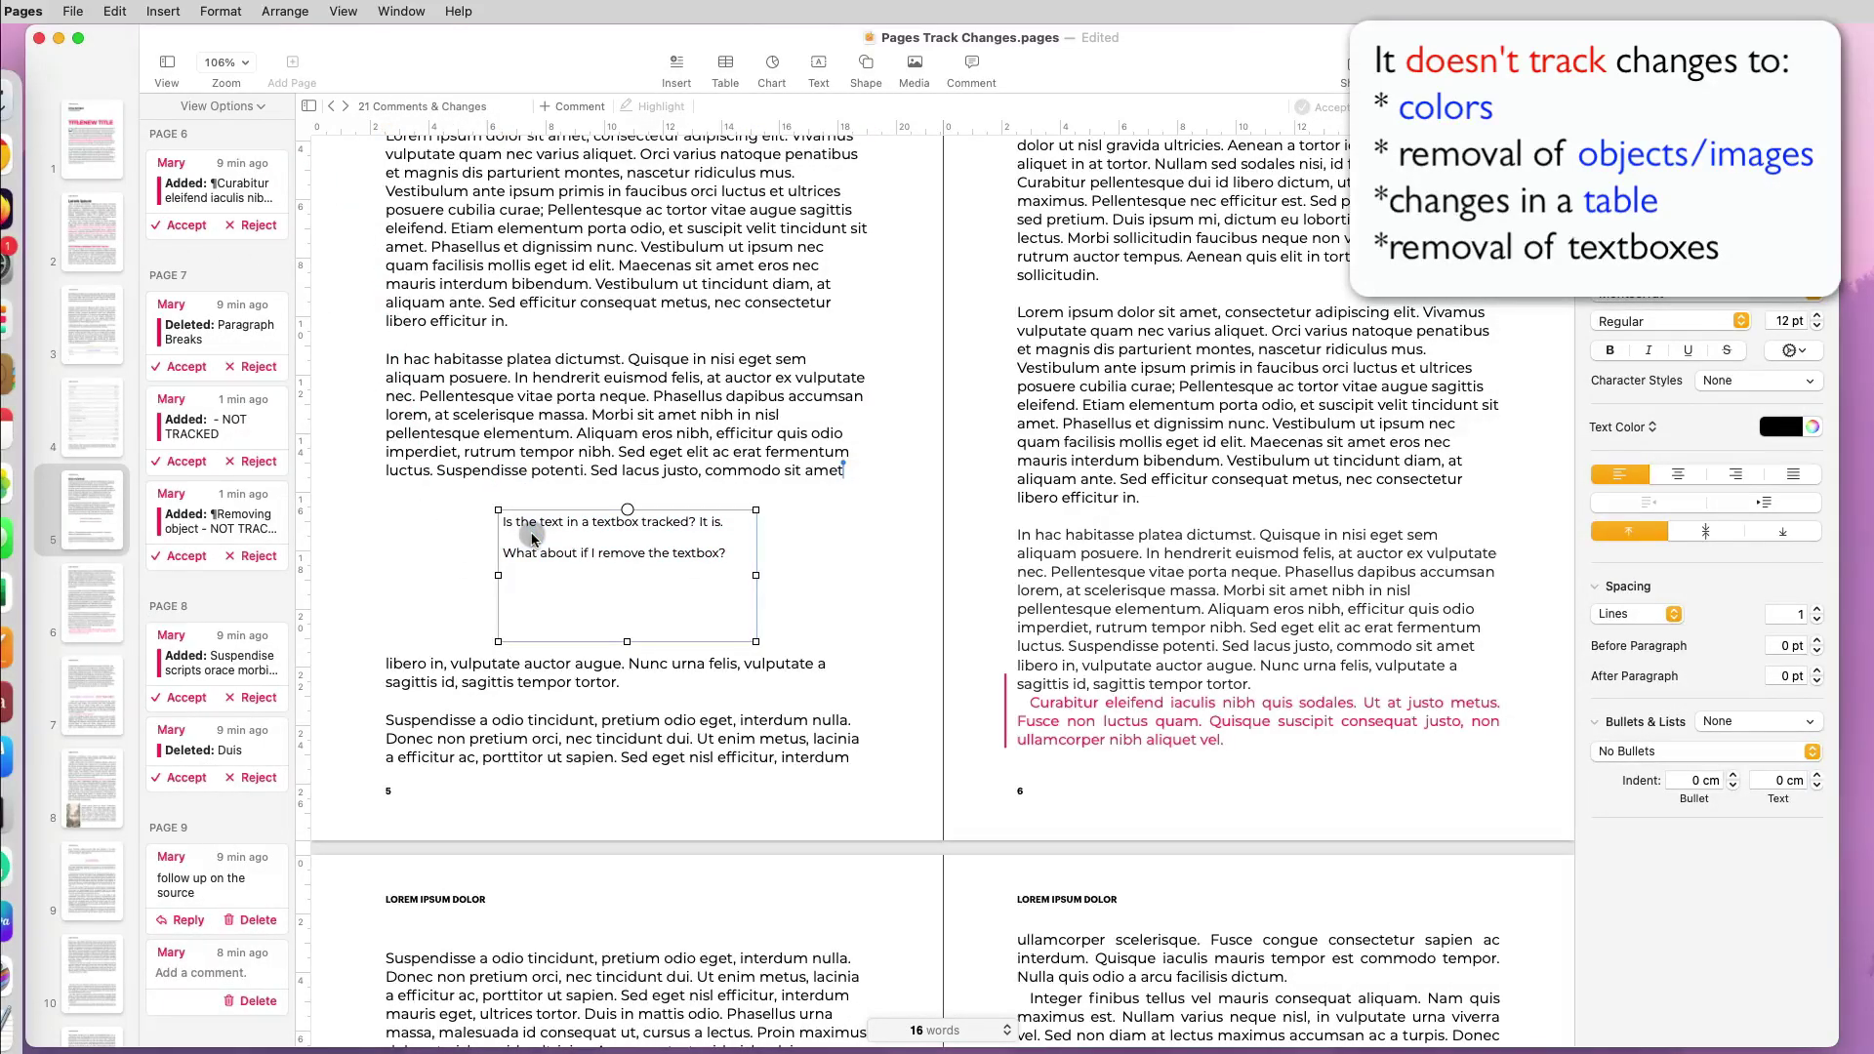
key("BackSpace")
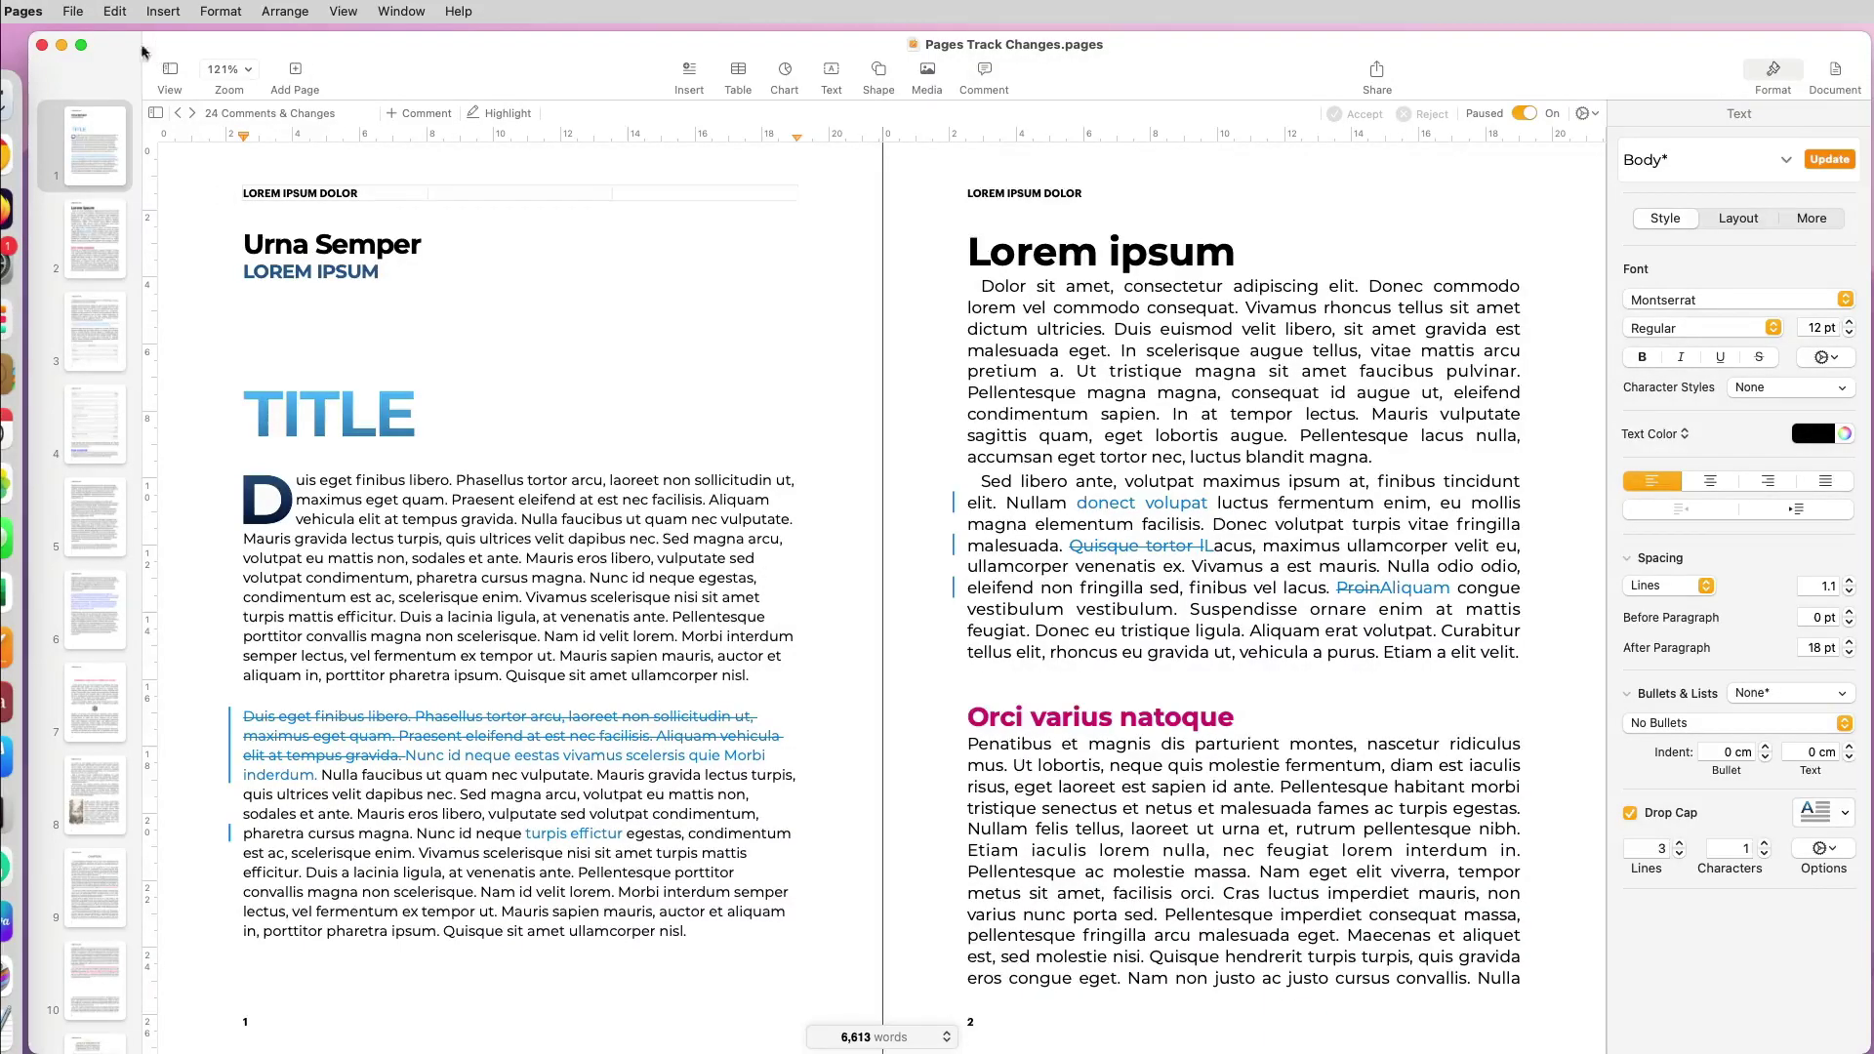
Export the document to Word format and open Pages Track Changes.docx in Word to view its tracked changes.
left_click(74, 10)
mouse_move(112, 430)
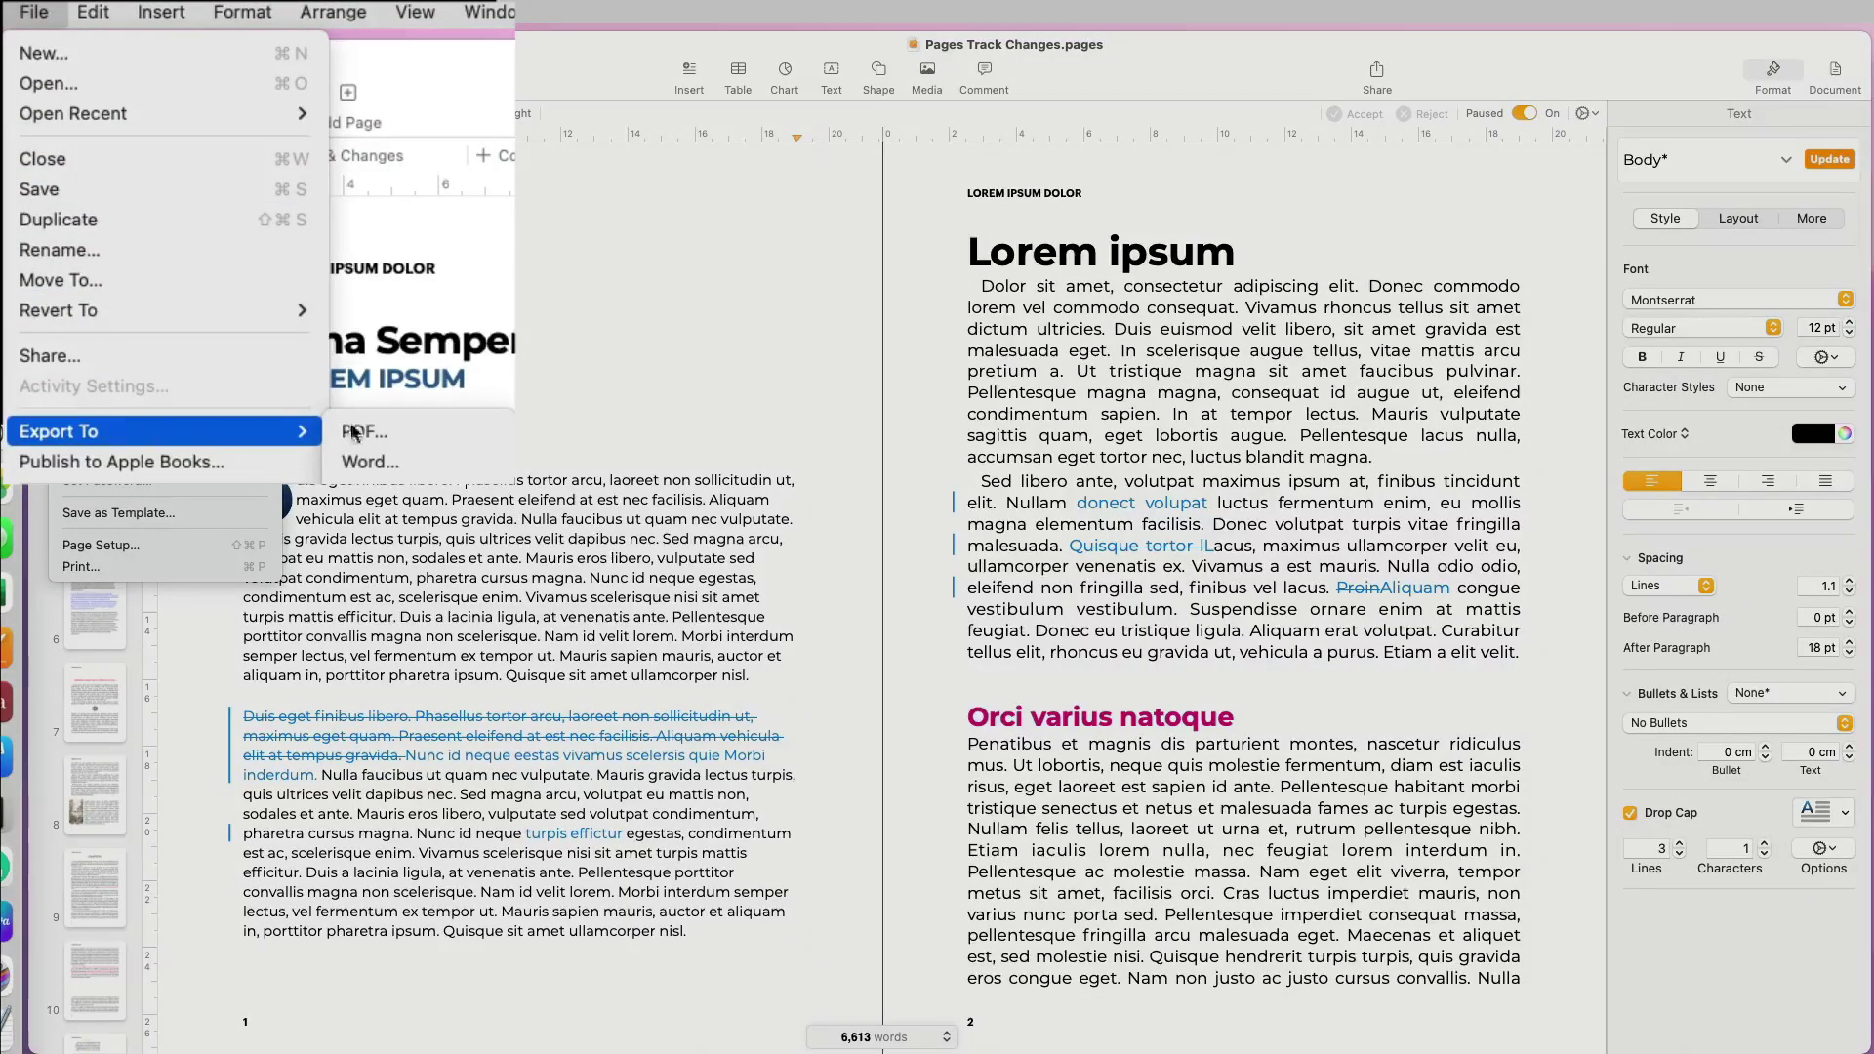
left_click(318, 448)
left_click(1211, 779)
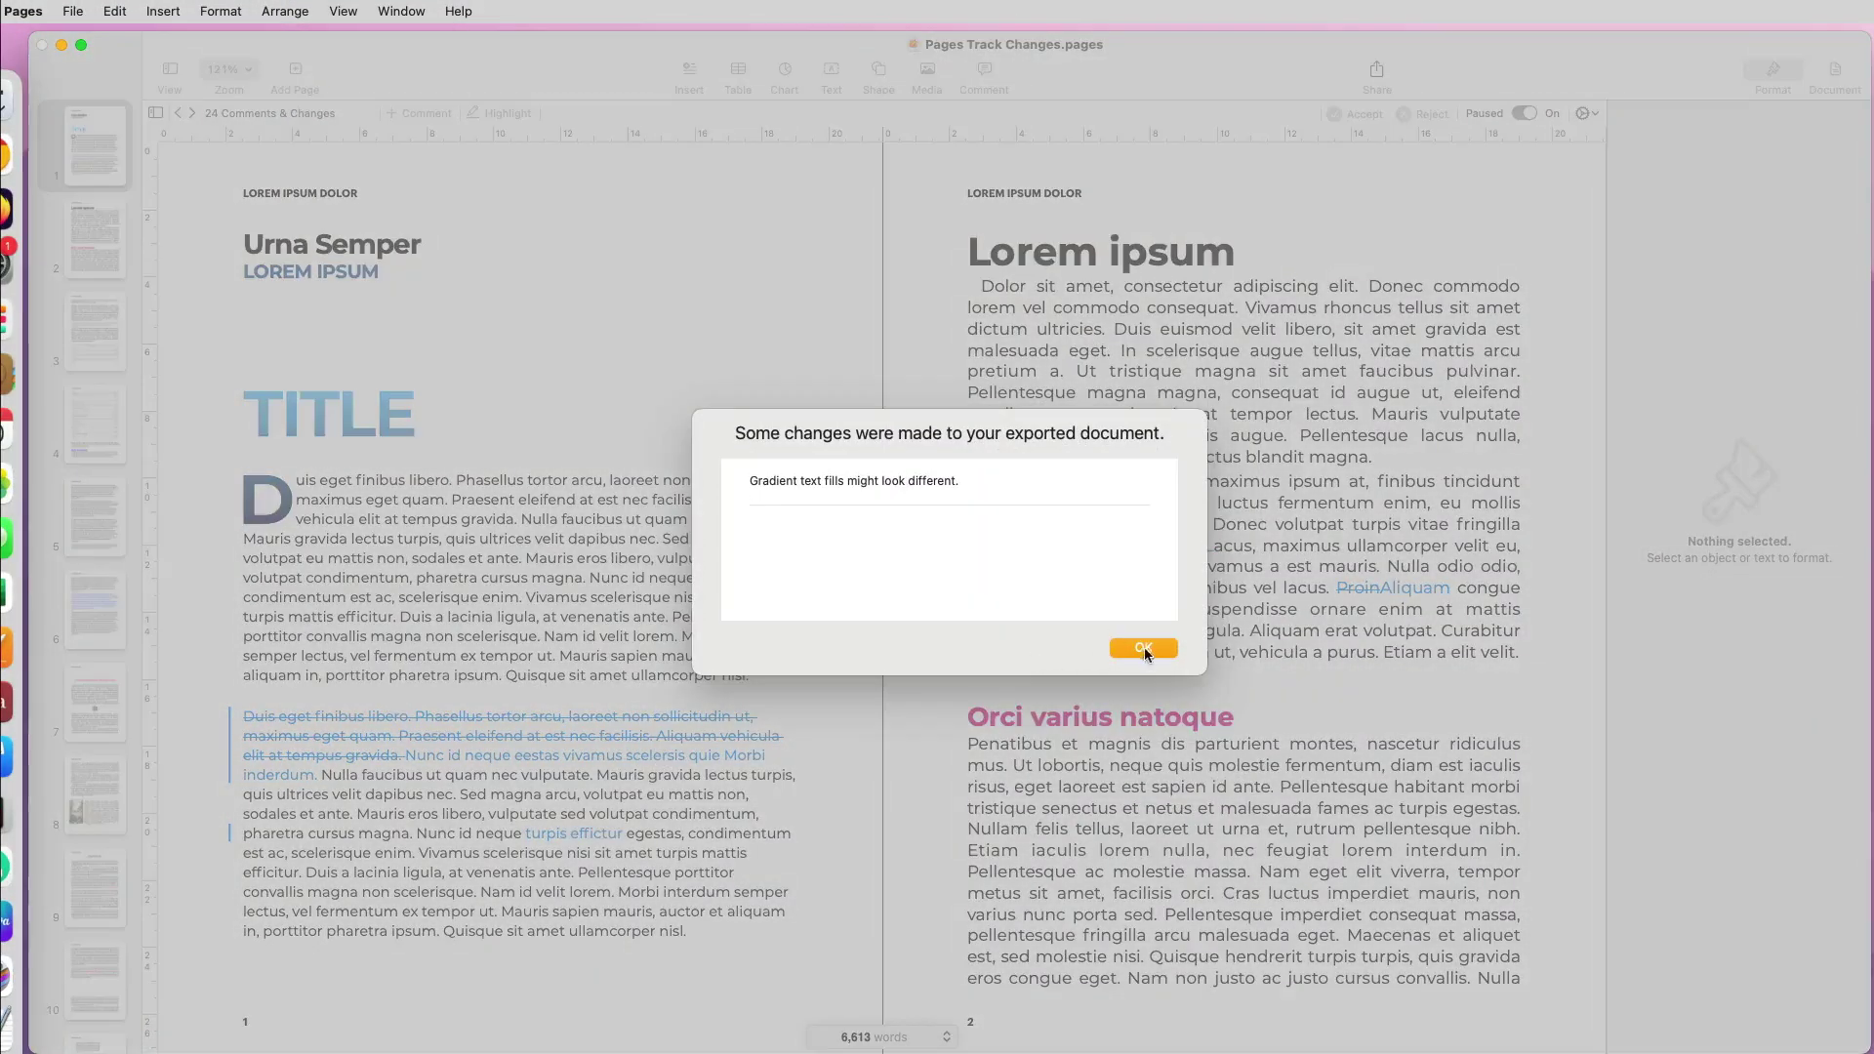
left_click(1138, 645)
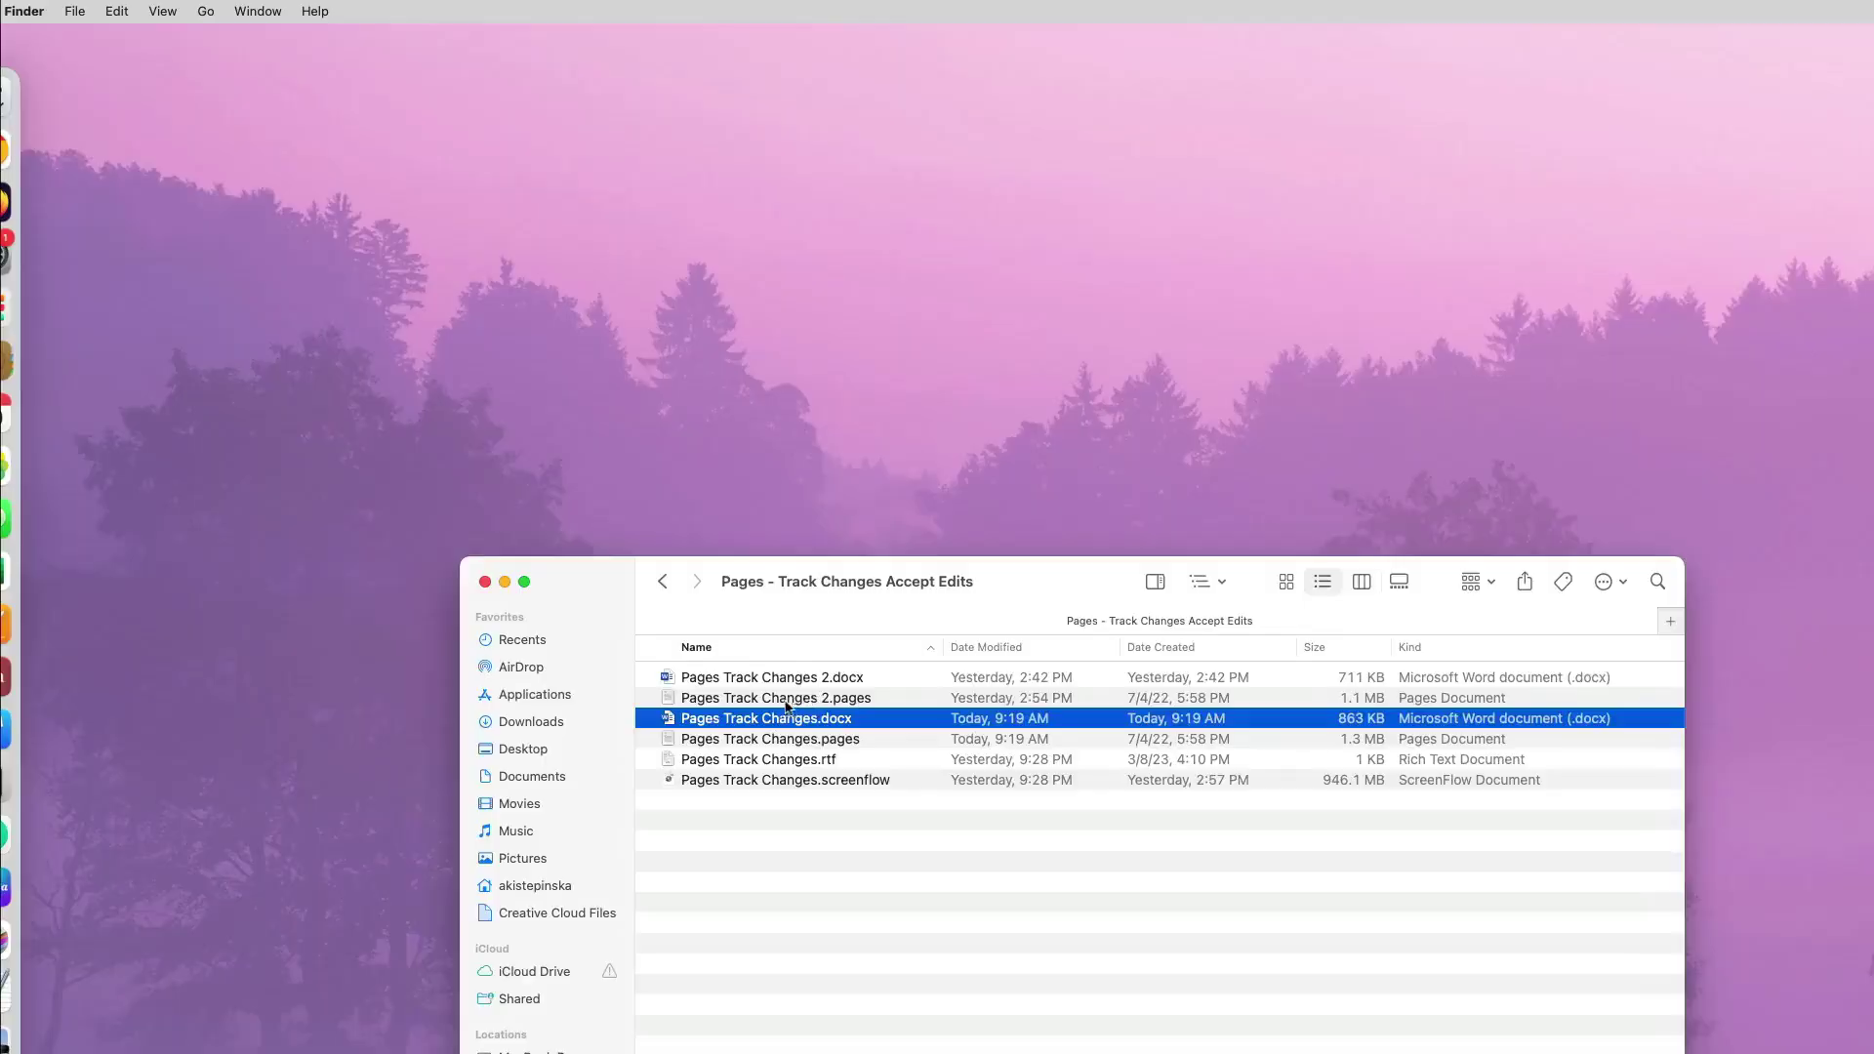
double_click(671, 723)
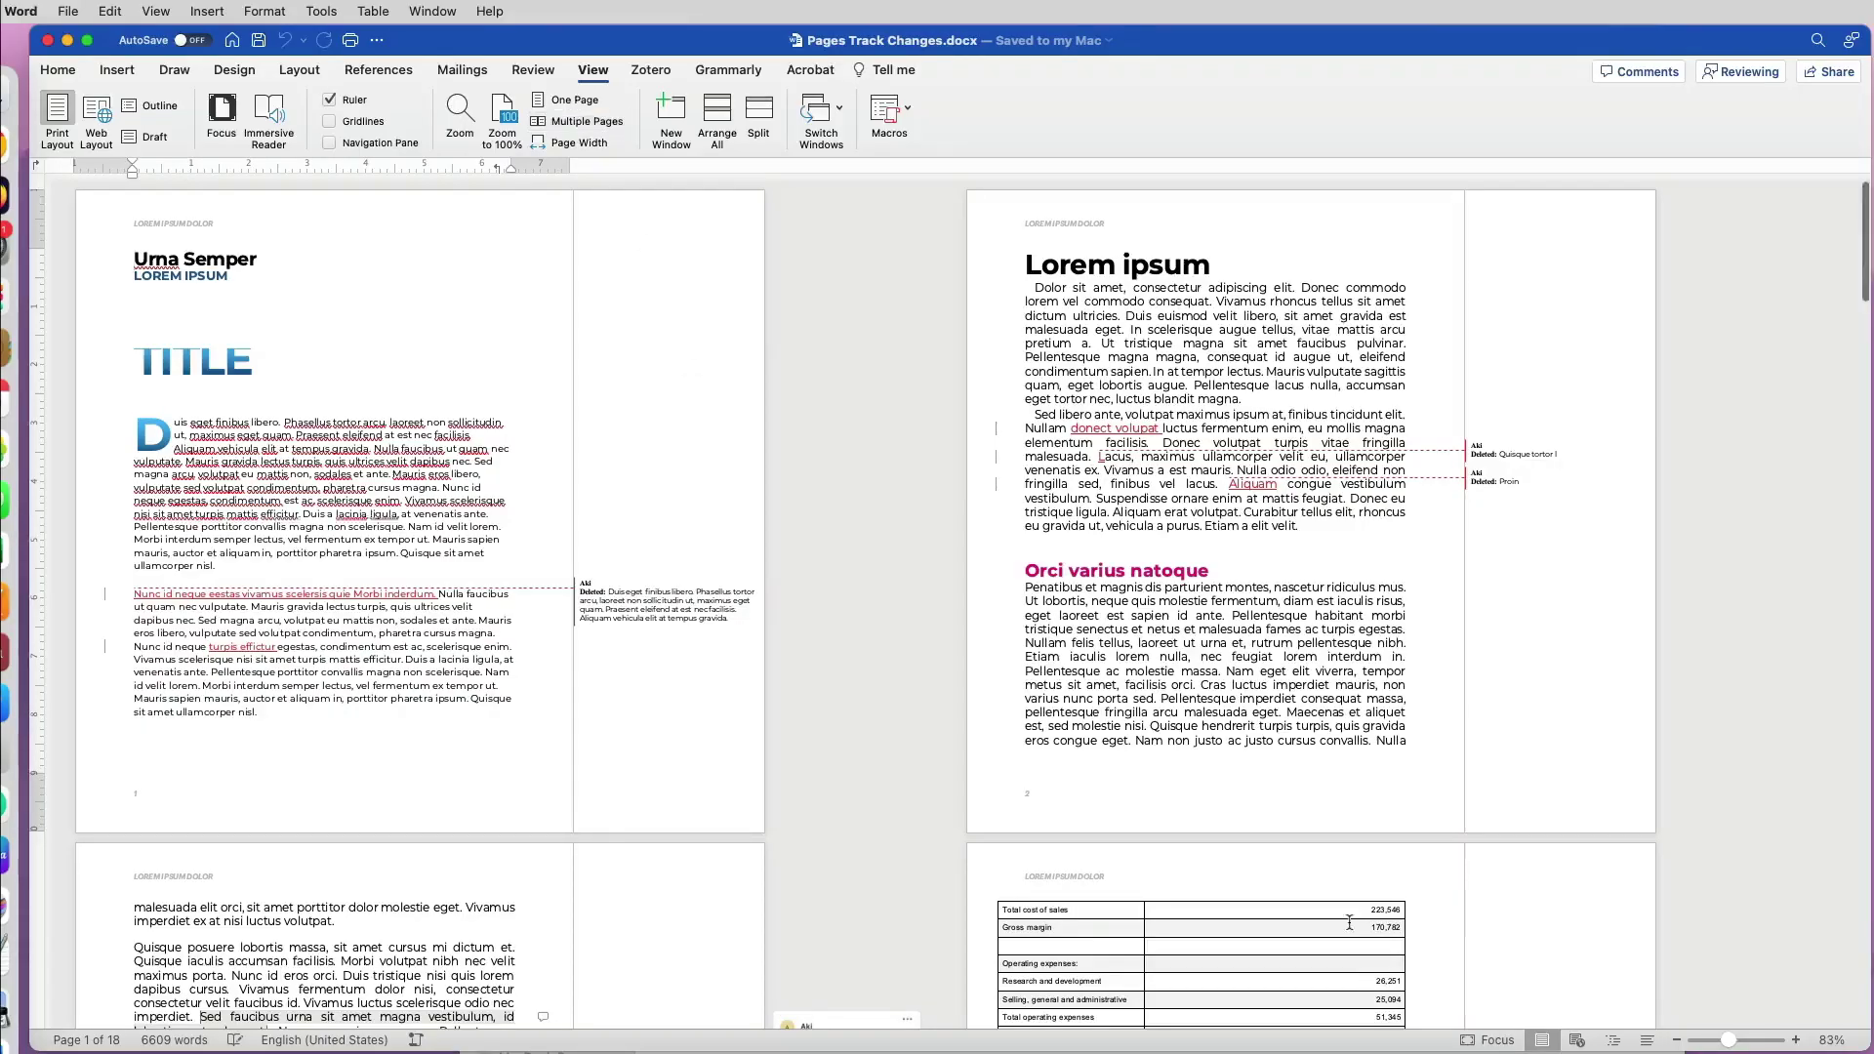
scroll(1364, 685, "down", 20)
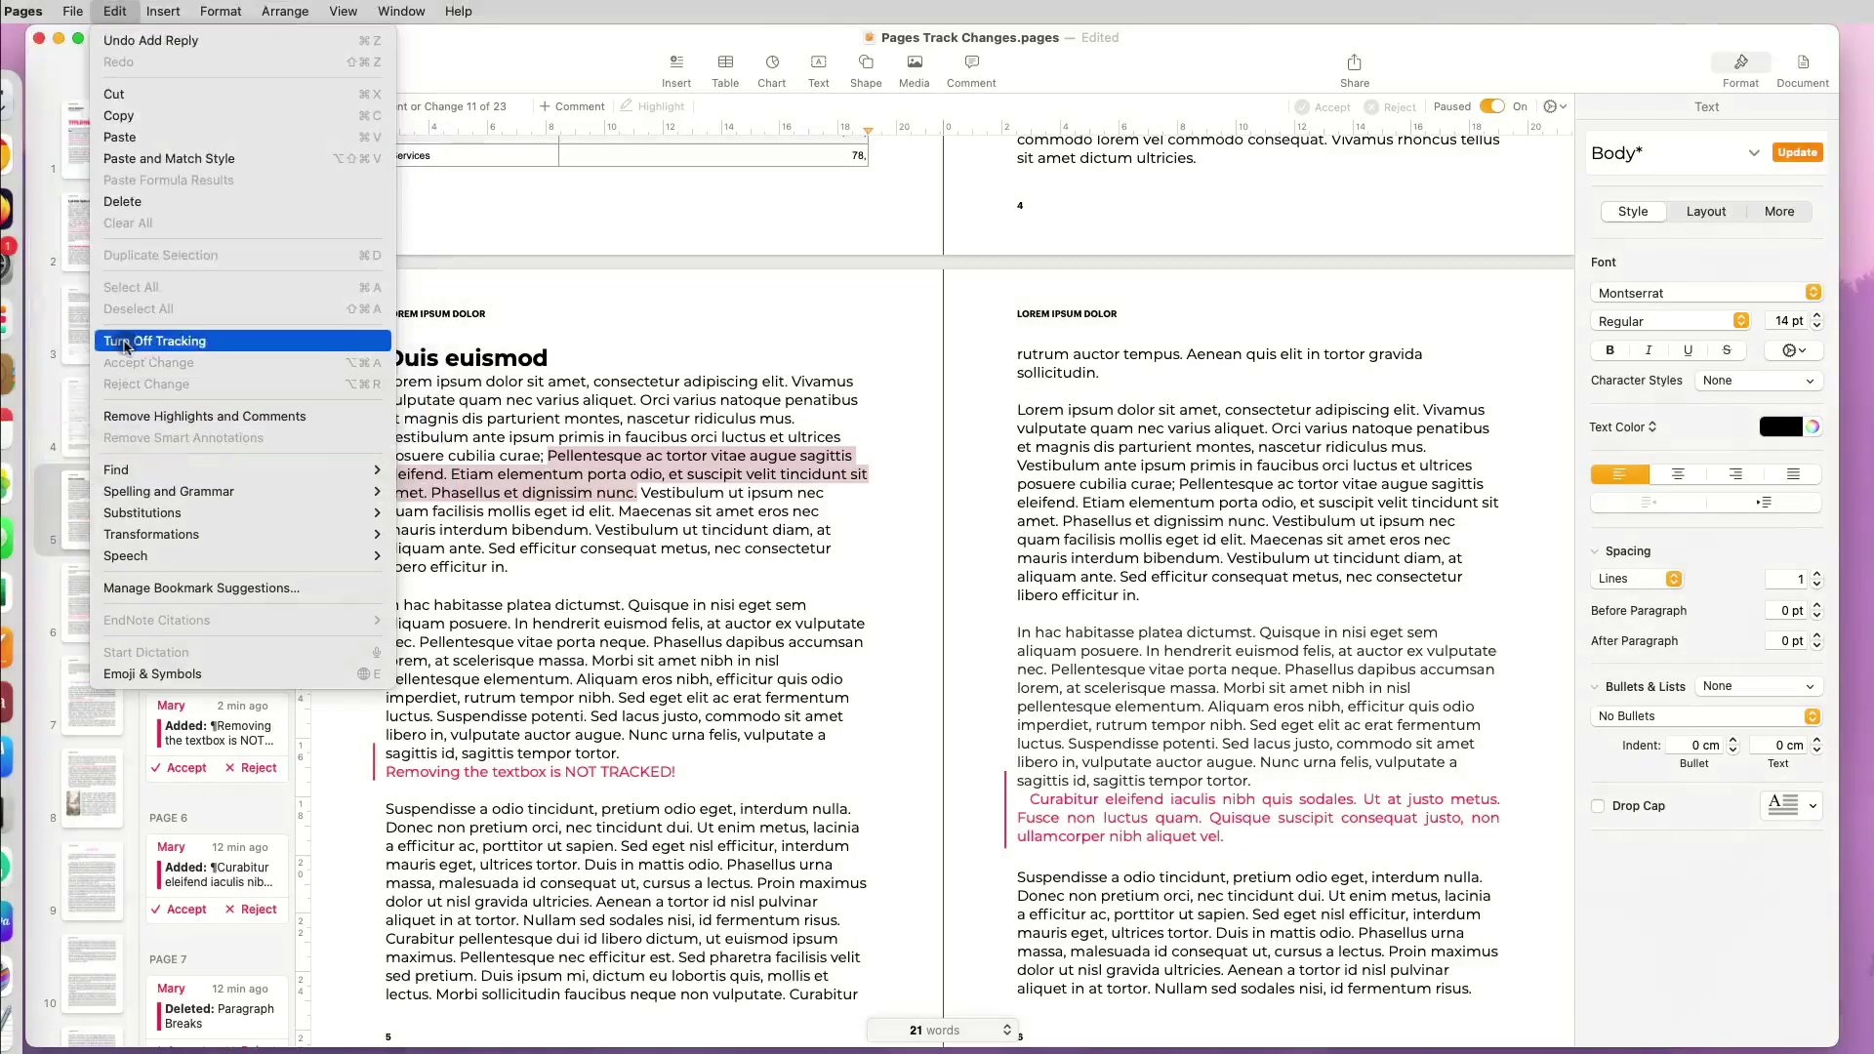
Turn off change tracking in Pages by accepting all changes, and check the remaining comments, including the one on page 5.
left_click(74, 476)
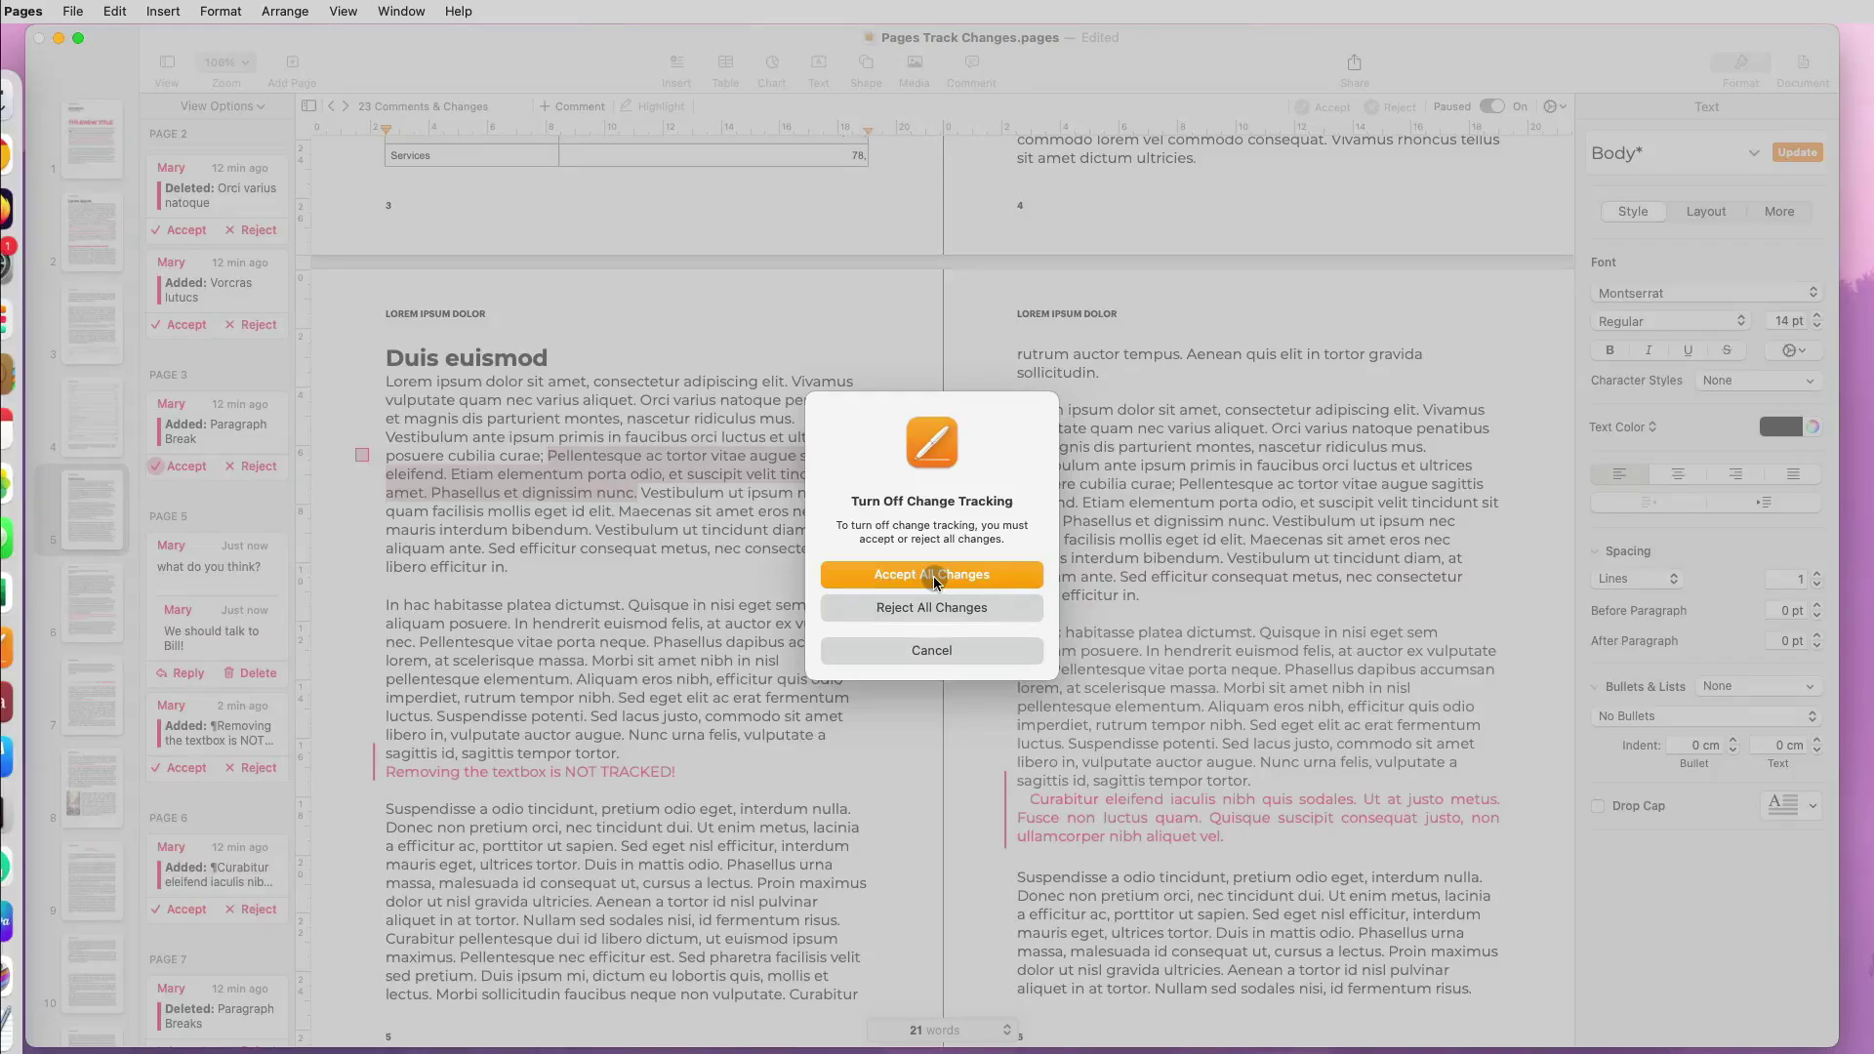
left_click(933, 576)
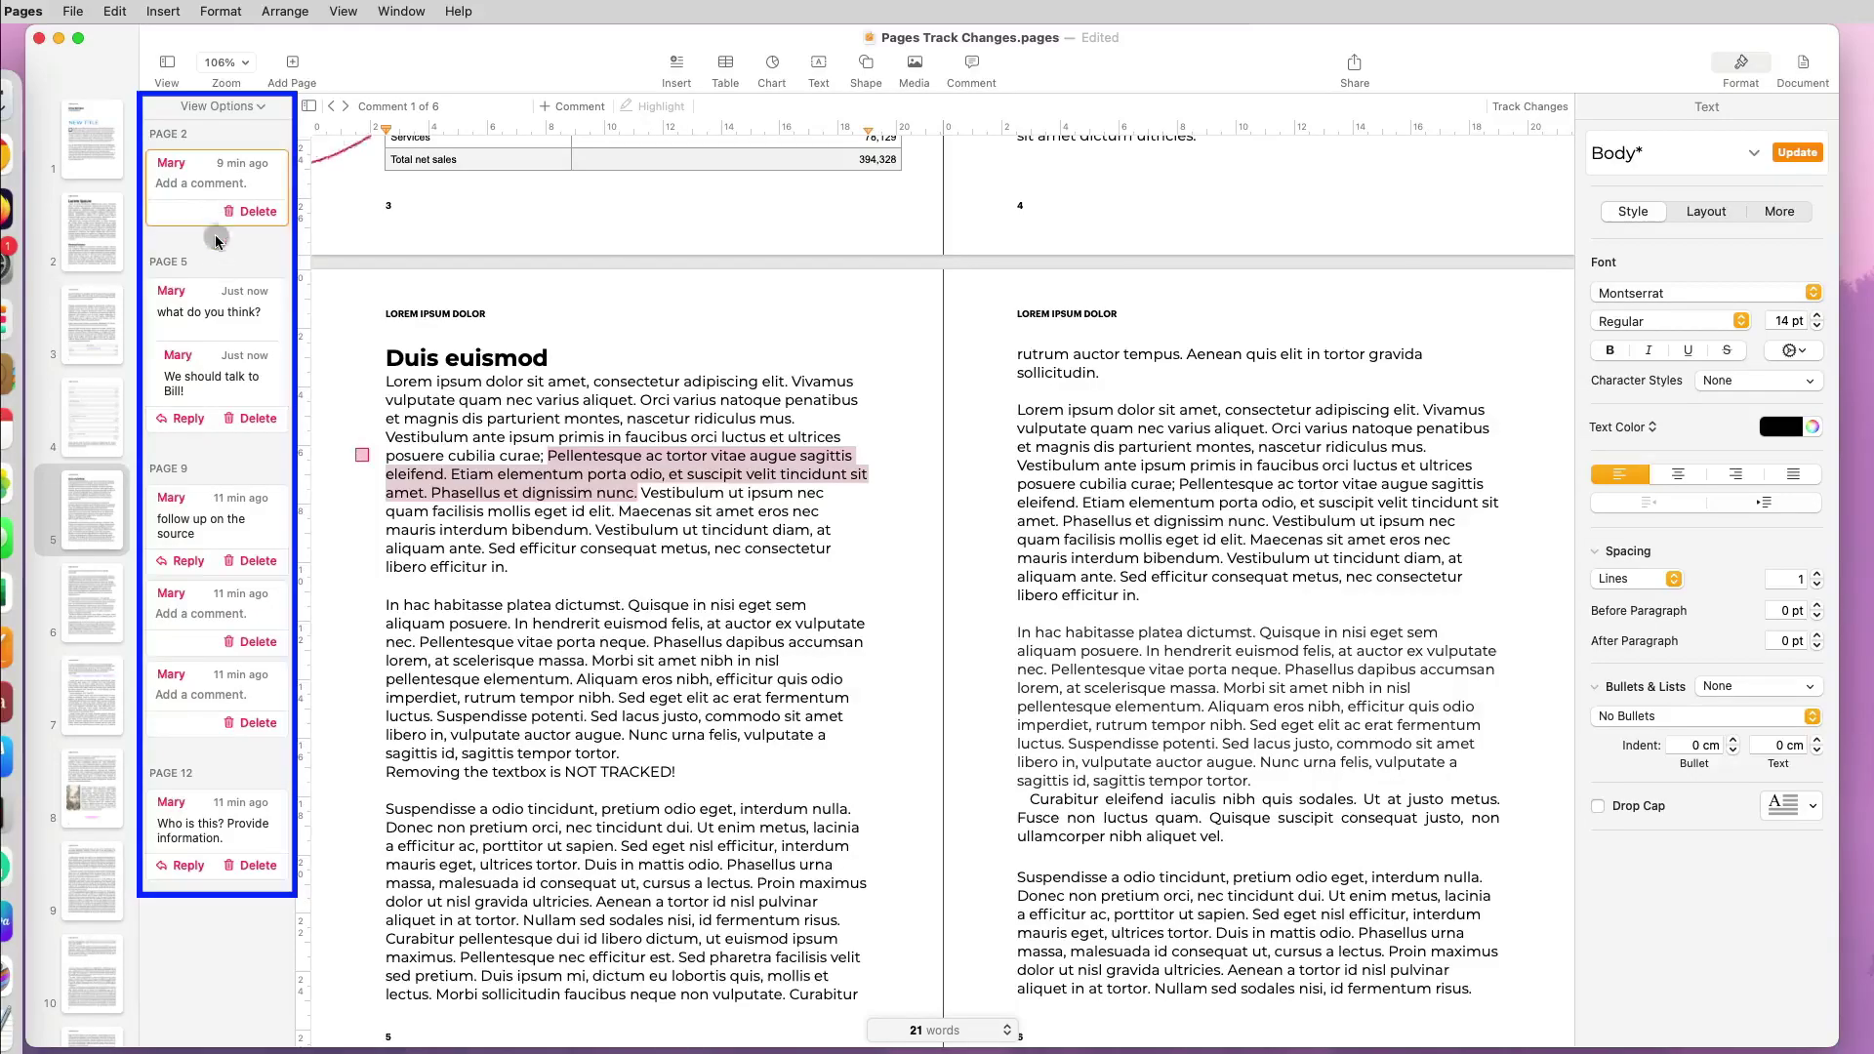
left_click(220, 500)
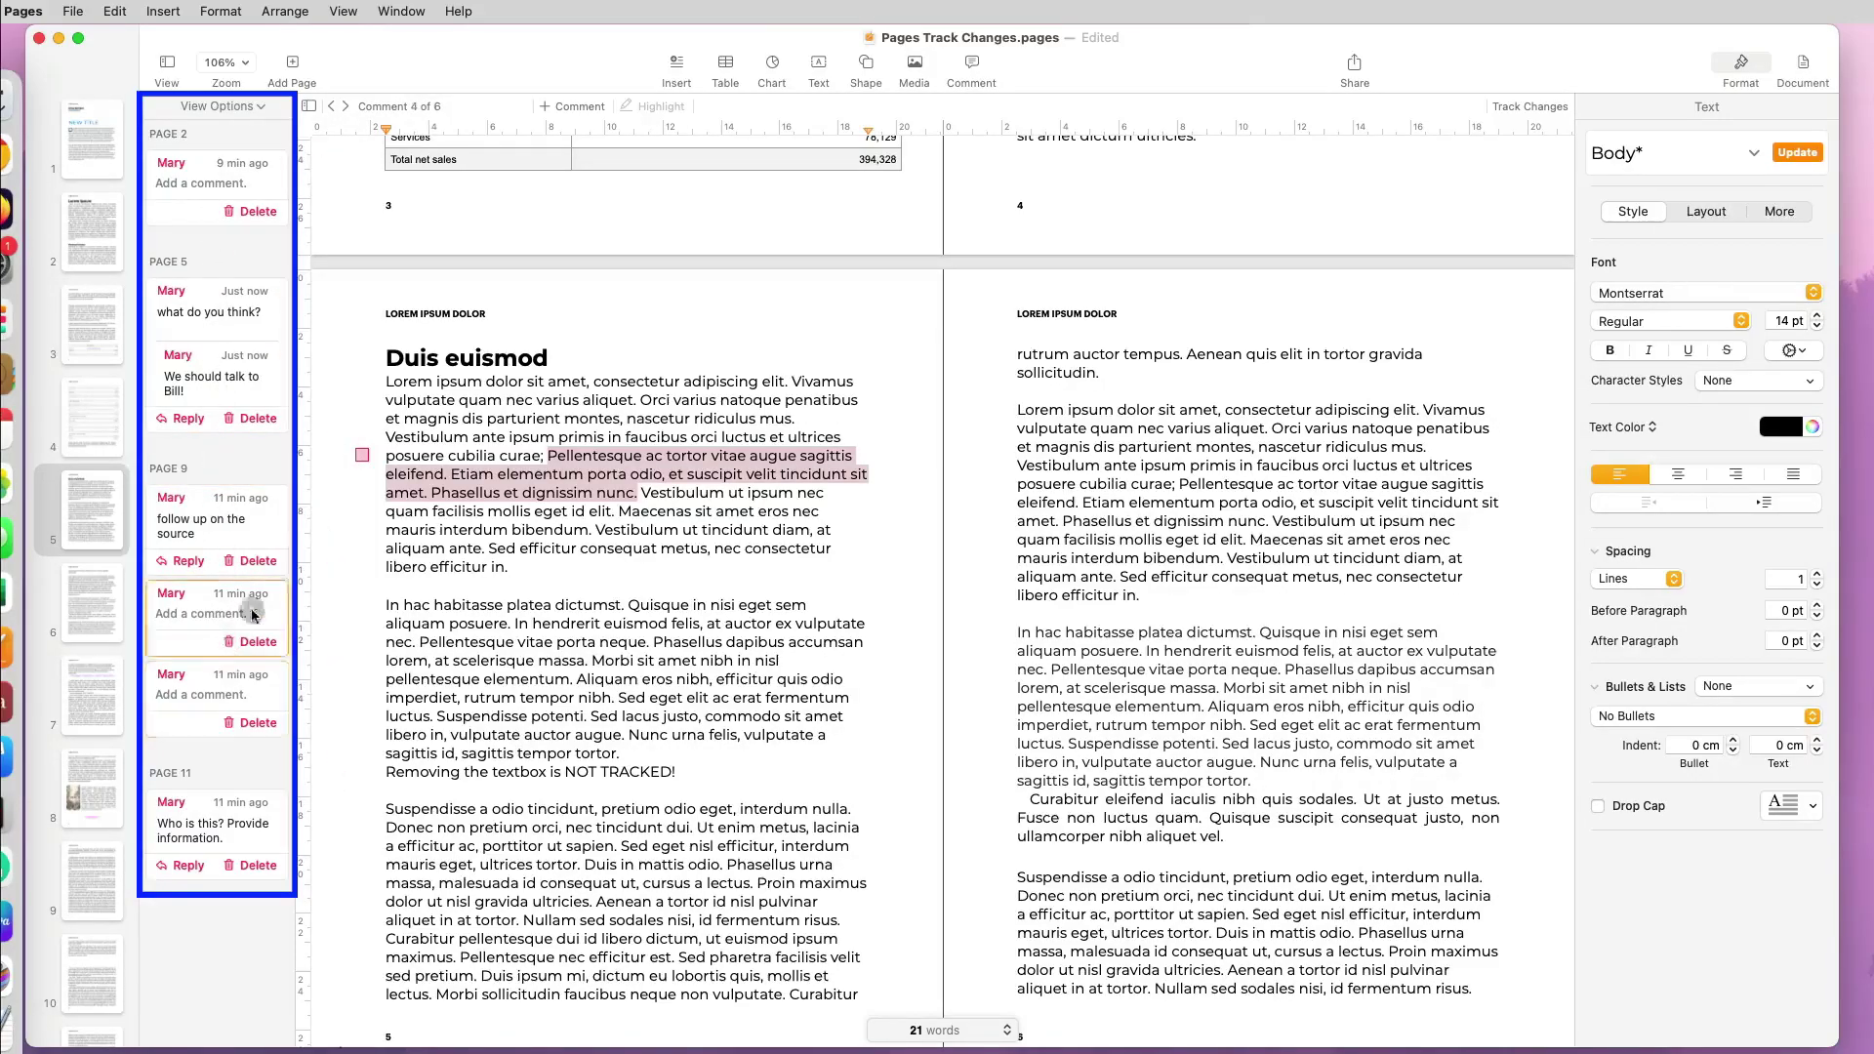
left_click(361, 455)
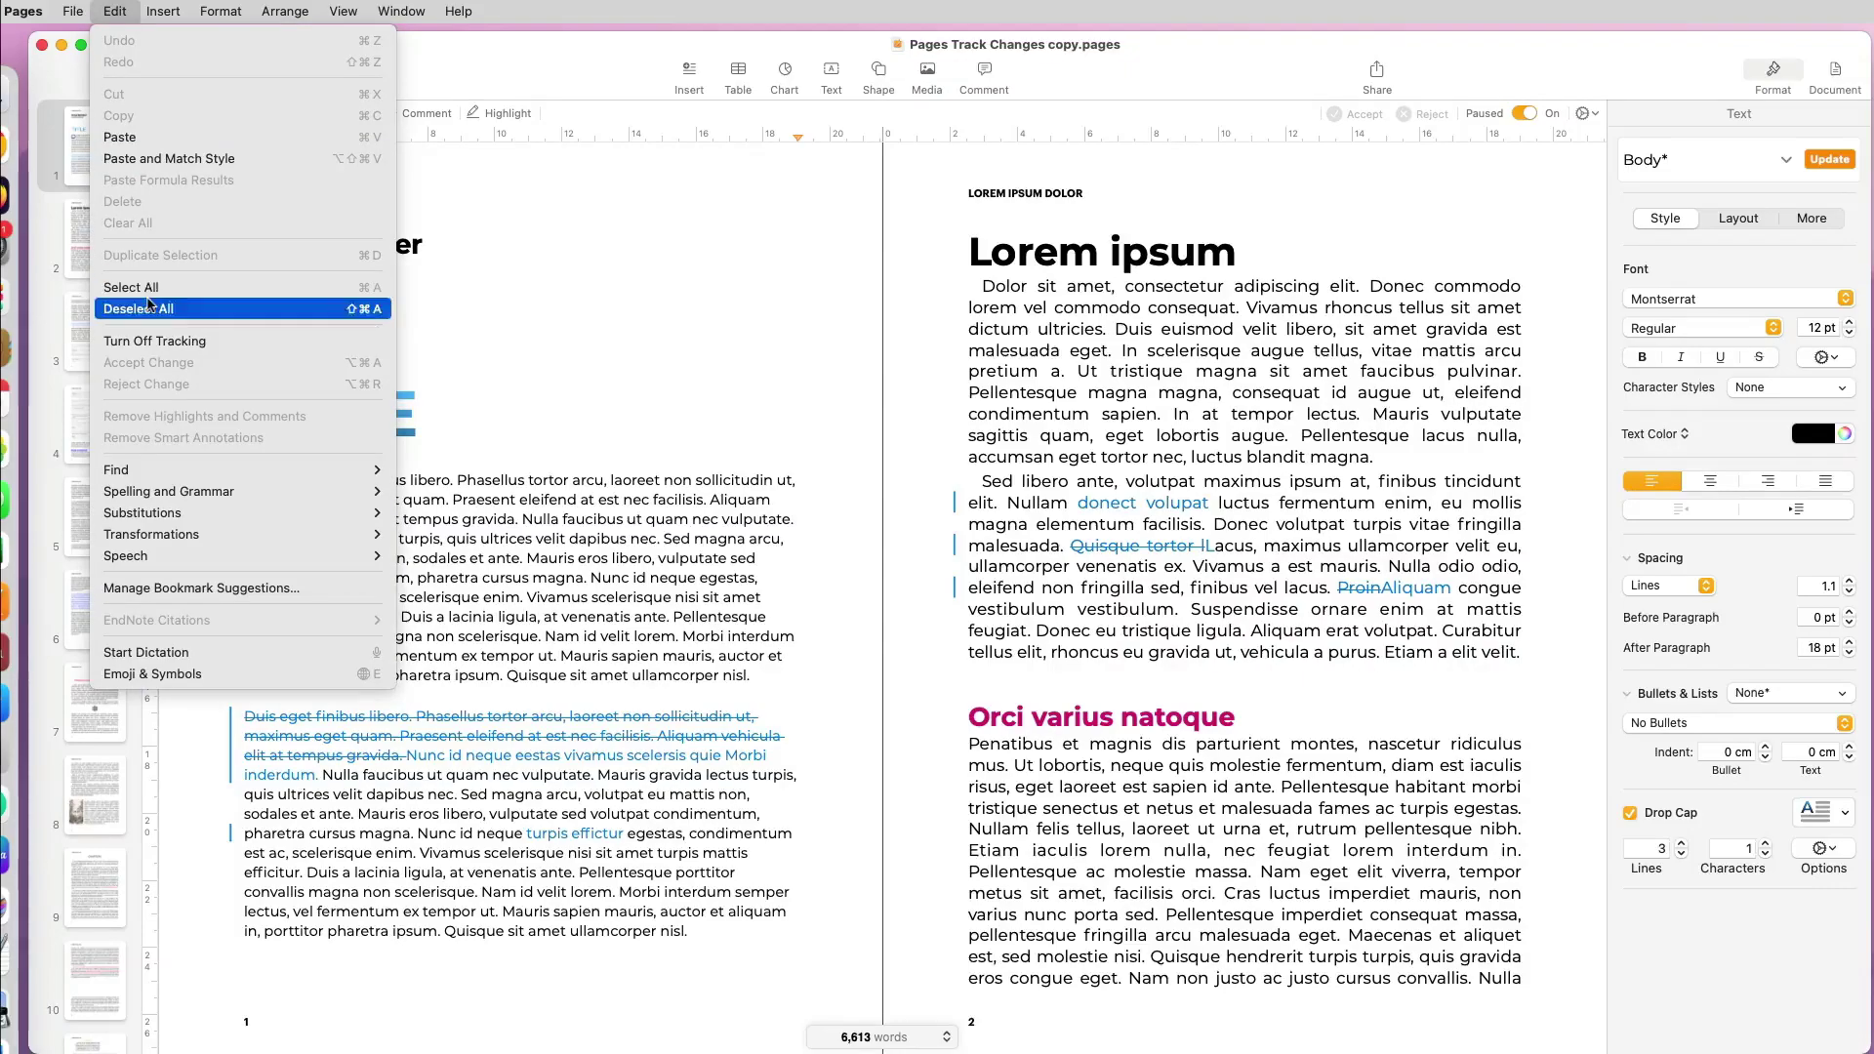
Turn off tracking in Pages Track Changes copy.pages by accepting all changes, and look over the first pages.
left_click(154, 341)
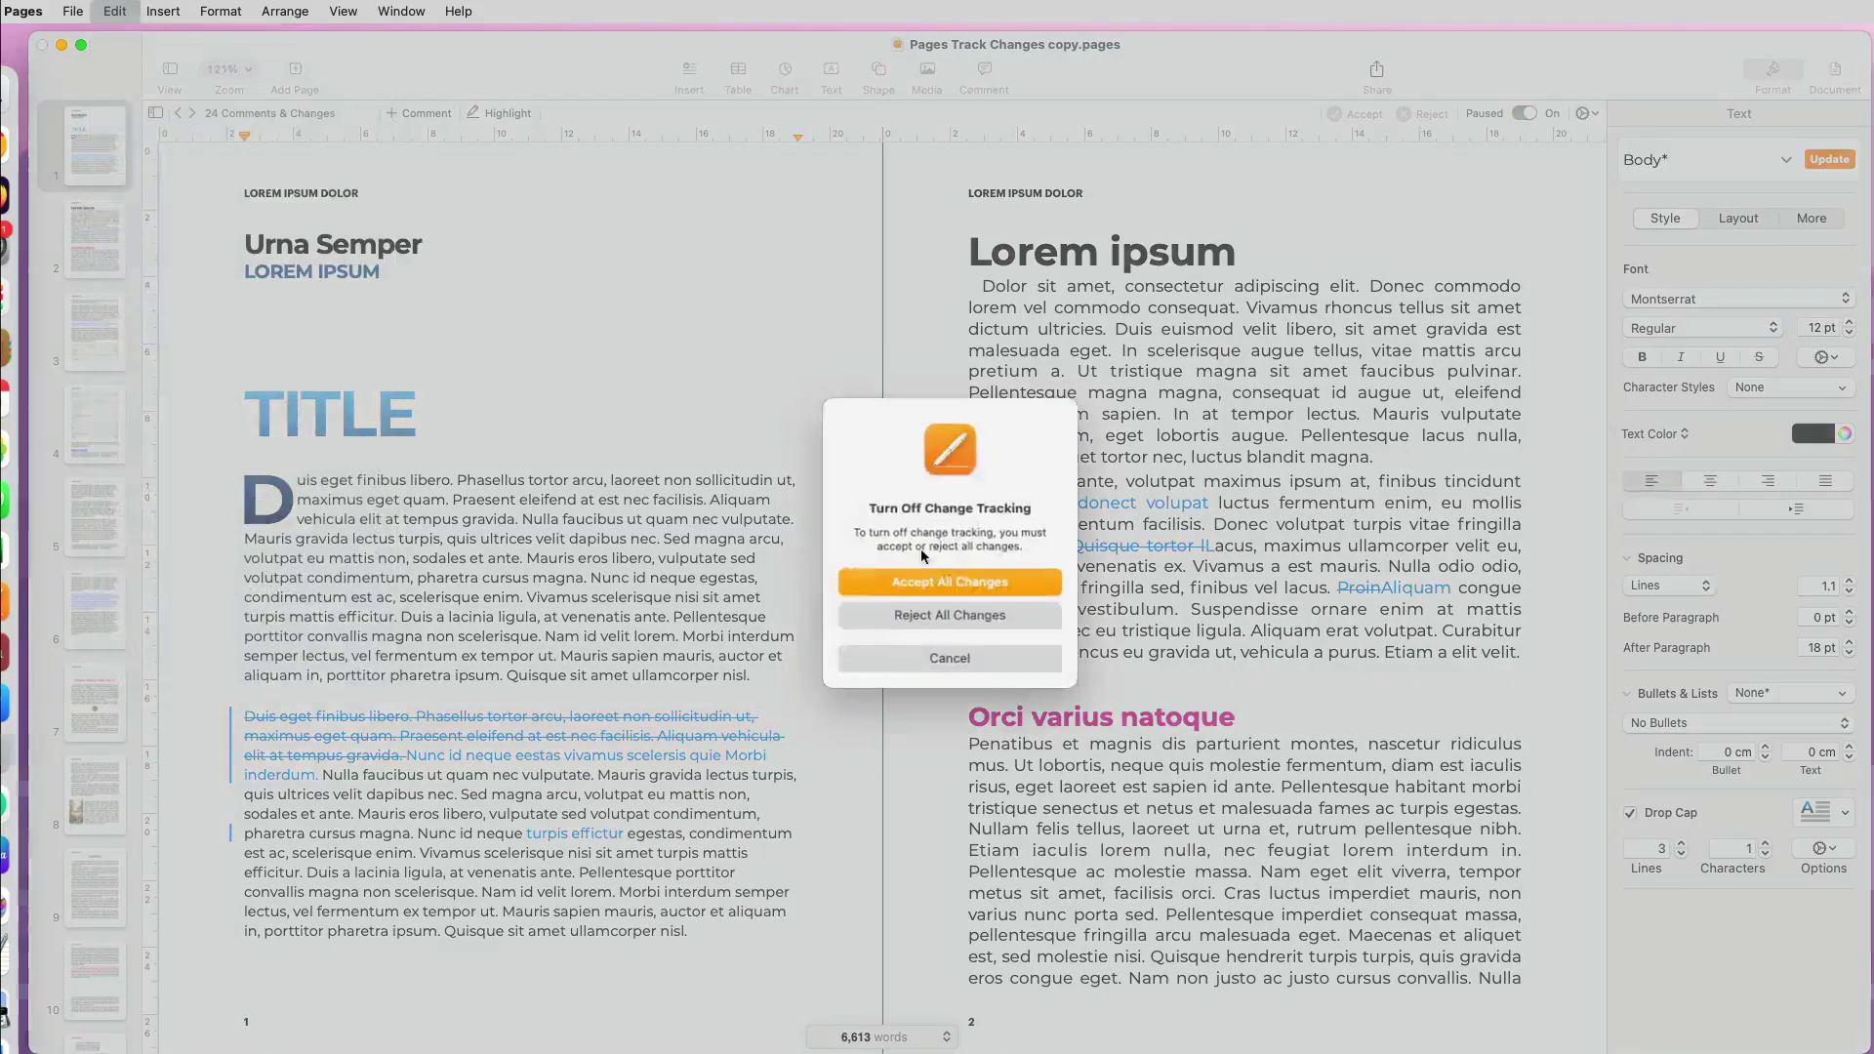
left_click(970, 583)
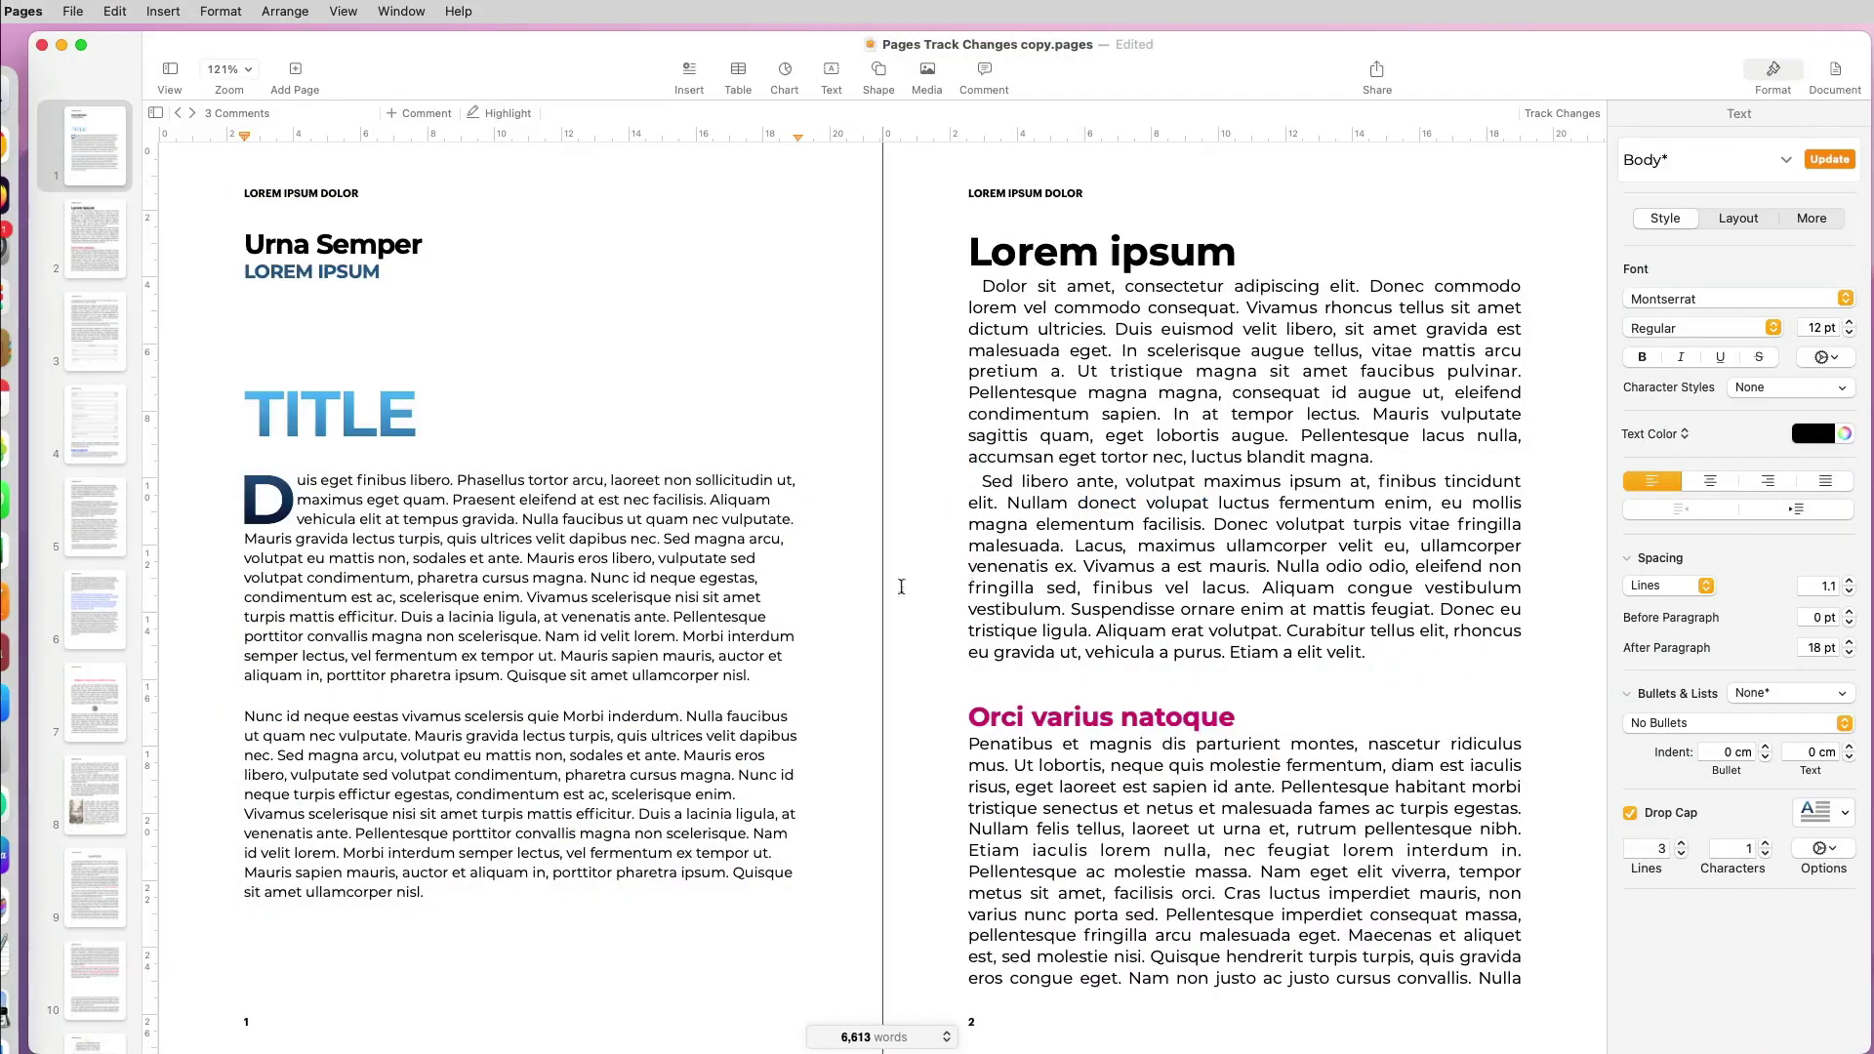
scroll(624, 670, "down", 10)
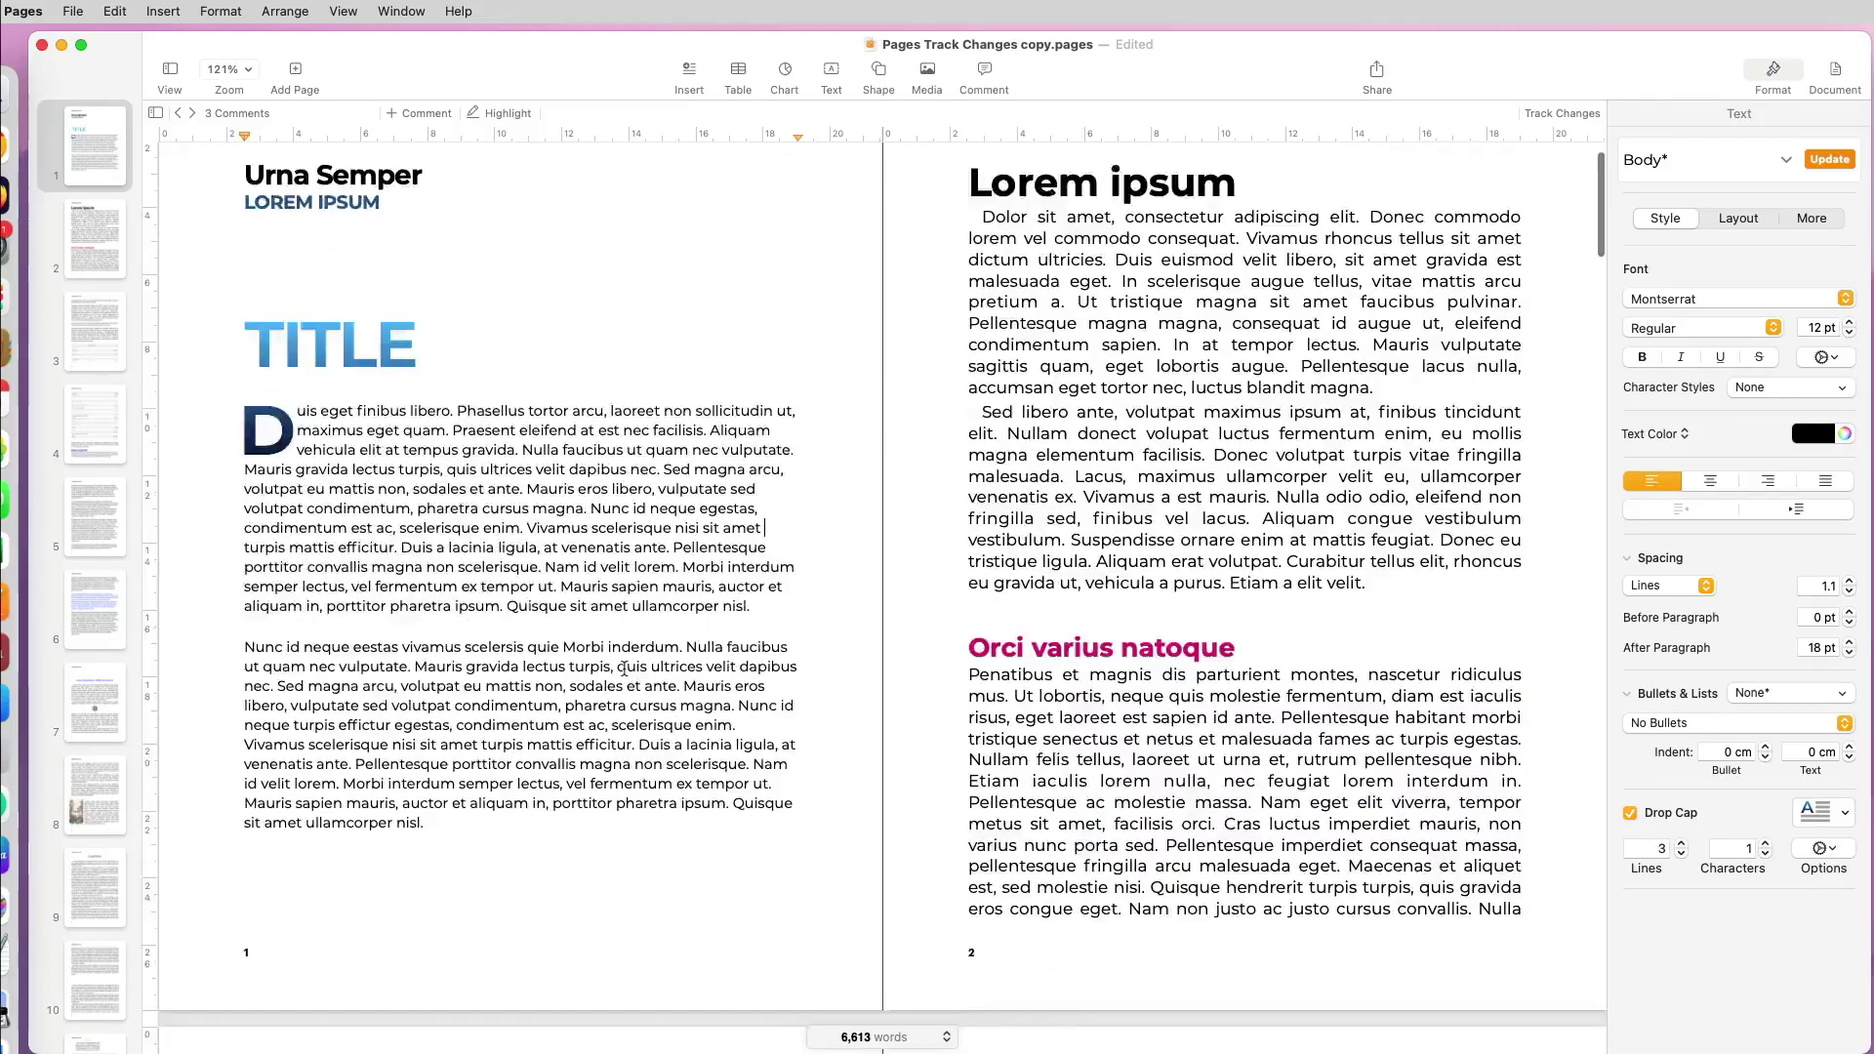
scroll(625, 669, "up", 10)
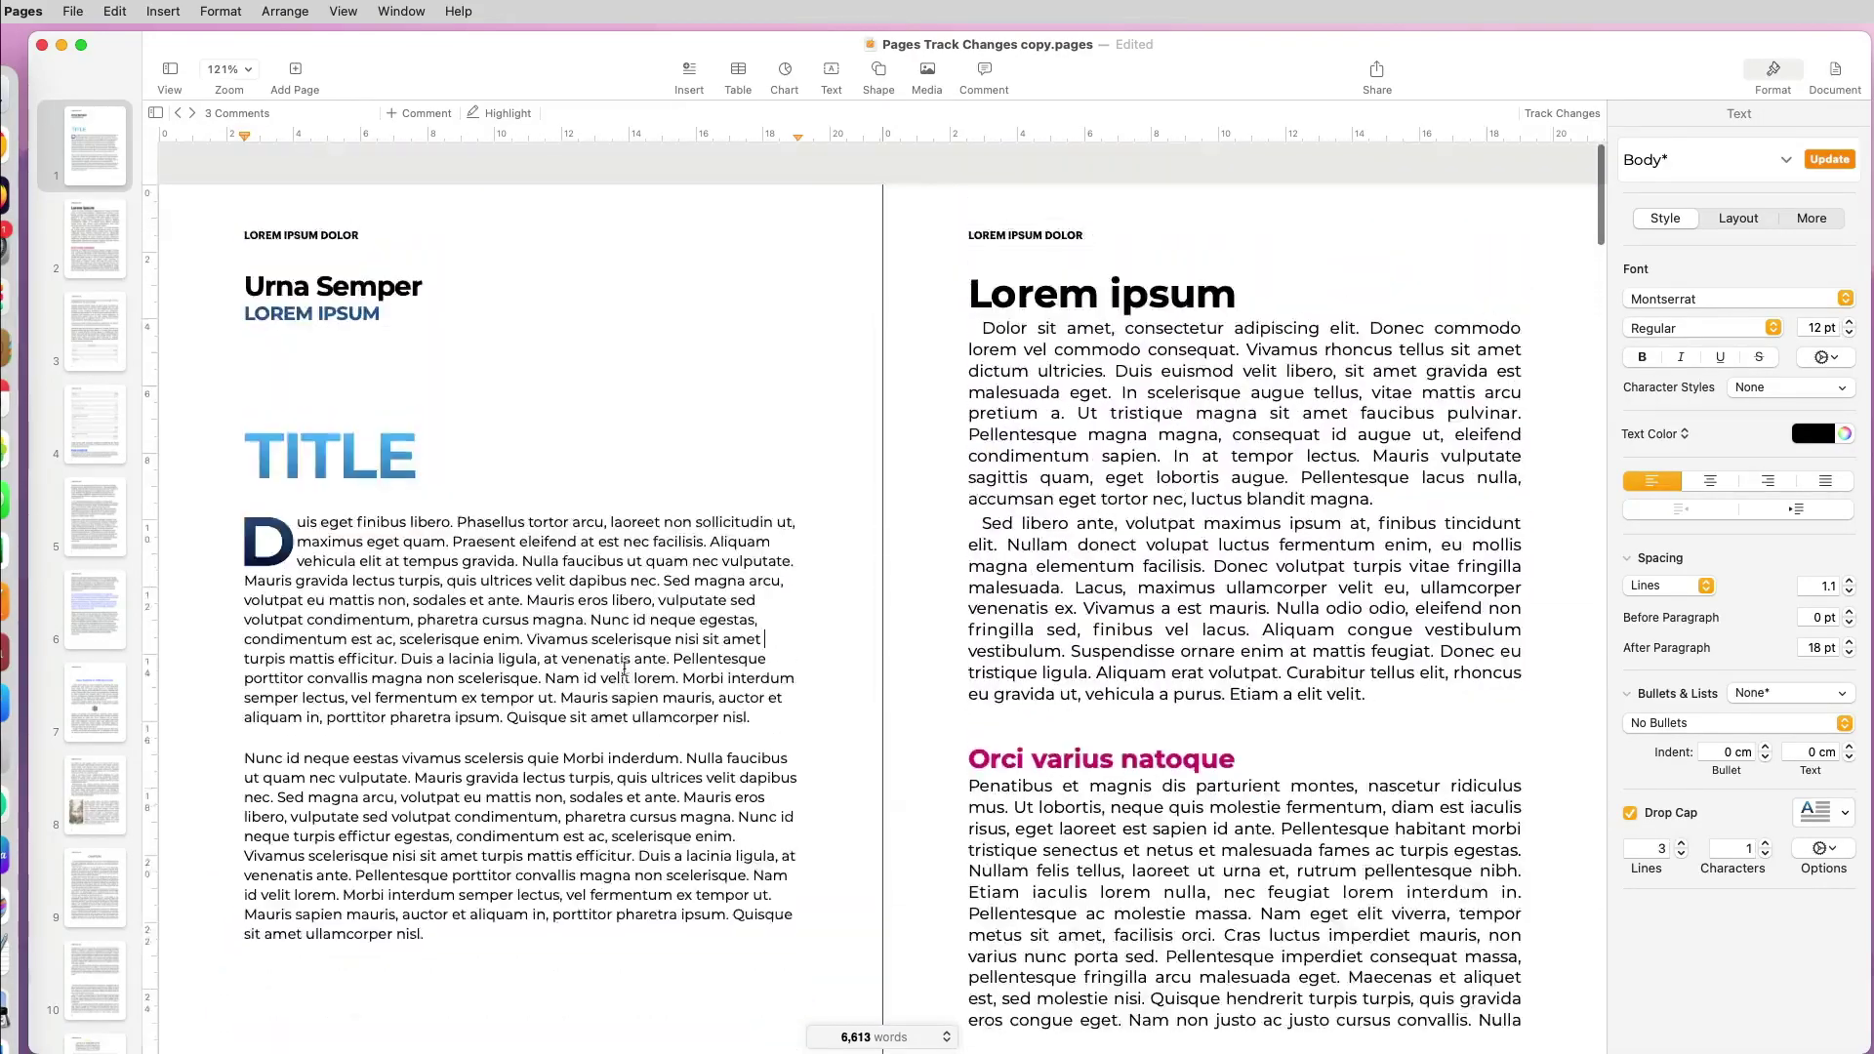
Browse all versions of the document copy, look through the earlier version with tracked changes, and choose to restore it.
left_click(70, 12)
mouse_move(293, 309)
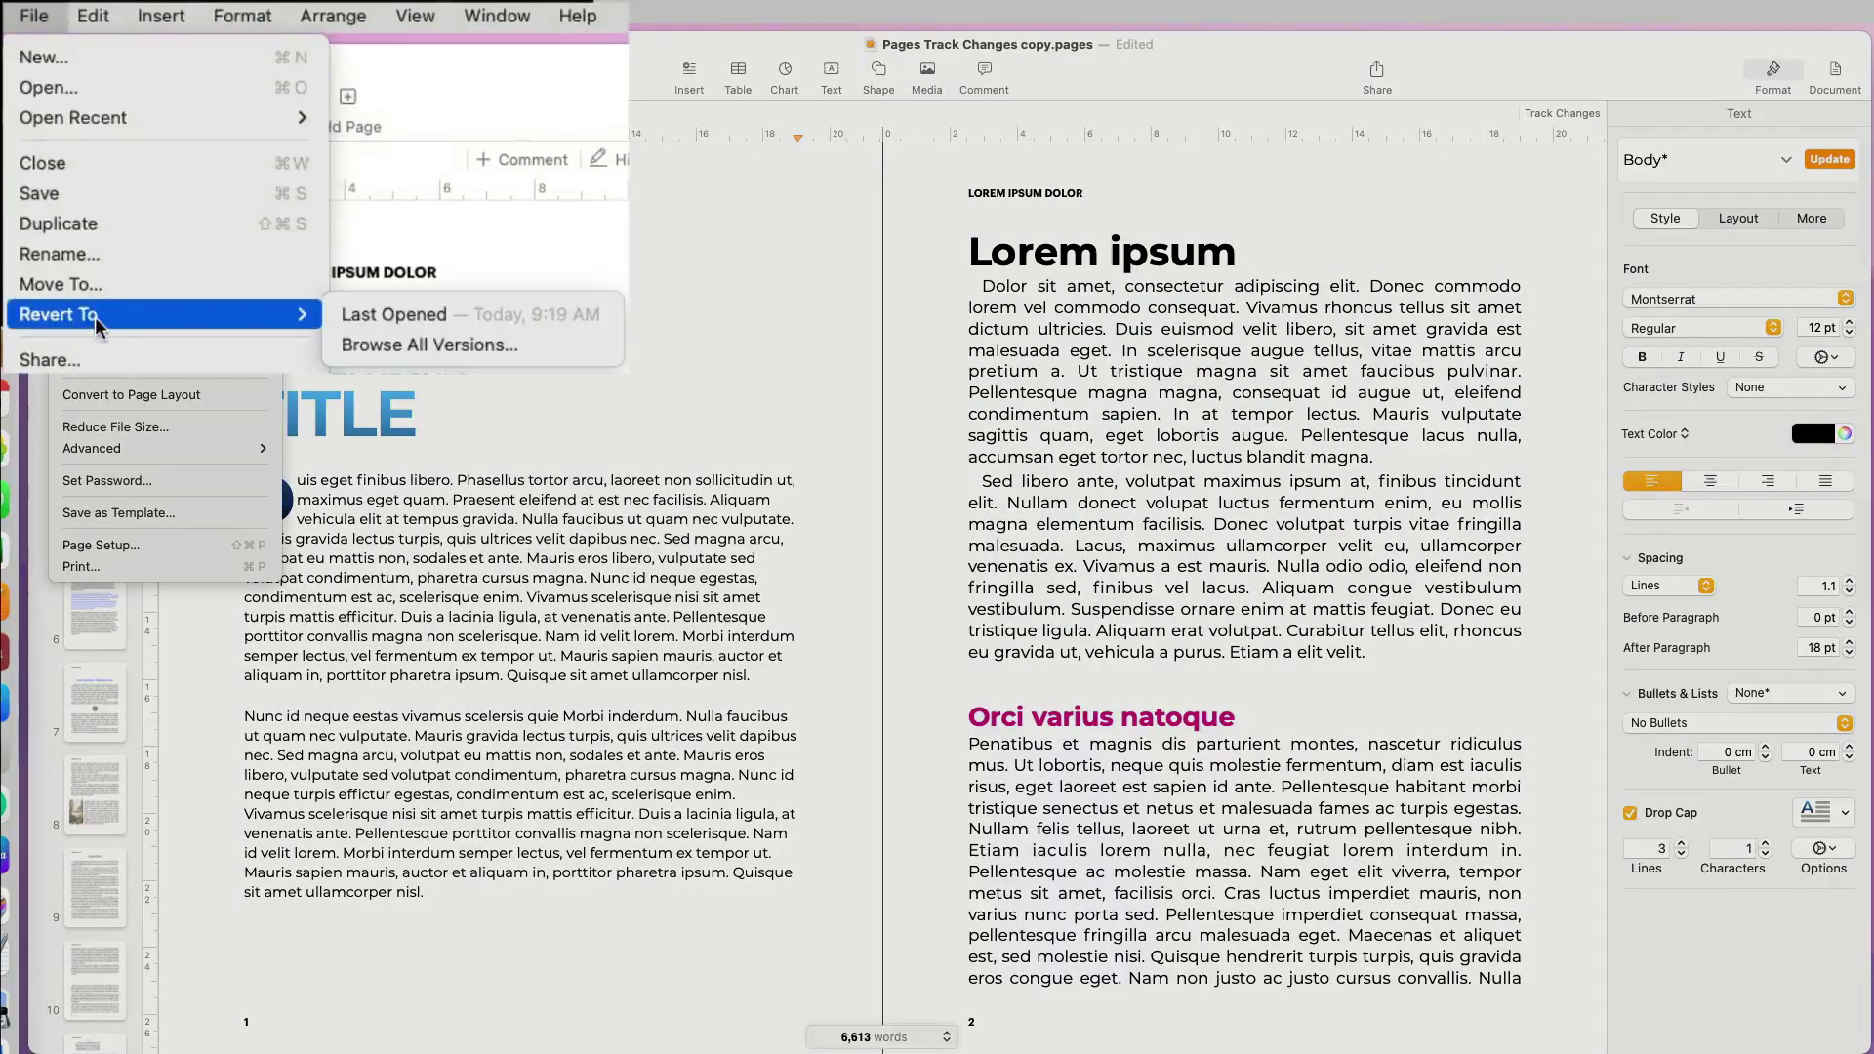
left_click(415, 344)
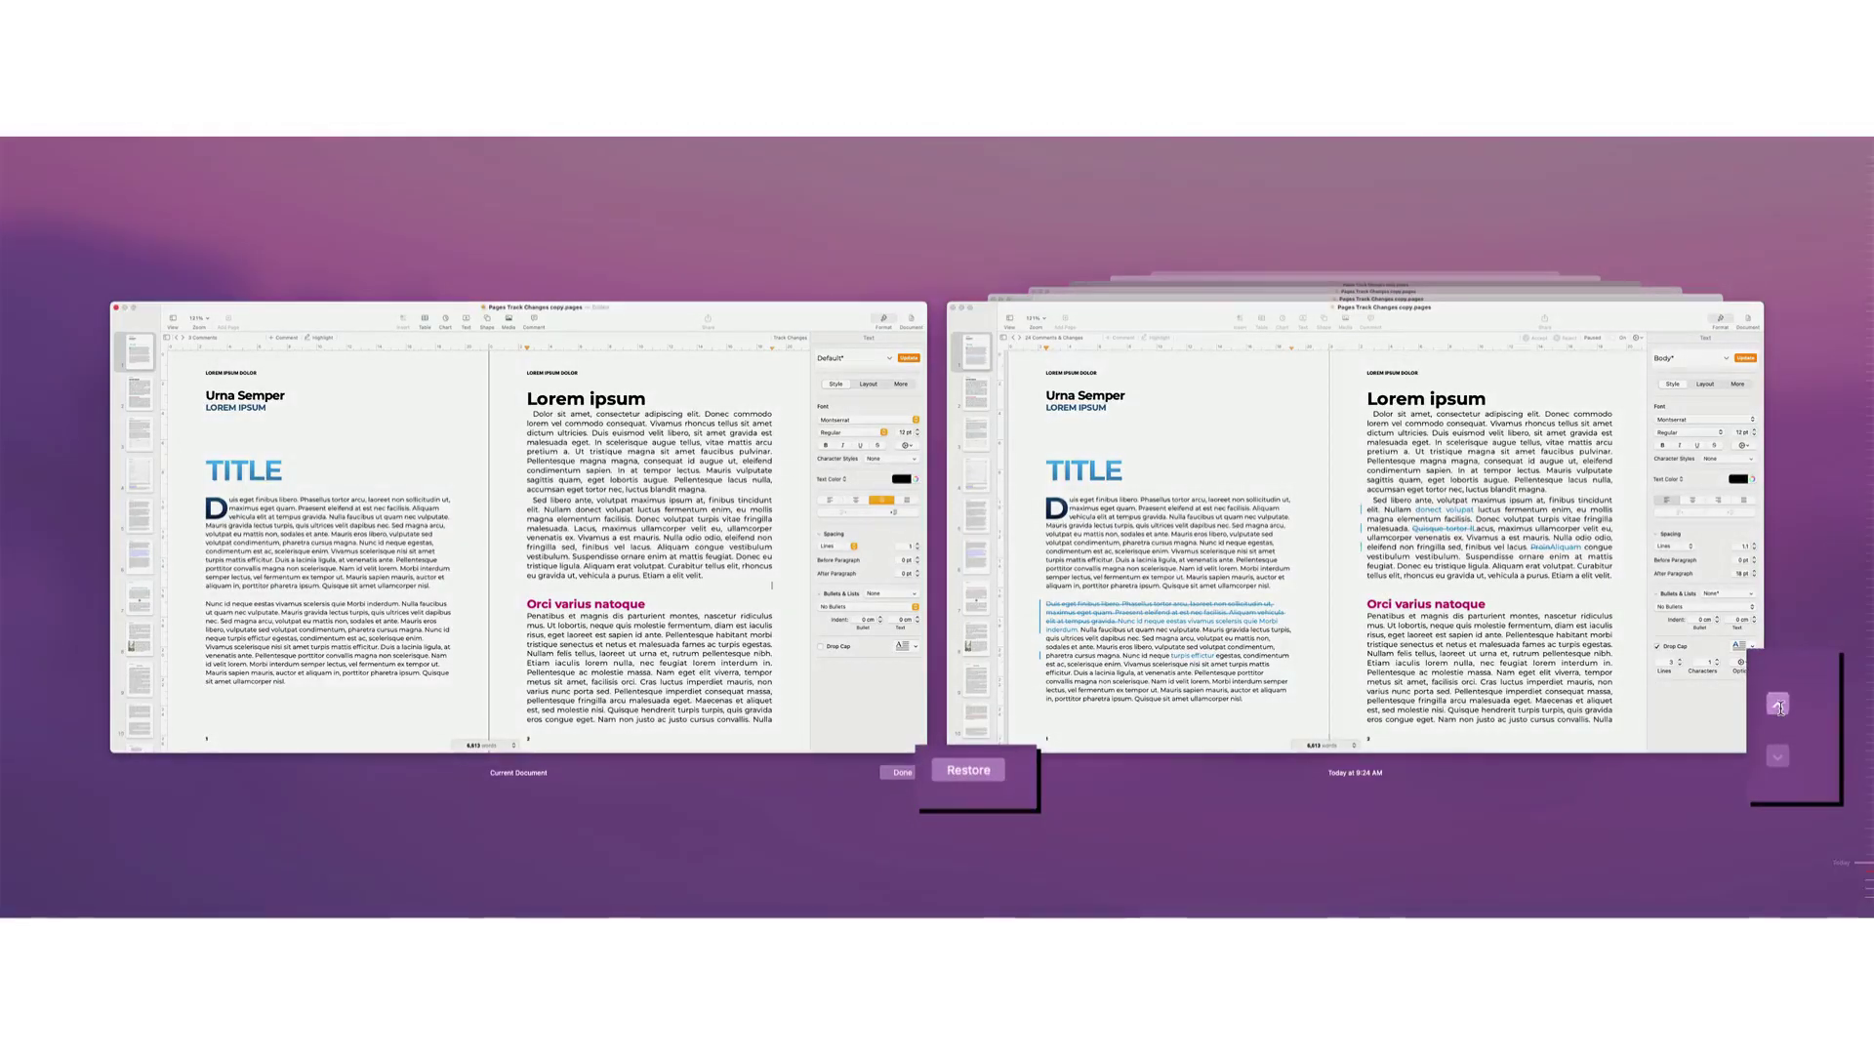
scroll(1215, 673, "down", 10)
scroll(1214, 673, "up", 3)
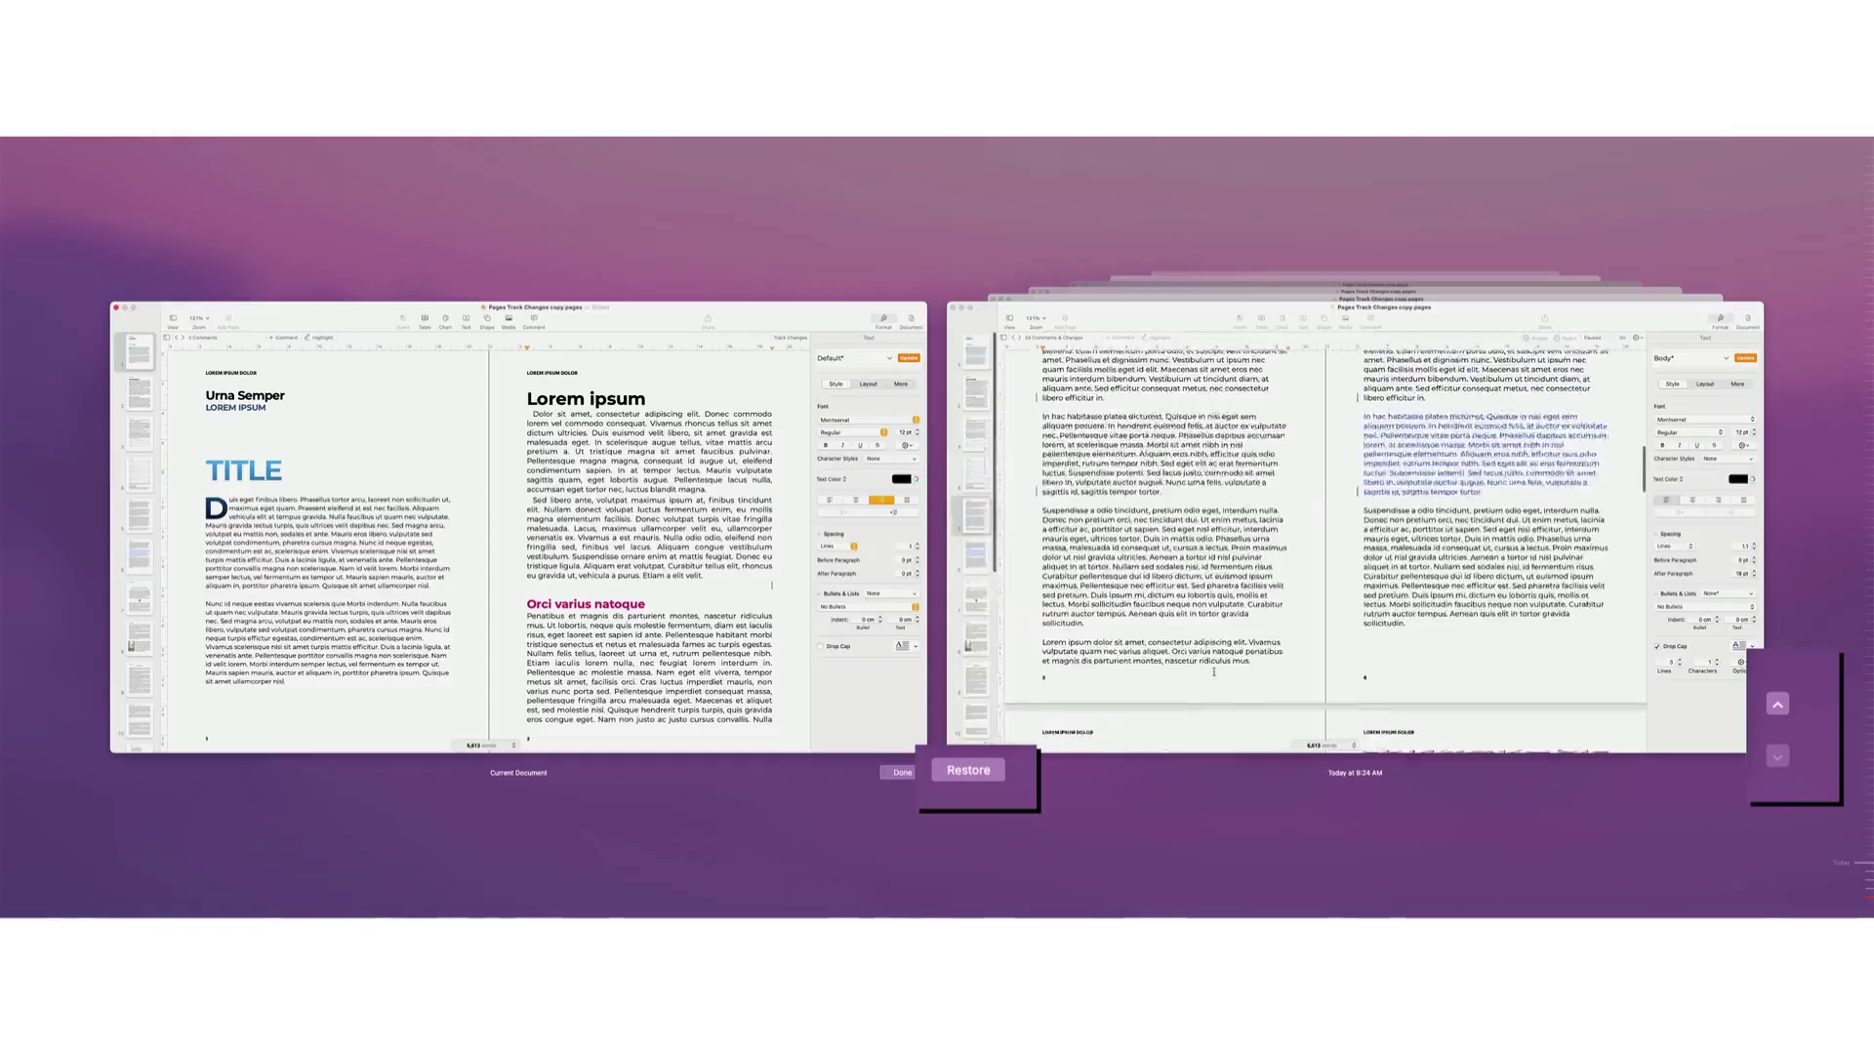
left_click(956, 772)
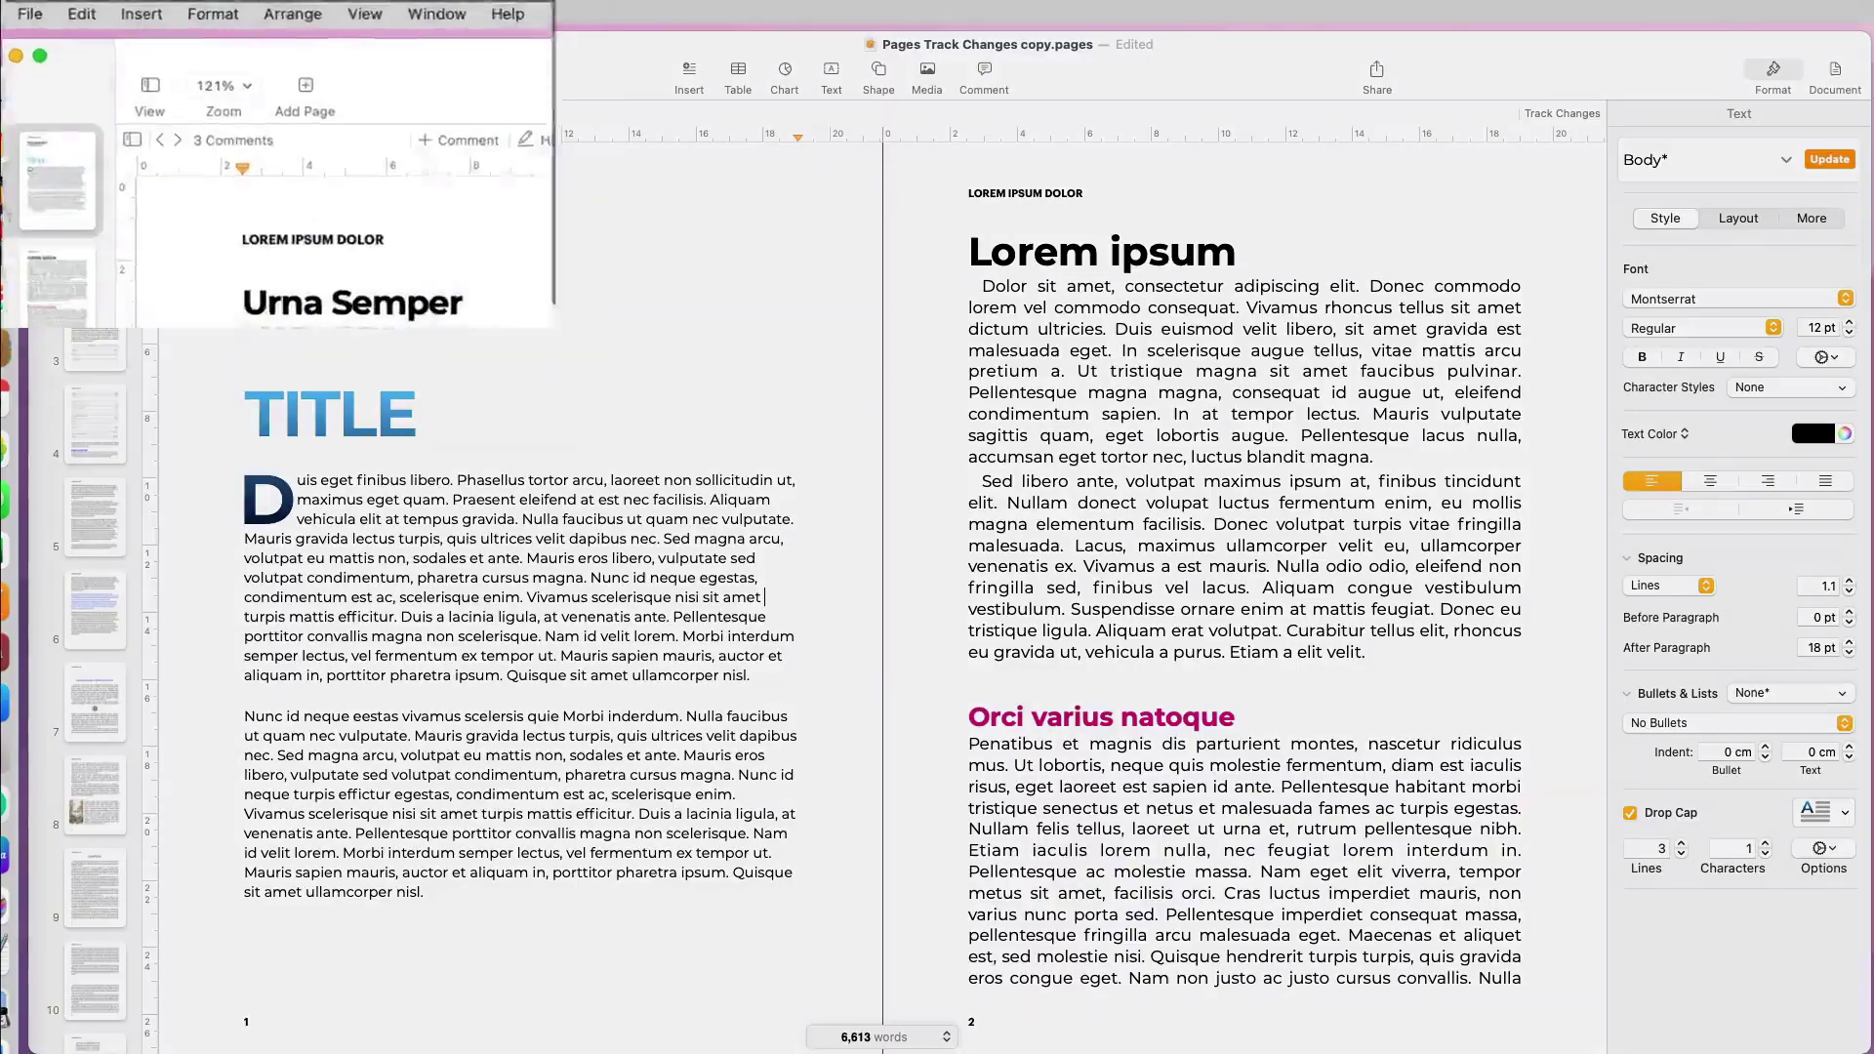
Revert Pages Track Changes copy.pages to its last opened version.
left_click(30, 14)
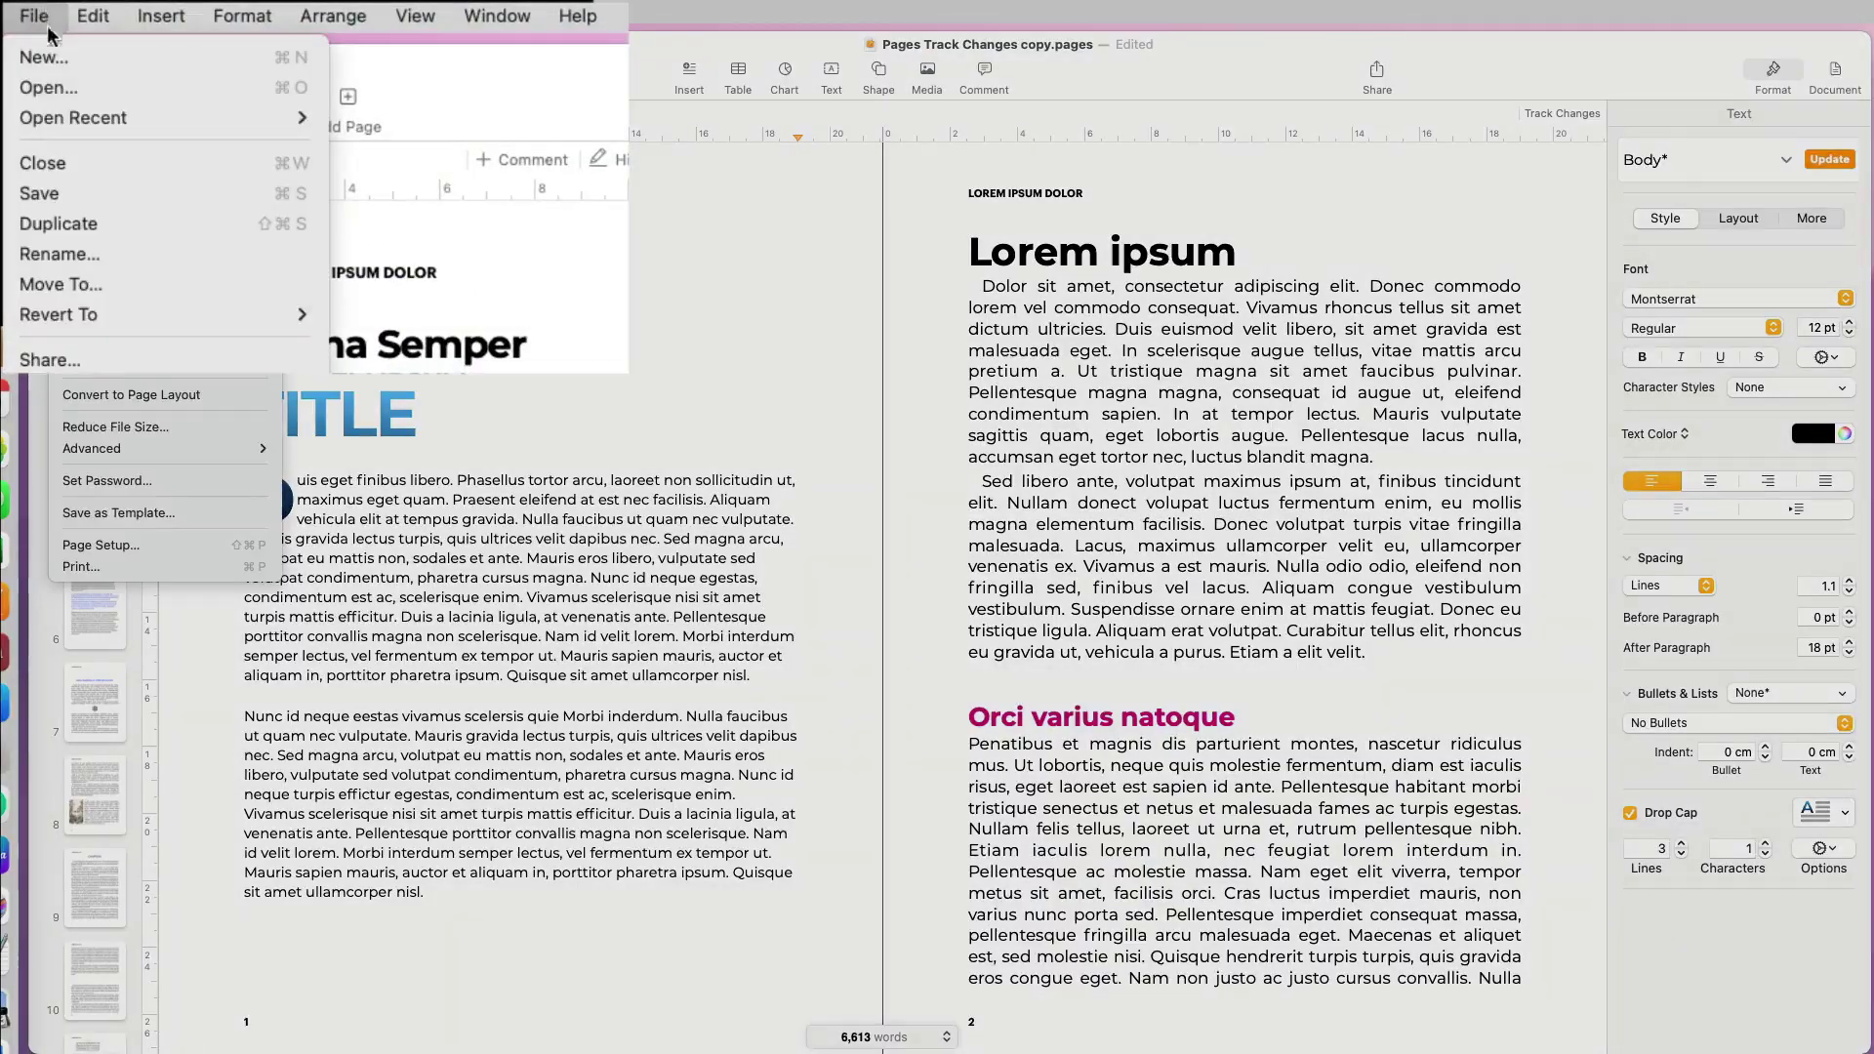
mouse_move(77, 285)
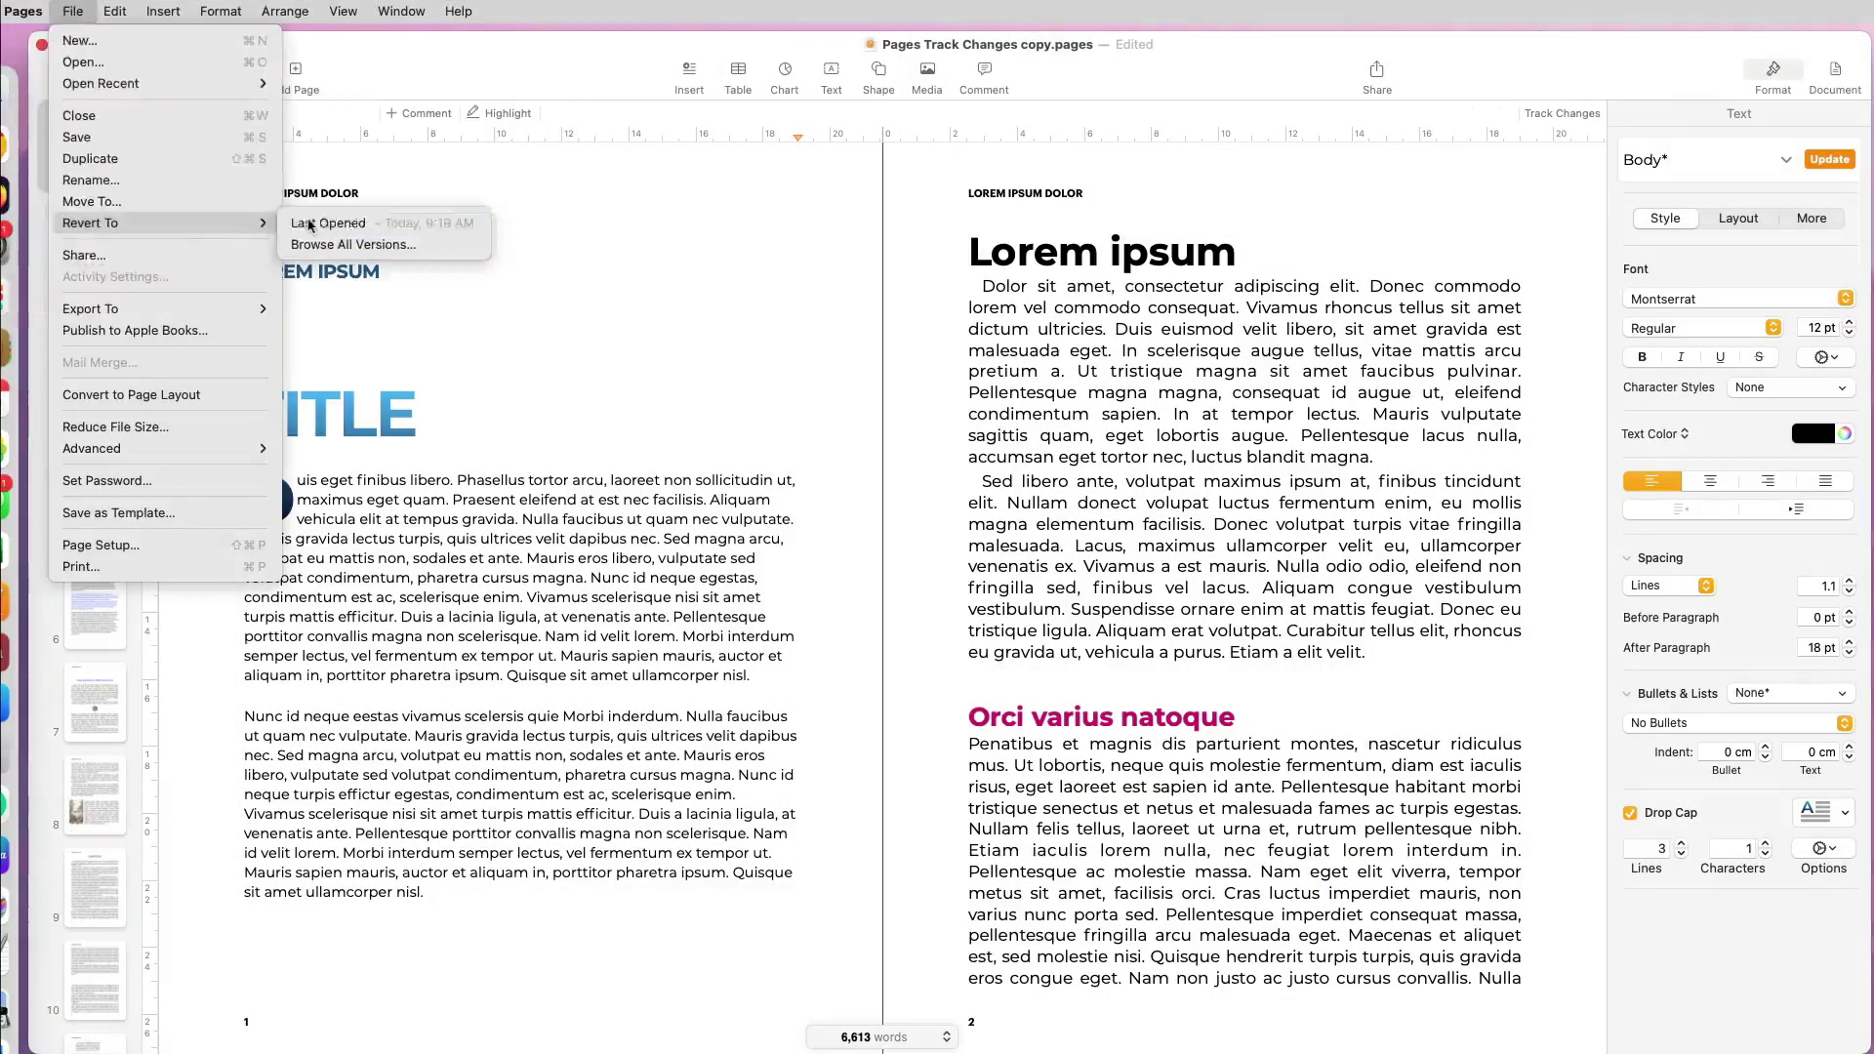
left_click(394, 313)
left_click(1036, 684)
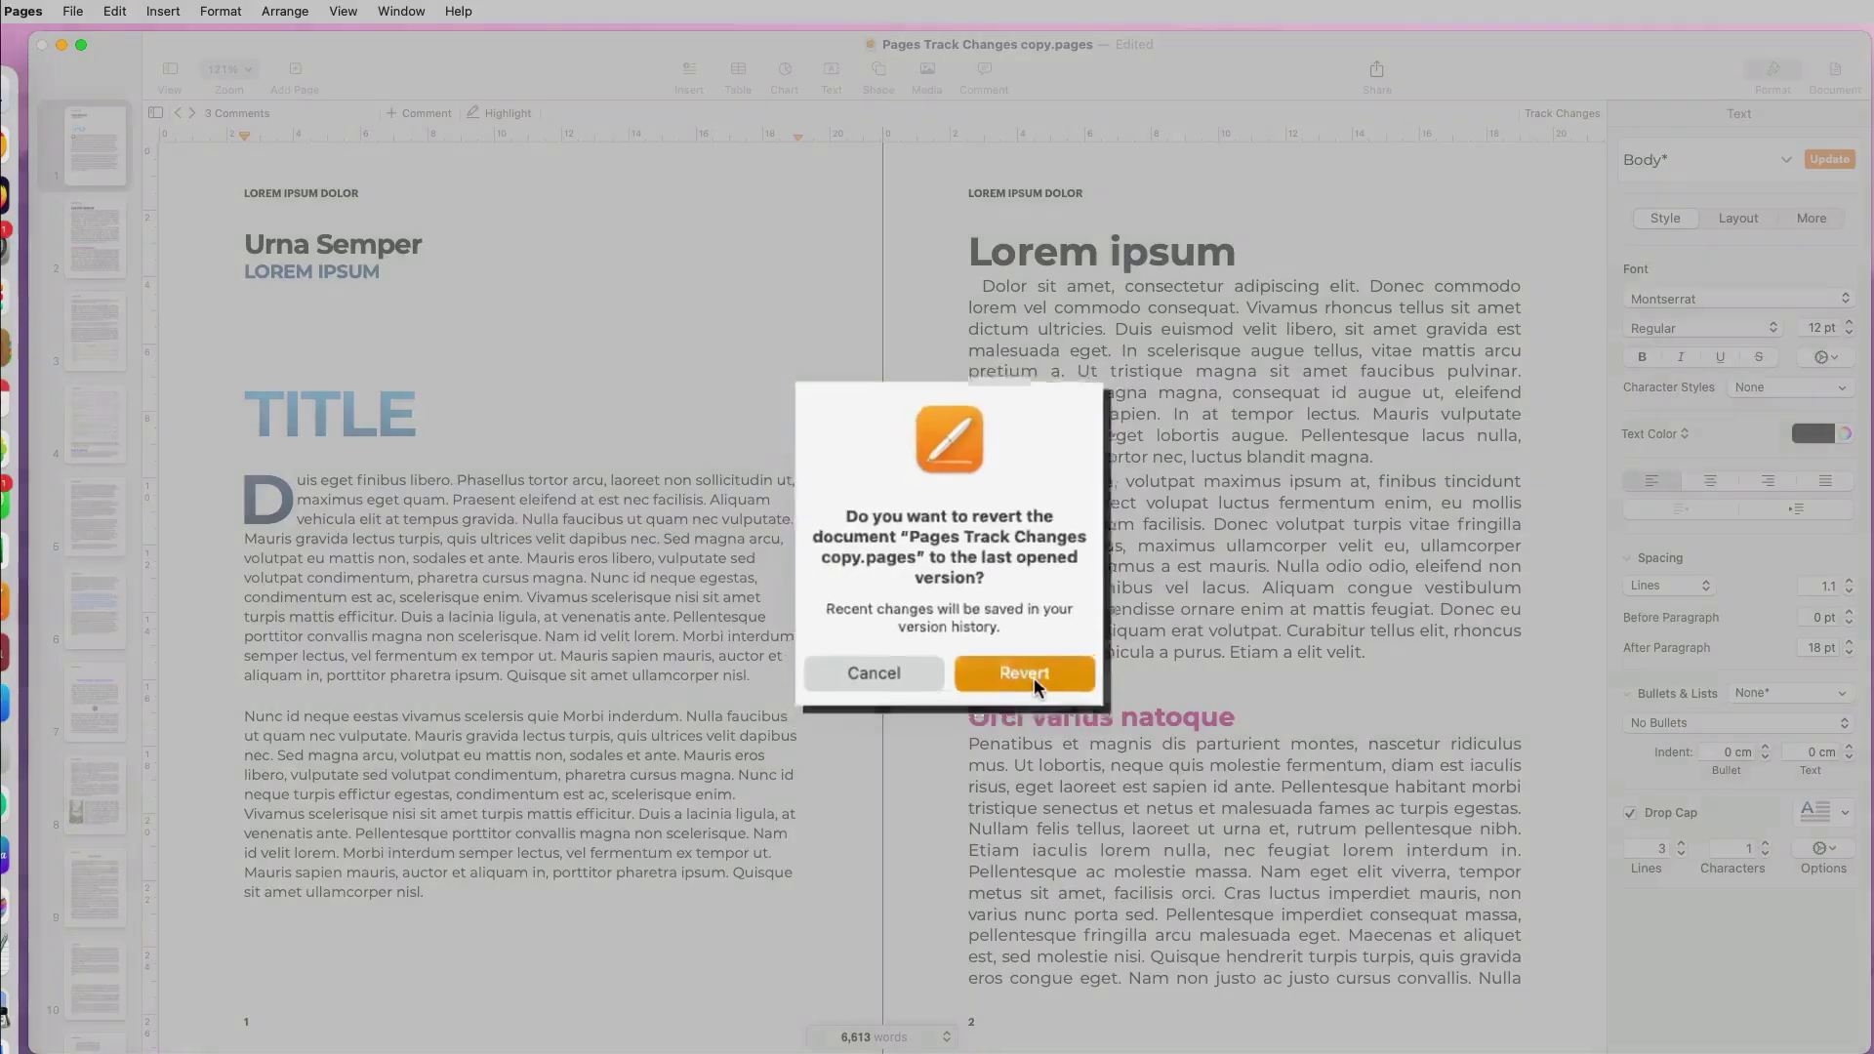
Look over the reverted document, switch to Finder and open Pages Track Changes.pages from the Pages - Track Changes Accept Edits folder.
scroll(1017, 648, "up", 2)
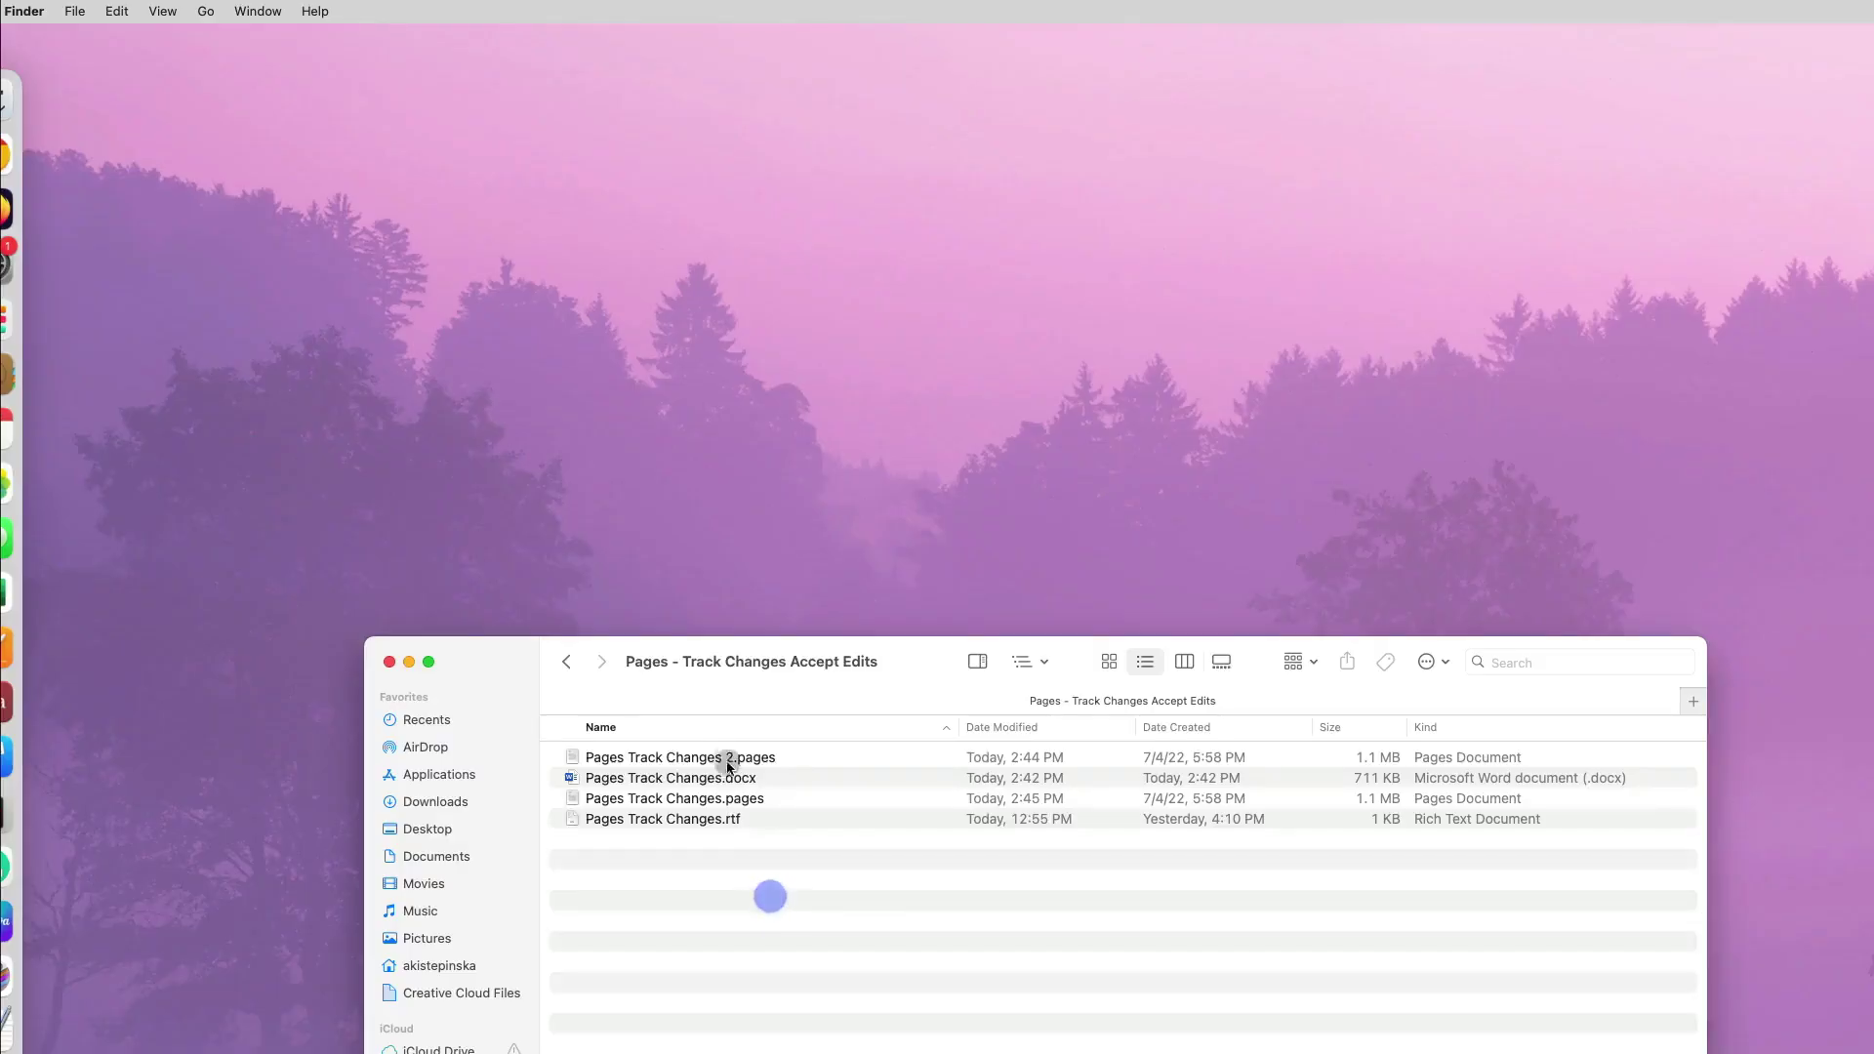
left_click(726, 760)
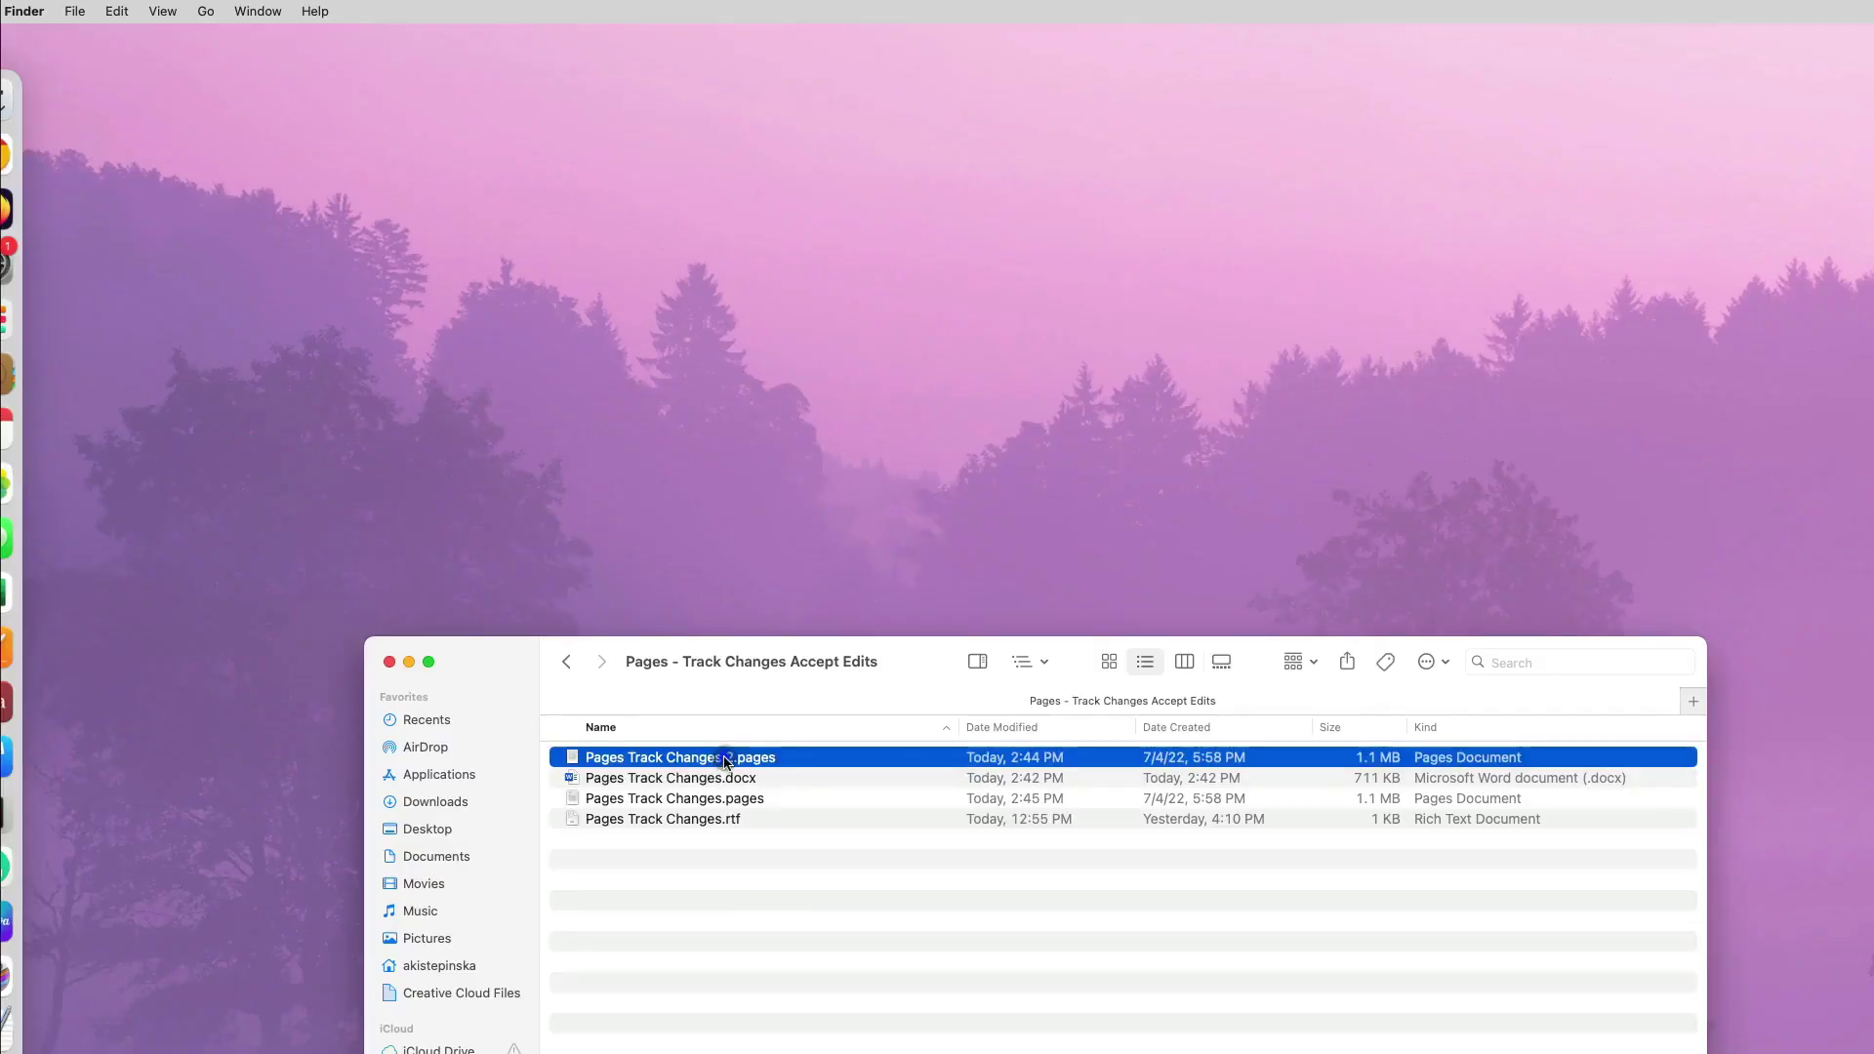
left_click(670, 799, "super")
double_click(574, 801)
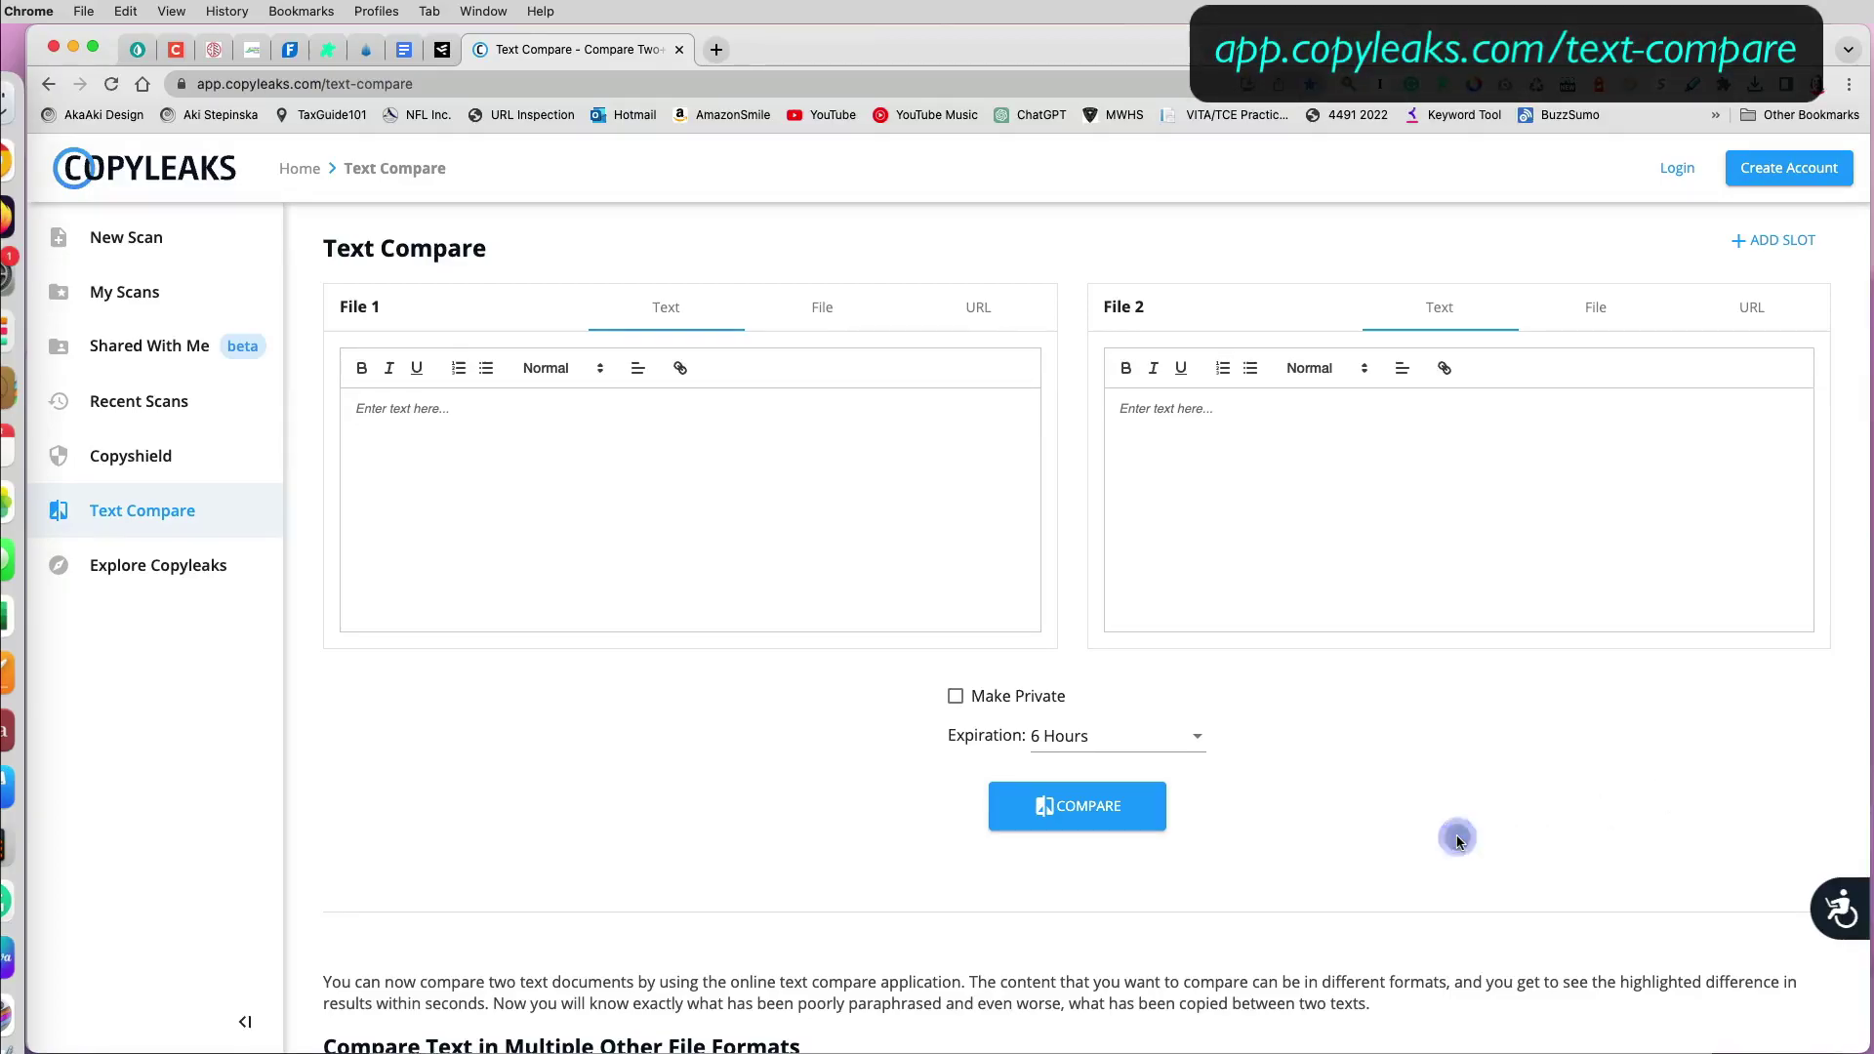
Switch to the Copyleaks Text Compare page in Chrome and check which text file types the comparison tool supports.
scroll(1457, 842, "down", 7)
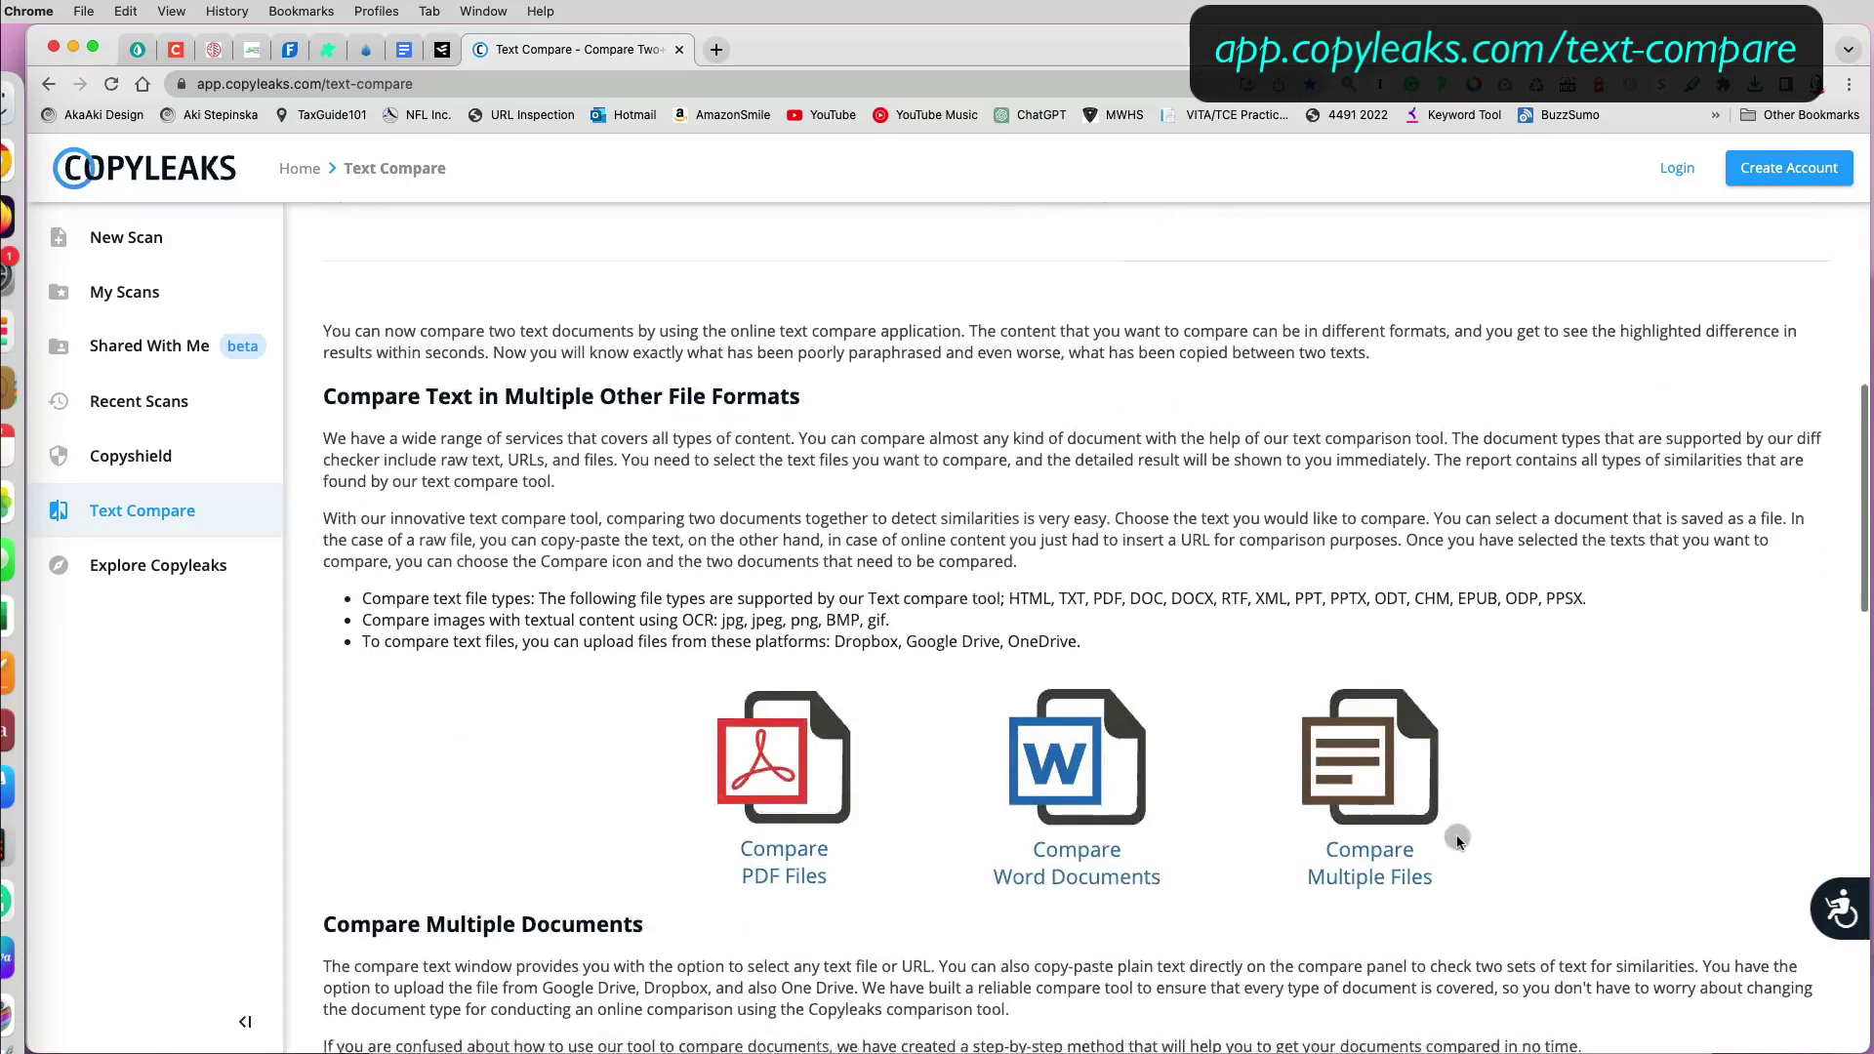
scroll(1457, 842, "down", 2)
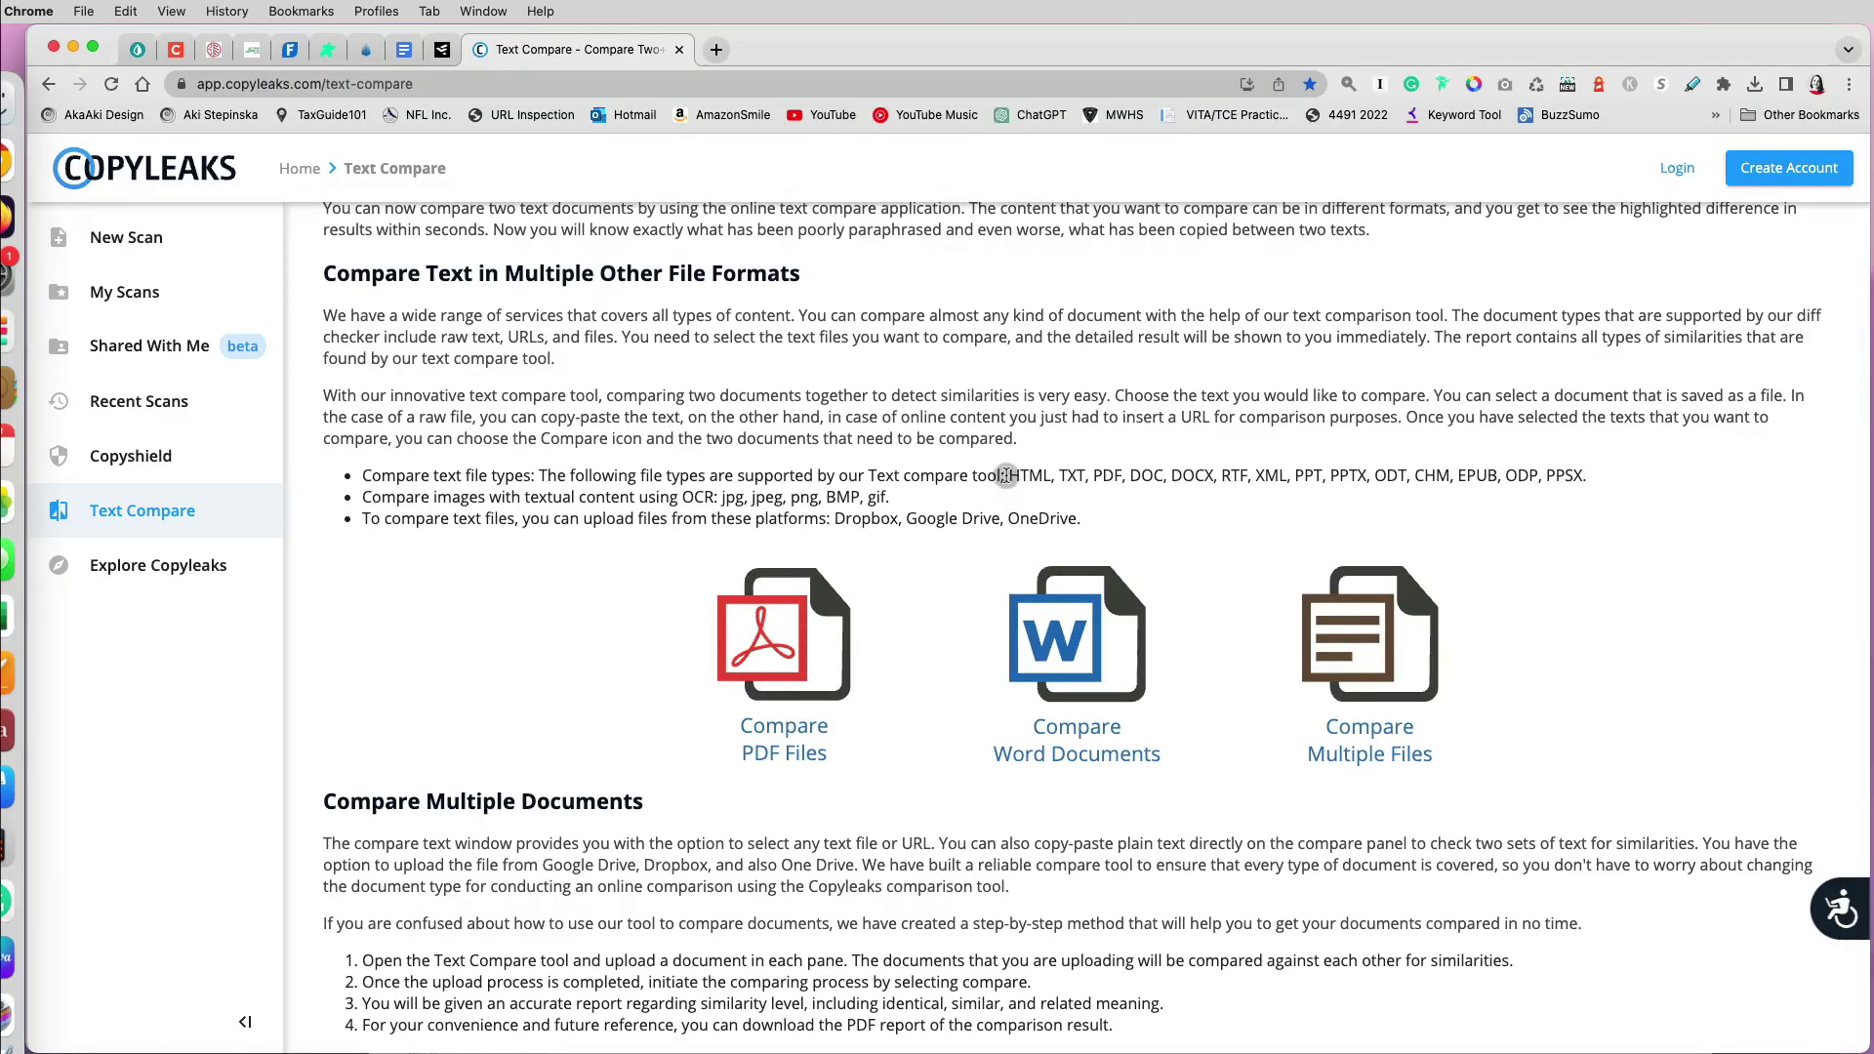
left_click_drag(1005, 475, 1593, 477)
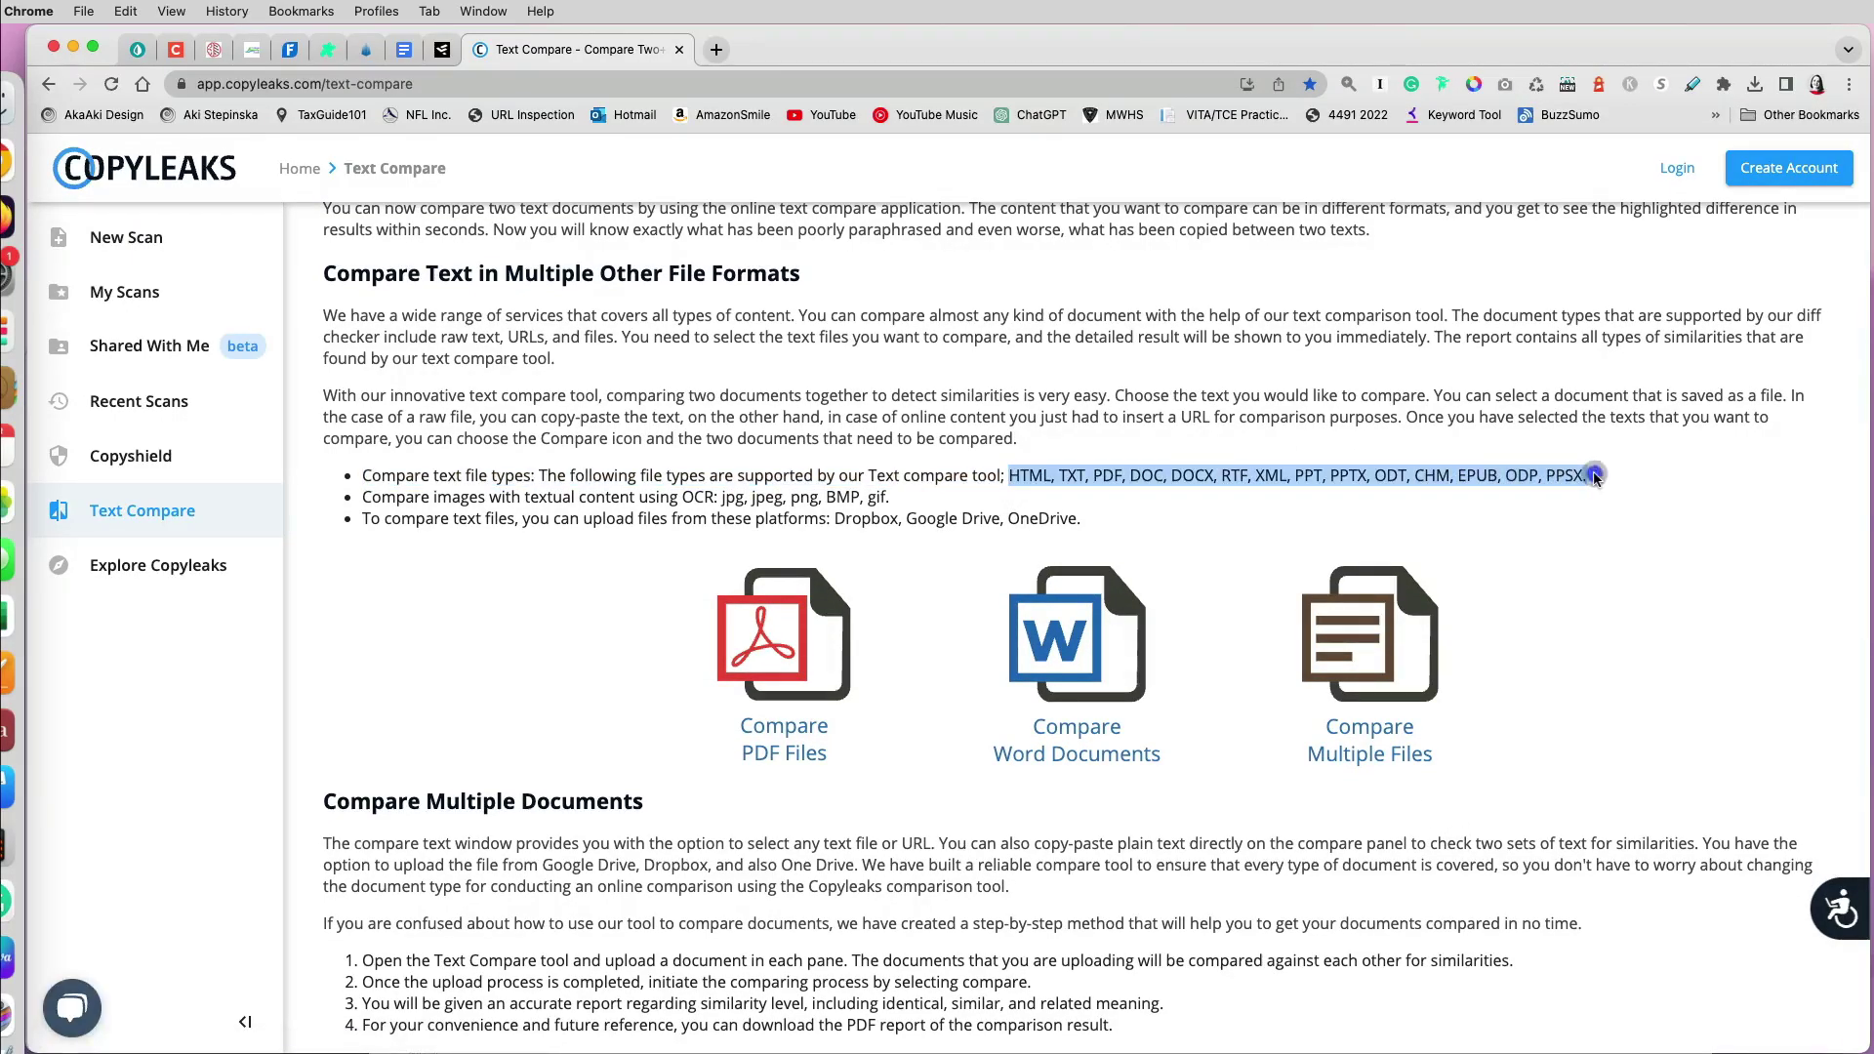
left_click(1606, 521)
scroll(1162, 683, "up", 8)
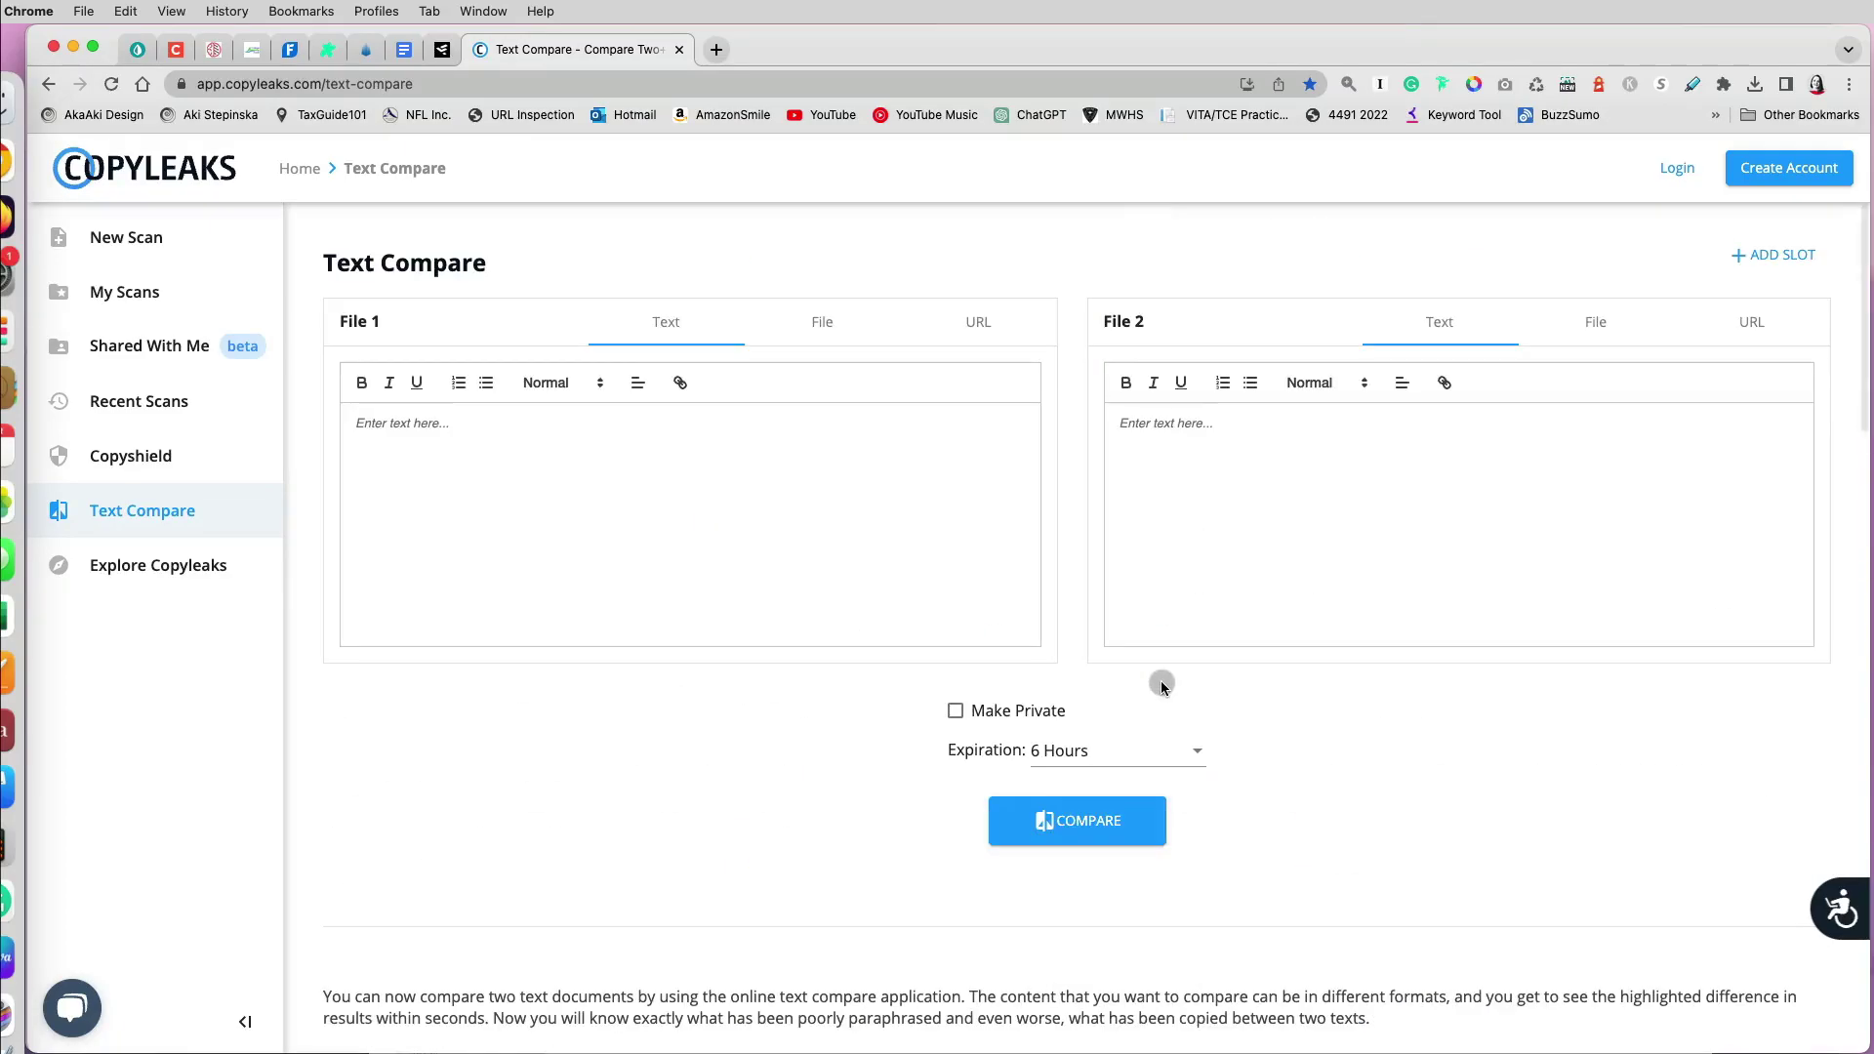
Set File 1 to file upload and add Pages Track Changes.docx from the Finder folder.
left_click(820, 324)
left_click(761, 1047)
left_click(827, 552)
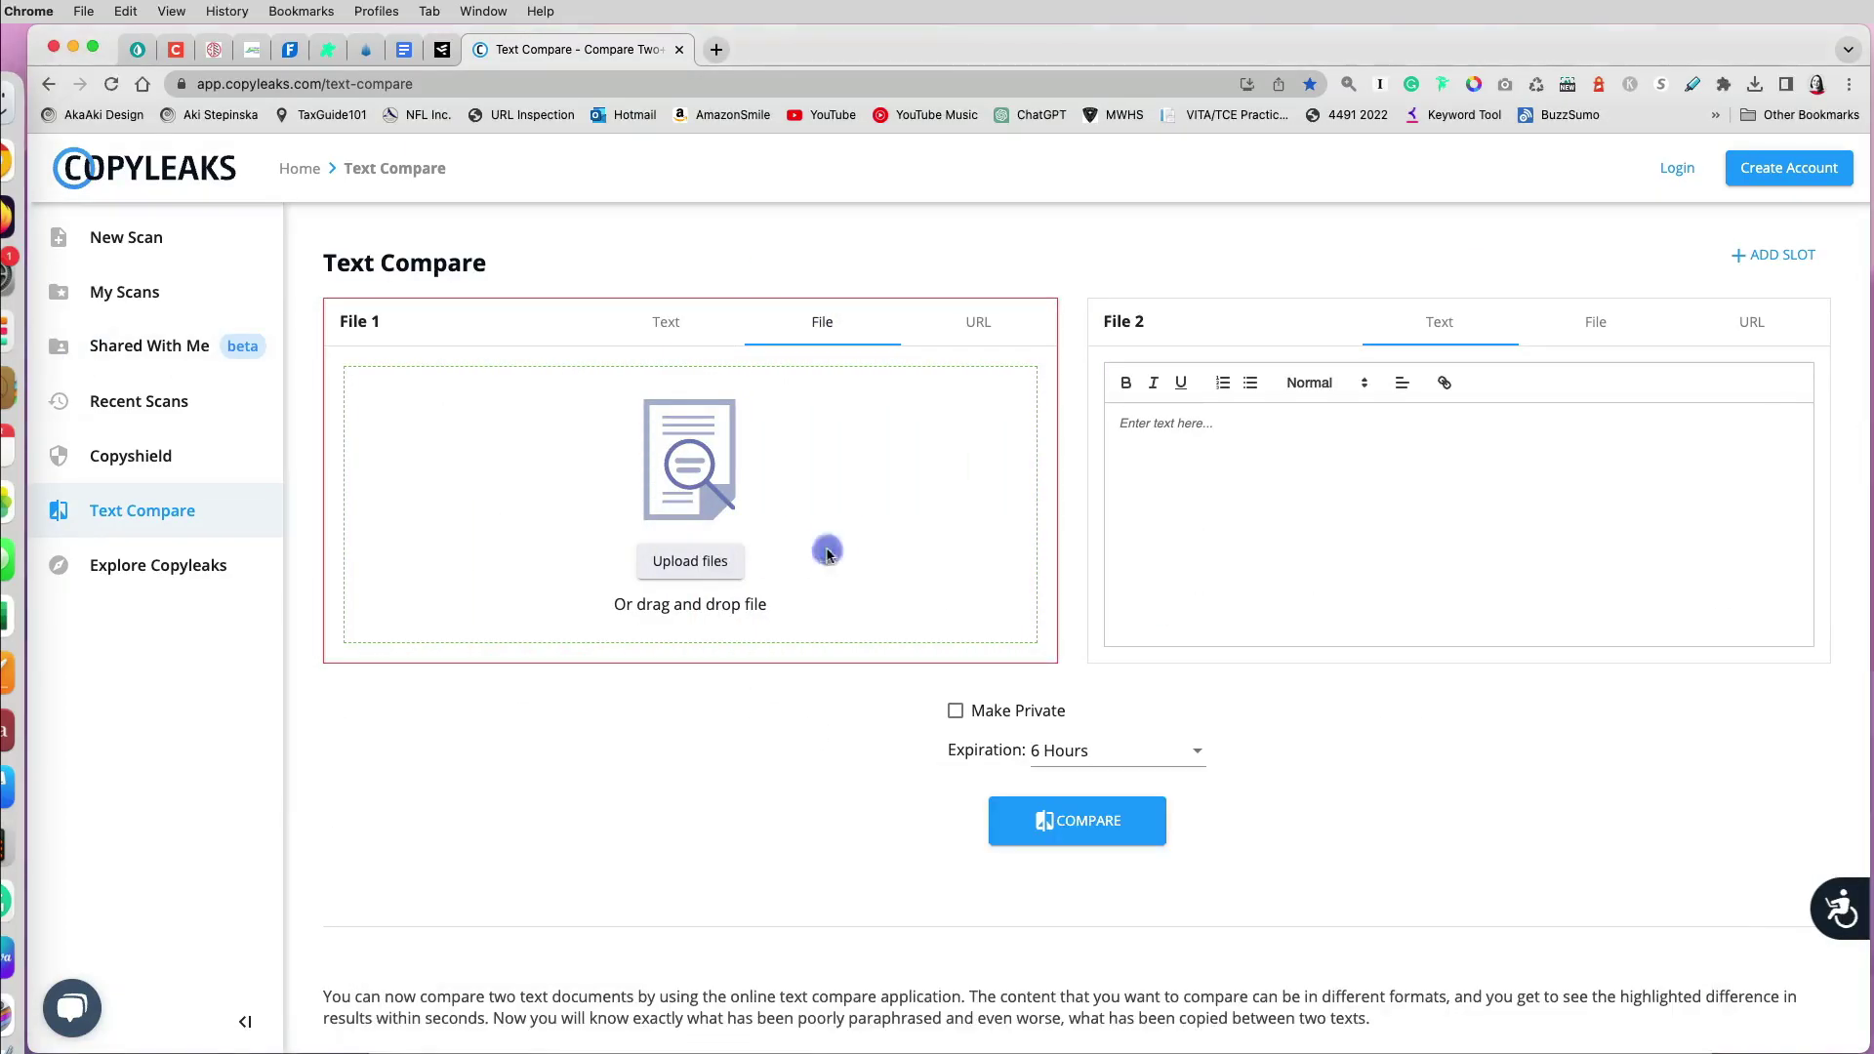
left_click(774, 1050)
left_click(689, 939)
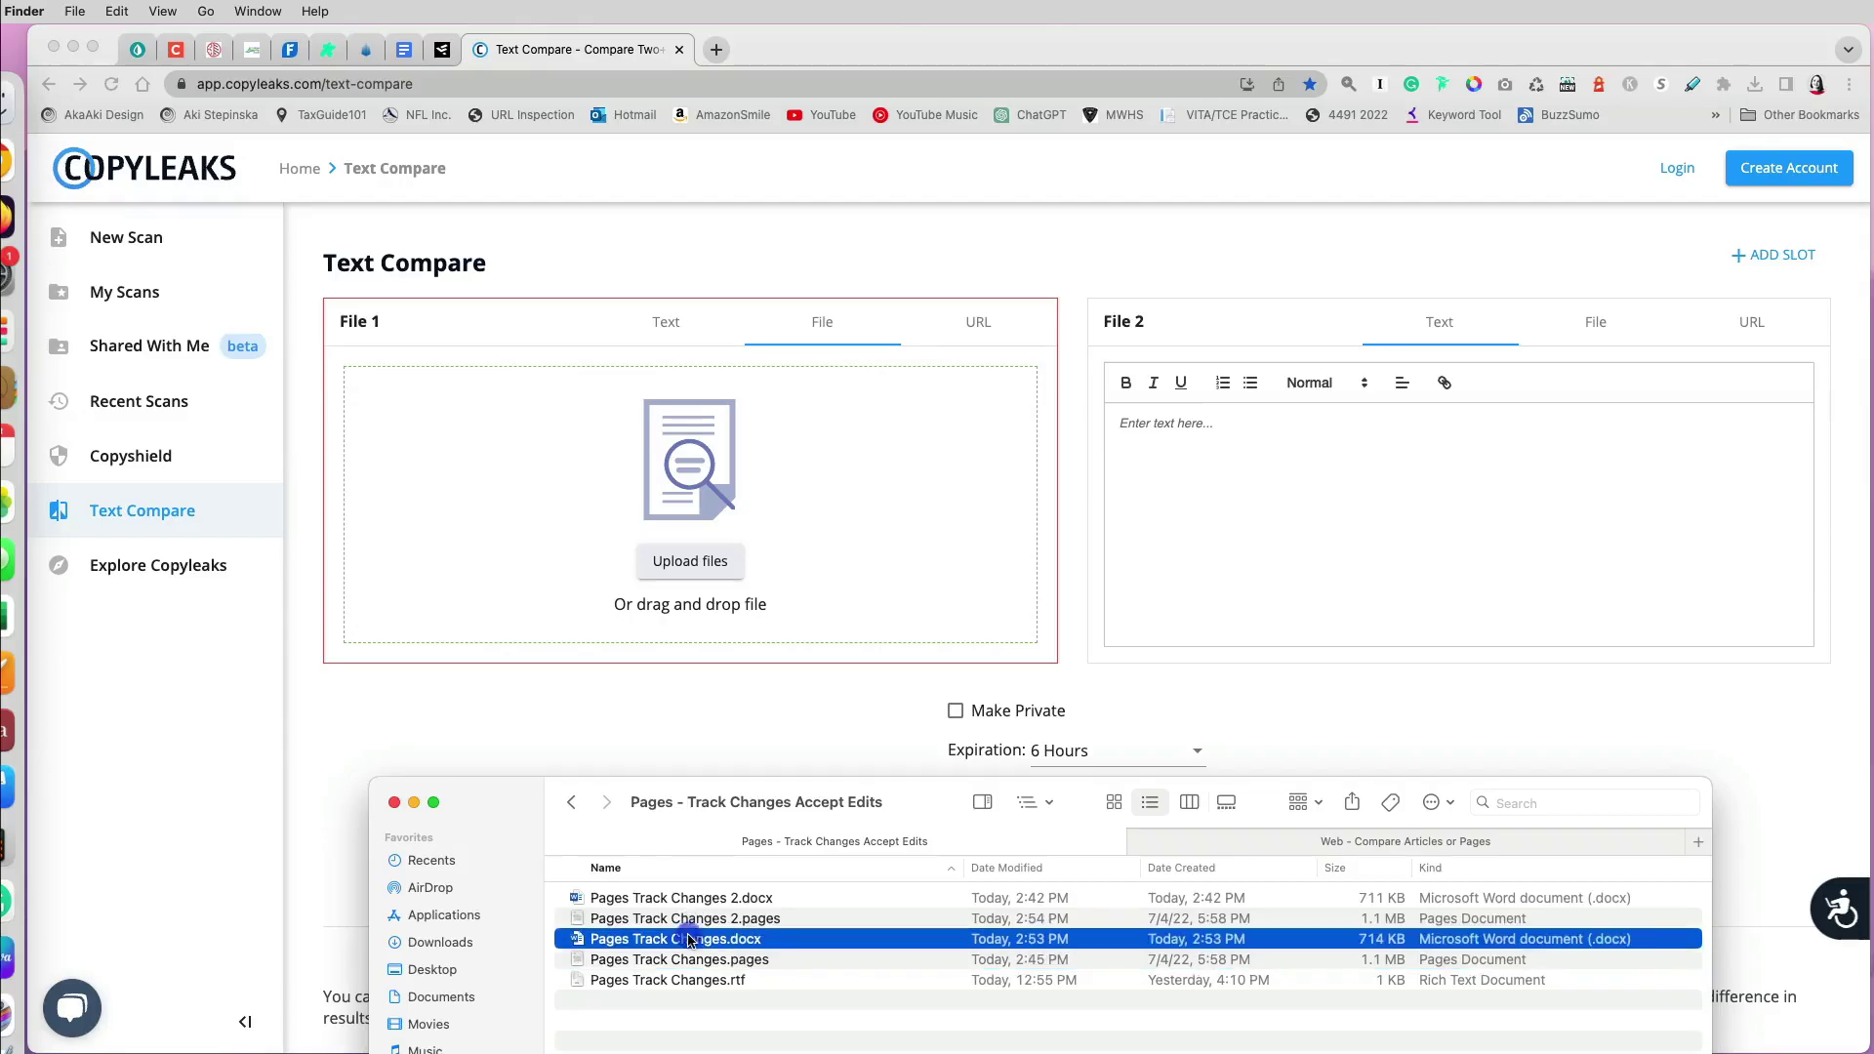
left_click_drag(576, 942, 723, 504)
Set File 2 to file upload, add Pages Track Changes 2.docx from the Finder folder, and check both file names.
left_click(774, 1050)
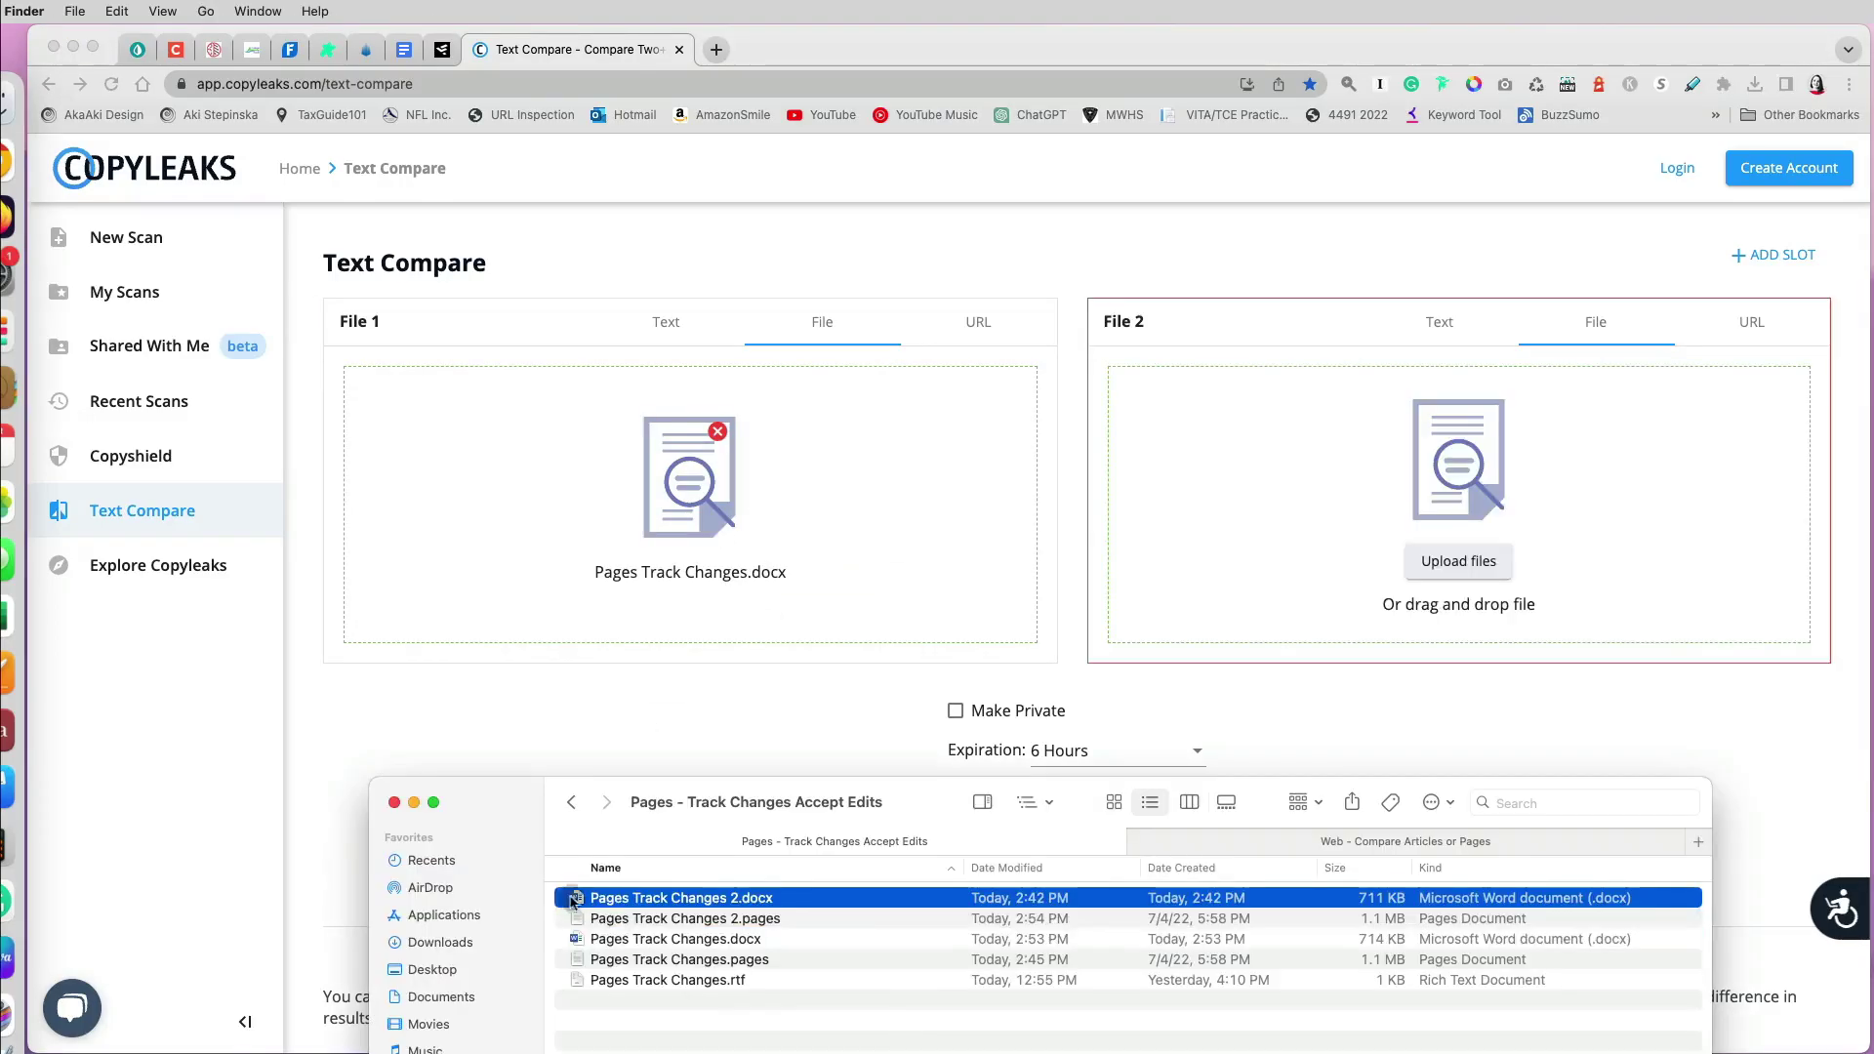
left_click_drag(576, 899, 1504, 505)
left_click_drag(1358, 574, 1605, 576)
left_click_drag(595, 572, 791, 574)
left_click(757, 753)
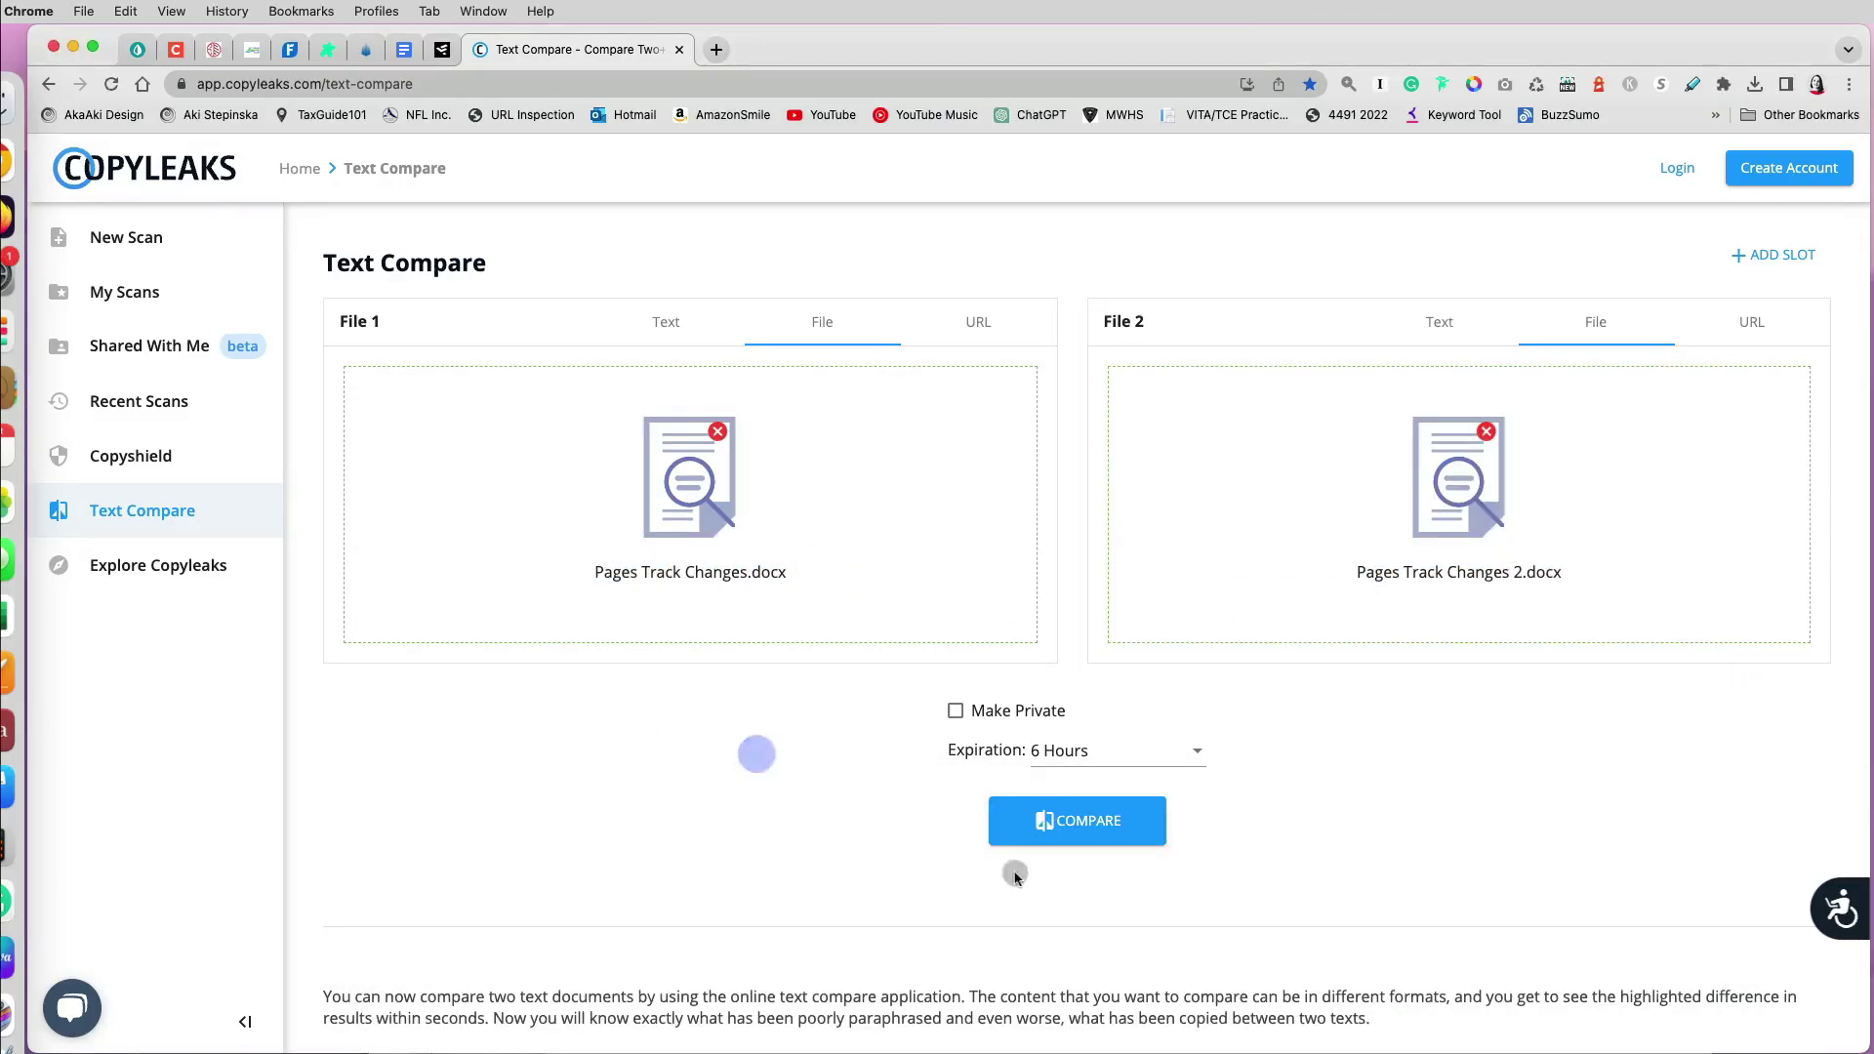
Compare the two uploaded Word documents and look over the first pages of the result.
left_click(1072, 824)
scroll(1591, 957, "down", 10)
scroll(828, 996, "down", 10)
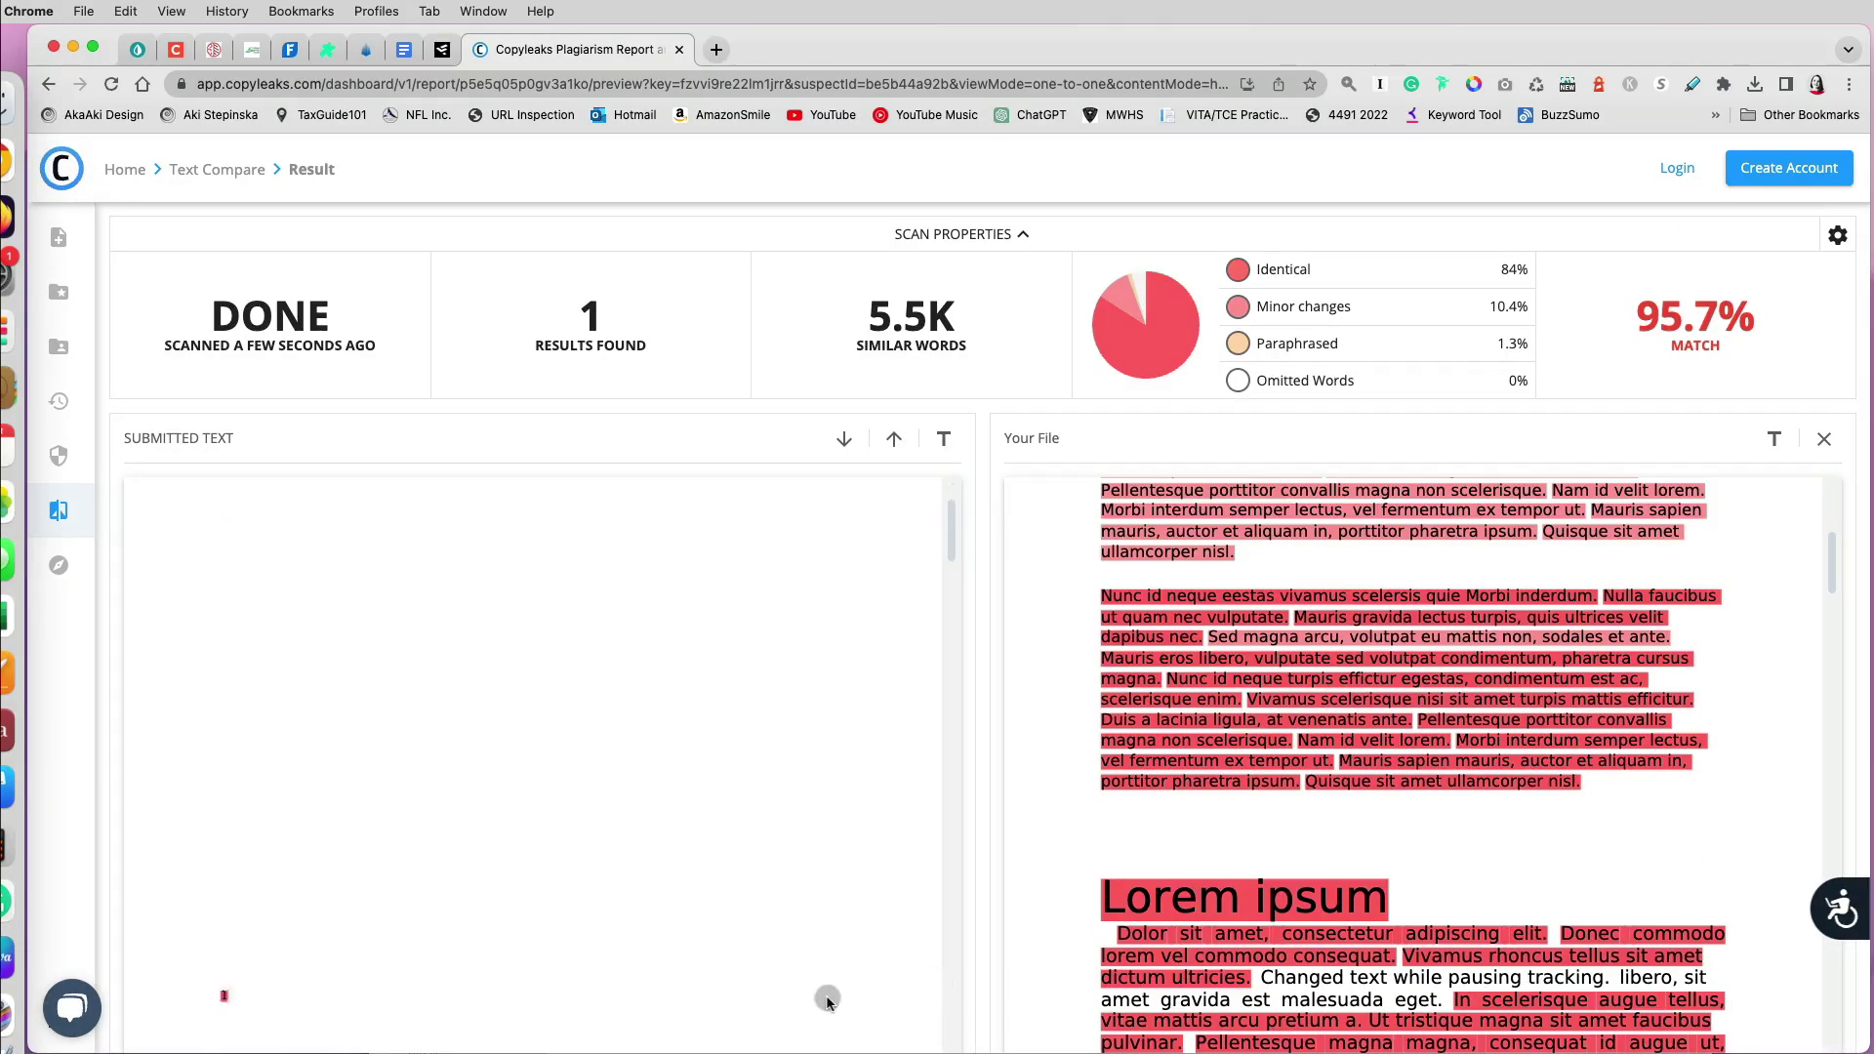
scroll(1286, 840, "up", 10)
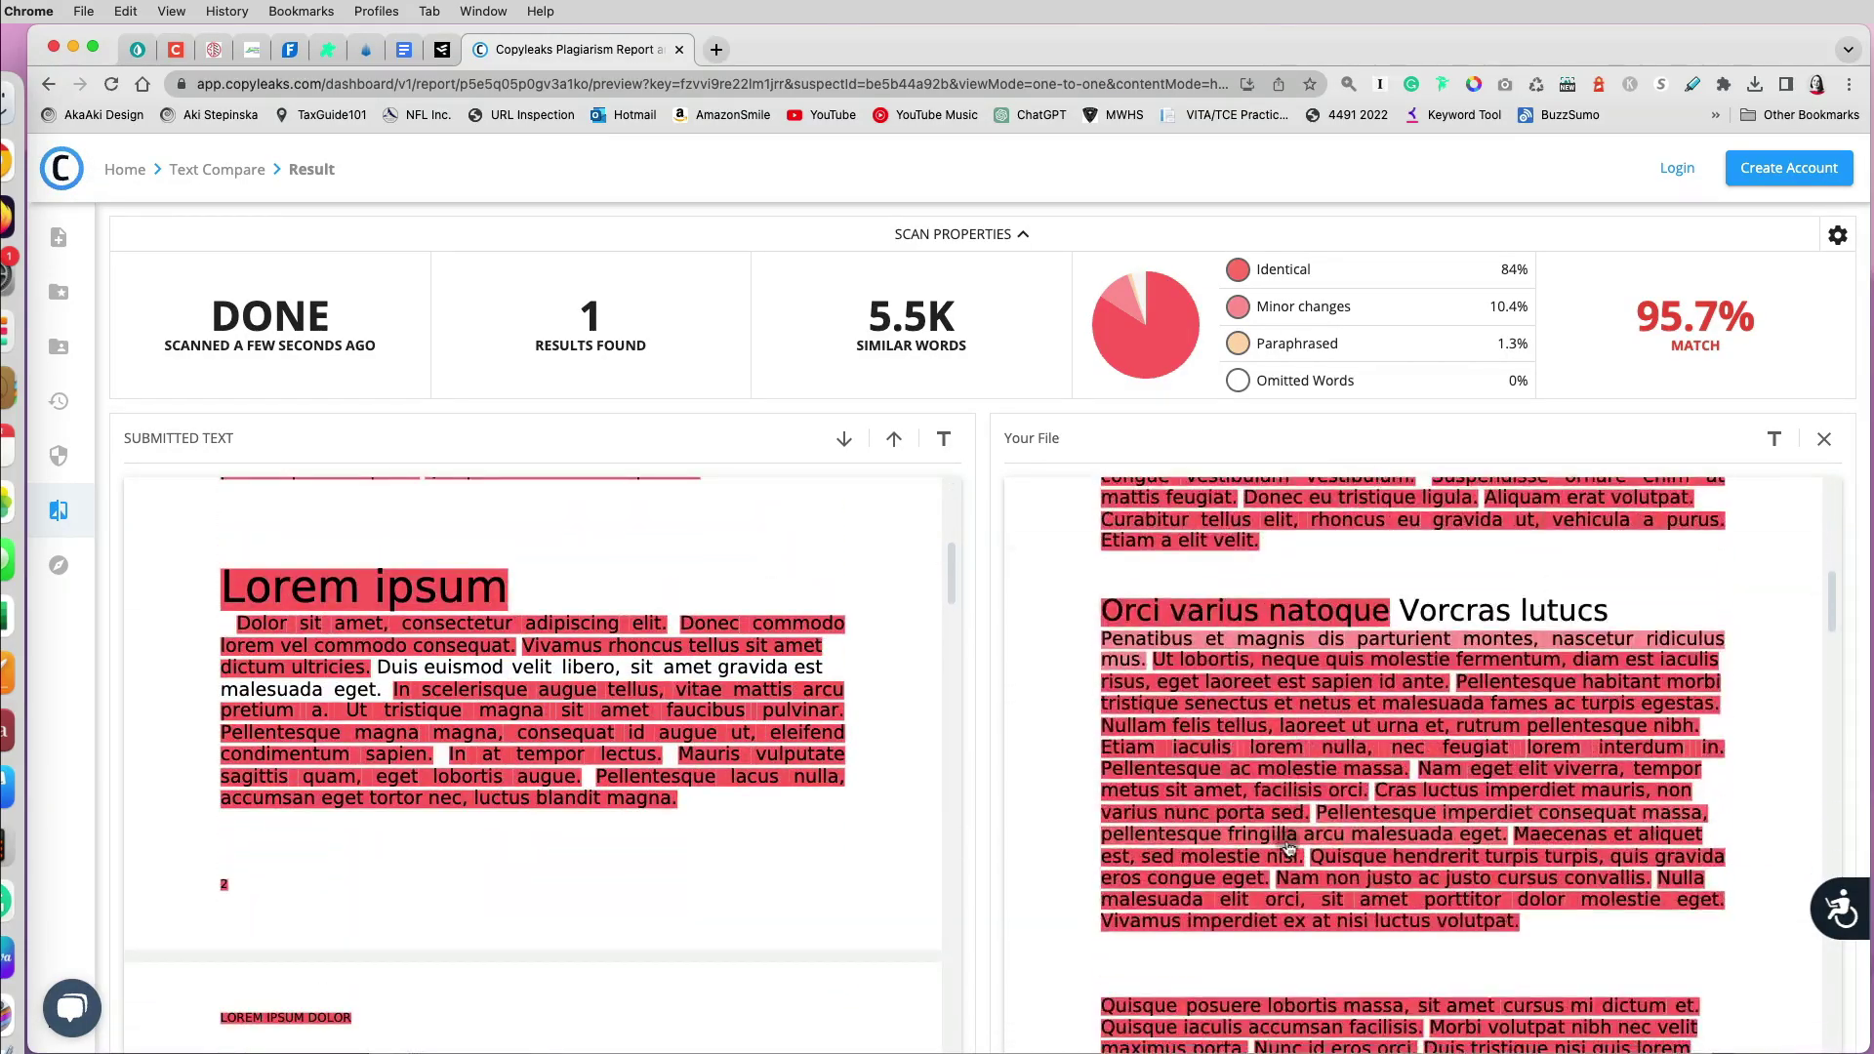
Shrink the comparison report's page view and examine the differences in both documents through page 7 of the second file.
key("super+minus")
key("super+minus")
scroll(1288, 847, "down", 5)
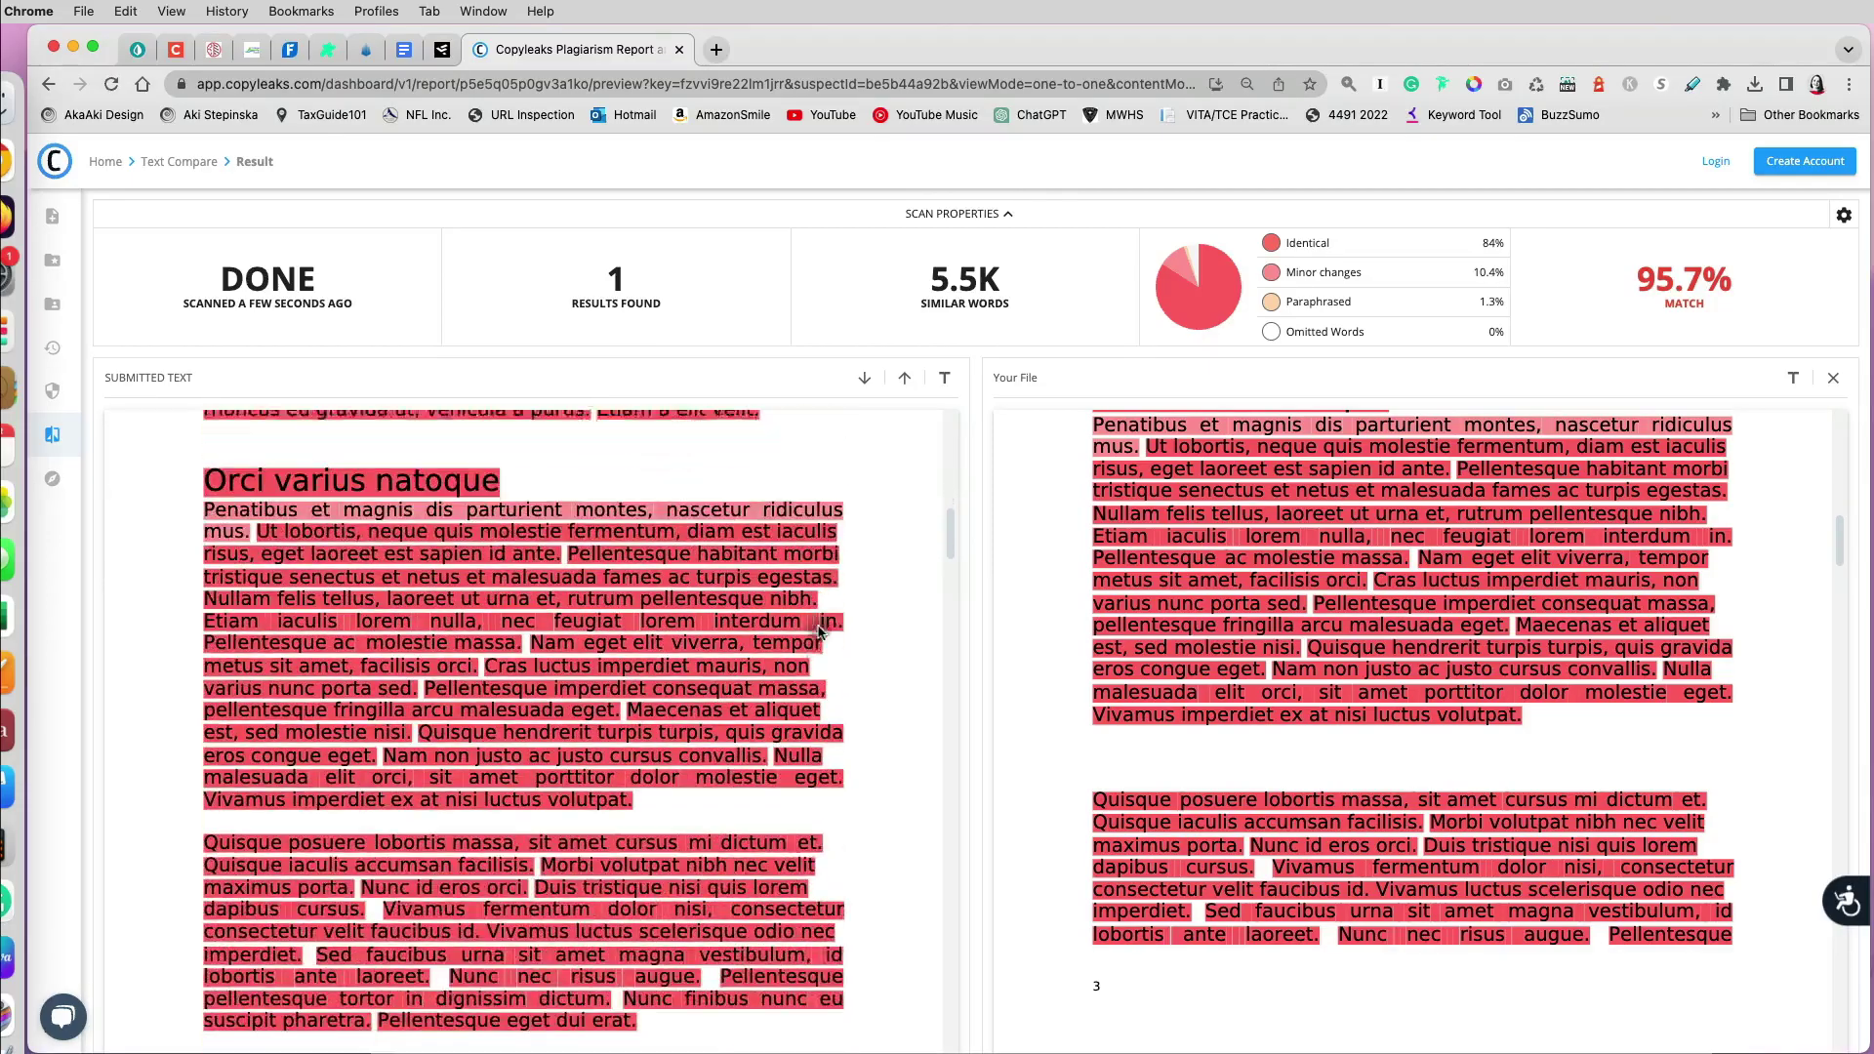
scroll(1297, 636, "down", 5)
scroll(1296, 636, "down", 15)
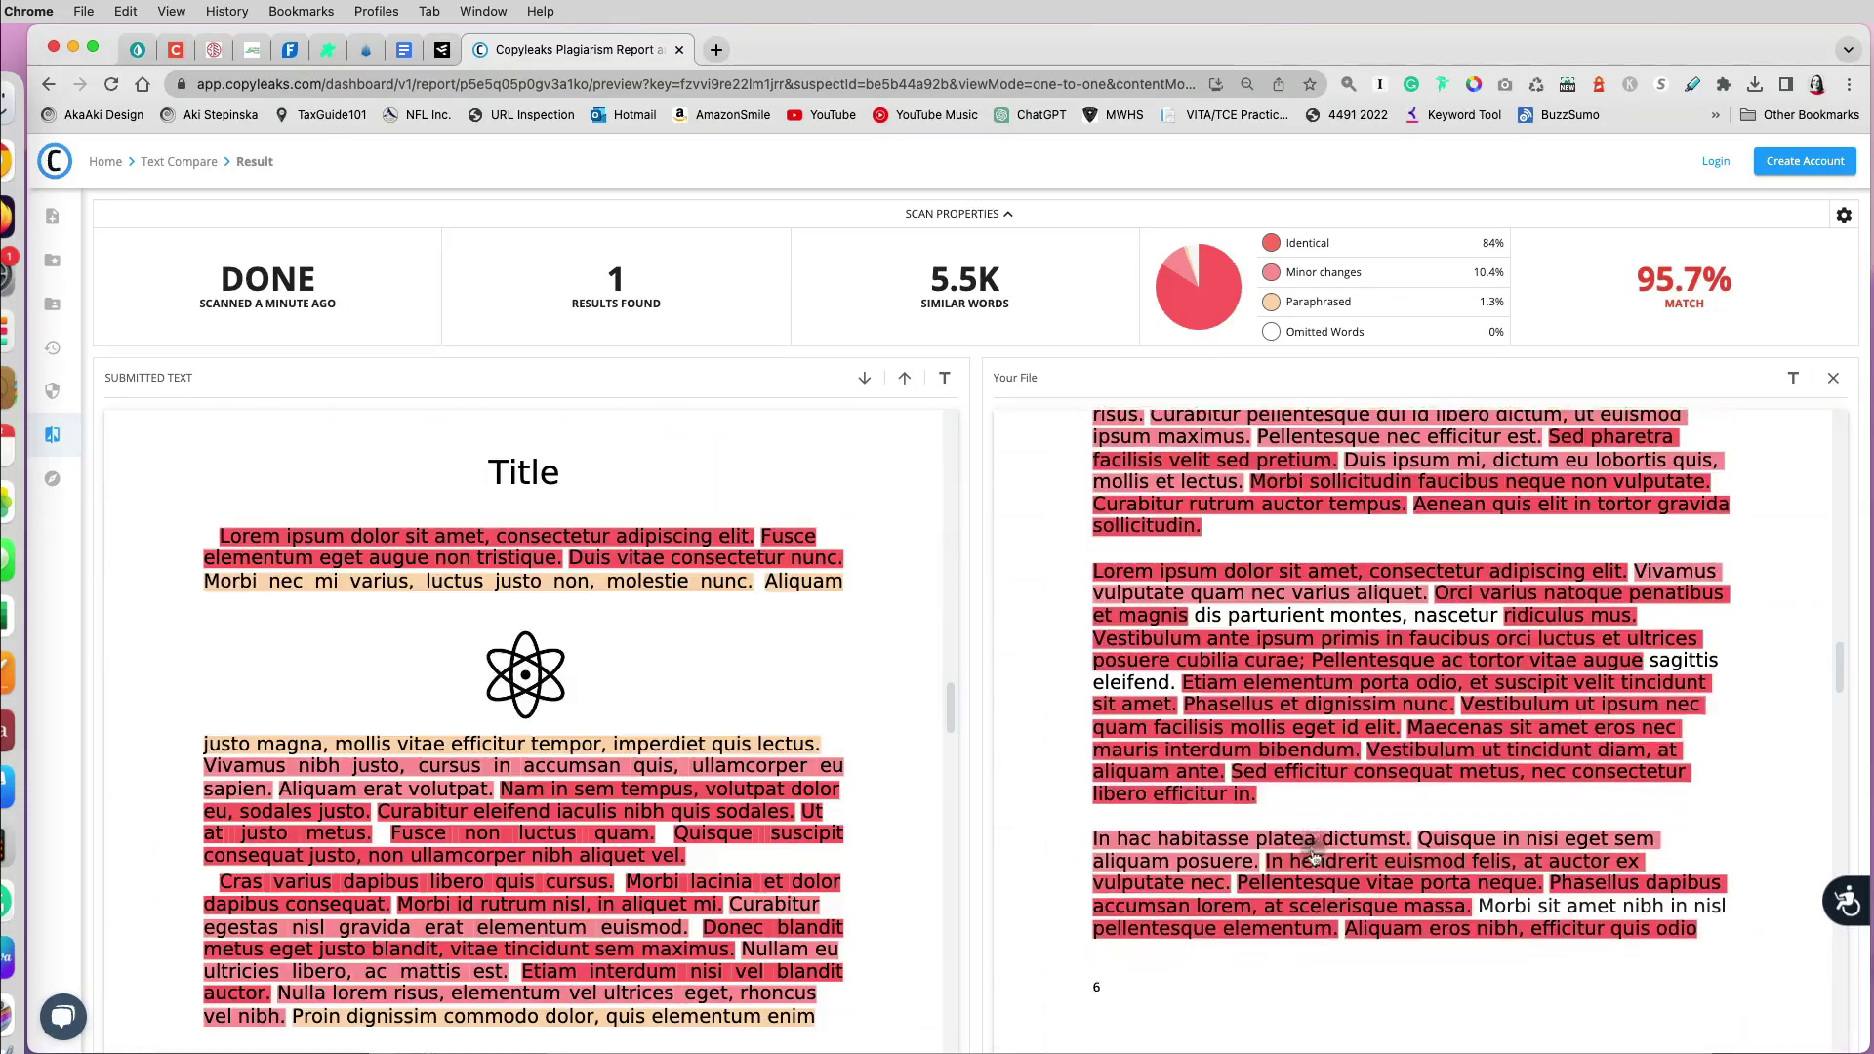
scroll(1310, 829, "down", 10)
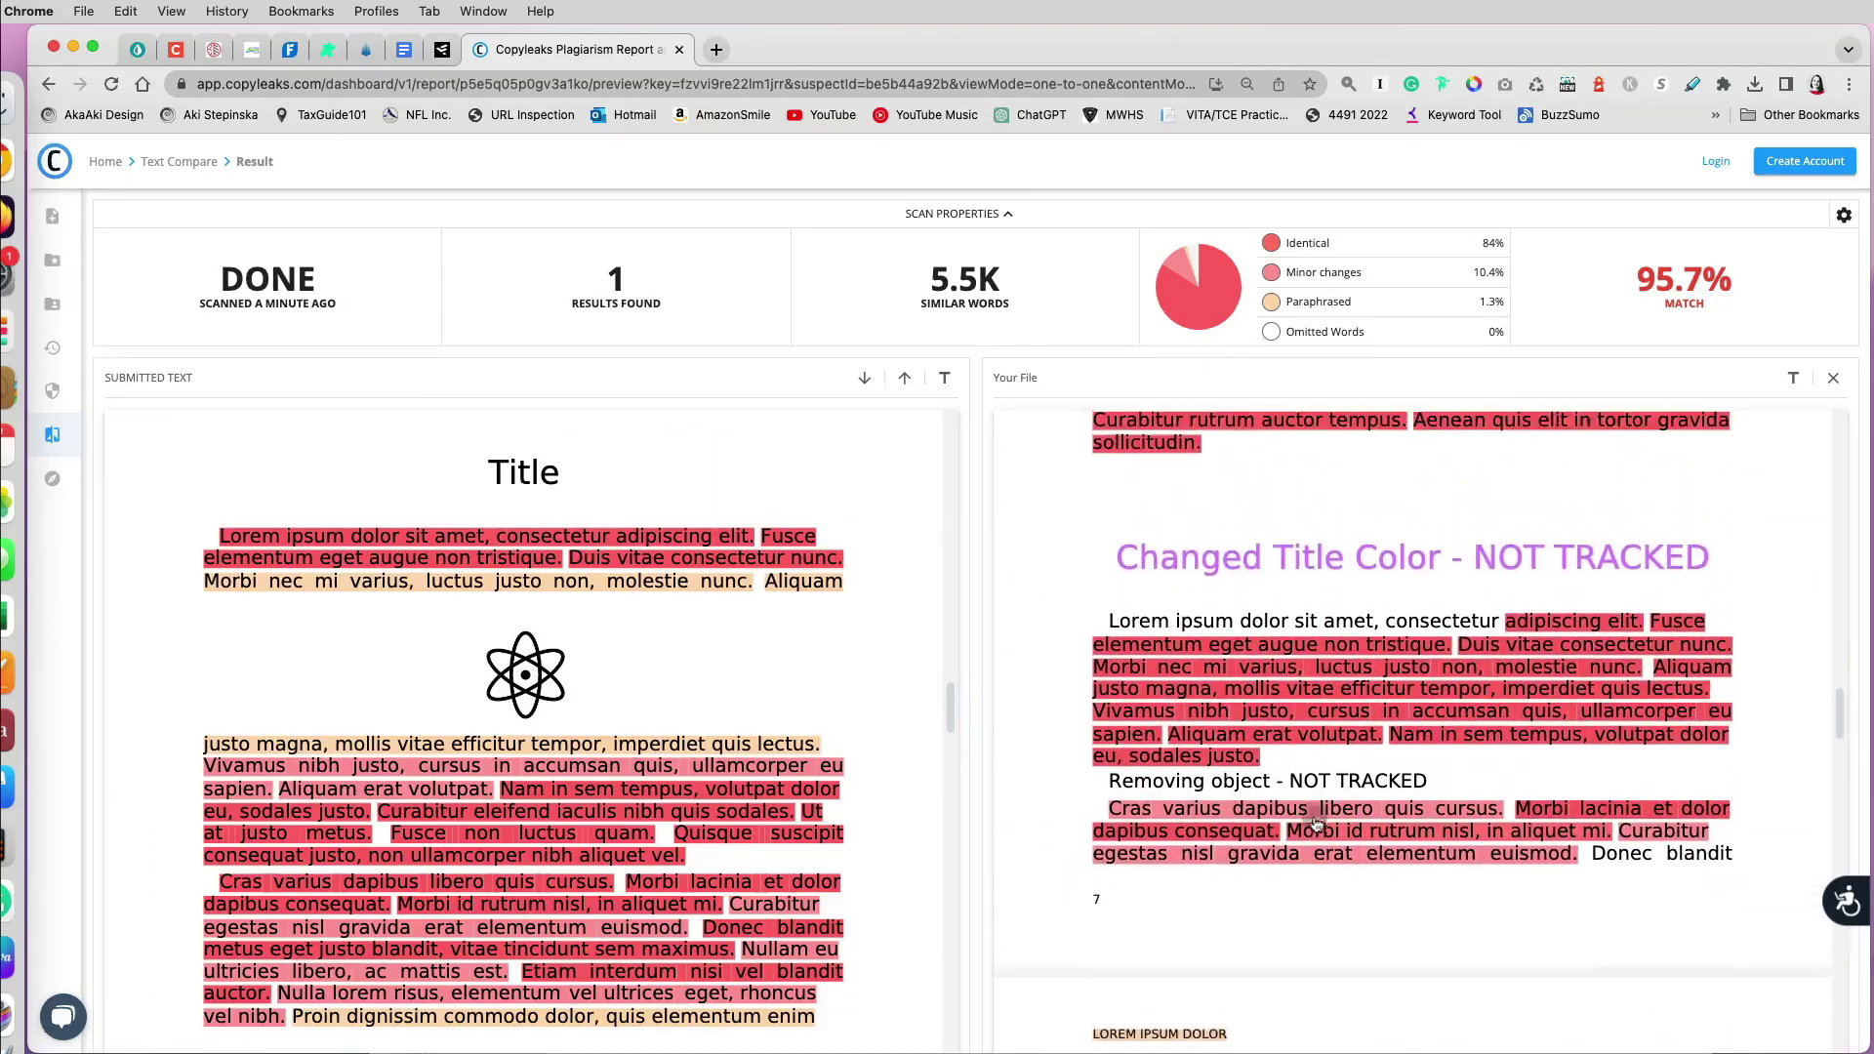